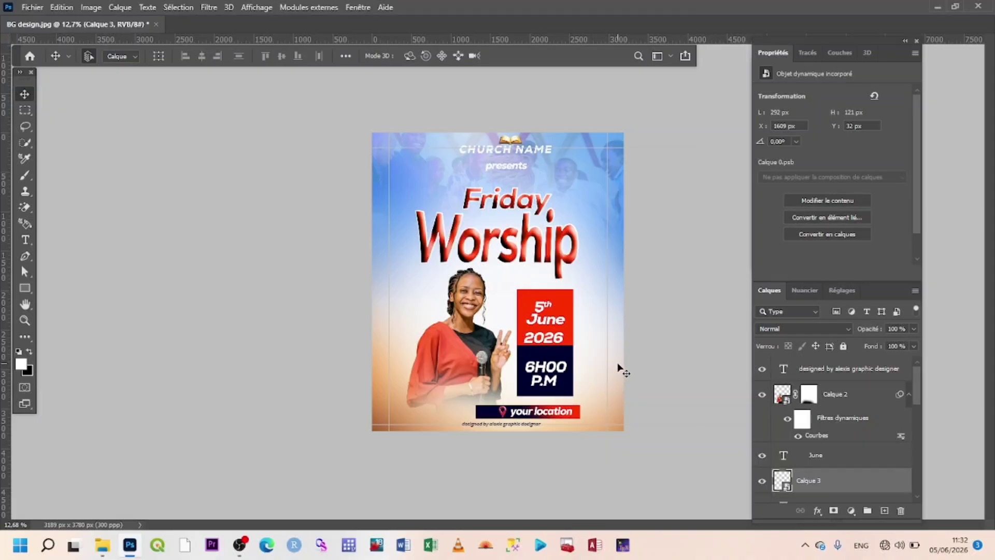
Open the BG design image from the TUTO folder as a separate document.
click(32, 7)
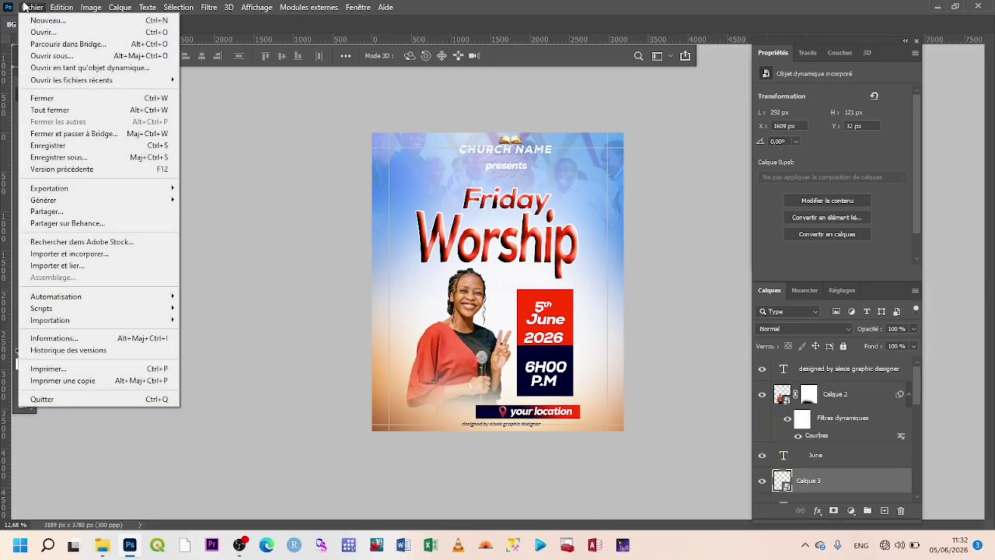
click(47, 33)
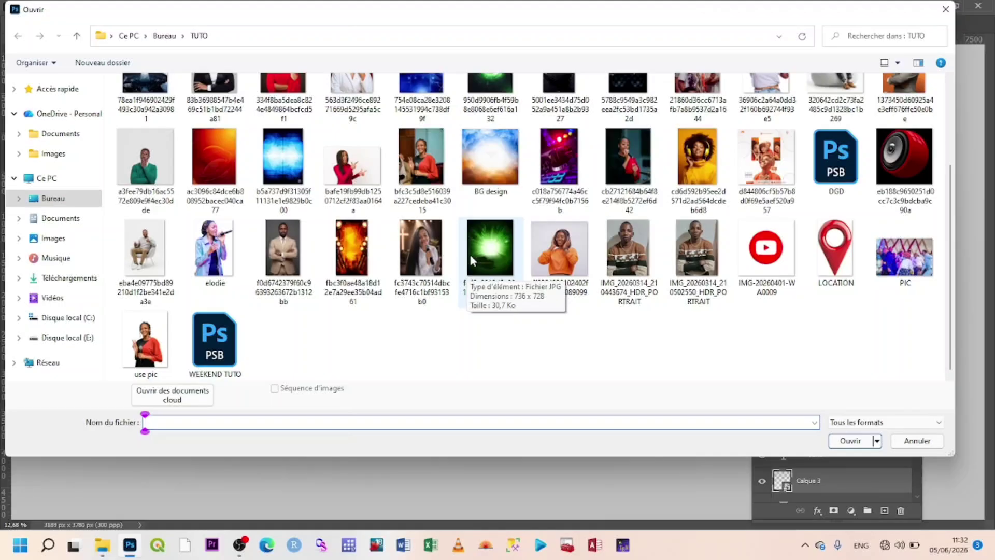
click(494, 172)
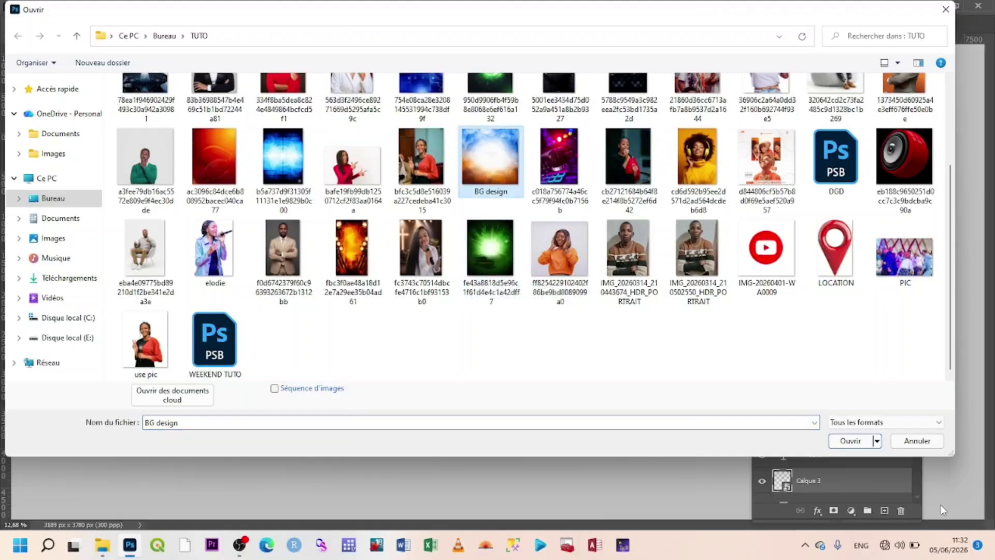
click(850, 441)
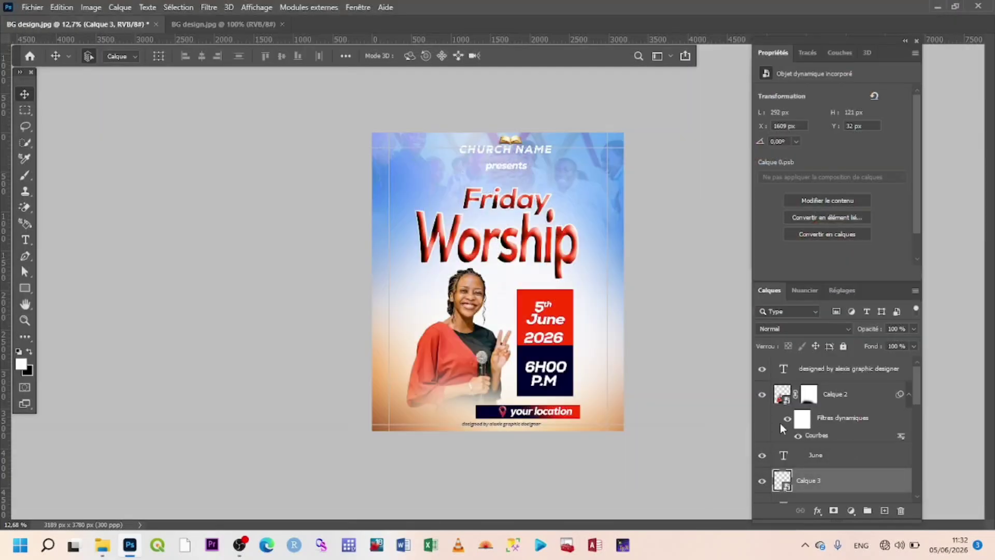
scroll(514, 291, up, 5)
scroll(514, 291, down, 1)
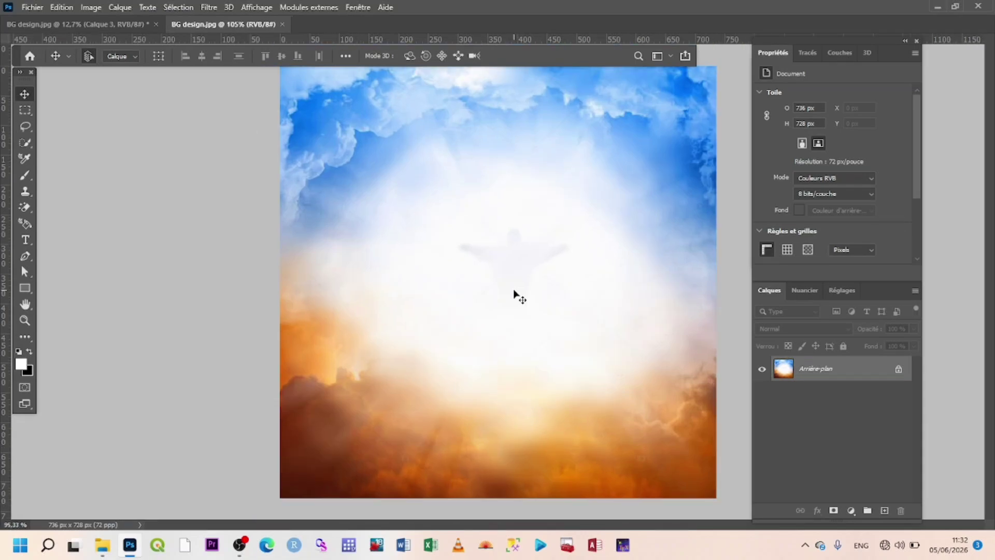
scroll(515, 296, down, 3)
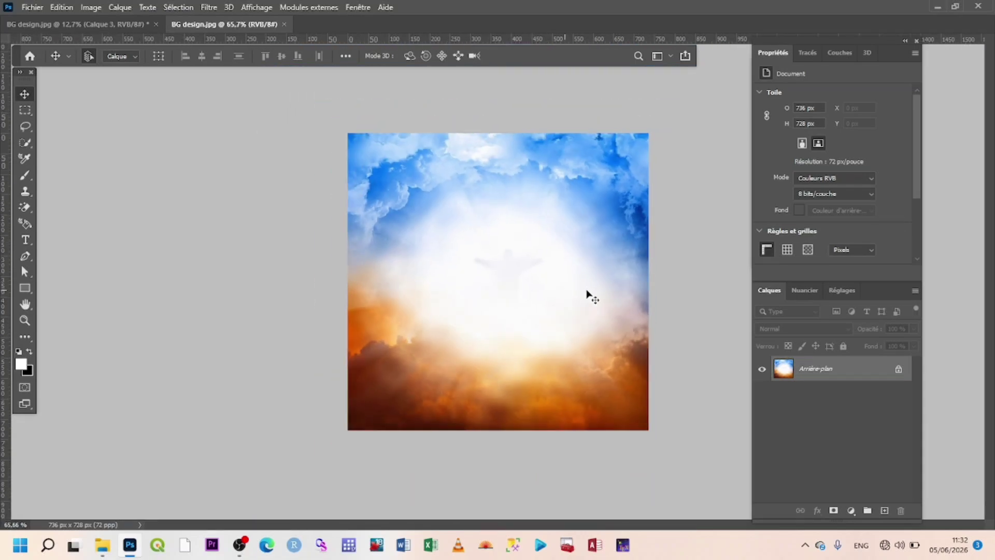
Unlock the sky image's background layer and convert it to a smart object.
click(898, 370)
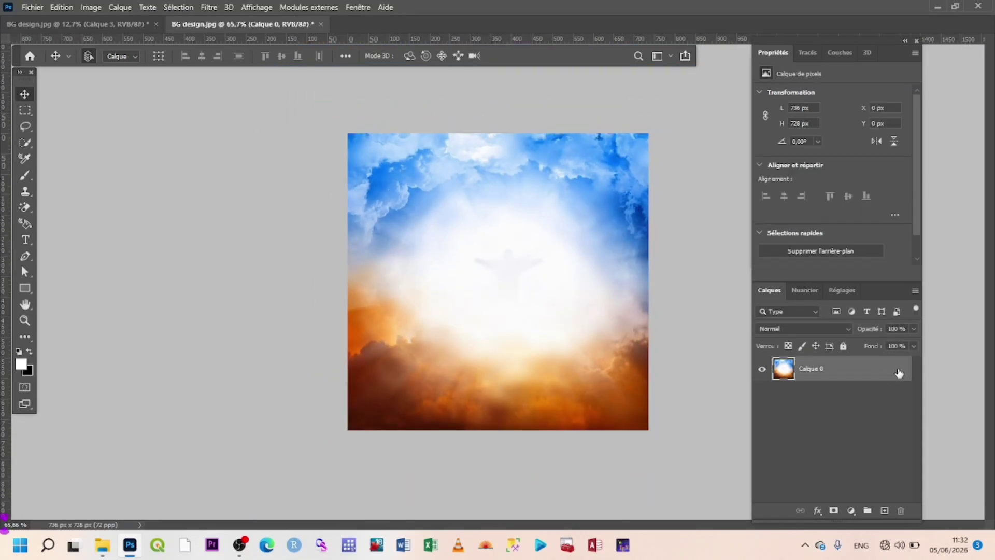
right_click(899, 372)
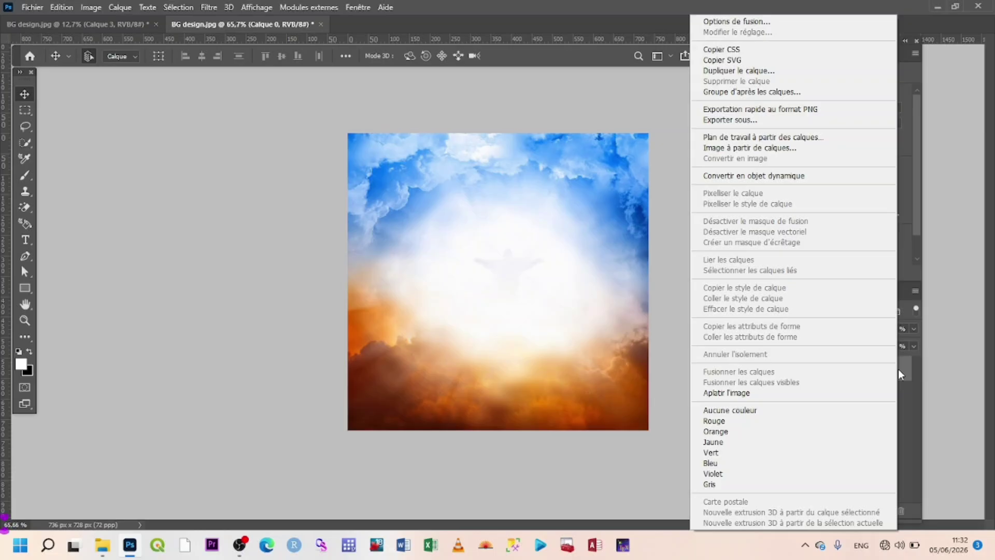
click(778, 179)
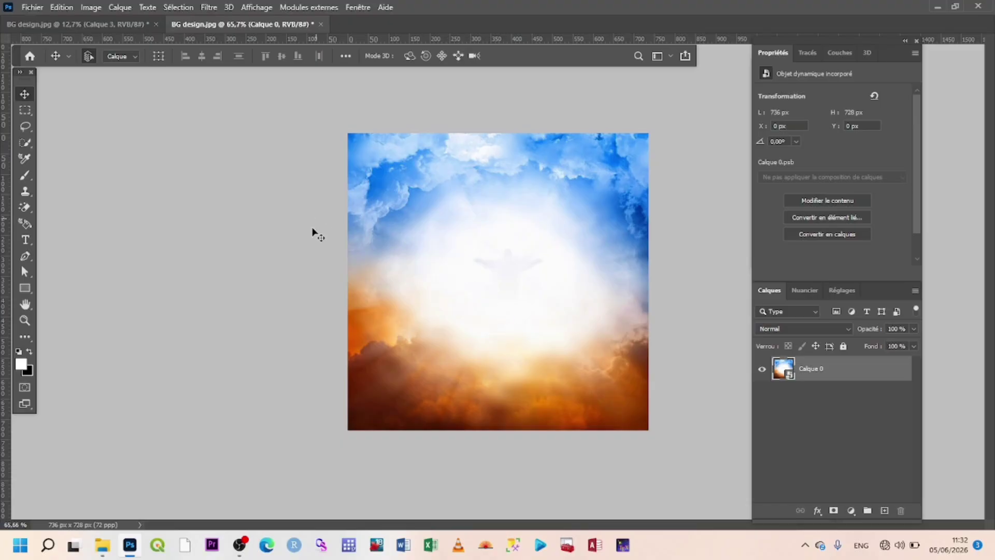
Resize the sky background image to 25 cm wide and 32 cm high at a resolution of 300 pixels per inch.
click(71, 26)
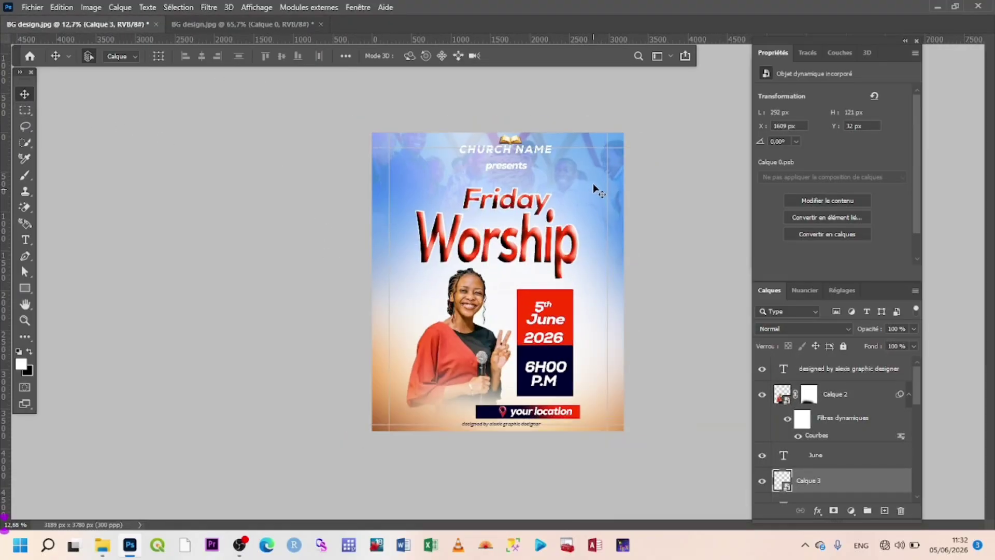
click(268, 21)
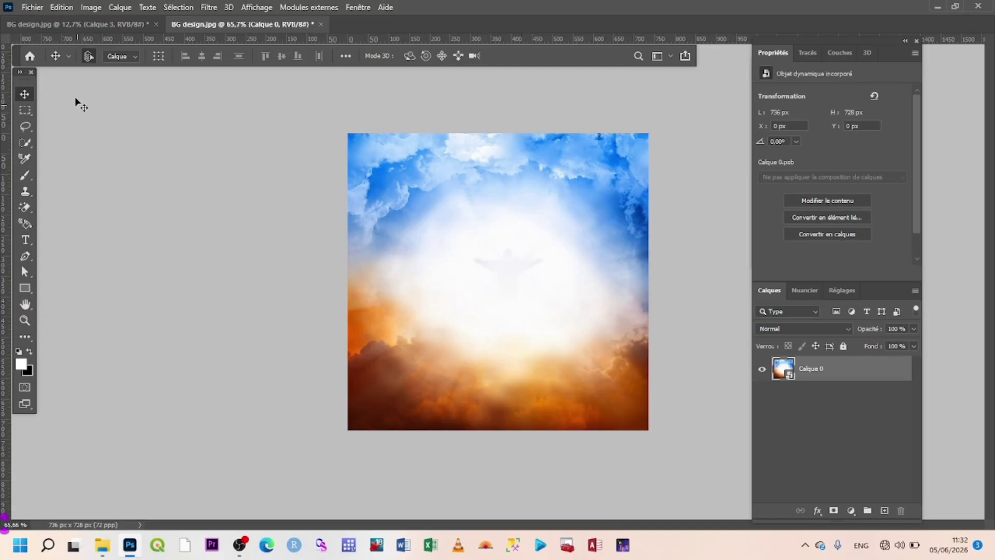
click(95, 6)
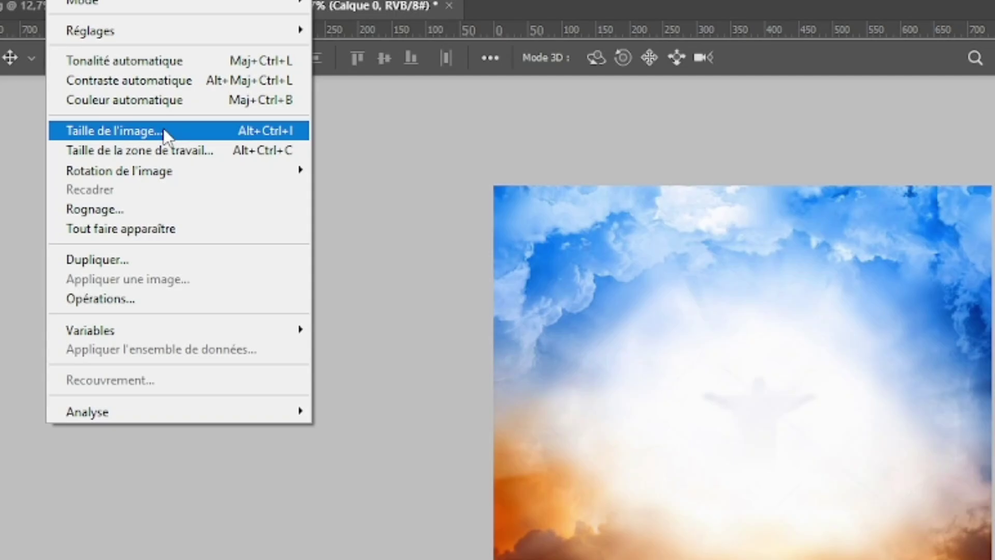
click(163, 129)
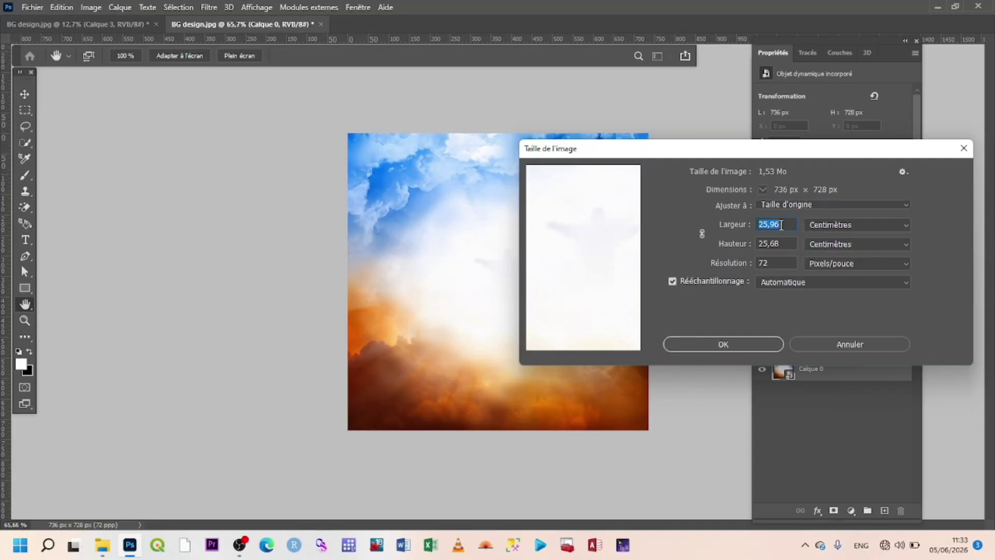
drag(782, 224, 746, 212)
text(25)
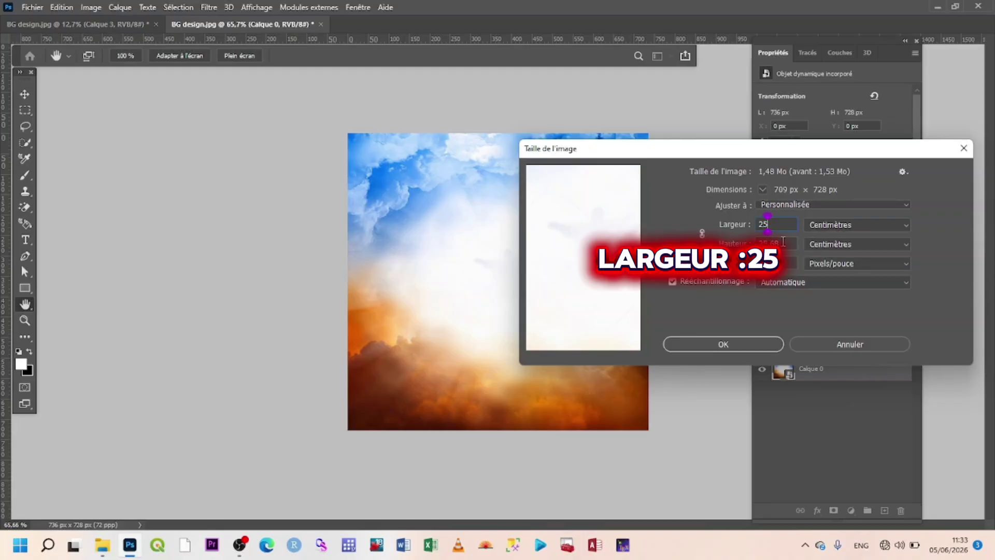
key(Tab)
text(32)
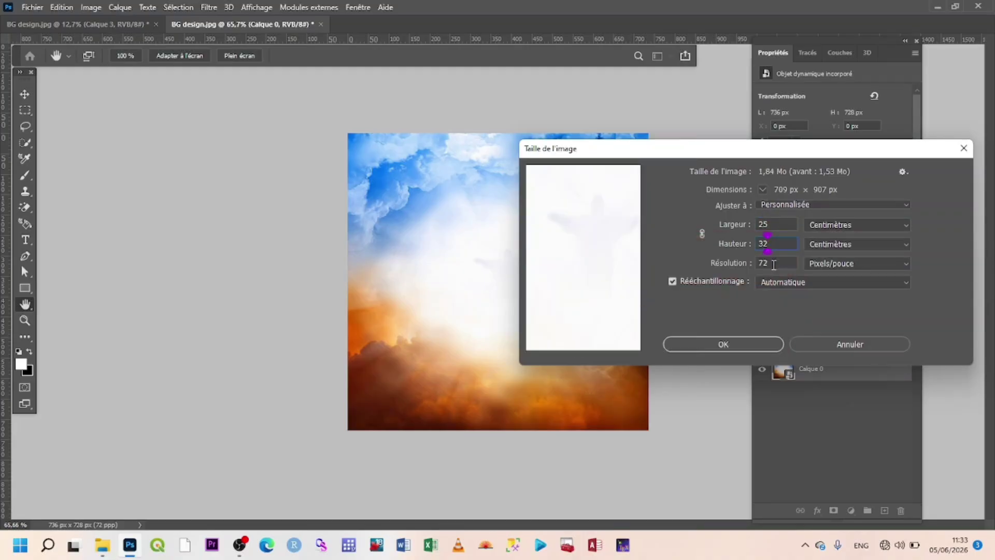
key(Tab)
text(300)
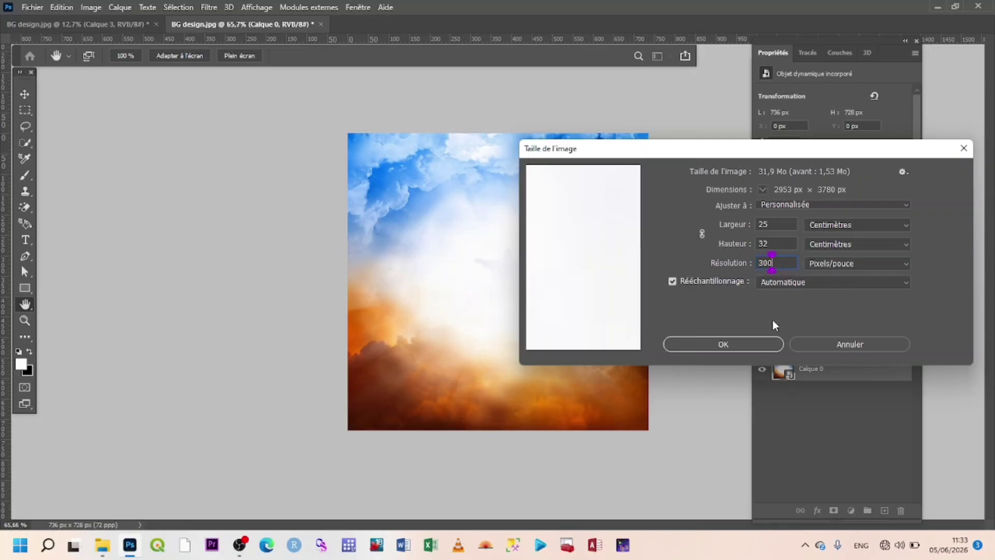
click(743, 344)
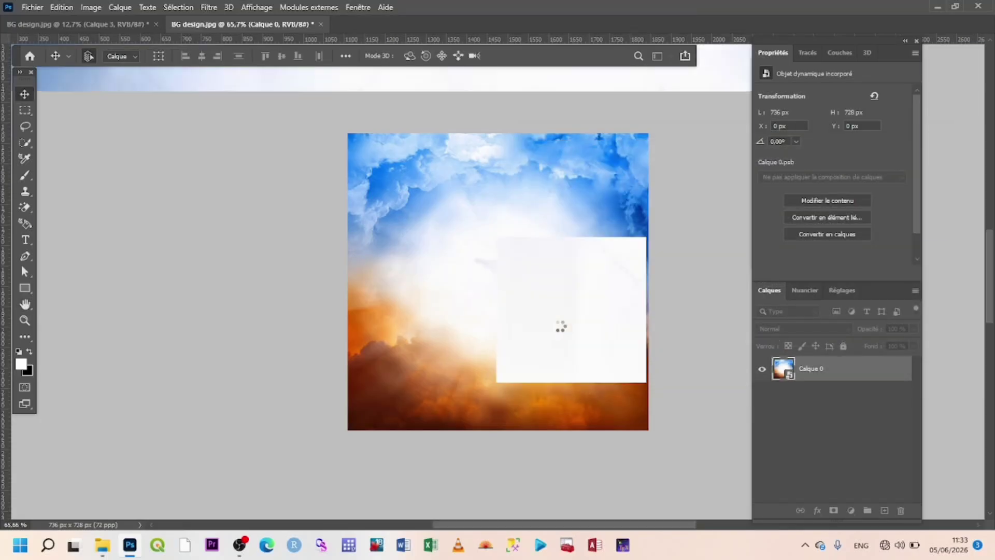
scroll(481, 383, down, 6)
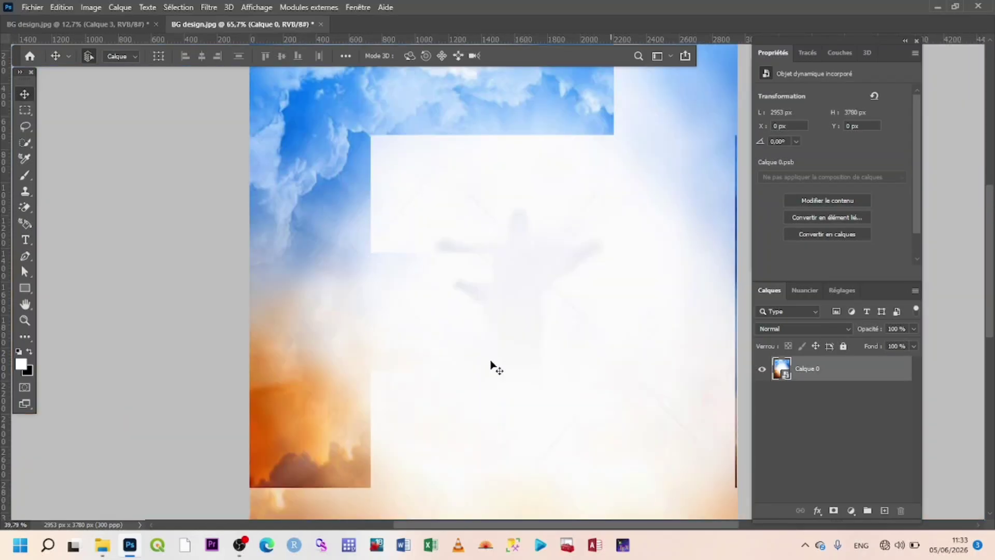
scroll(481, 311, up, 1)
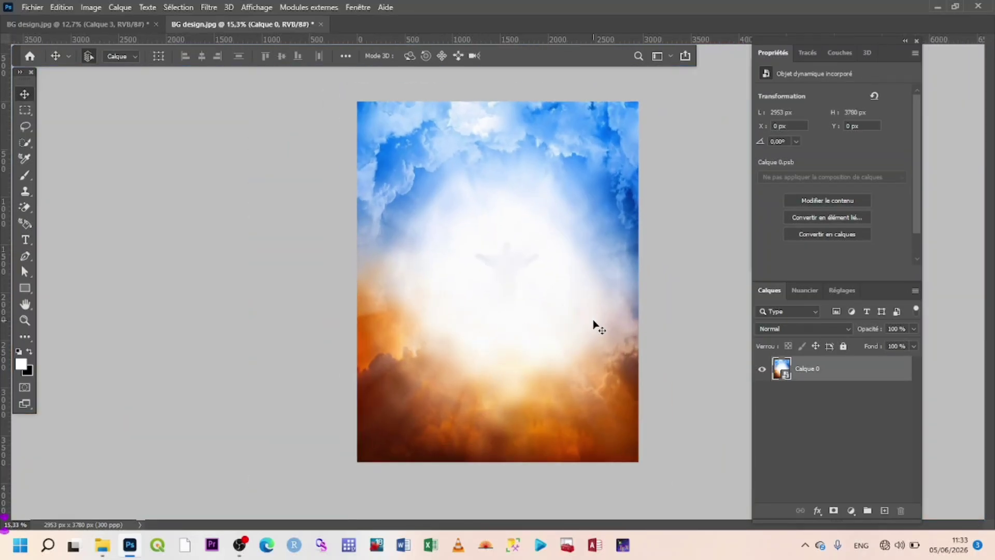
Compare the finished Friday Worship flyer with the resized sky background document.
click(120, 23)
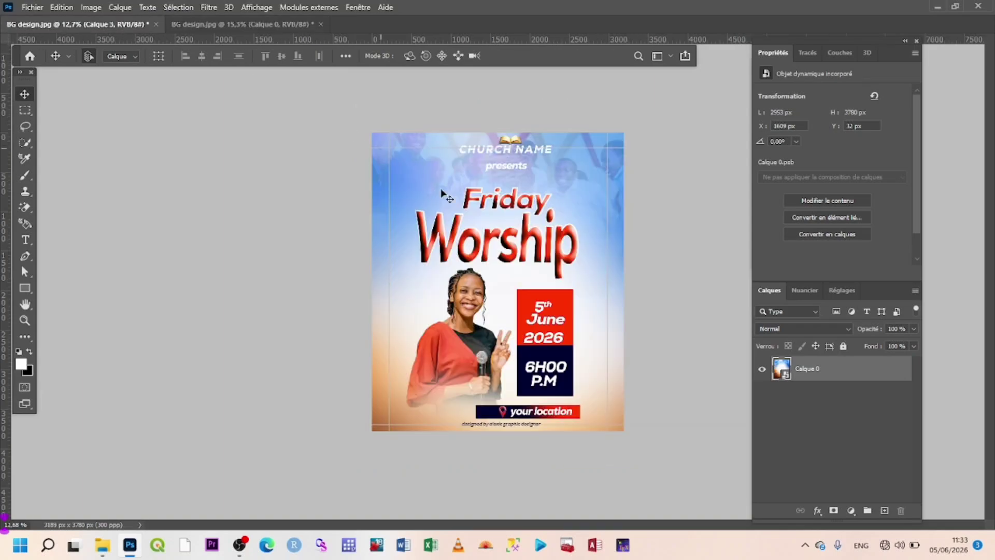
scroll(545, 272, up, 2)
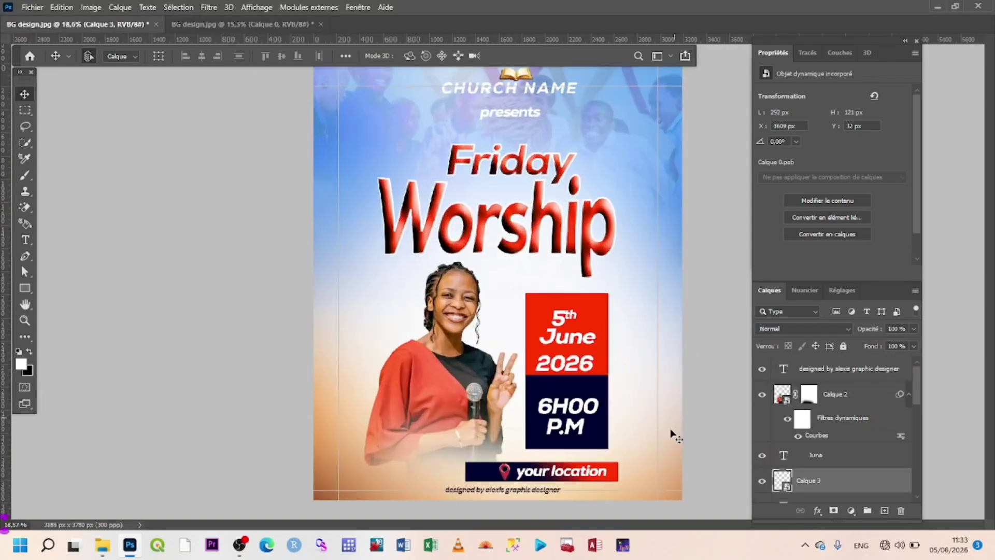
scroll(382, 316, down, 1)
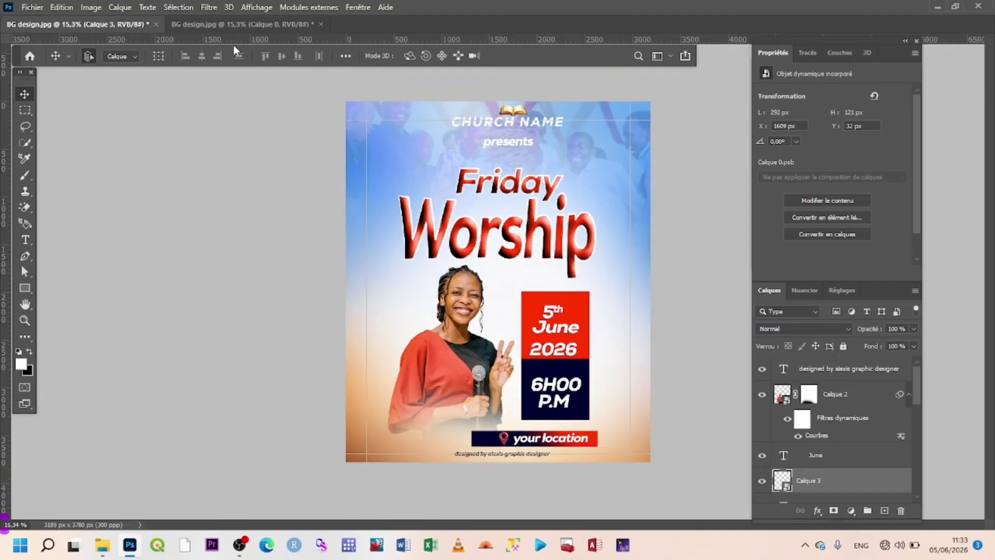
click(272, 29)
scroll(497, 404, up, 1)
scroll(495, 405, down, 1)
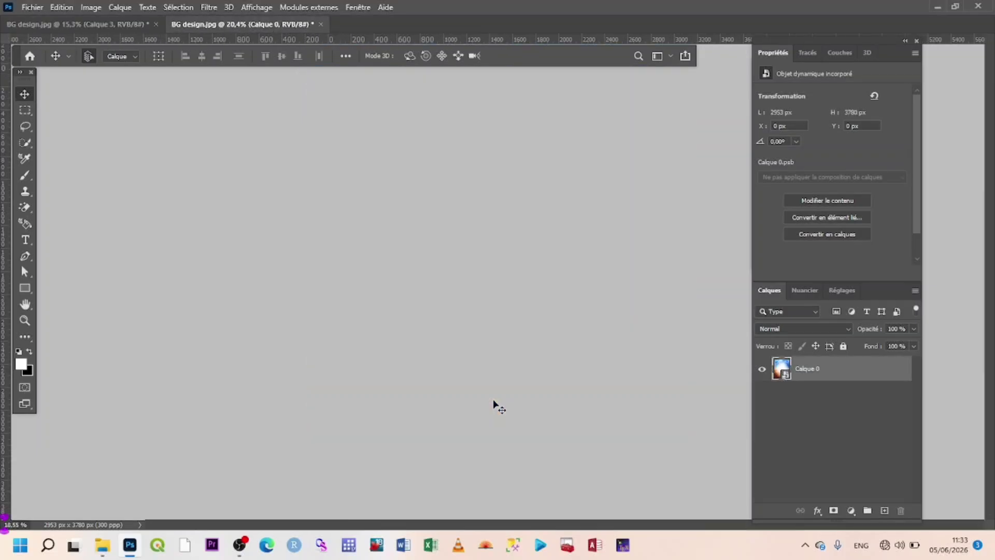
scroll(499, 387, down, 1)
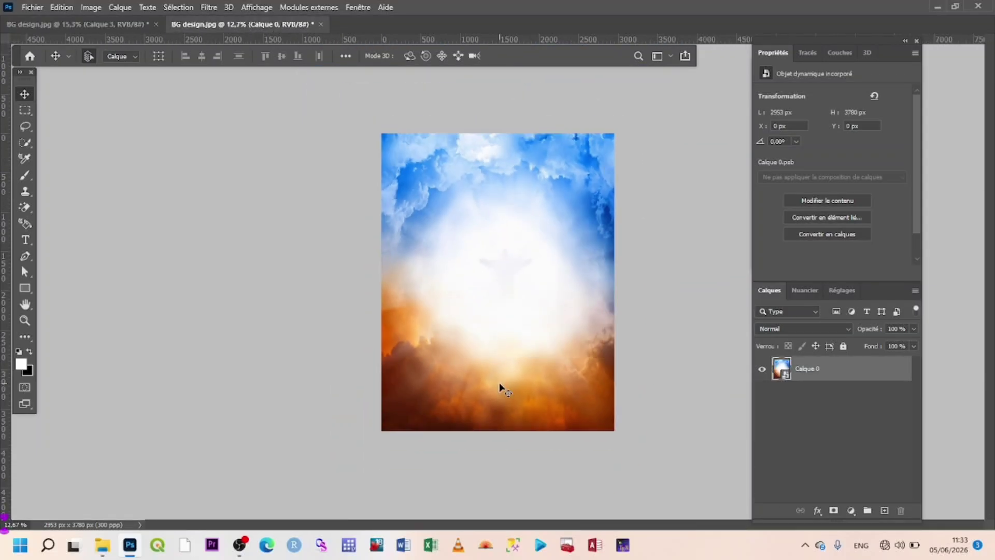
scroll(498, 385, up, 1)
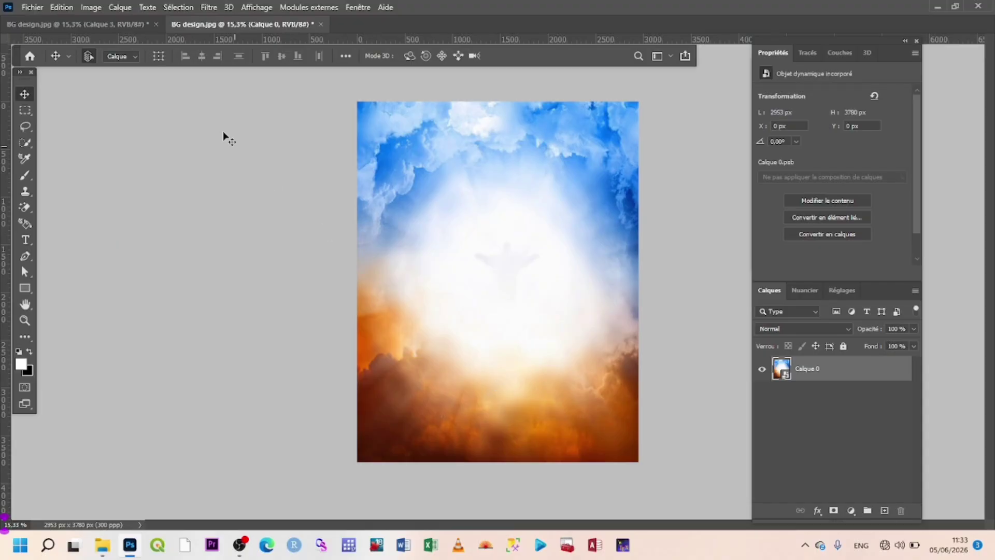
click(95, 30)
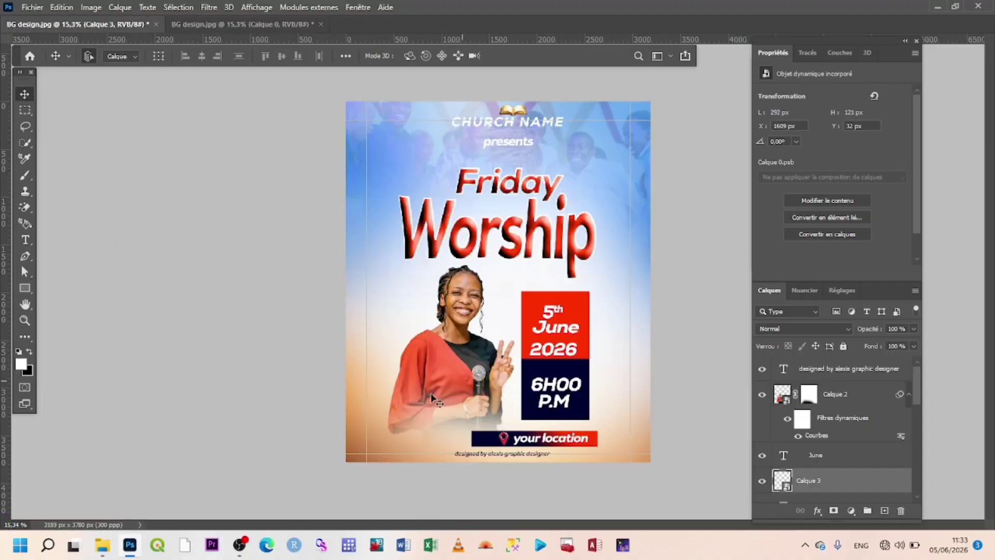
scroll(379, 408, down, 1)
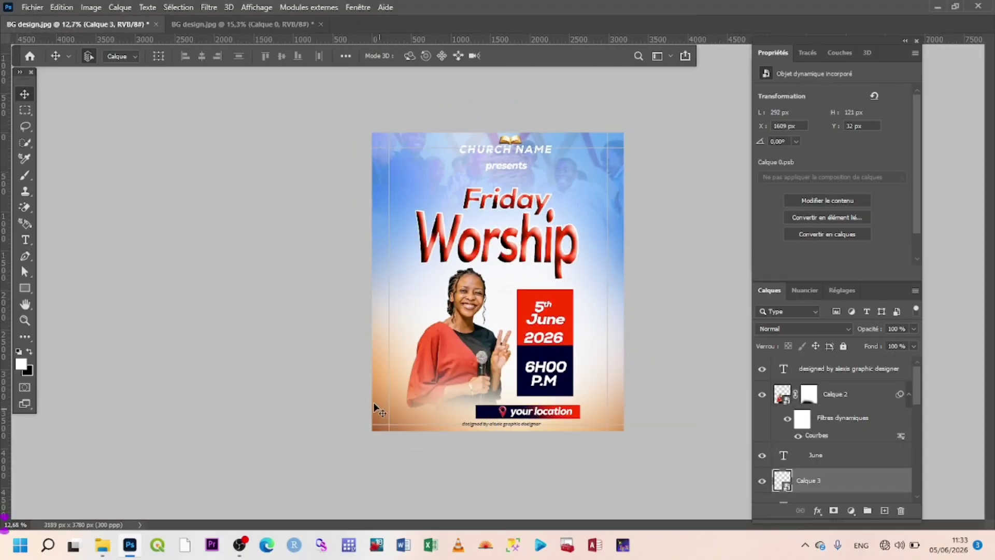
Apply a Gaussian Blur with a 190-pixel radius to the smart object layer of the sky background.
click(229, 23)
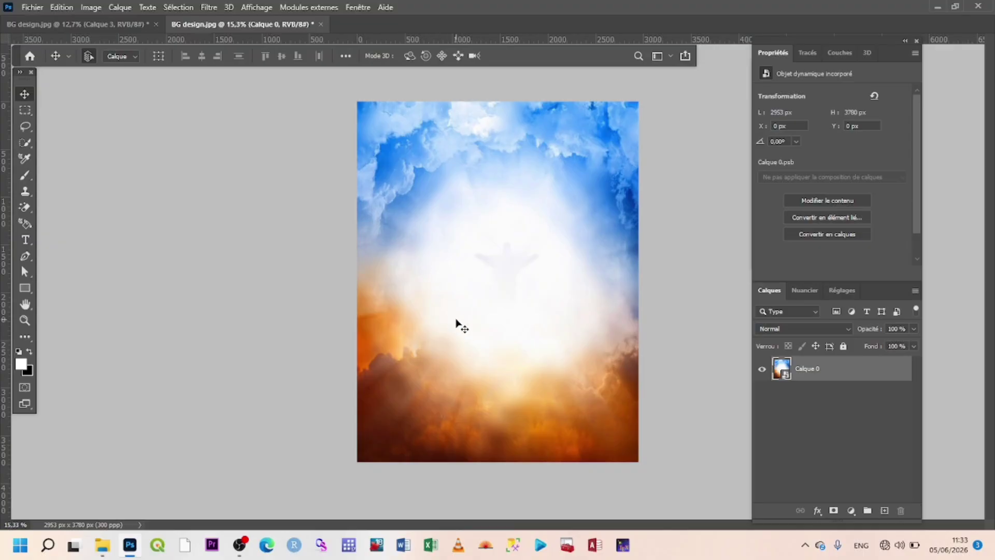
click(209, 7)
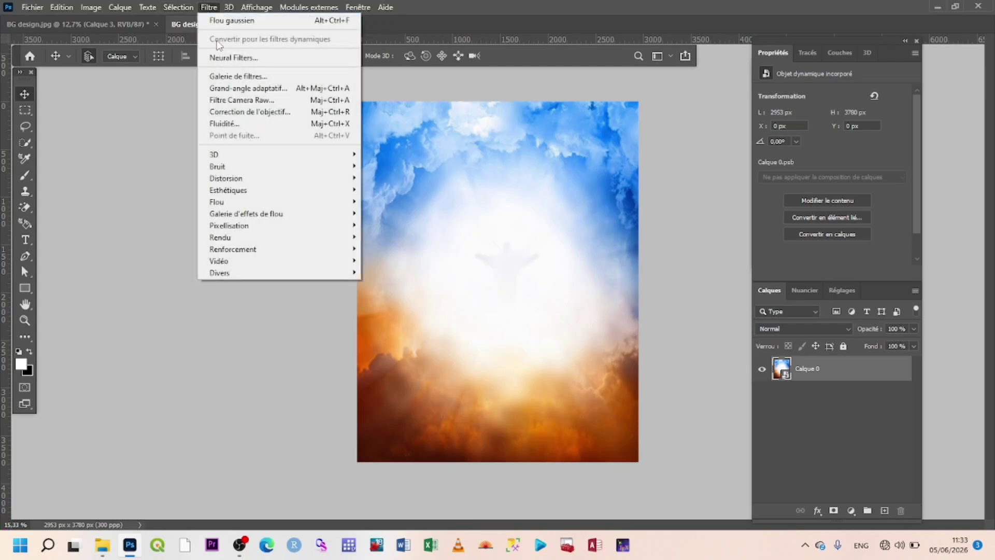
mouse_move(231, 202)
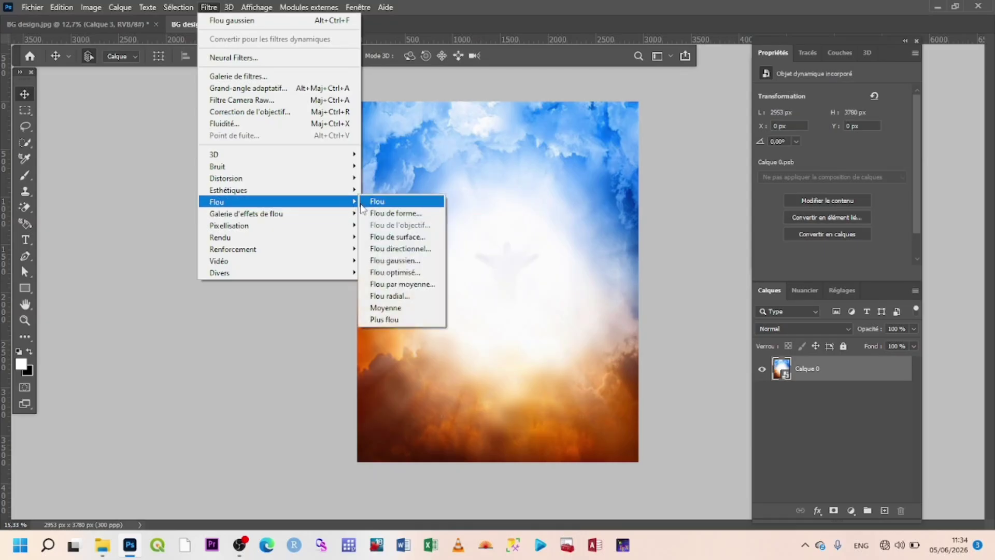
click(398, 261)
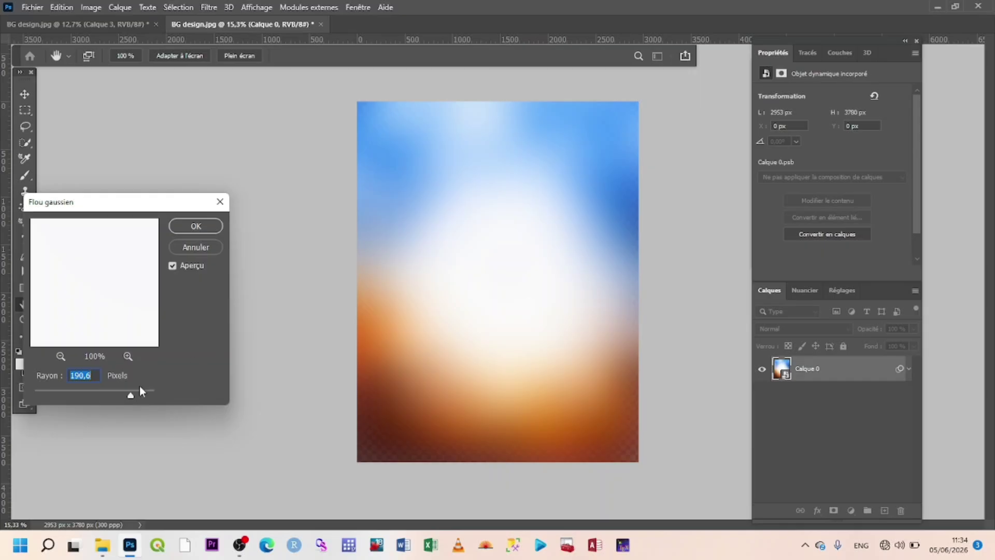
drag(127, 397, 64, 369)
click(100, 375)
text(190)
click(207, 225)
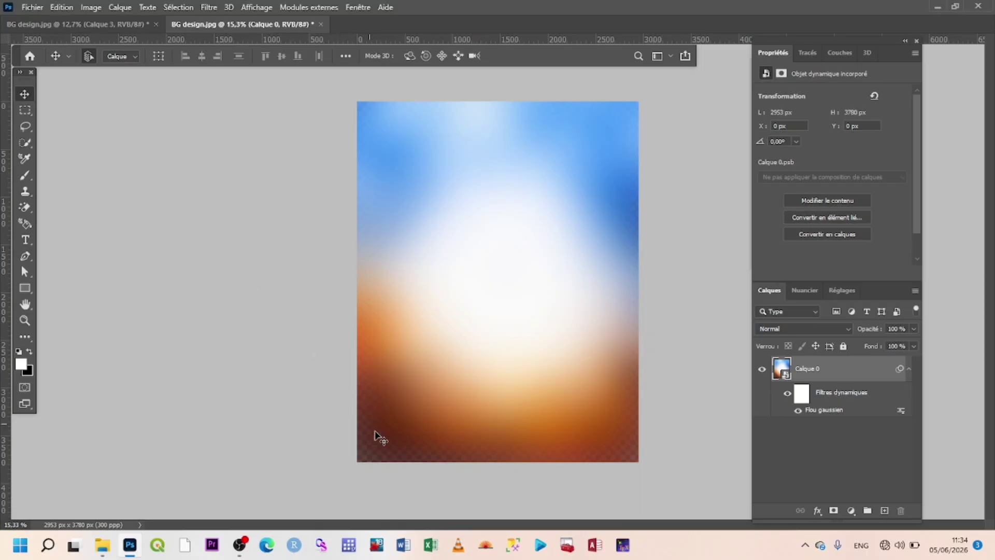
scroll(378, 436, up, 2)
scroll(378, 436, down, 3)
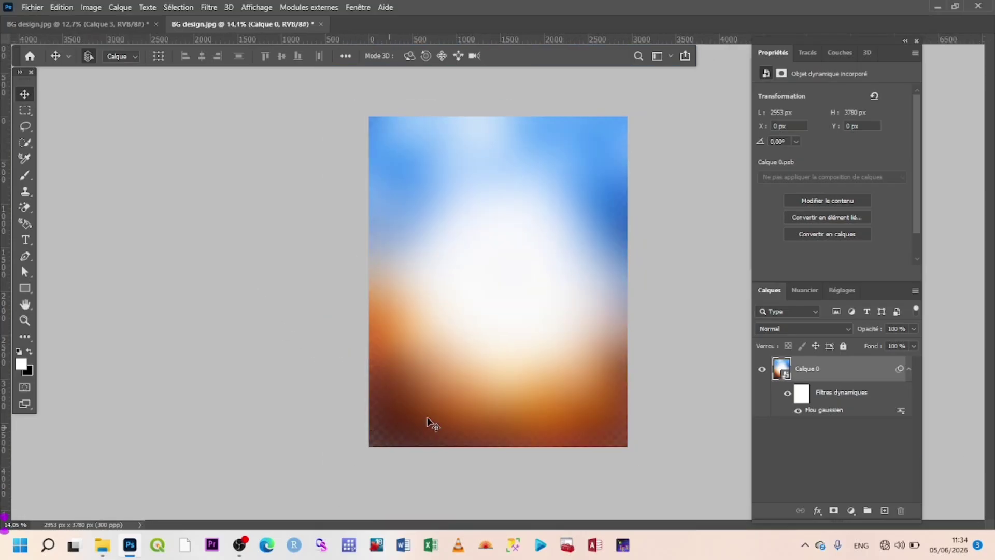
scroll(616, 434, up, 2)
scroll(635, 431, down, 1)
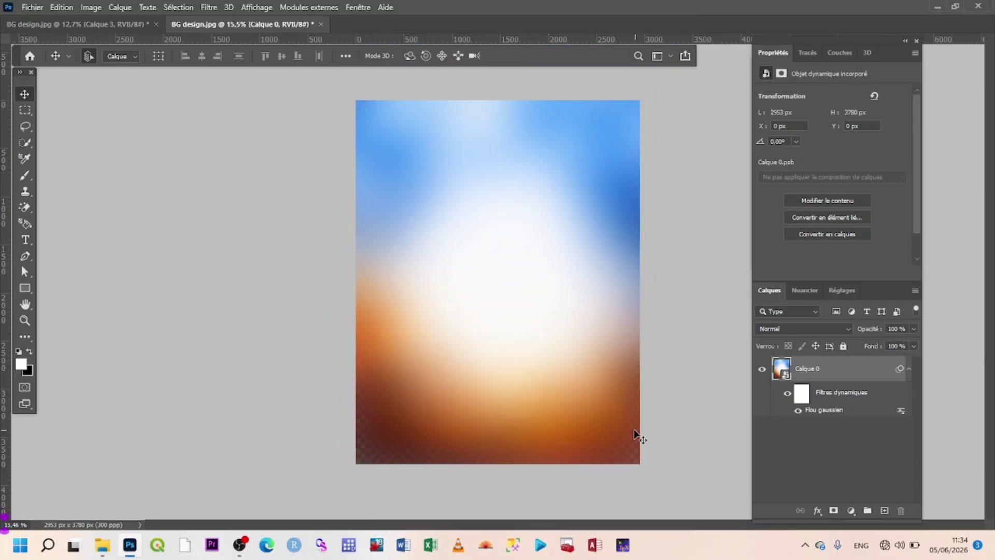
scroll(630, 435, down, 1)
scroll(619, 429, up, 2)
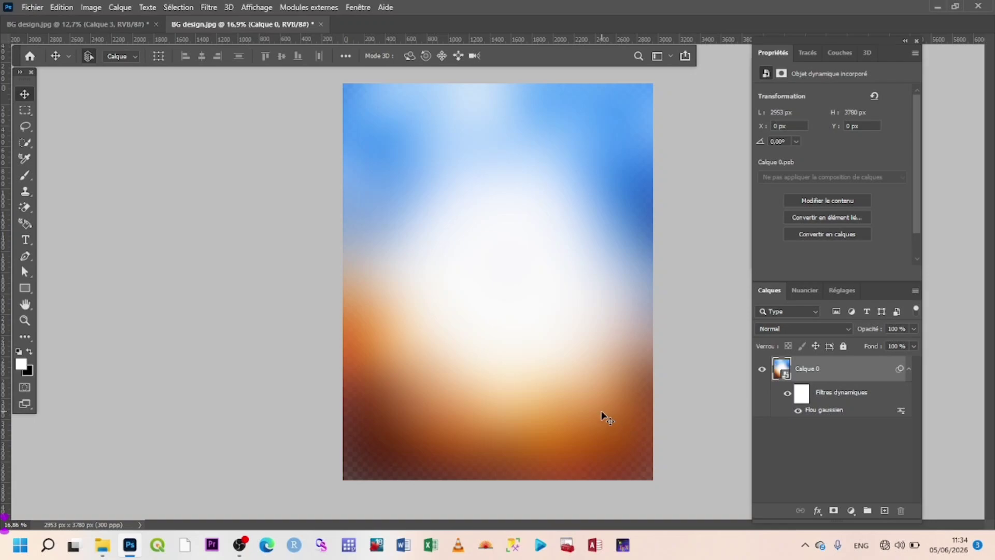
Enlarge the blurred sky layer past the canvas's side and lower edges to about 3596 × 4602 px, keeping its upper edge at Y 0.
scroll(558, 396, down, 2)
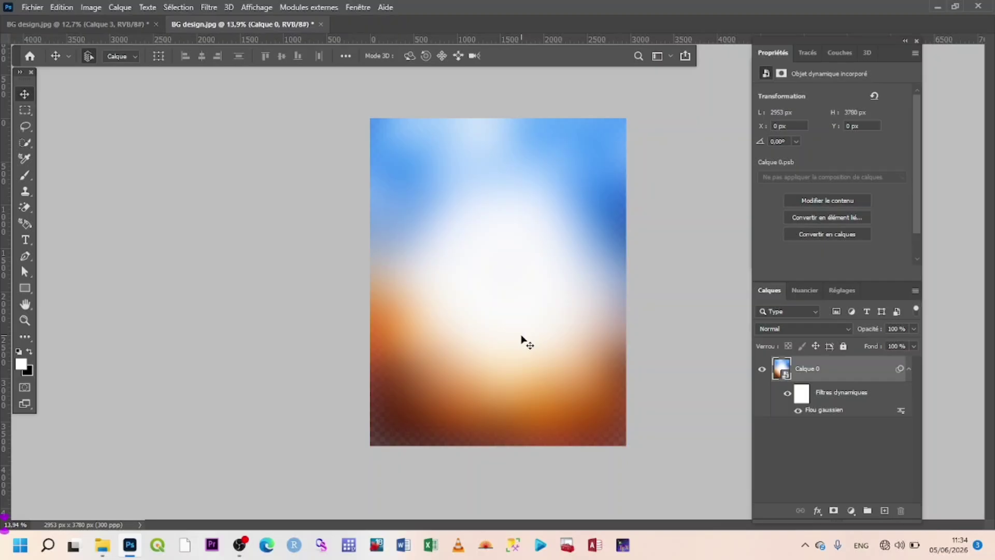
key(ctrl+t)
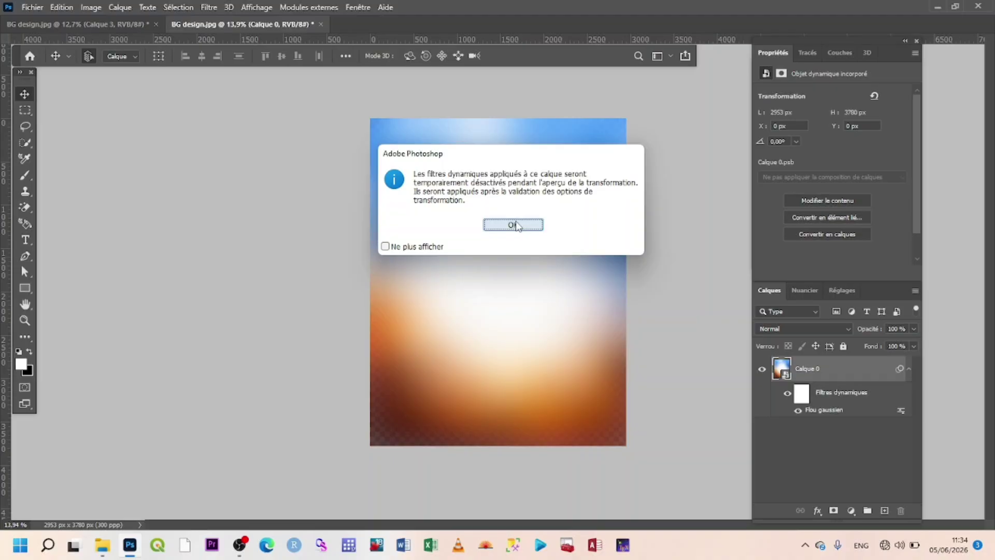
click(514, 225)
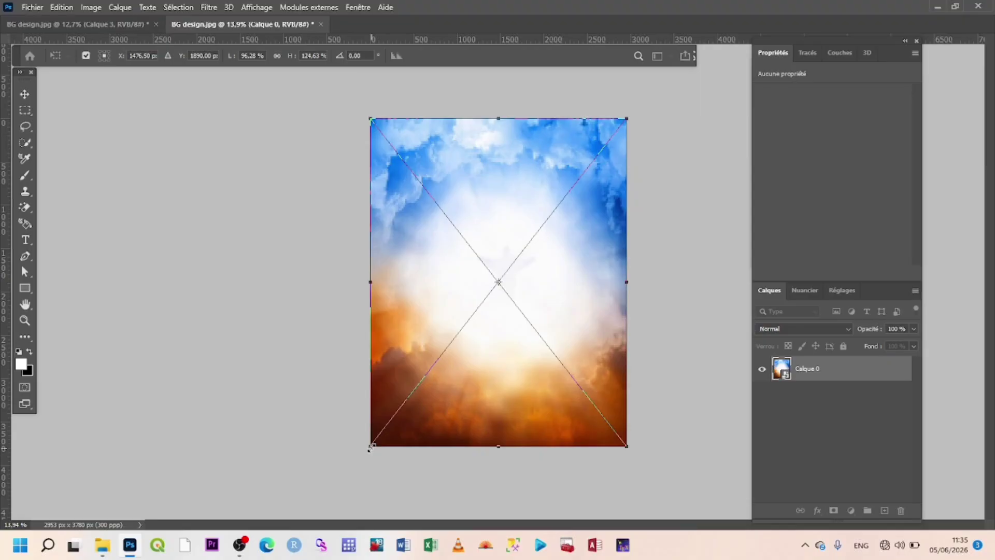
drag(370, 447, 352, 468)
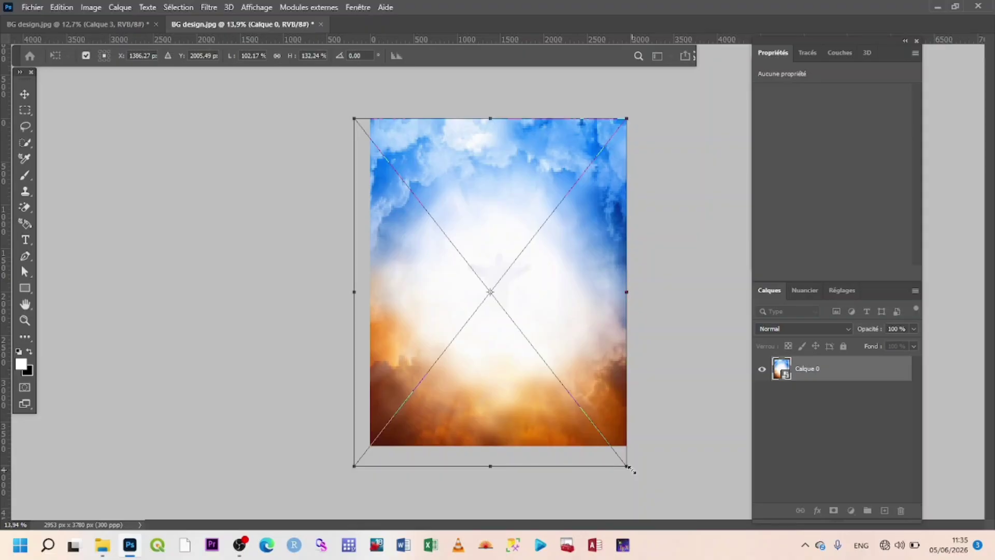
drag(629, 468, 656, 503)
drag(579, 355, 575, 358)
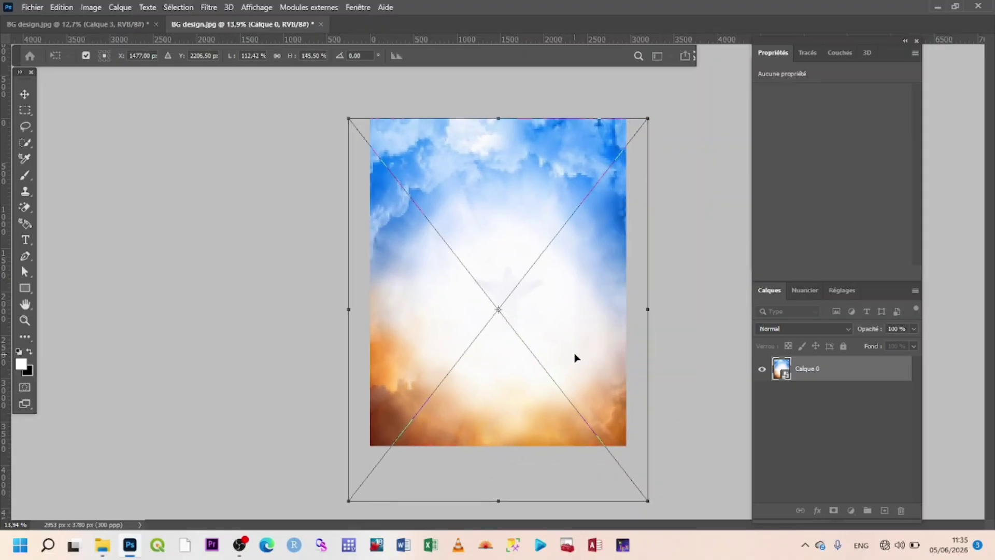
drag(647, 502, 661, 517)
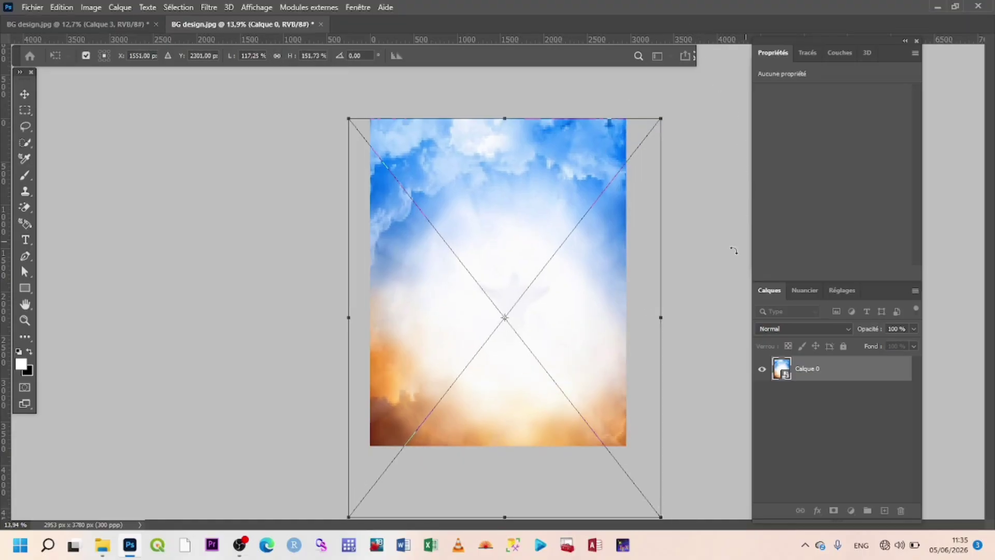
key(Return)
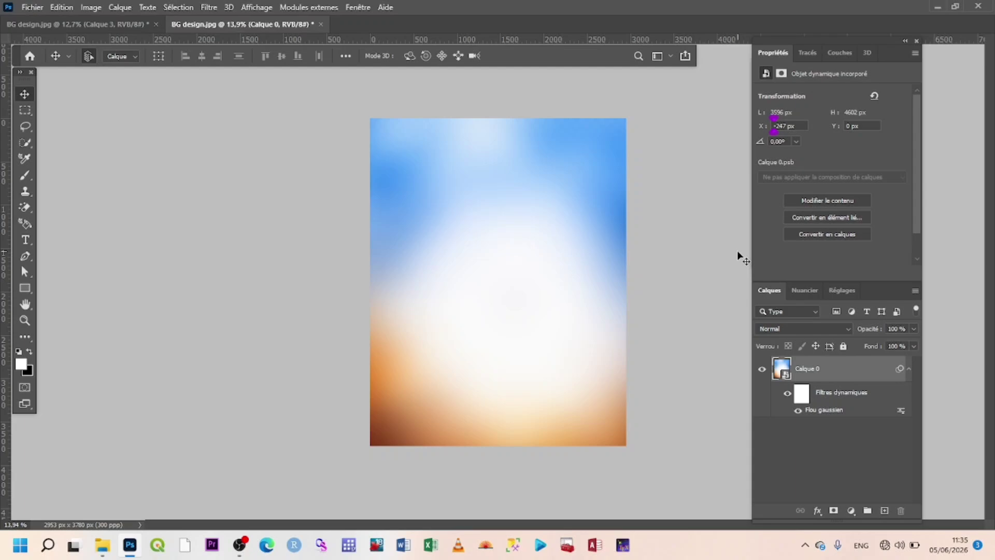
scroll(589, 338, up, 2)
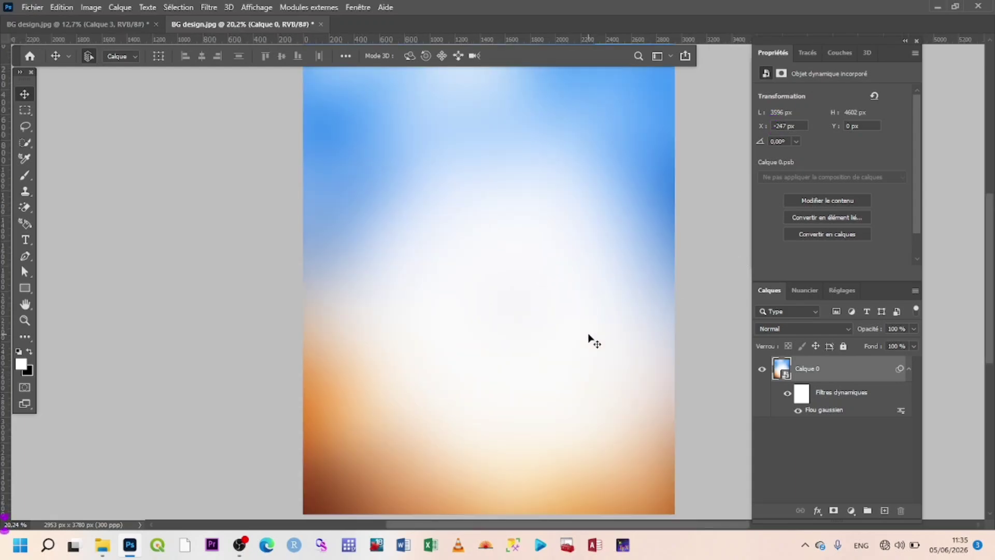
scroll(589, 336, down, 1)
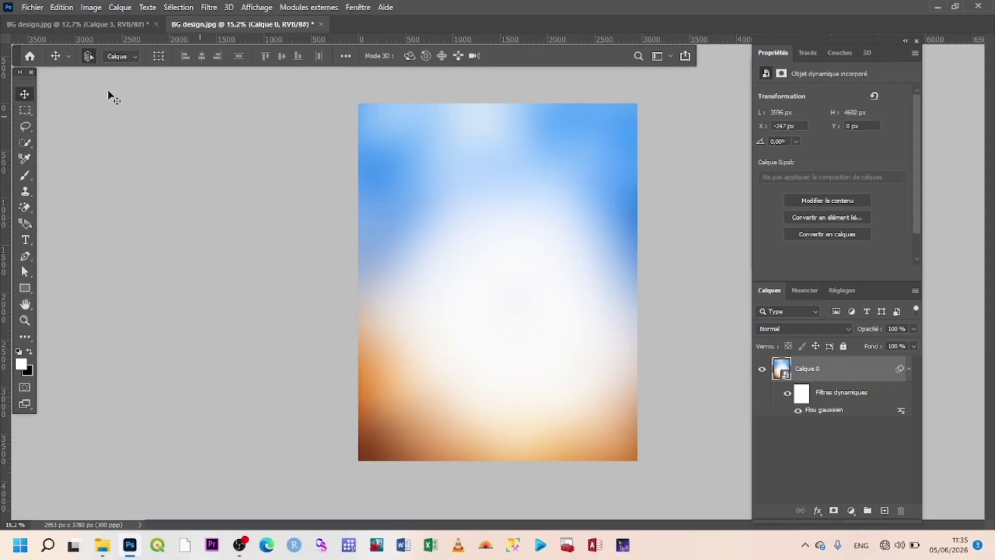
Check the finished flyer, embed the PIC group photo in the sky document and place it against the canvas's upper edge.
click(33, 24)
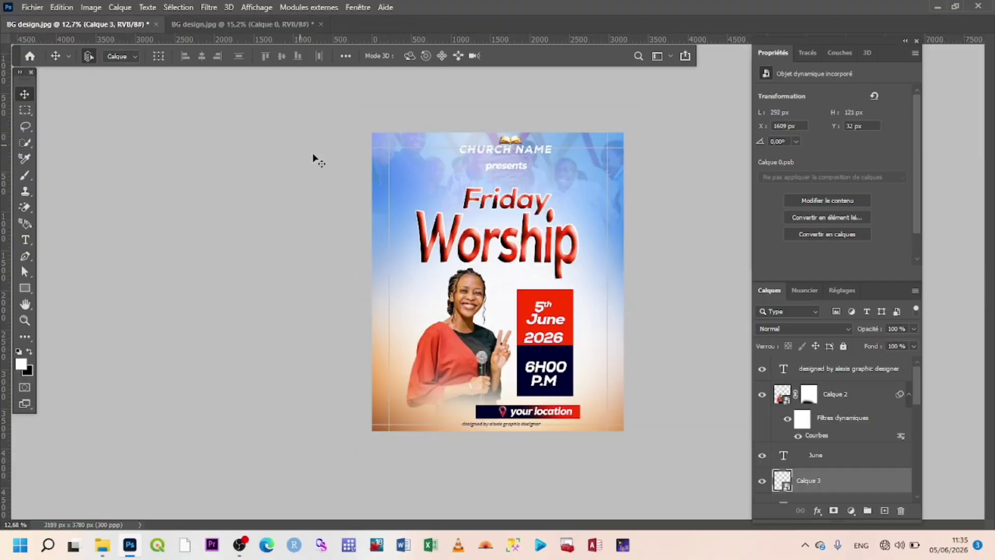
scroll(559, 188, up, 1)
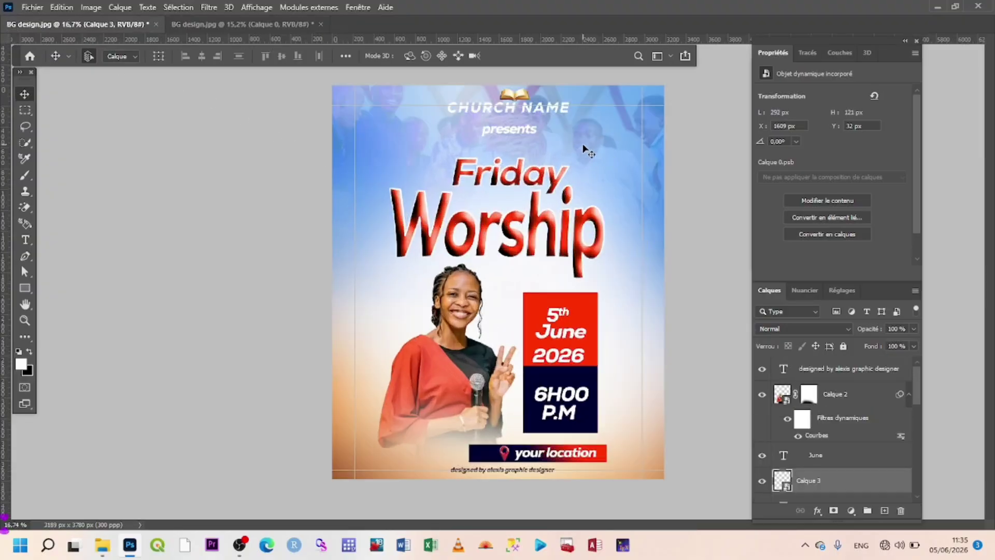
scroll(586, 150, down, 1)
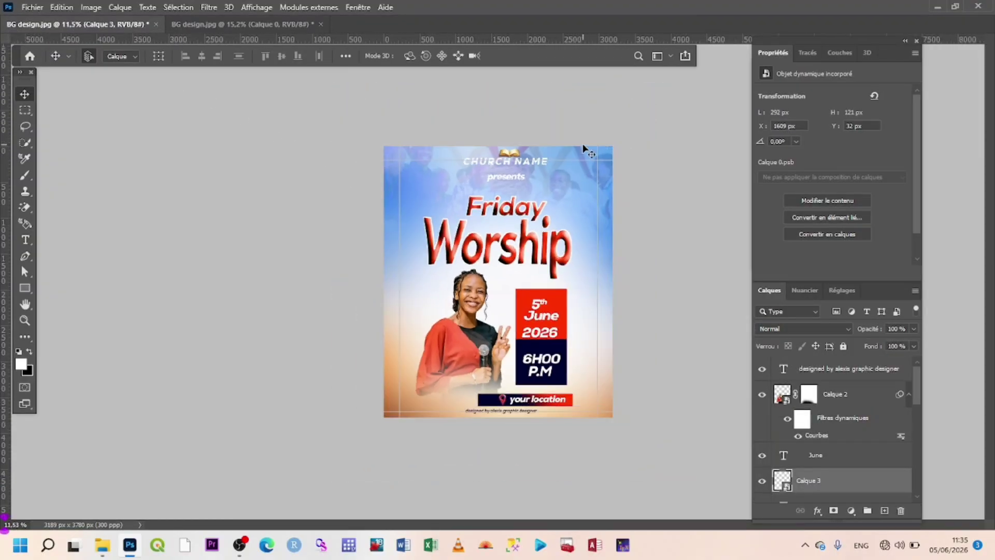
click(229, 24)
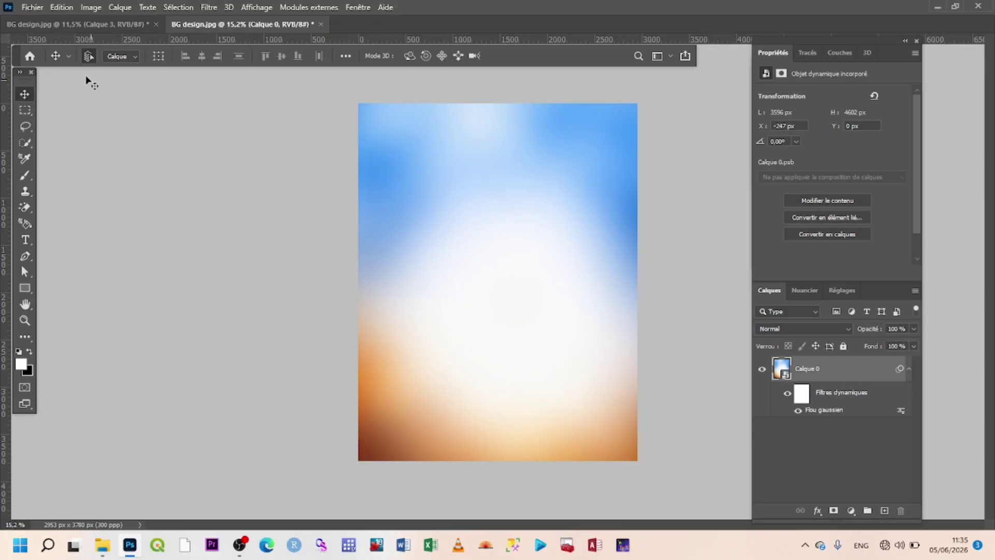
click(32, 7)
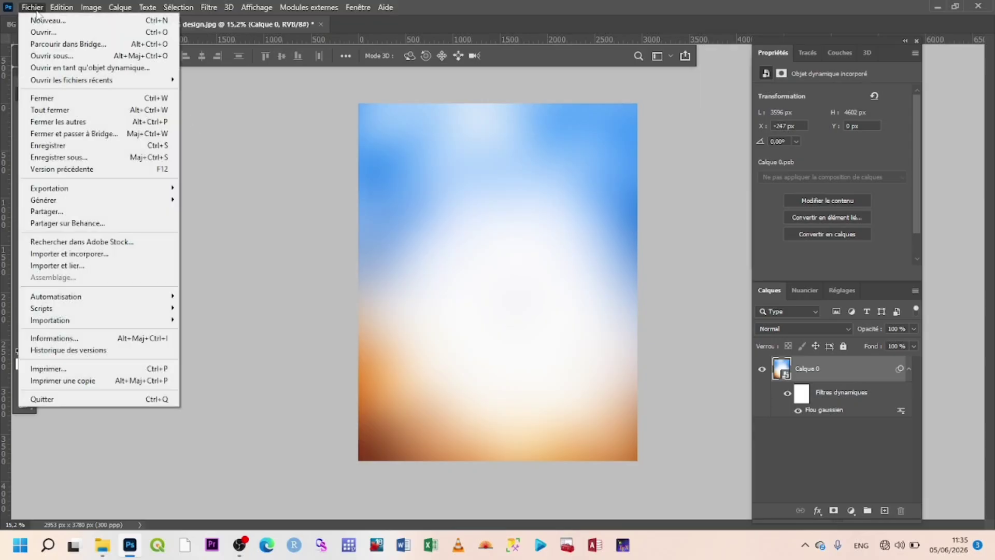
click(99, 256)
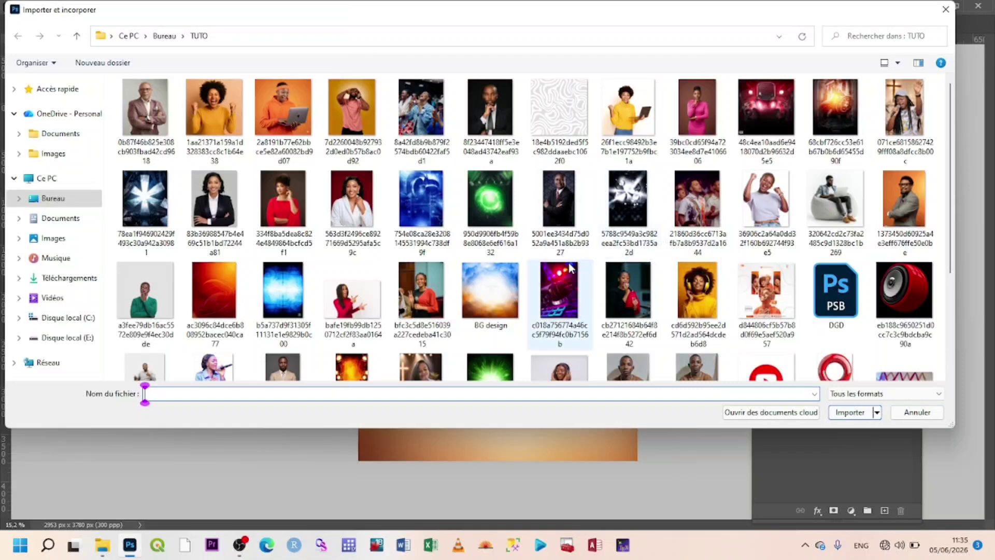
scroll(570, 267, down, 3)
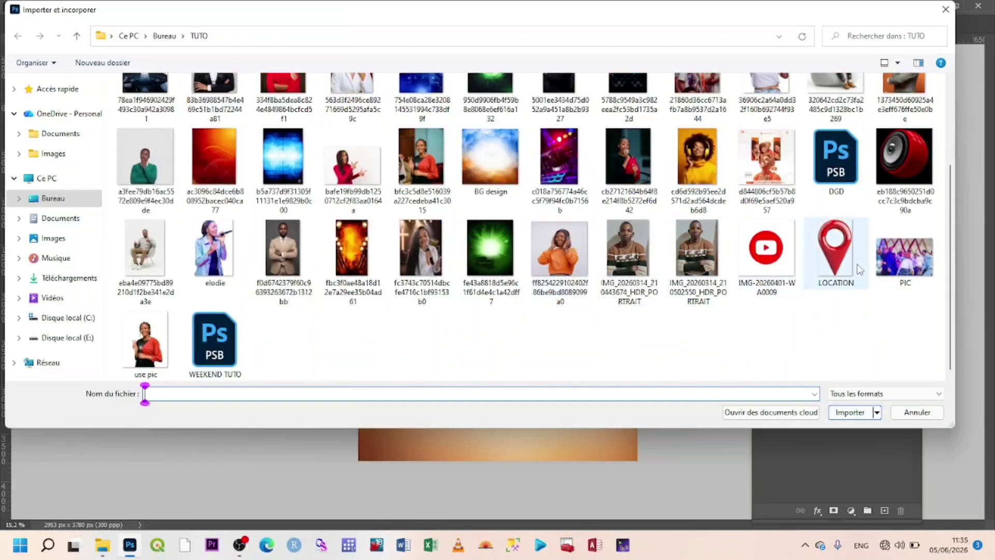
click(915, 272)
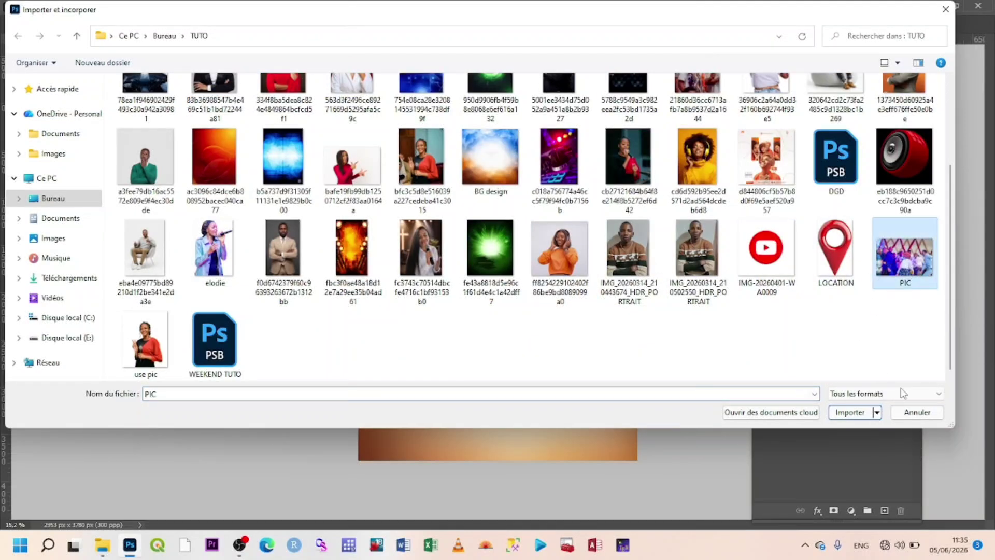
click(856, 417)
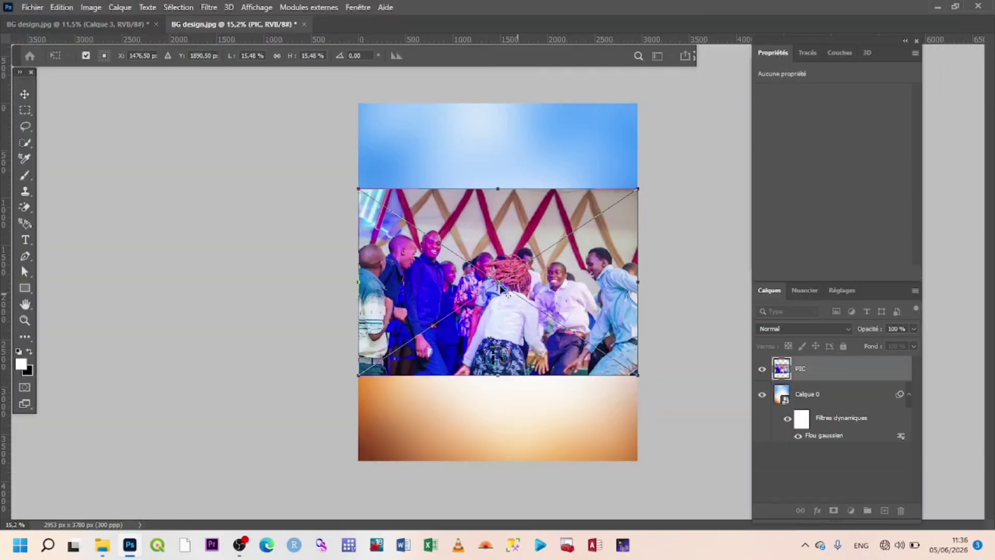
drag(541, 272, 556, 193)
key(Return)
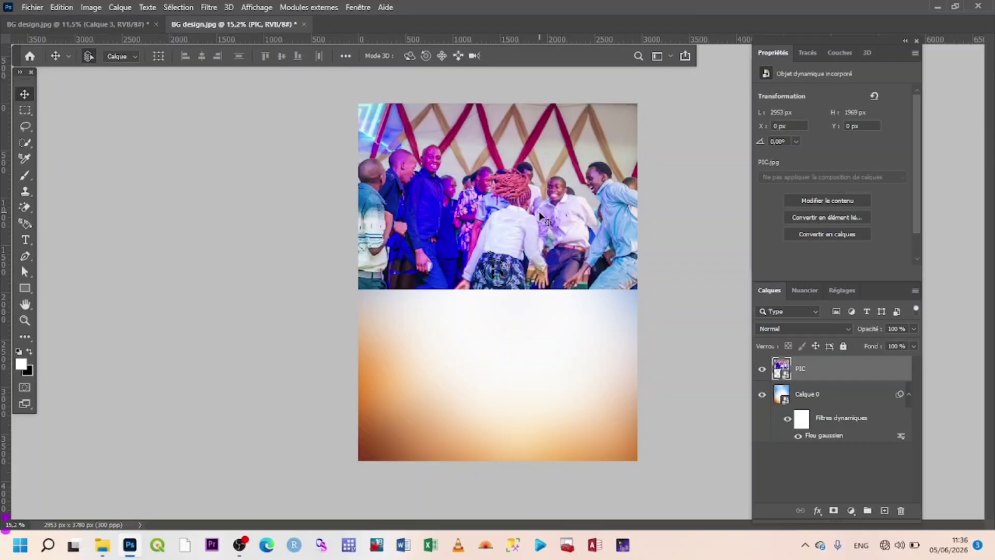
Scale the group photo to about 16.81% and shift it upward so its top extends beyond the canvas.
key(ctrl+t)
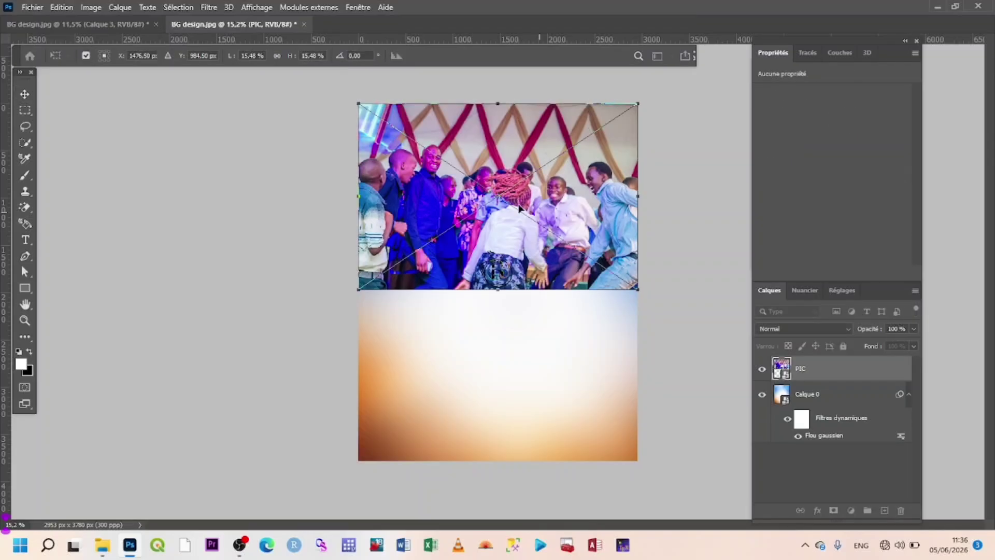
drag(639, 100, 658, 90)
drag(571, 204, 584, 171)
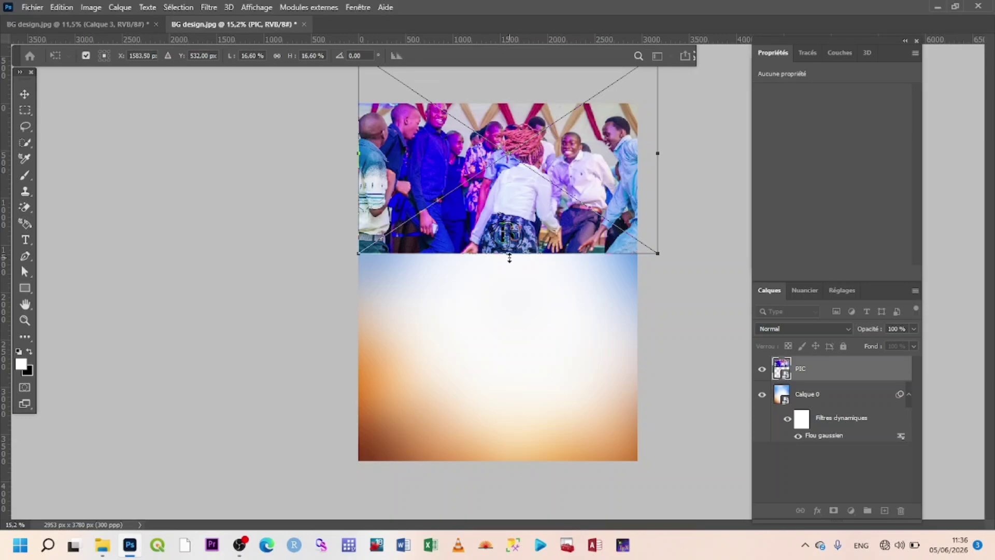
drag(509, 259, 508, 261)
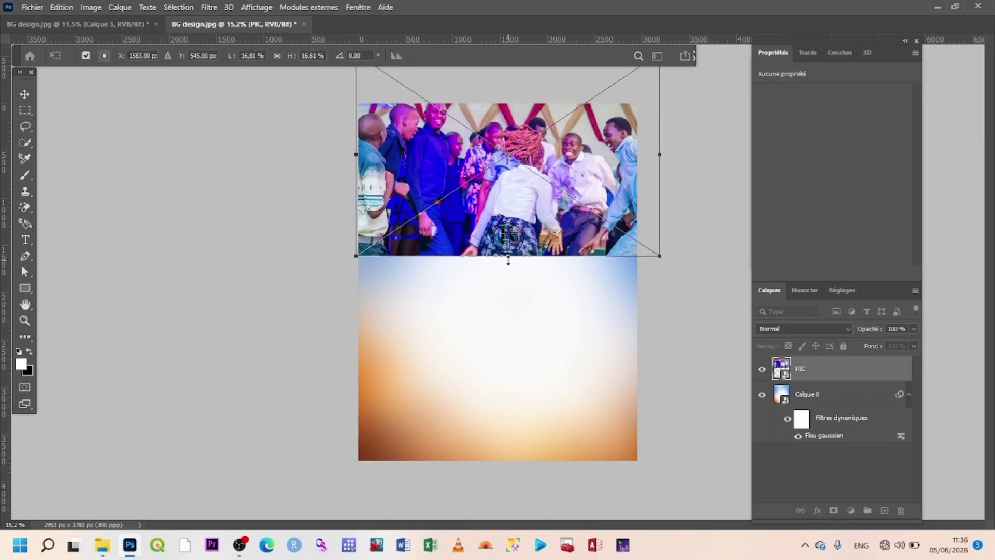
key(Return)
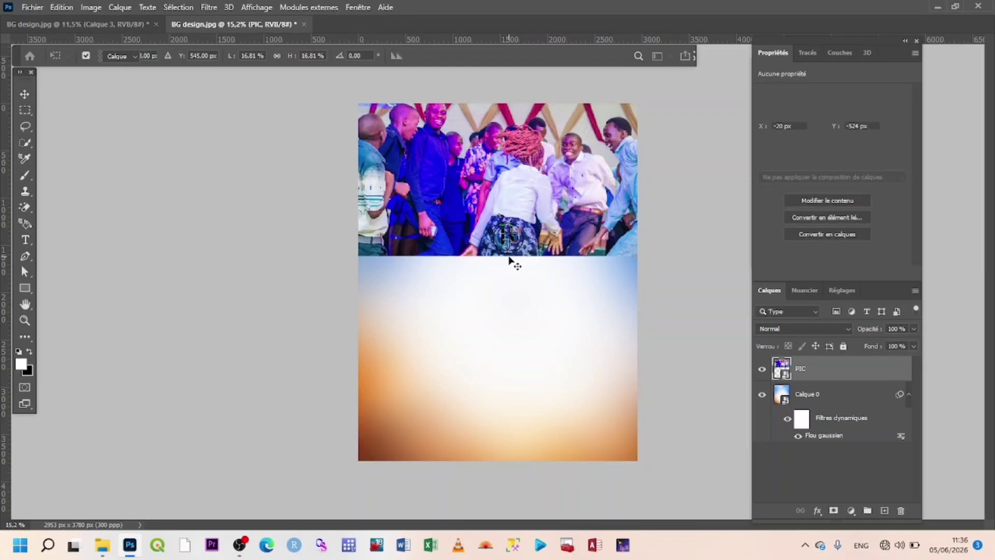
Compare the group photo's placement with the faded crowd at the head of the finished Friday Worship flyer.
scroll(525, 206, up, 2)
scroll(525, 203, down, 1)
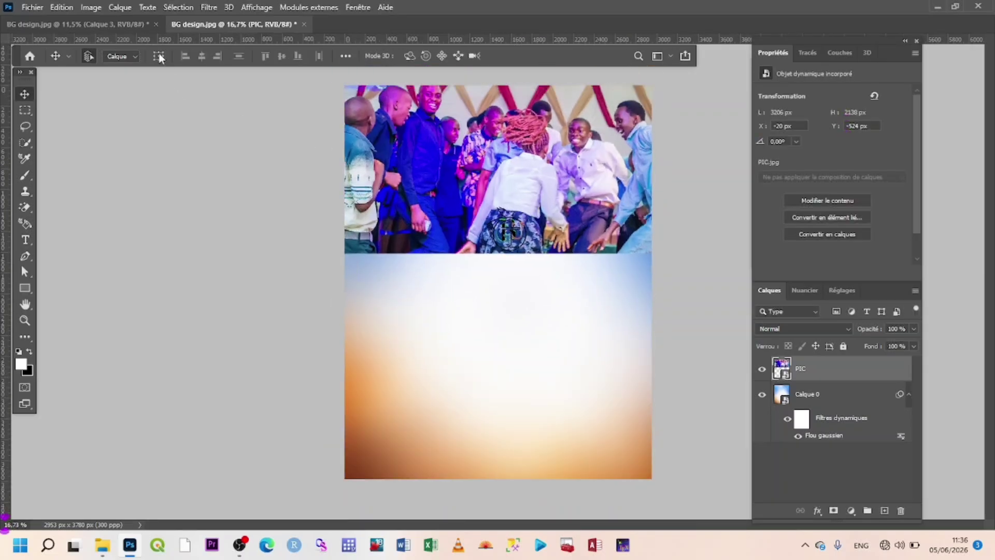
click(138, 24)
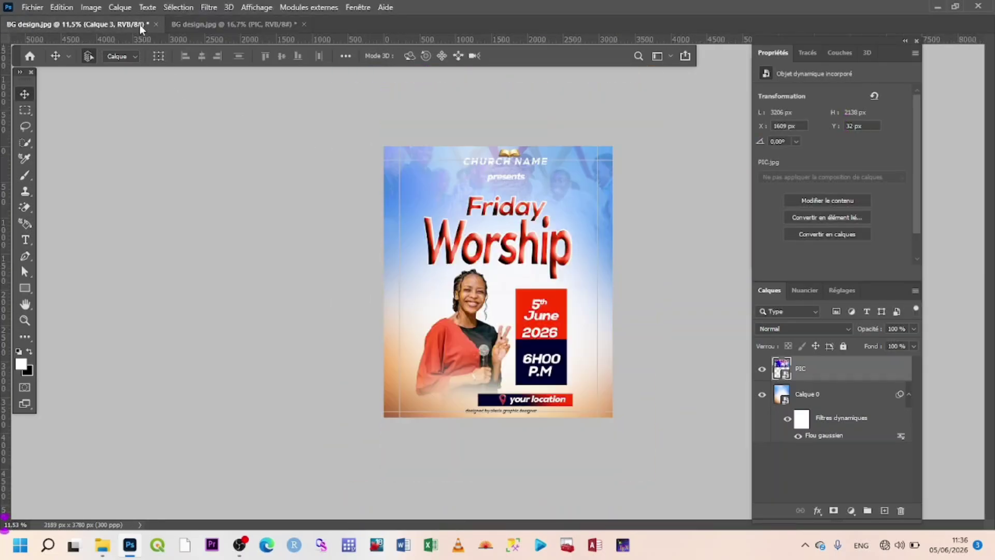
scroll(575, 191, up, 1)
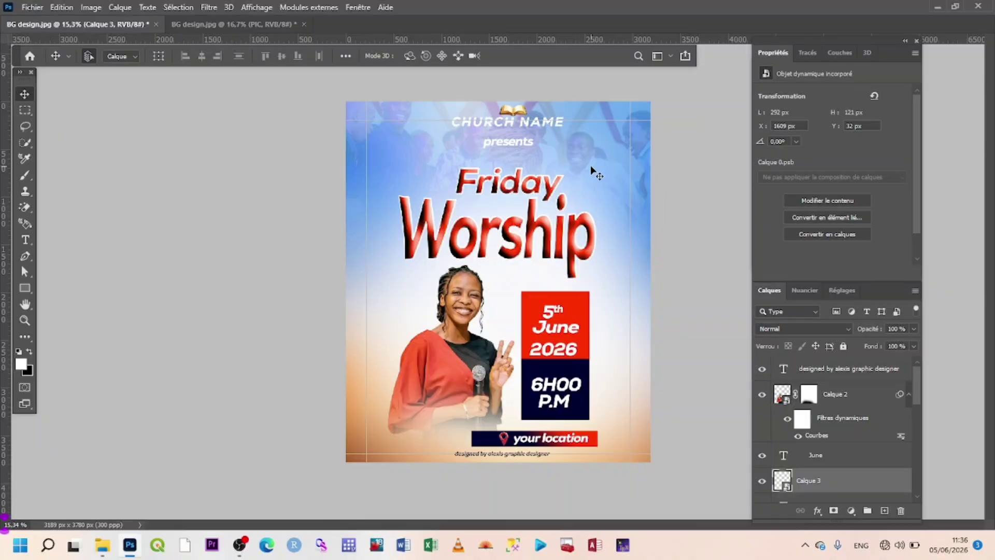
scroll(589, 165, down, 1)
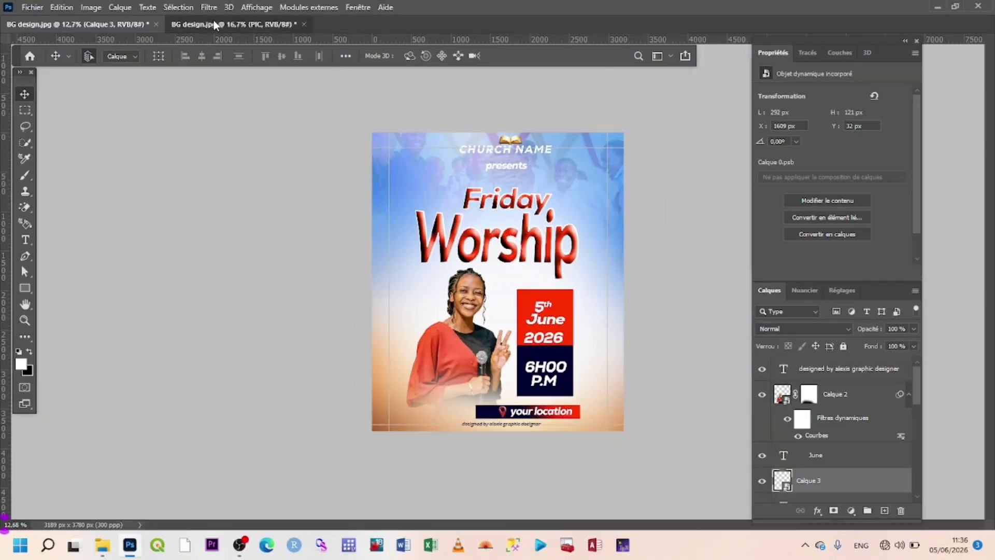
click(215, 25)
scroll(535, 186, down, 2)
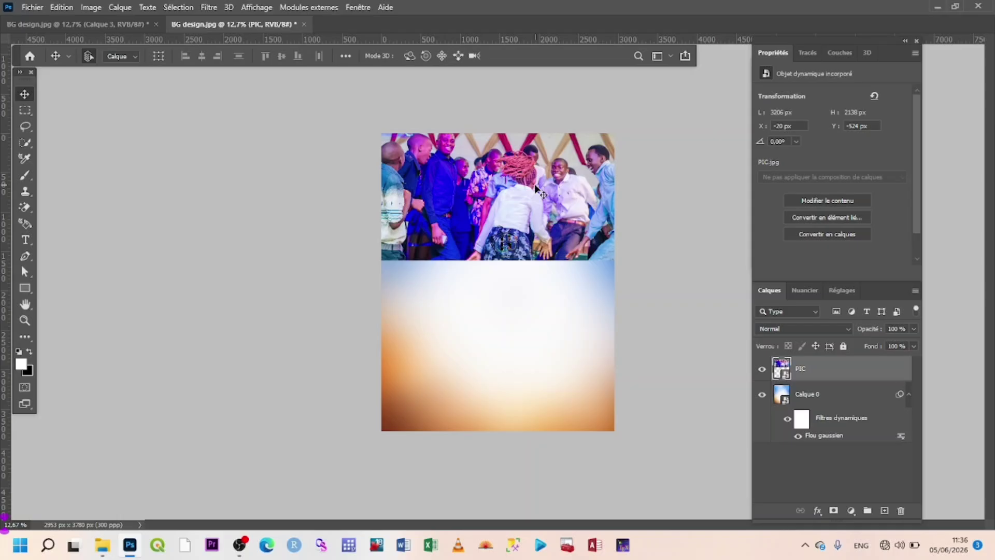
scroll(536, 186, up, 2)
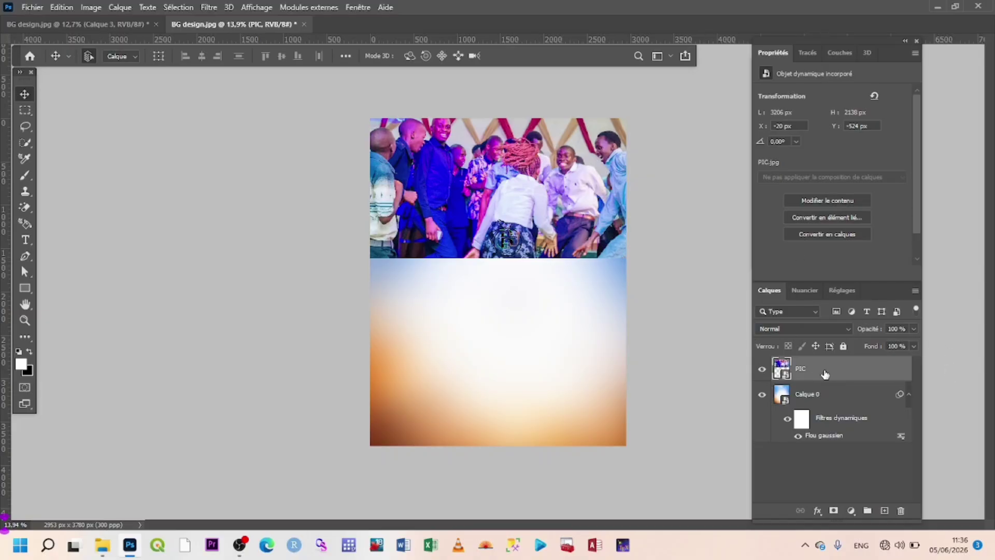
Add a layer mask to the PIC group photo and ready a Soft Round brush of 2065 px at 0% hardness.
click(832, 511)
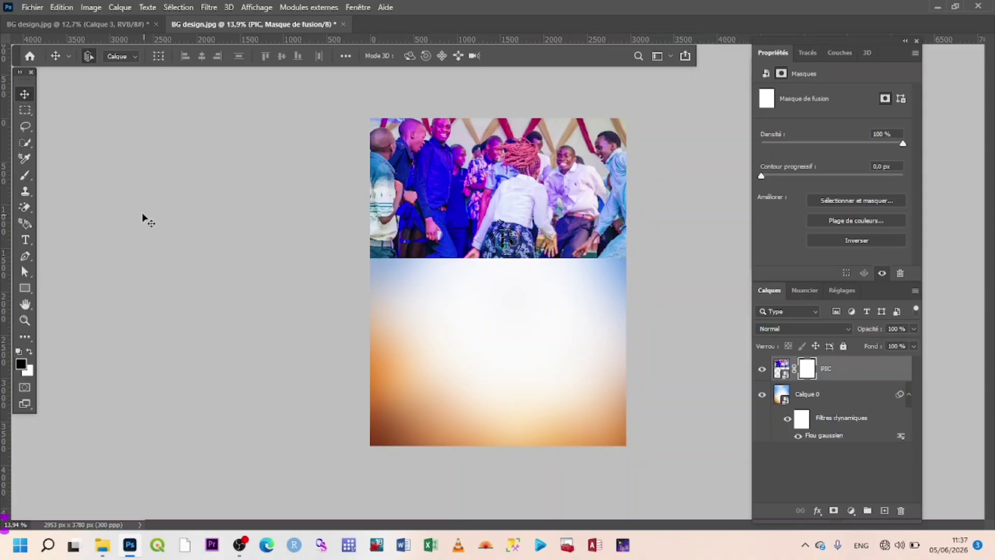
click(24, 179)
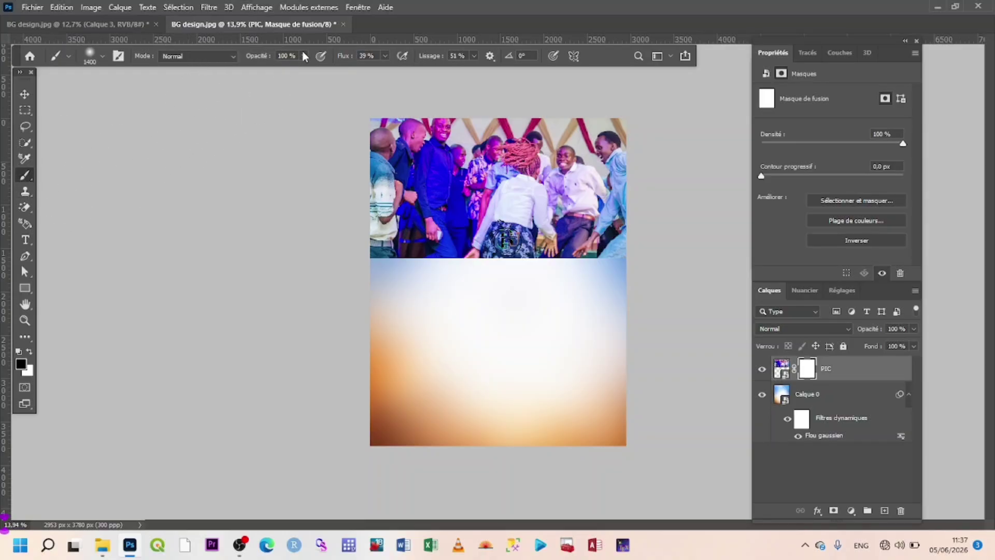
click(103, 56)
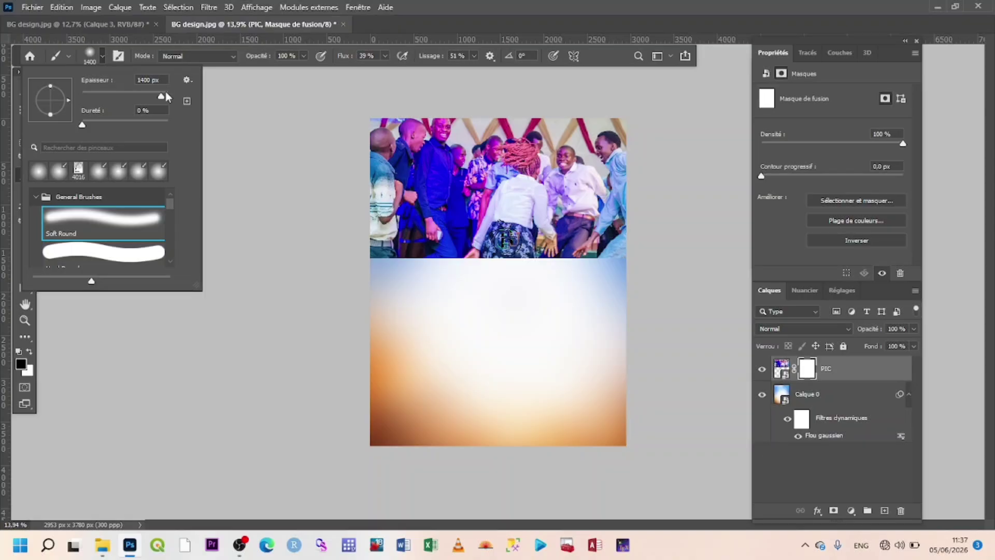
drag(166, 97, 163, 99)
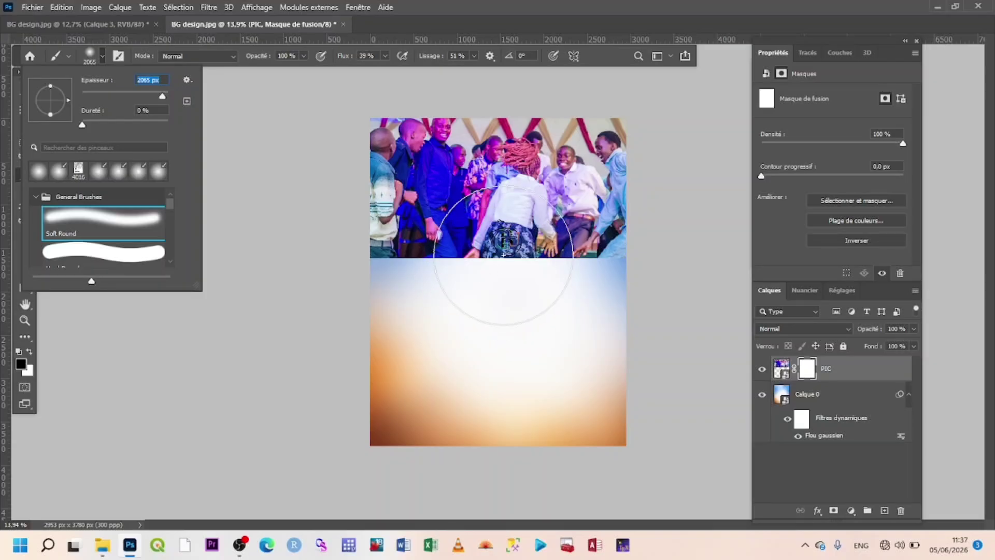
Paint black on the mask to fade the group photo's lower edge from its middle to its left side.
click(495, 257)
click(485, 258)
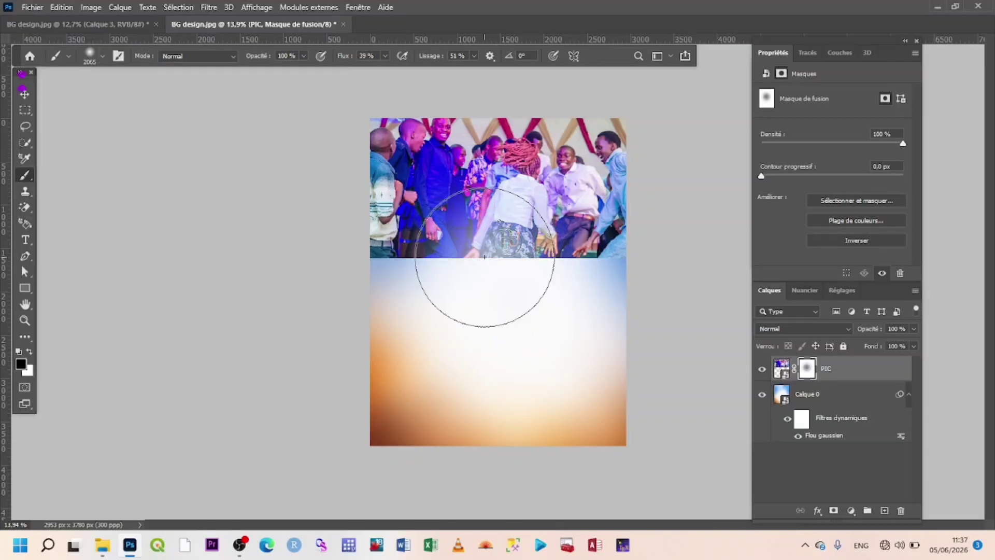
click(499, 258)
click(484, 258)
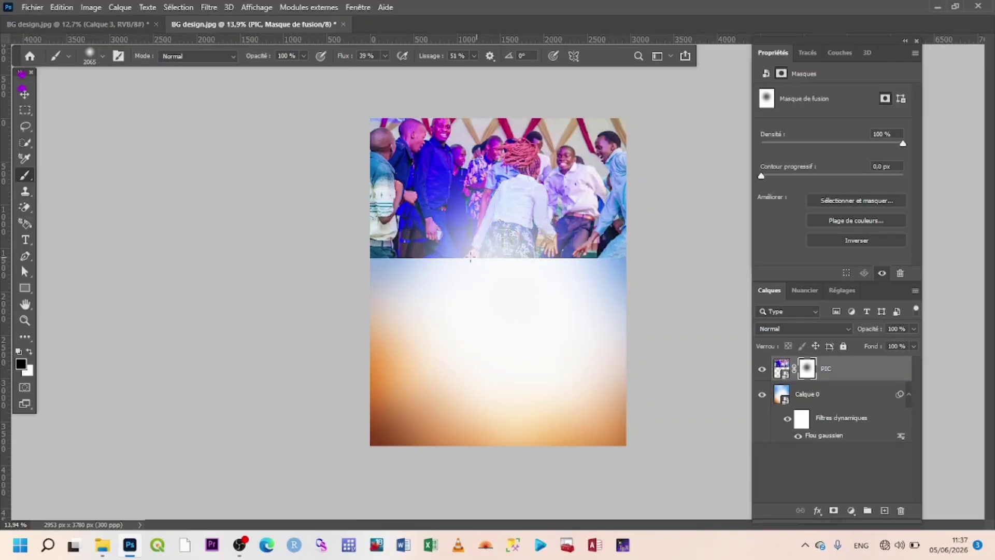
click(483, 259)
click(444, 262)
mouse_move(443, 263)
mouse_down()
mouse_move(378, 253)
mouse_move(353, 269)
mouse_move(381, 274)
mouse_up()
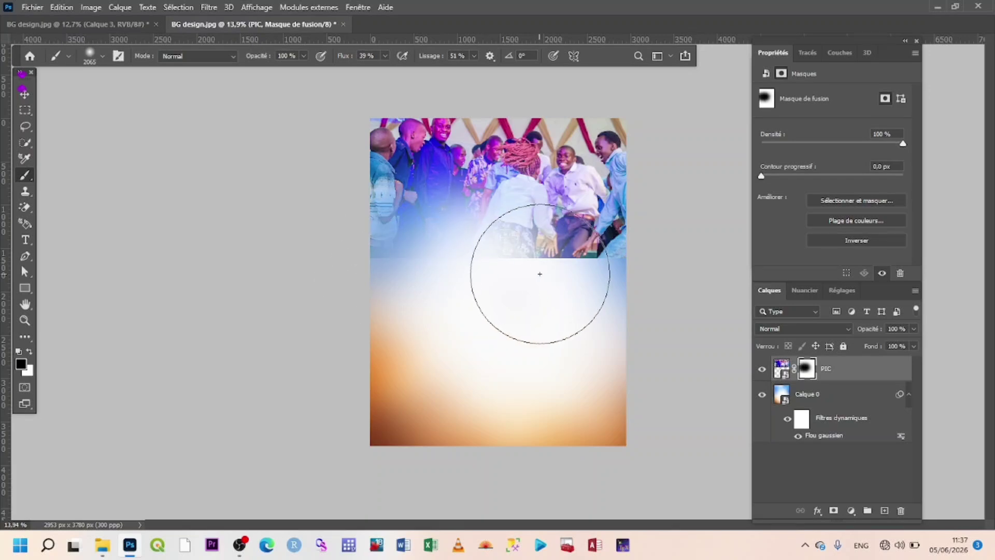
Mask out the group photo's lower right part with black brush dabs so it blends into the sky.
click(561, 258)
click(548, 257)
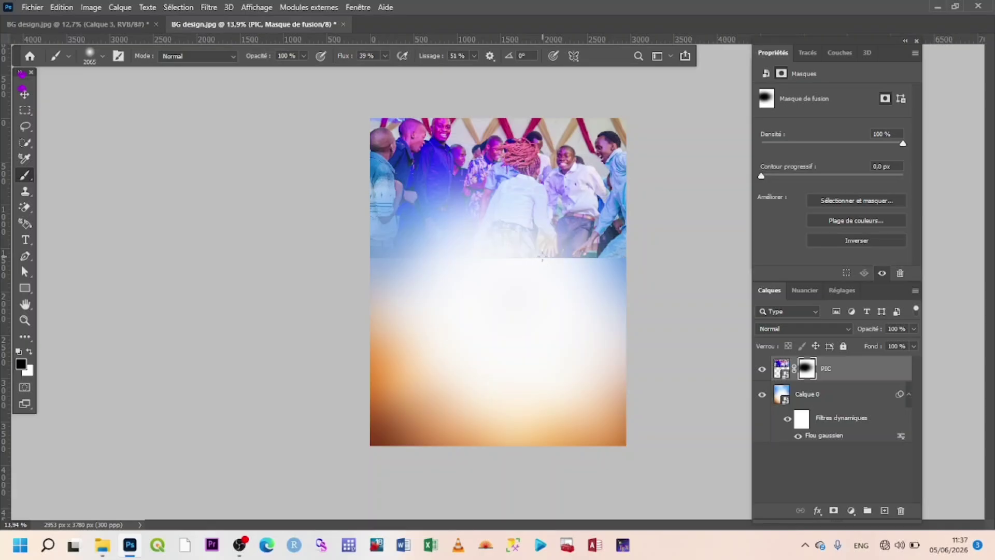
click(547, 256)
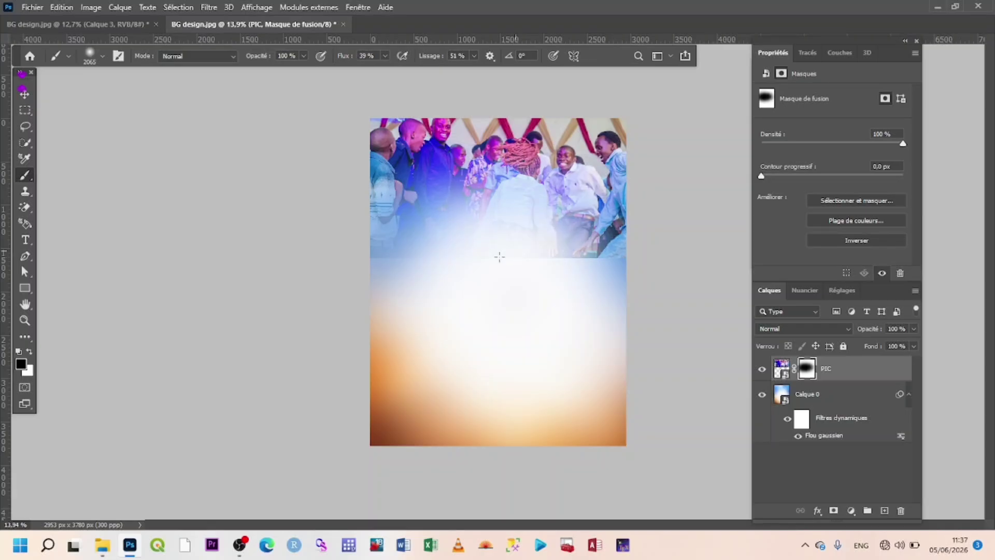
click(568, 262)
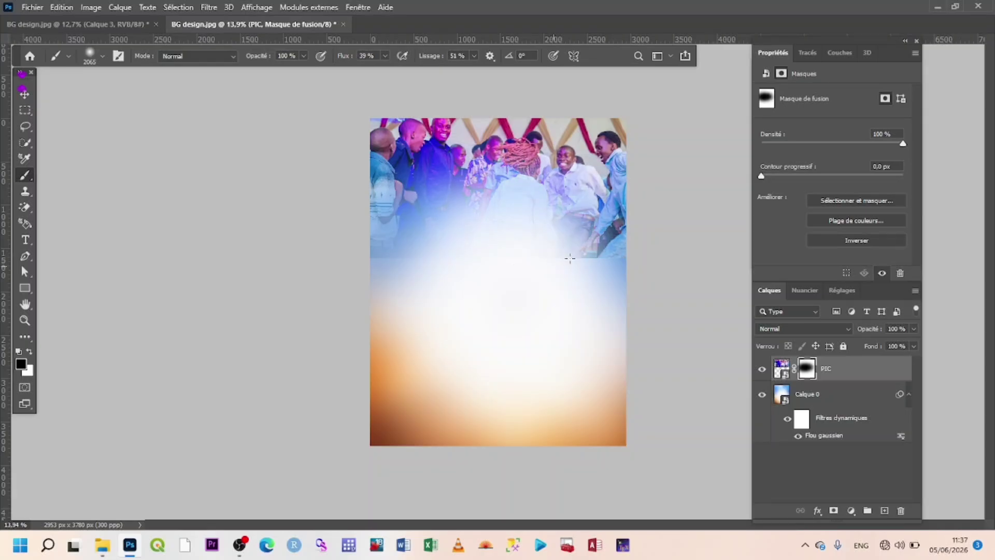
click(574, 260)
click(577, 256)
click(615, 252)
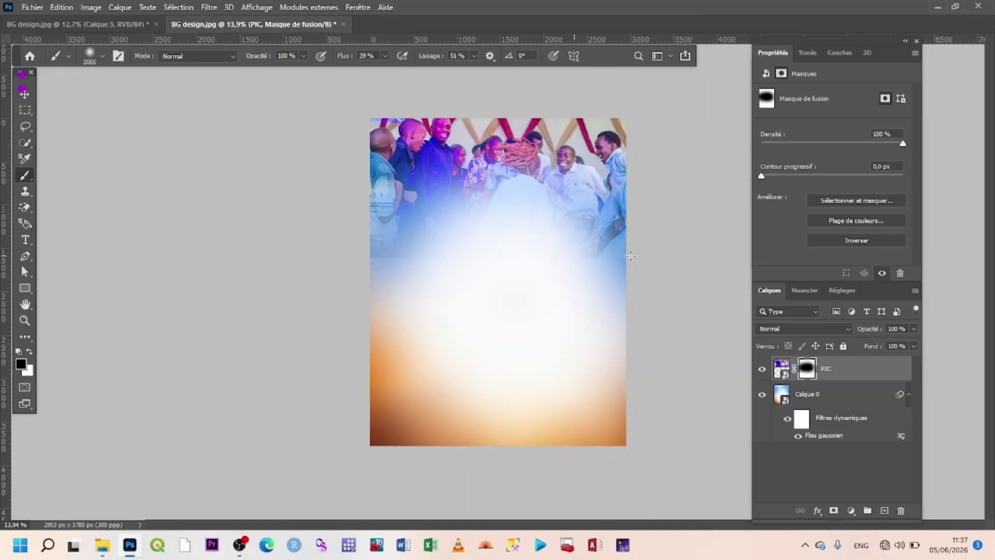
click(617, 254)
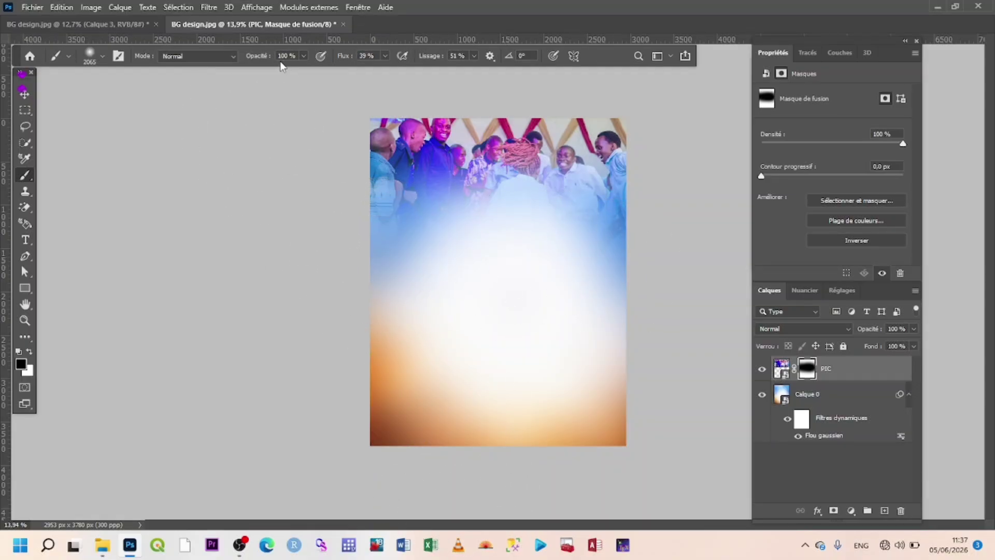
Lower the brush opacity to 48% and paint on the mask over the upper crowd to make it faint against the blue sky.
click(303, 56)
drag(307, 69, 278, 72)
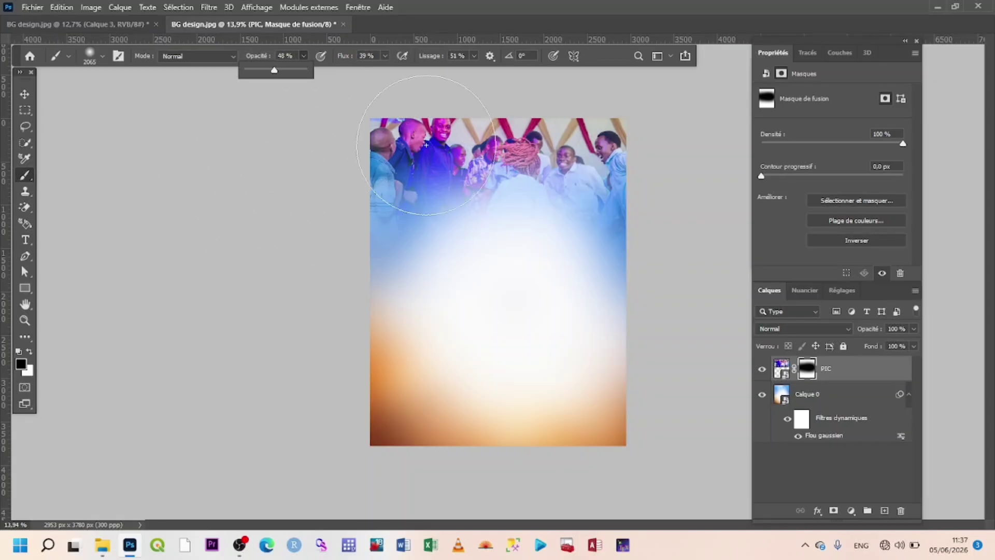
click(395, 125)
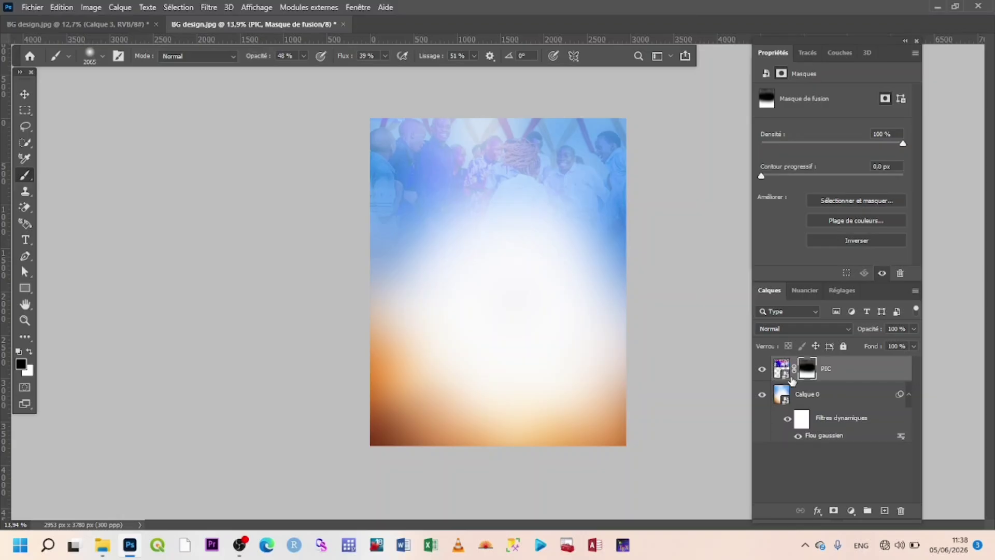
Enlarge the masked group photo to about 107.42% (3444 × 2297 px) and reposition it at X -245 px, Y -567 px.
click(780, 371)
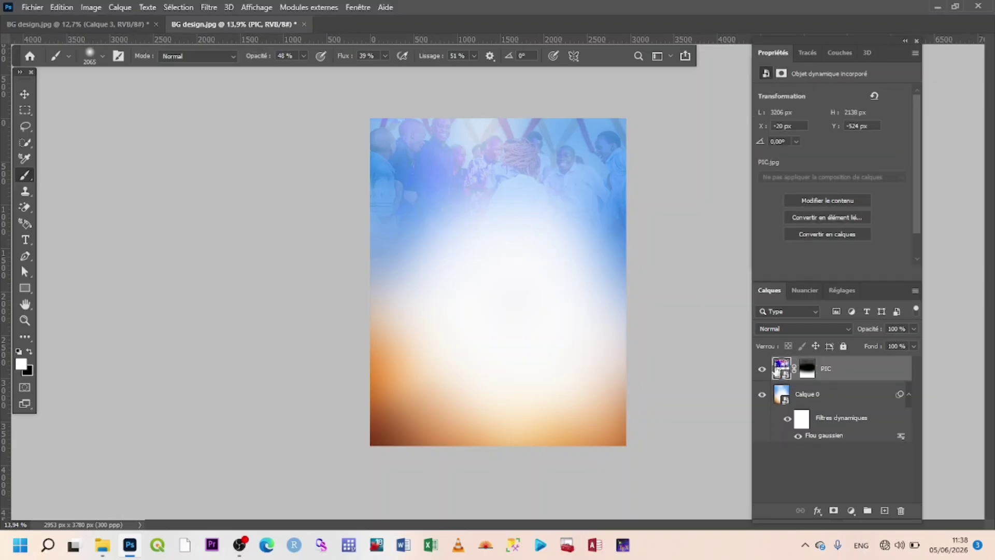
key(ctrl+t)
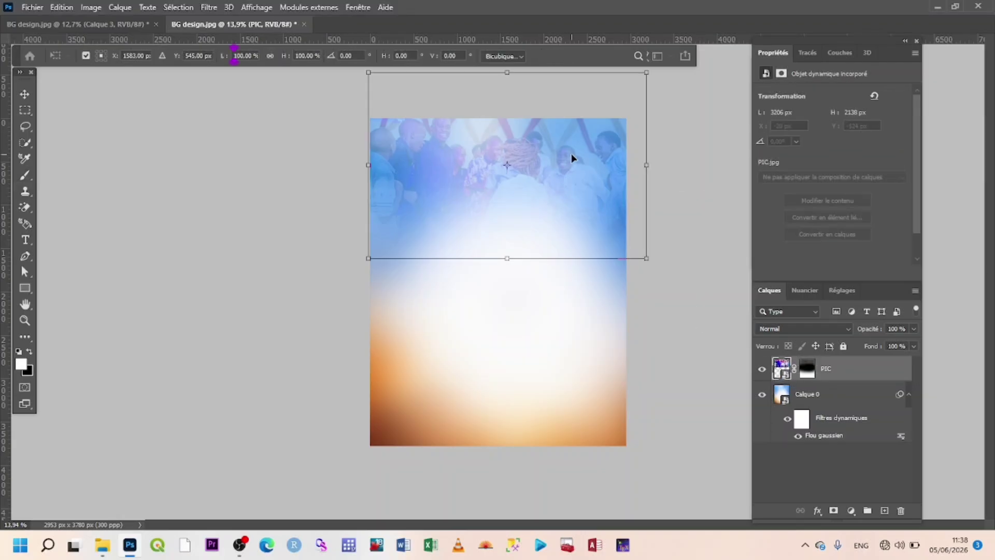
drag(572, 158, 559, 158)
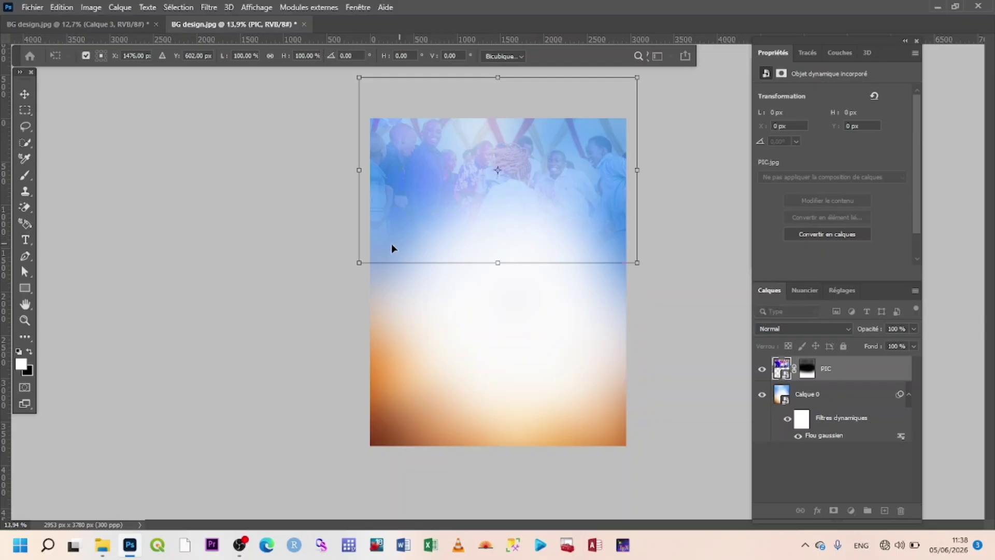
drag(357, 264, 352, 268)
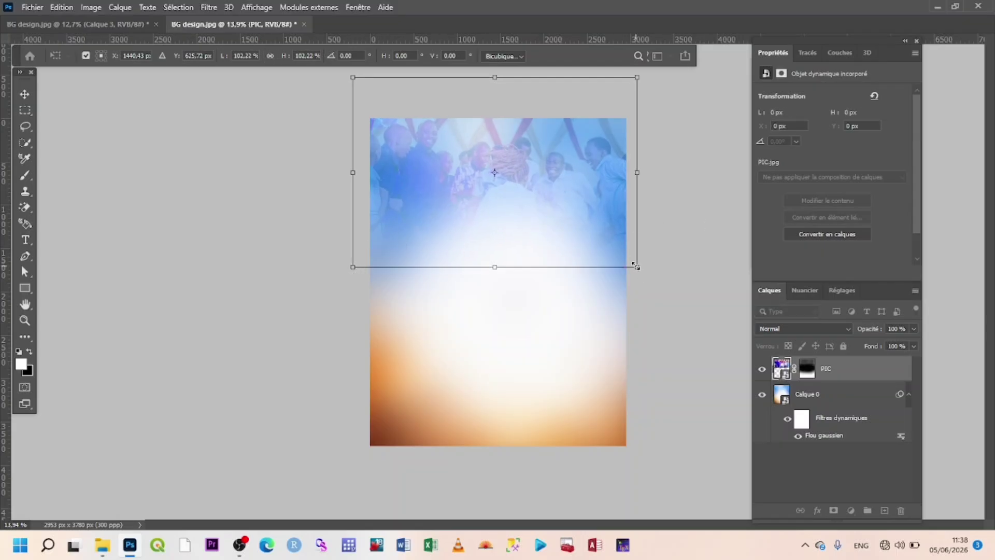
mouse_move(637, 265)
mouse_down()
mouse_move(647, 283)
mouse_move(643, 264)
mouse_up()
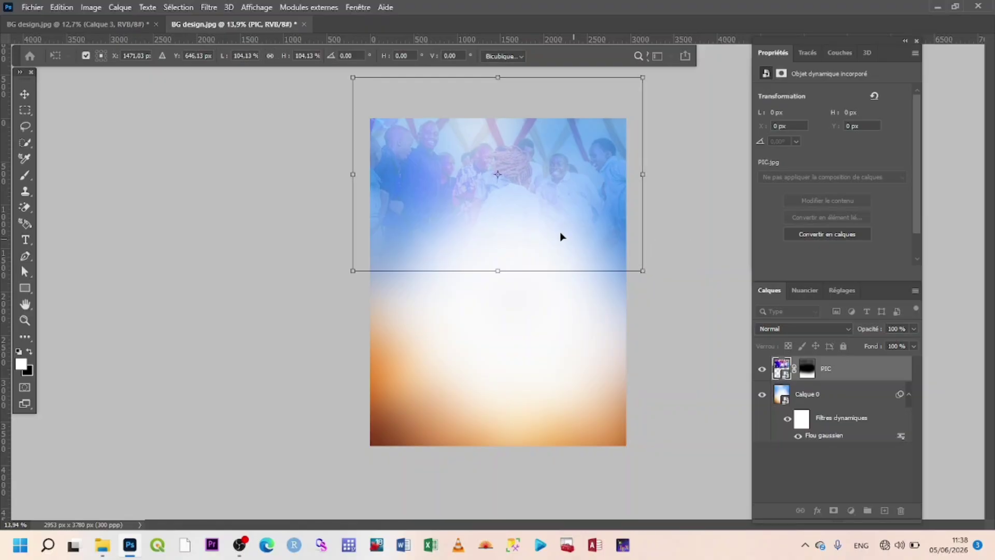
drag(562, 203, 559, 193)
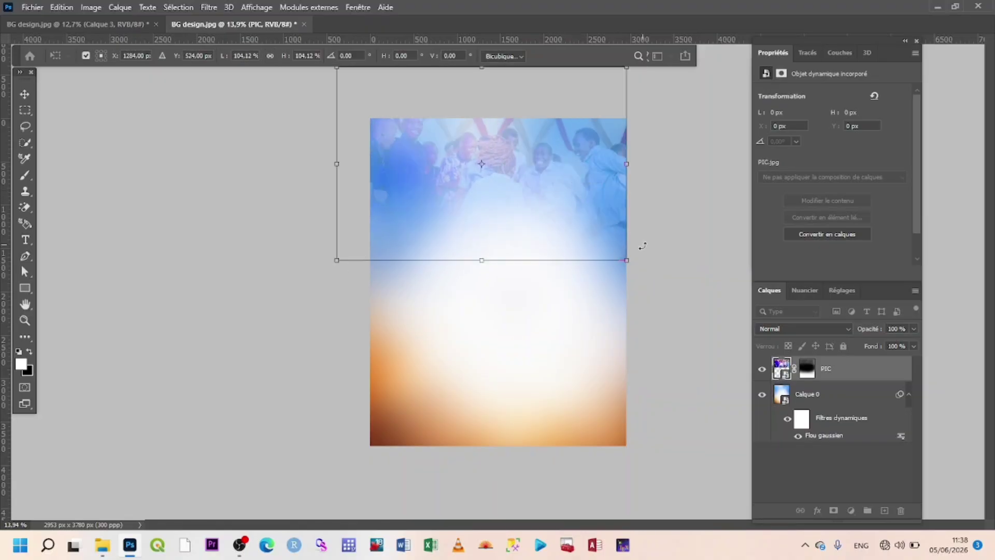
mouse_move(638, 256)
mouse_down()
mouse_move(641, 277)
mouse_move(637, 270)
mouse_up()
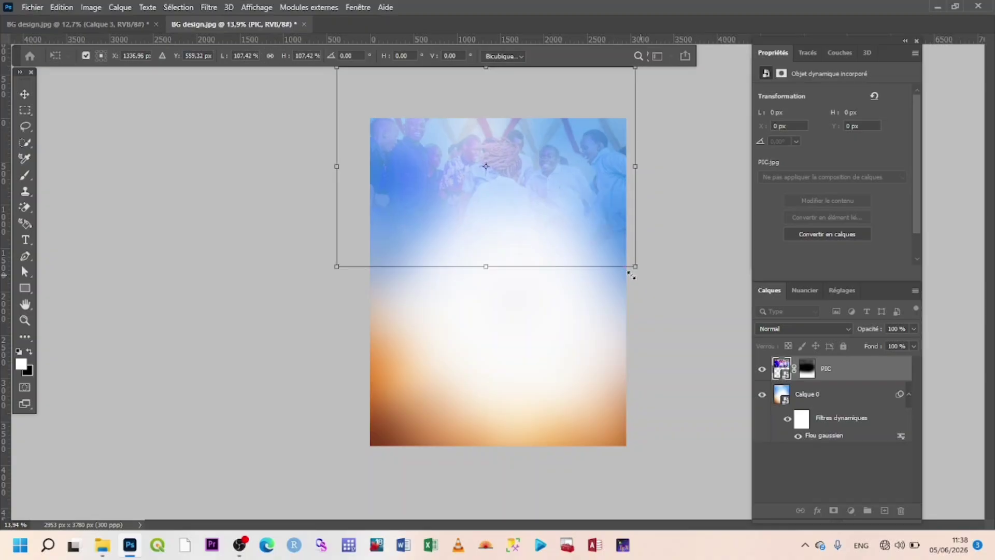
mouse_move(576, 209)
mouse_down()
mouse_move(591, 220)
mouse_move(590, 212)
mouse_up()
key(Return)
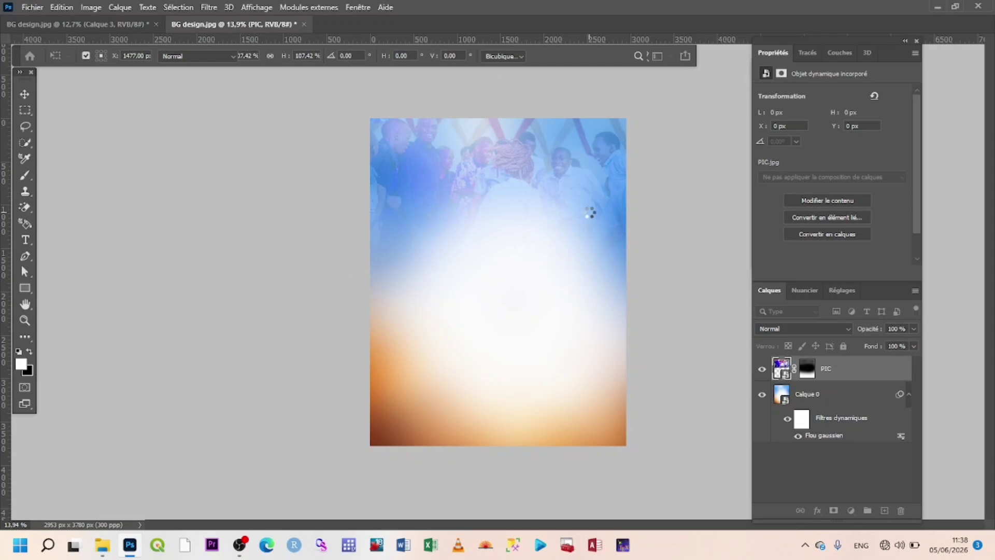
key(b)
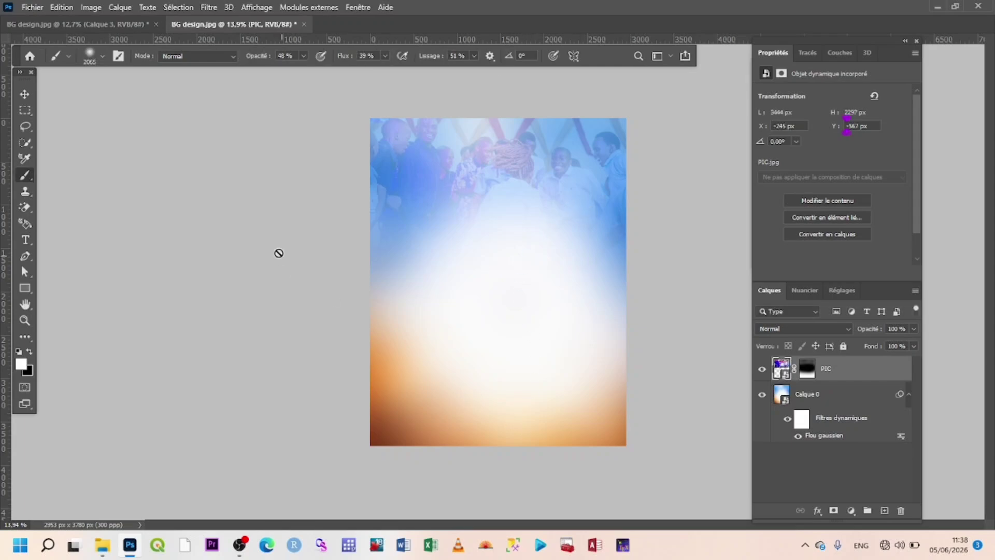
click(25, 94)
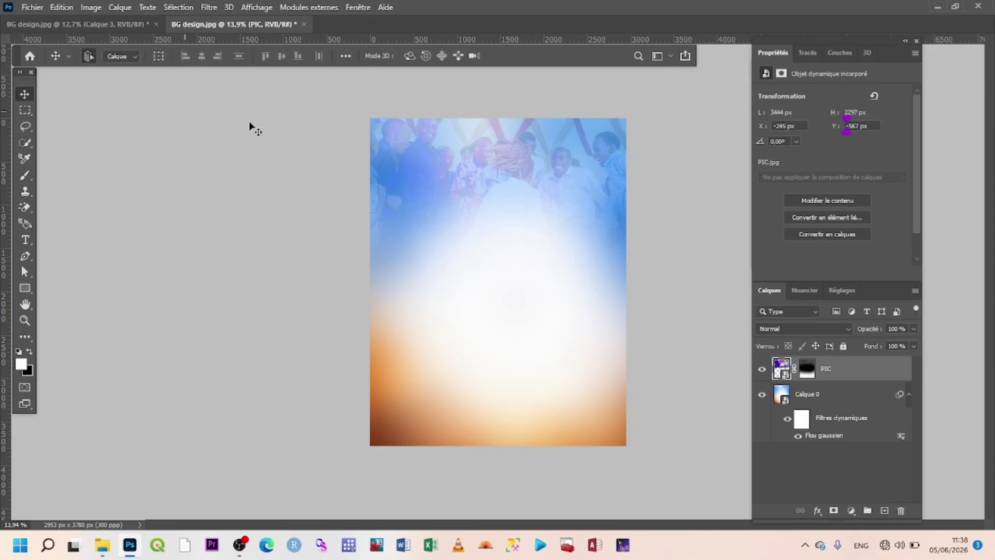
Compare the faded crowd with the finished Friday Worship flyer and examine the heading text at its head.
scroll(605, 226, up, 2)
scroll(606, 228, down, 1)
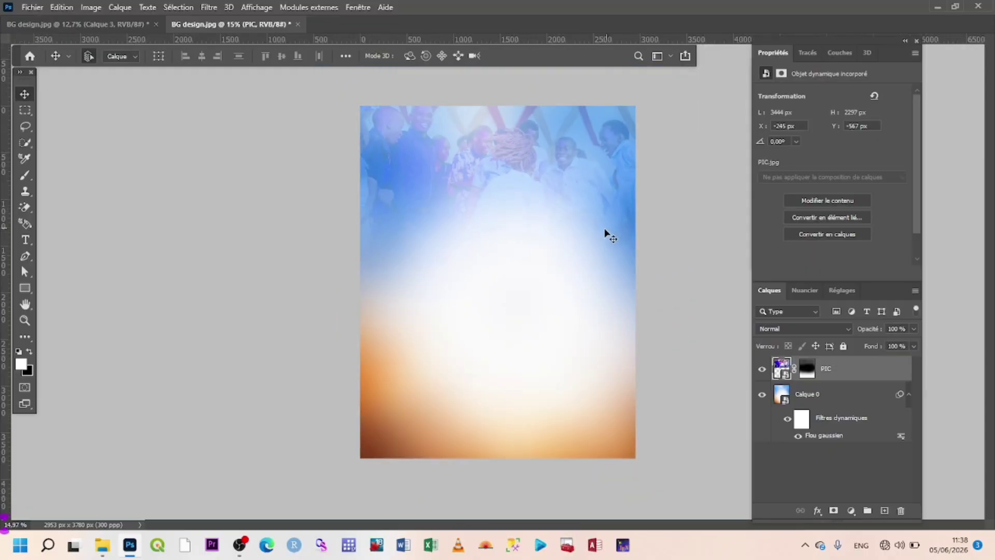
scroll(540, 208, up, 1)
scroll(540, 207, down, 1)
click(85, 24)
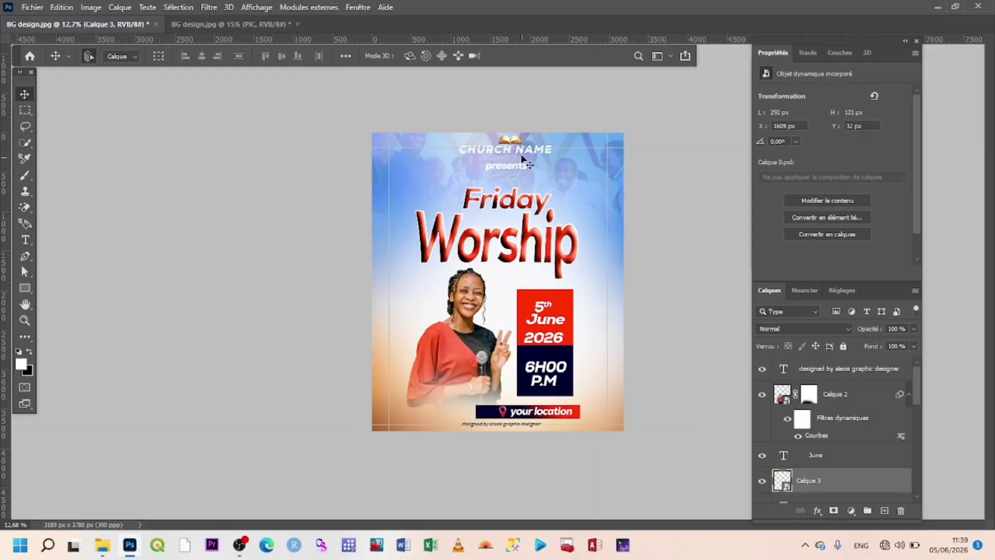
scroll(512, 152, up, 1)
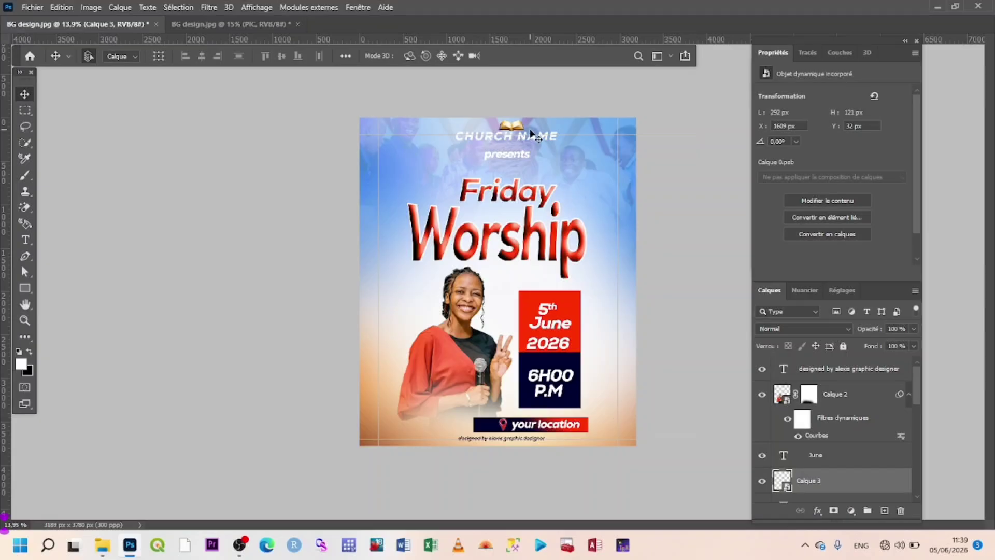
click(209, 20)
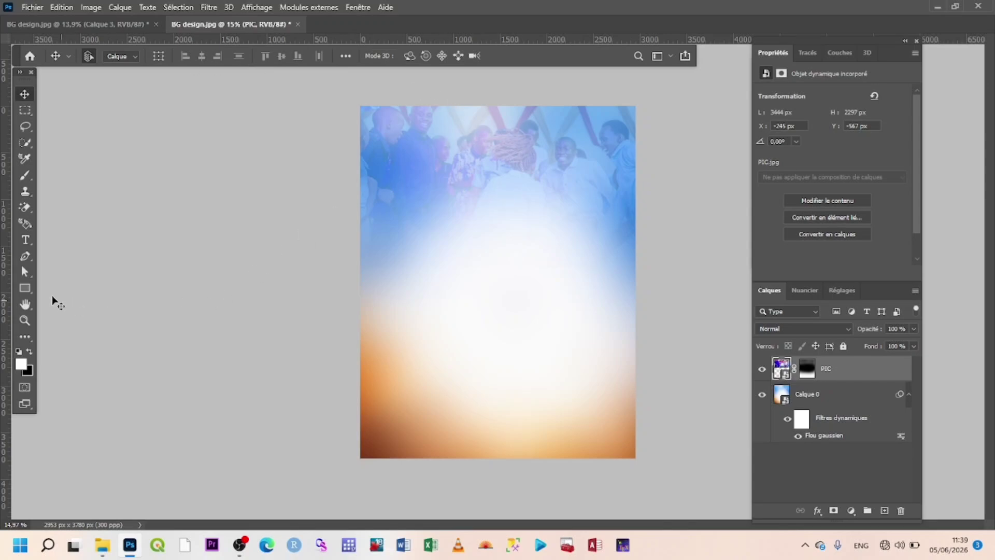
Add the text CHURCH NAME in white Nexa Heavy 32 pt near the canvas's upper edge.
click(25, 240)
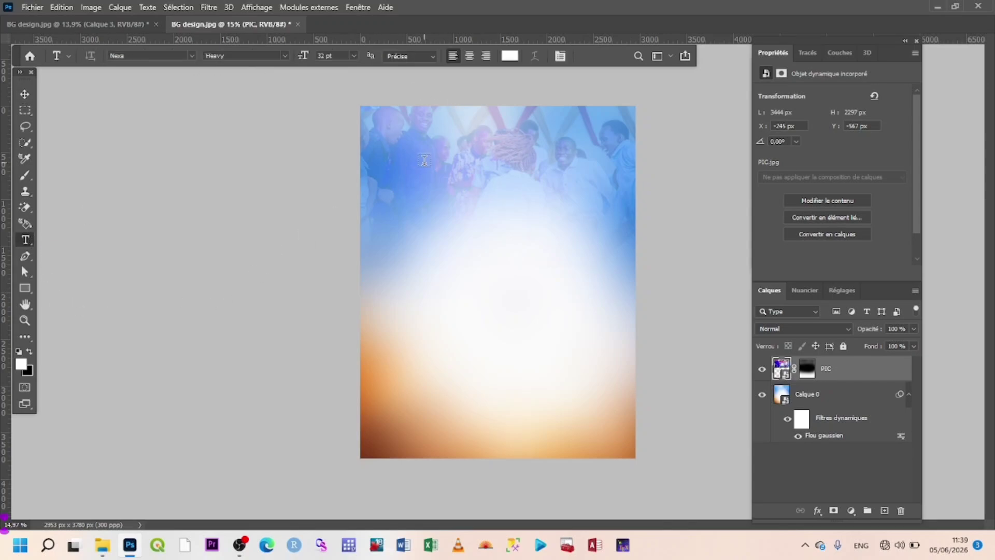
click(480, 117)
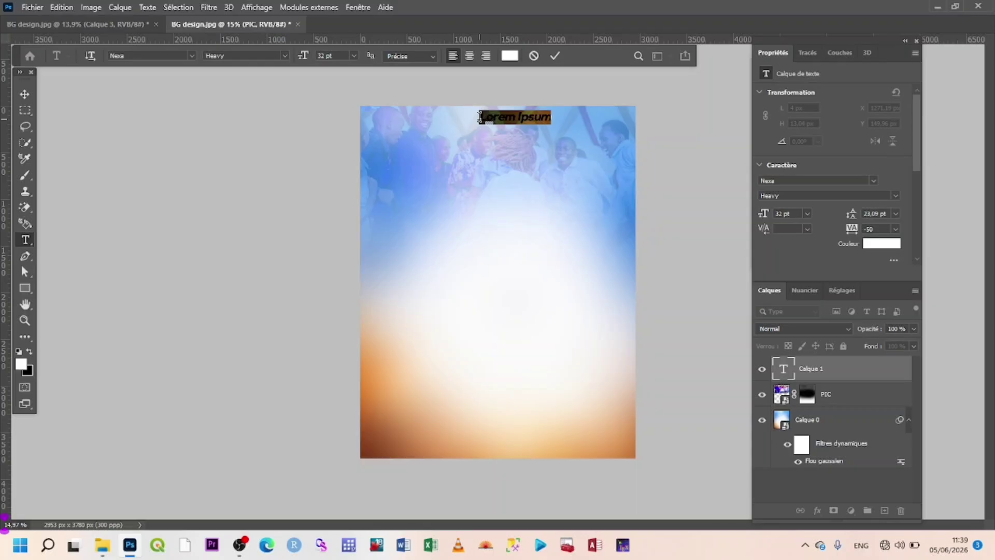
key(BackSpace)
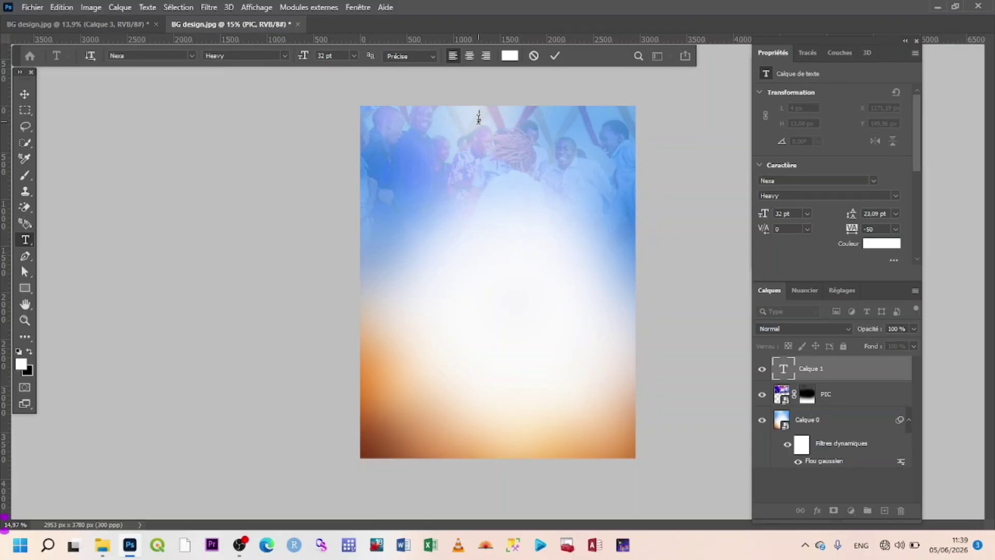
text(CHURCH NAME)
Set the tracking of the whole CHURCH NAME text to 100 and commit the text.
drag(570, 117, 449, 104)
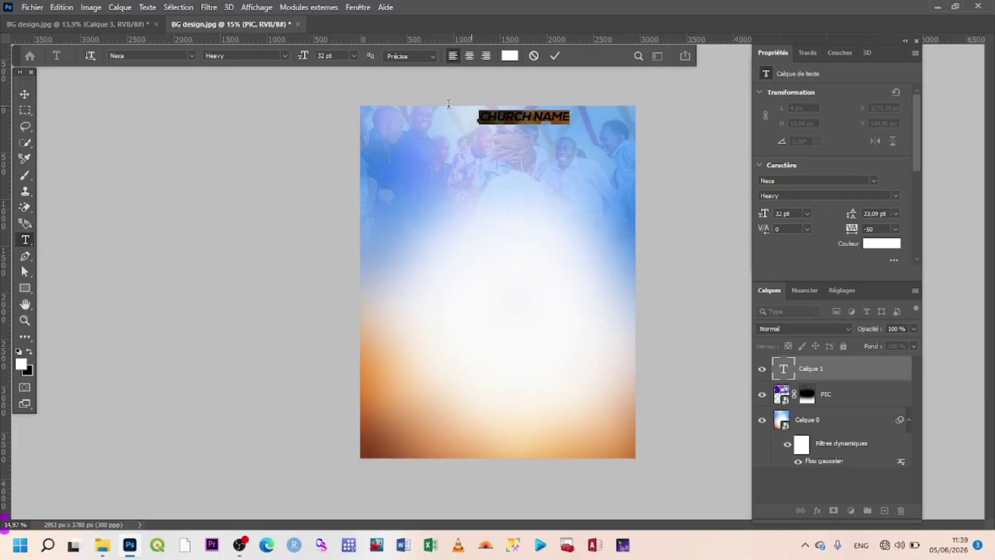
click(898, 229)
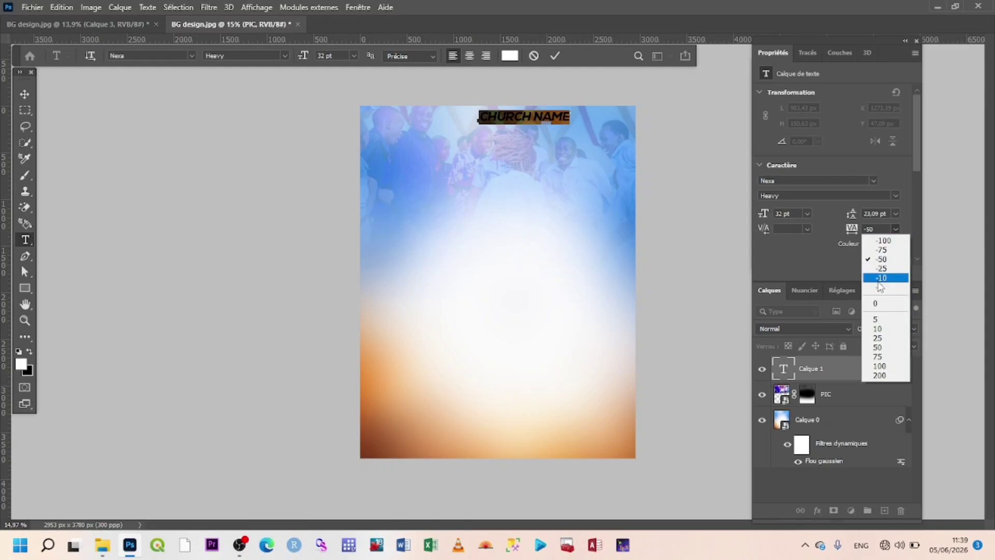
click(881, 365)
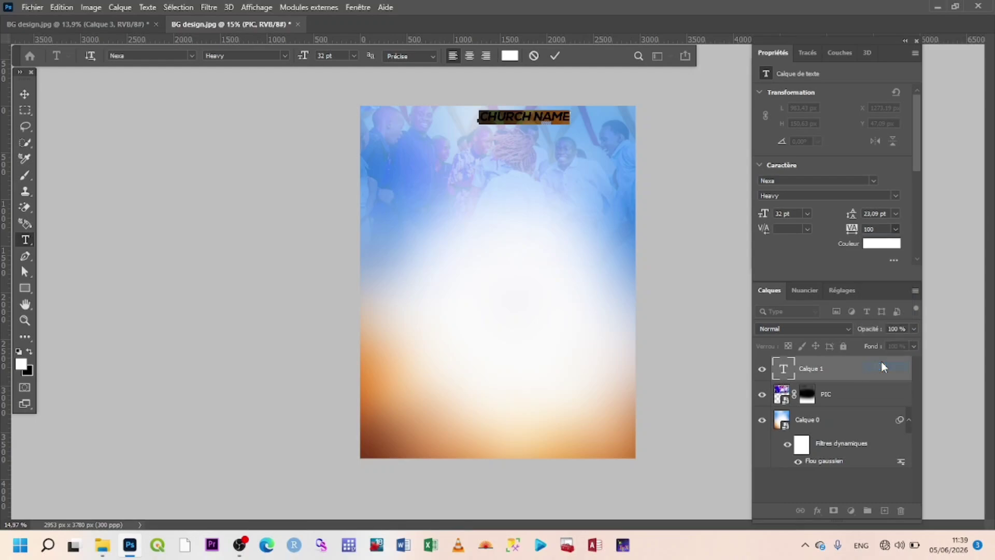
click(555, 56)
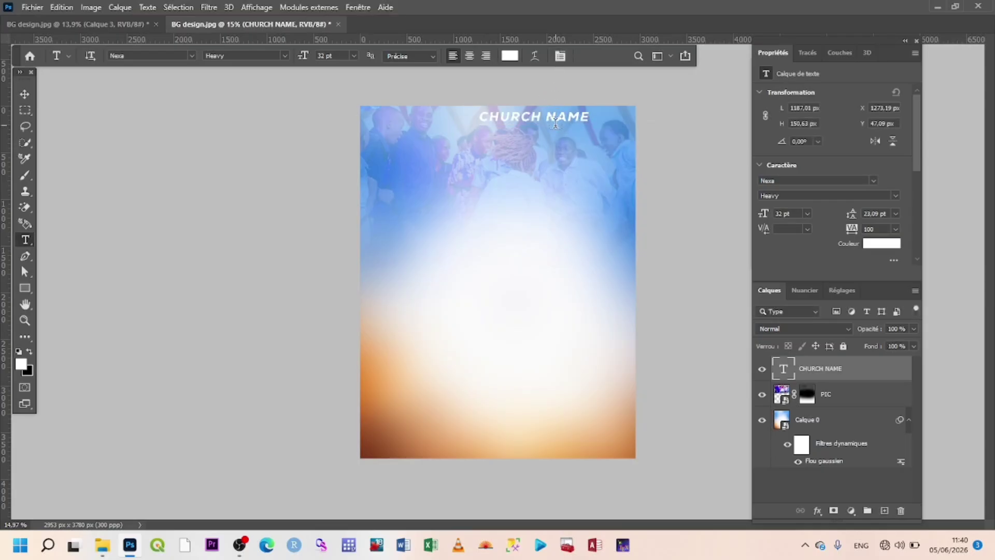
Move the CHURCH NAME text down and toward the canvas's centre line, to about X 918 px, Y 272 px.
click(26, 99)
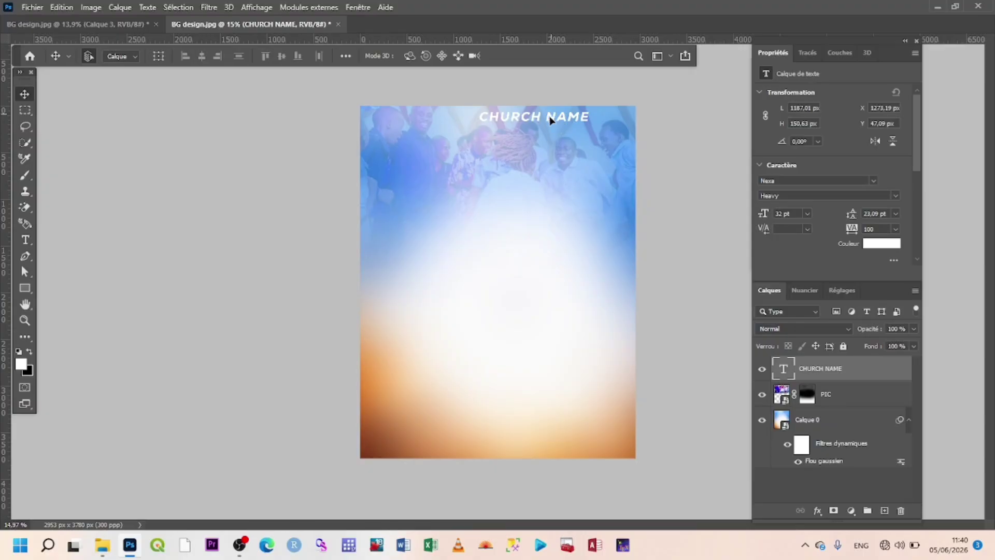
drag(551, 119, 525, 138)
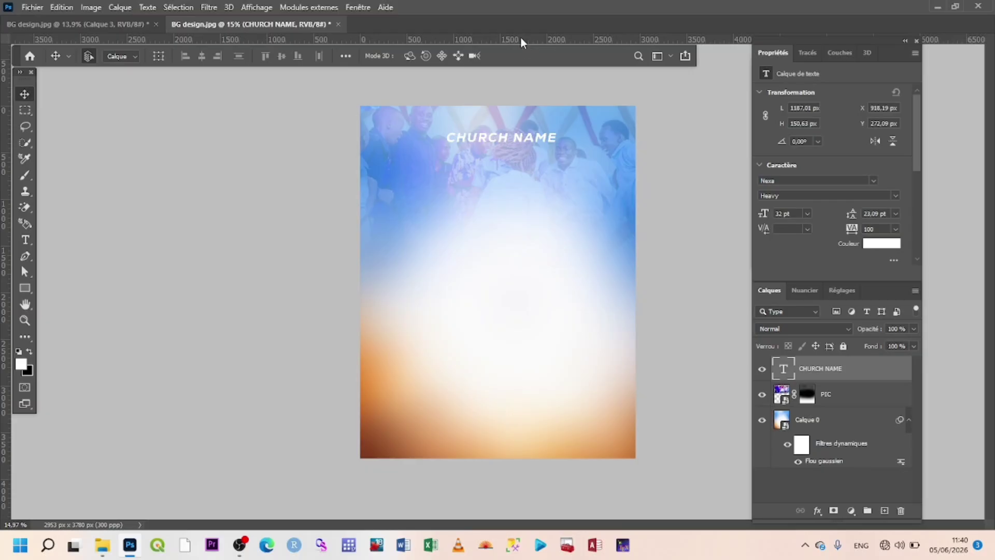
Add four margin guides inside the canvas, about 240 px in from the sides and 160 to 200 px from the upper and lower edges.
drag(520, 37, 524, 120)
drag(509, 41, 547, 439)
drag(5, 226, 389, 236)
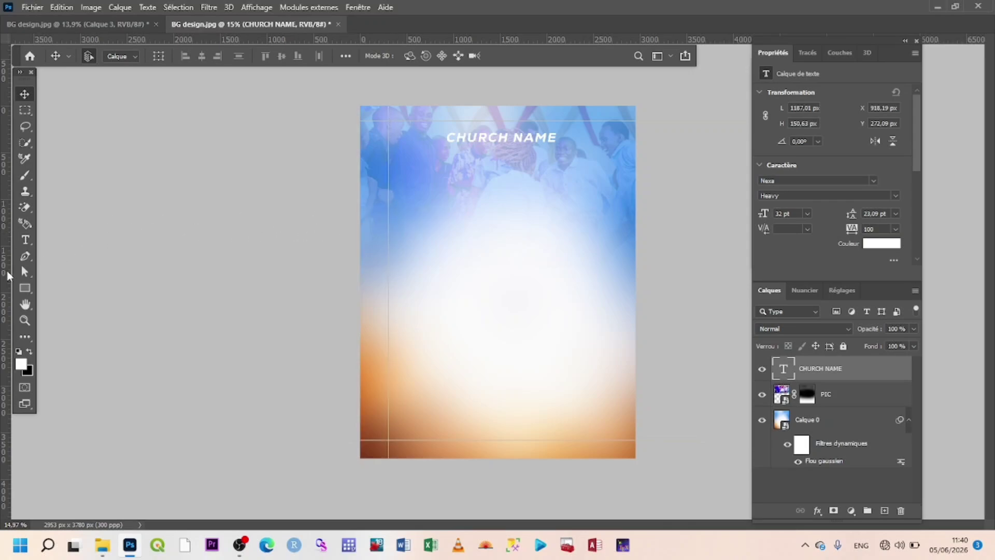
drag(5, 275, 608, 300)
drag(609, 300, 614, 298)
drag(387, 305, 383, 306)
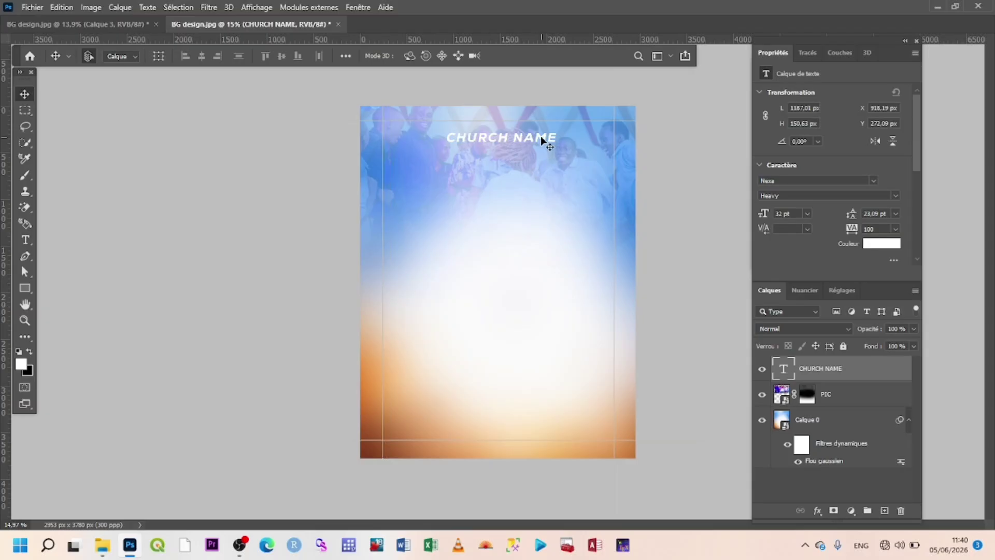
Nudge the CHURCH NAME text up to the upper margin guide and slightly right, to about X 960 px, Y 160 px.
key(shift+Up)
key(shift+Up)
key(shift+Up)
key(shift+Up)
key(shift+Up)
key(shift+Up)
key(shift+Up)
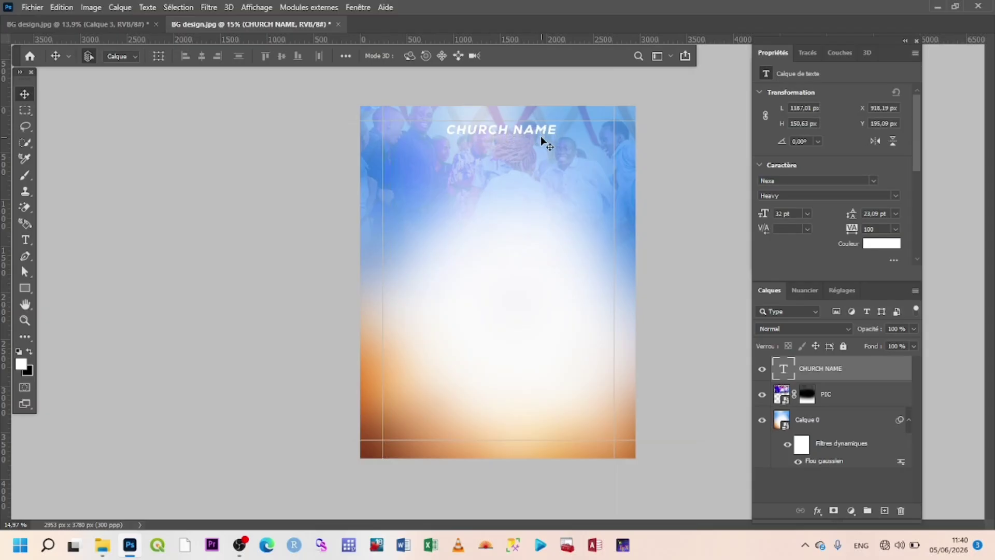
key(shift+Up)
key(shift+Right)
key(shift+Right)
key(shift+Right)
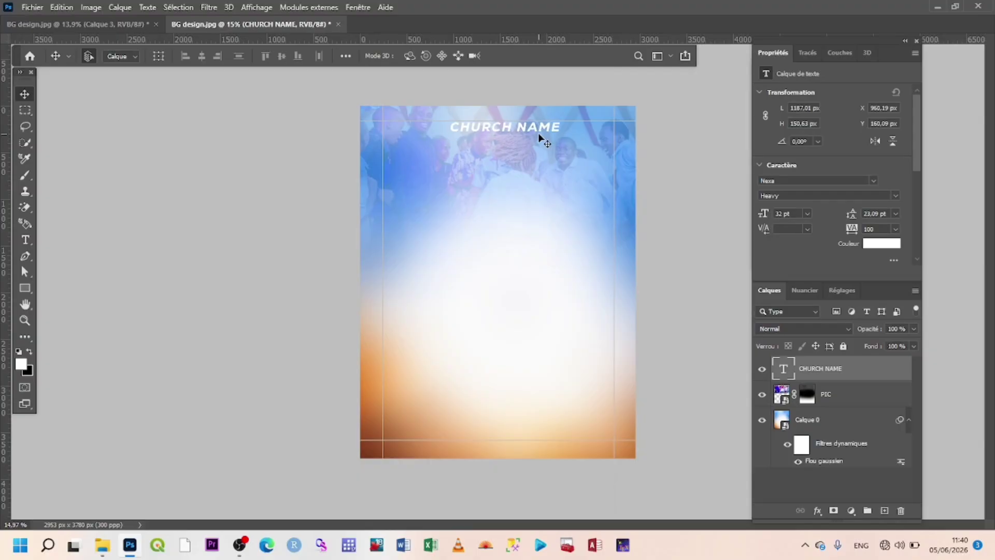
Copy the open-book layer Calque 3 from the finished Friday Worship flyer into the new flyer over the CHURCH NAME text.
scroll(538, 133, up, 2)
scroll(538, 133, down, 3)
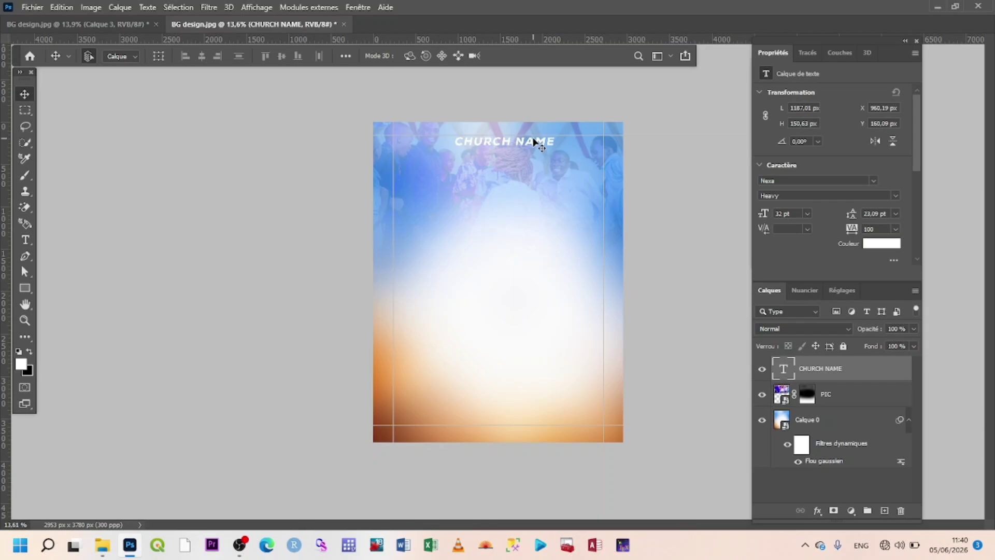
scroll(537, 143, up, 1)
scroll(537, 143, down, 1)
click(54, 23)
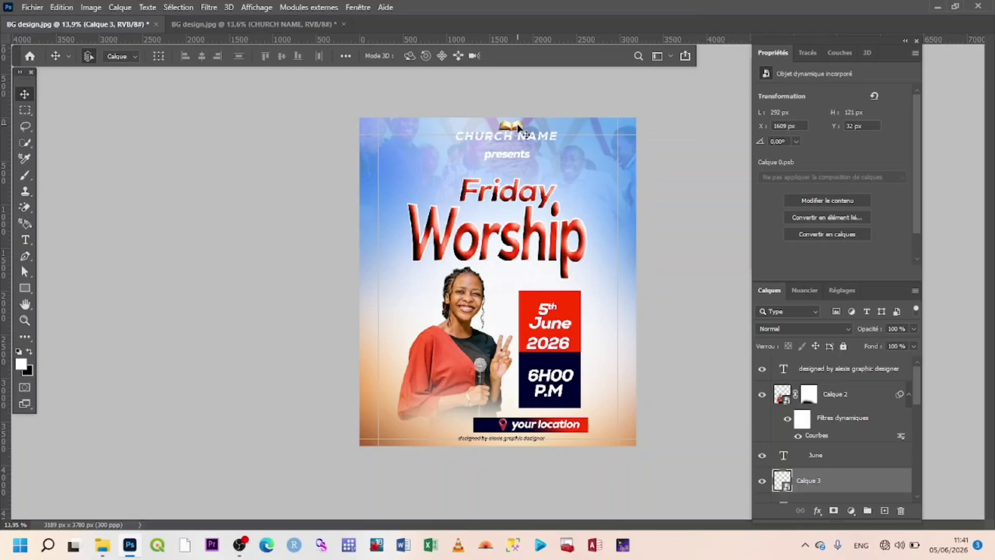
click(762, 481)
click(762, 481)
drag(851, 488, 520, 141)
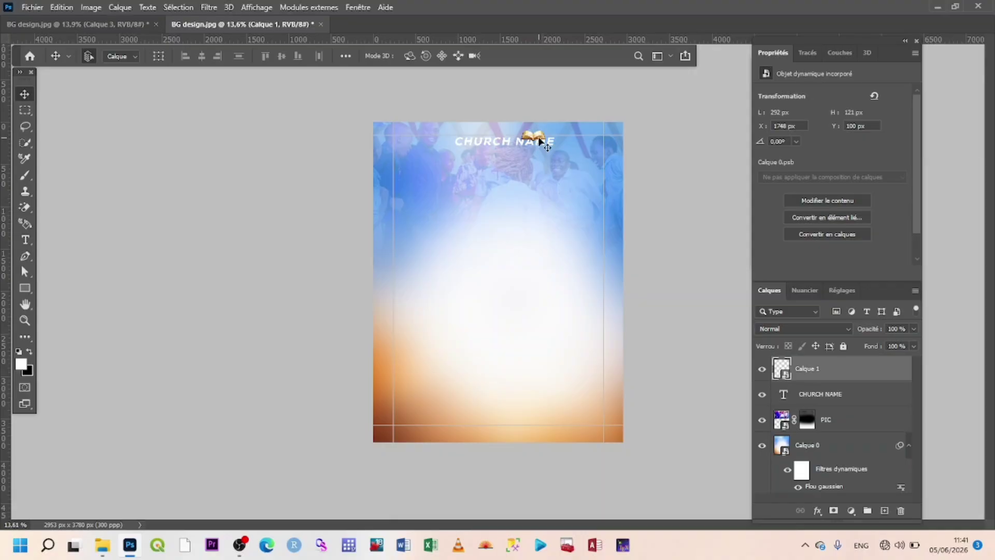
Nudge the open book up to about Y 31 px and left until it is centred above CHURCH NAME.
key(Up)
key(Up)
key(Up)
key(Up)
key(Up)
key(Up)
key(Up)
key(Up)
key(Up)
key(Up)
key(Up)
key(Up)
key(Up)
key(Up)
key(Up)
key(Up)
key(Up)
key(Up)
key(Up)
key(Up)
key(Up)
key(Up)
key(Up)
key(Up)
key(Up)
key(Up)
key(Up)
key(Up)
key(Up)
key(Up)
key(Down)
key(Down)
key(Down)
key(Down)
key(Down)
key(Down)
key(Left)
key(Left)
key(Left)
key(Left)
key(Left)
key(Left)
key(Left)
key(Left)
key(Left)
key(Left)
key(Left)
key(Left)
key(Left)
key(Left)
key(Left)
key(Left)
key(Left)
key(Left)
key(Left)
key(Left)
key(Left)
key(Left)
key(Left)
key(Left)
key(Left)
key(Left)
key(Left)
key(Left)
key(Left)
key(Left)
key(Left)
key(Left)
key(Left)
key(Left)
key(Left)
key(Left)
key(Left)
key(Left)
key(Left)
key(Left)
key(Left)
key(Left)
key(Left)
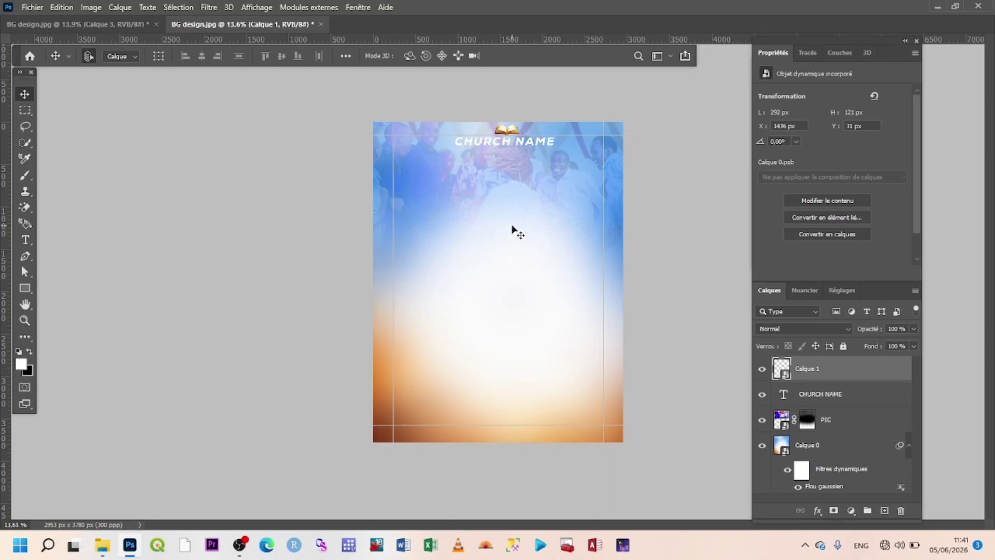
key(Left)
key(Left)
key(Left)
Add the text presents in white Nexa Heavy 32 pt and centre it below CHURCH NAME at about X 1214 px, Y 441 px.
key(t)
click(492, 176)
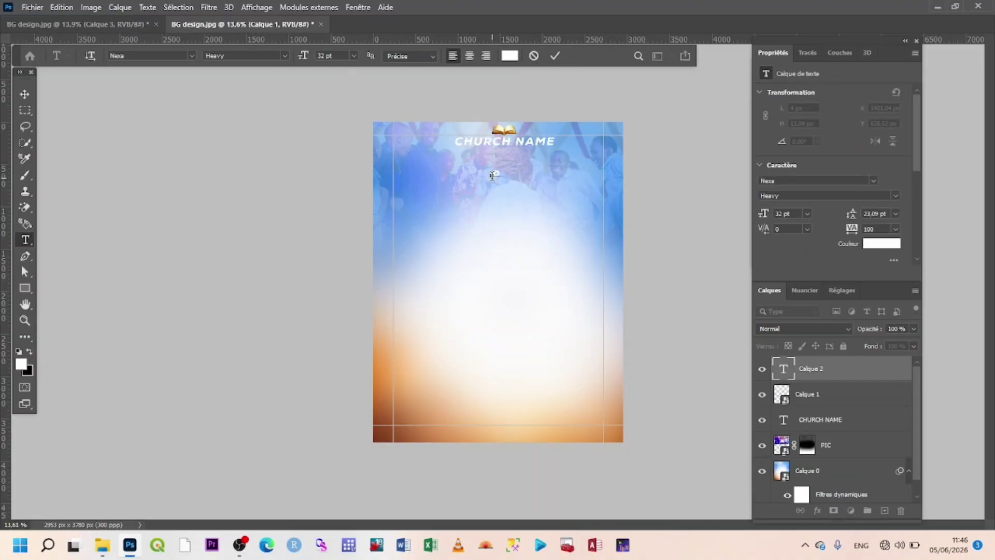
text(presents)
click(552, 56)
key(v)
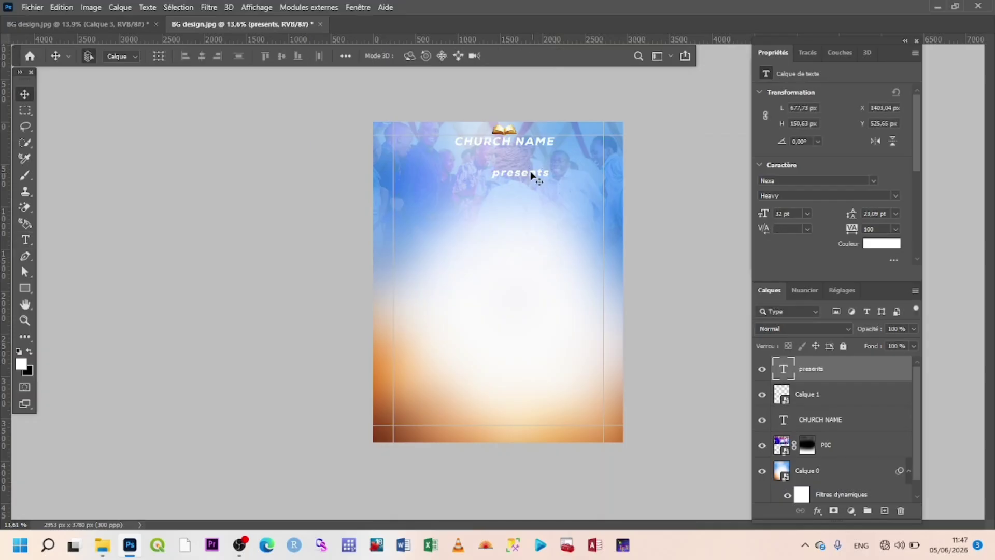
drag(516, 173, 496, 166)
Examine the Friday Worship title in the finished flyer and compare it with the new flyer's heading.
key(ctrl+plus)
key(ctrl+minus)
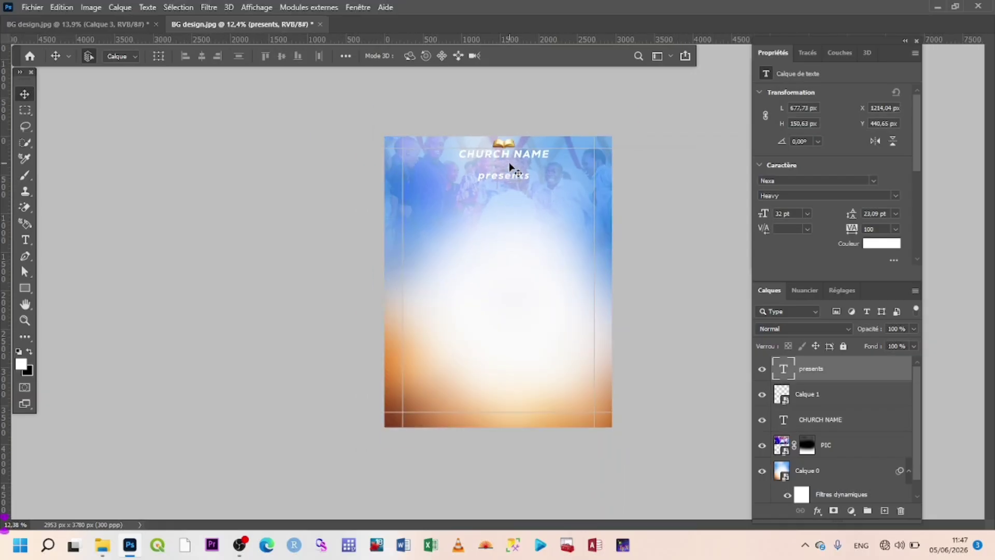
click(105, 20)
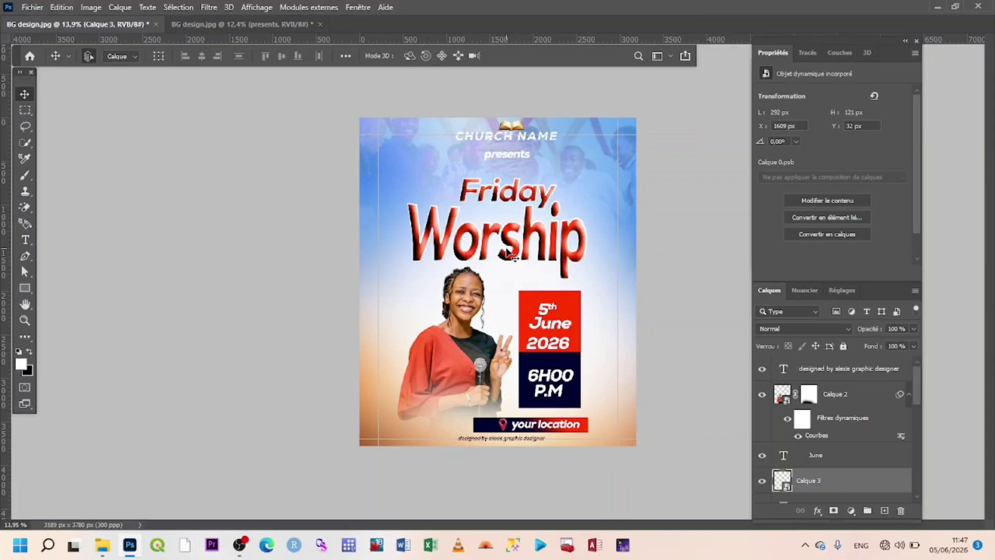
scroll(505, 250, up, 1)
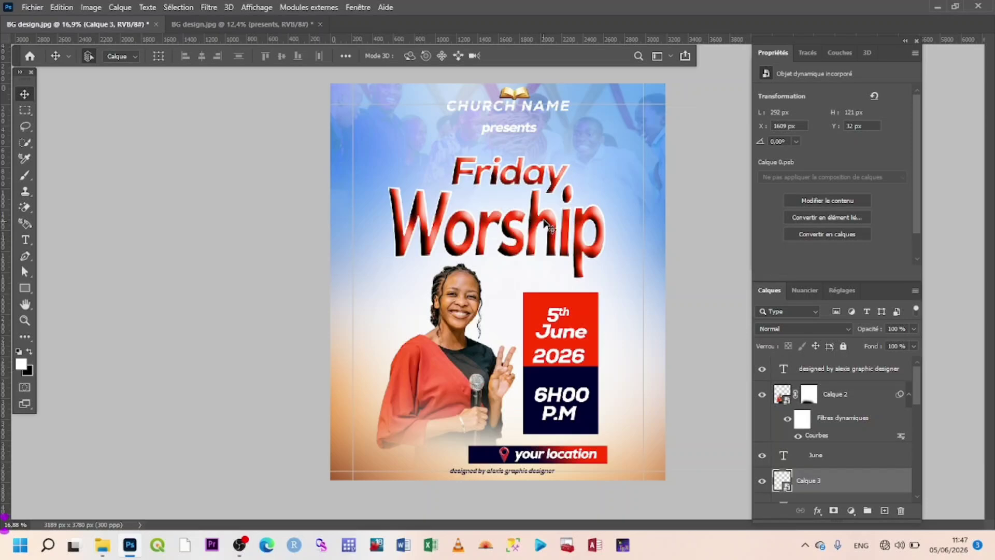
scroll(540, 221, down, 1)
click(278, 25)
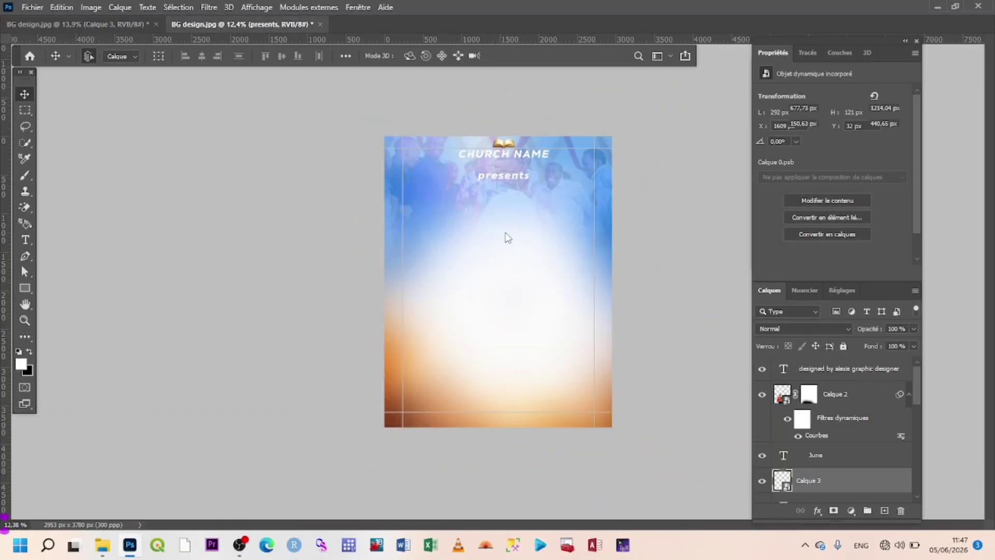
scroll(515, 216, up, 1)
scroll(515, 216, down, 1)
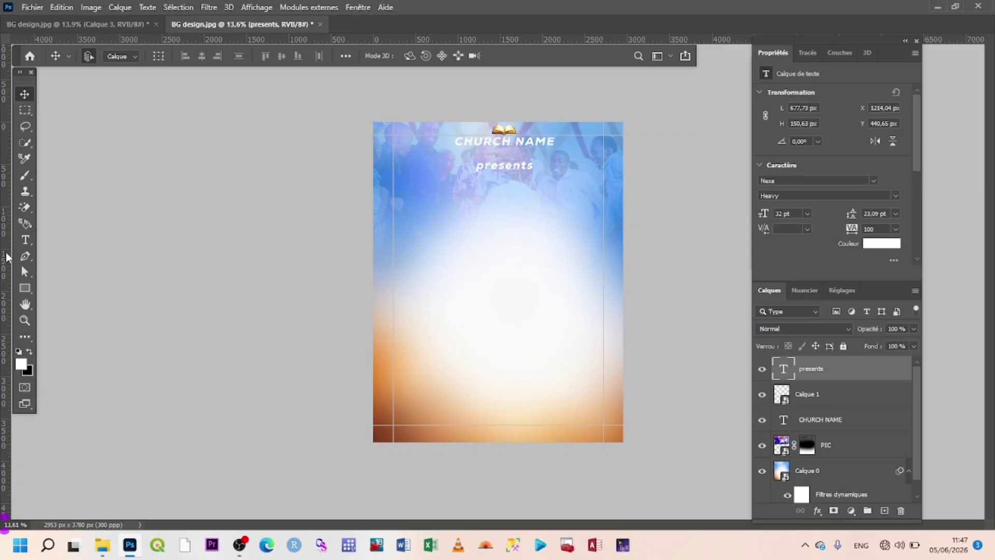
Start a new text near the middle of the canvas and set its colour to #FF3300.
click(26, 242)
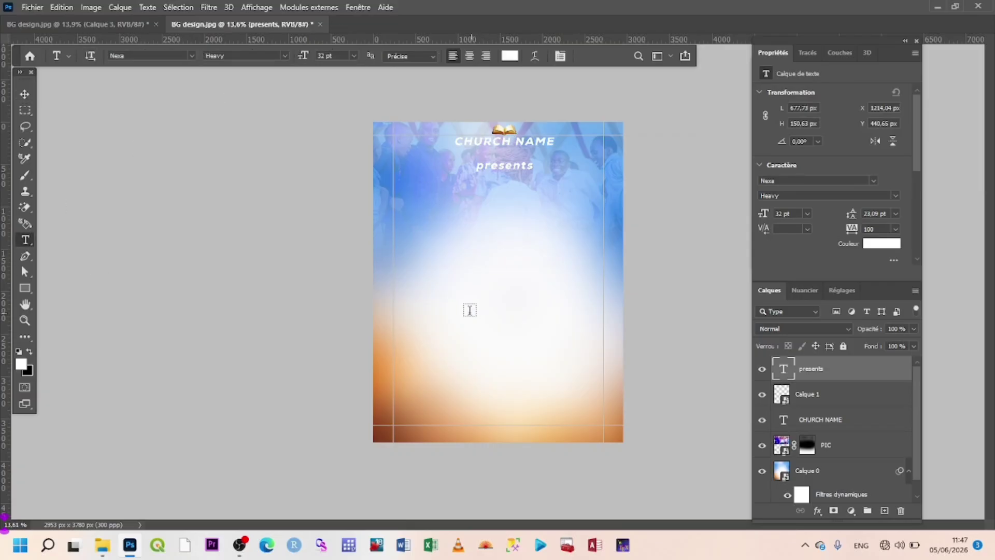
click(468, 305)
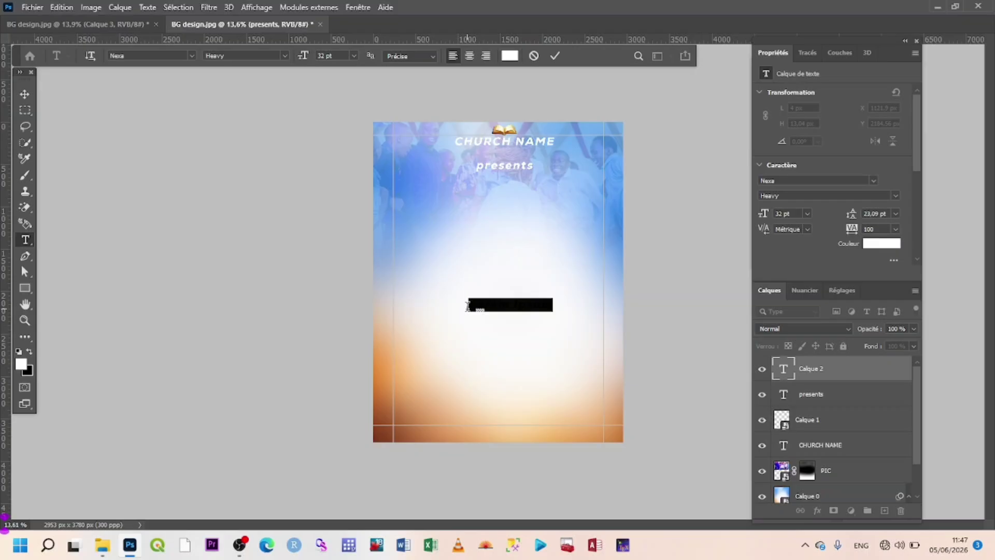
key(BackSpace)
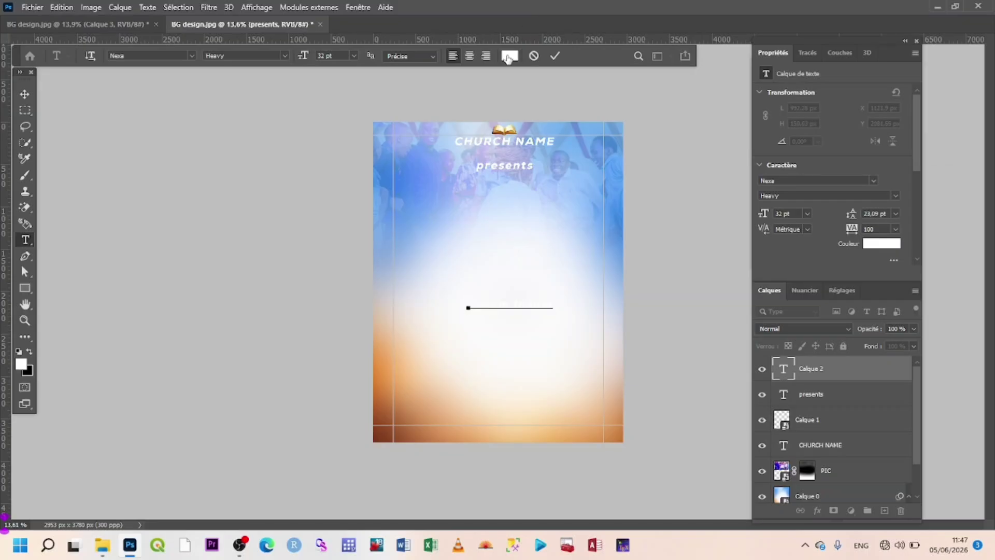
click(509, 56)
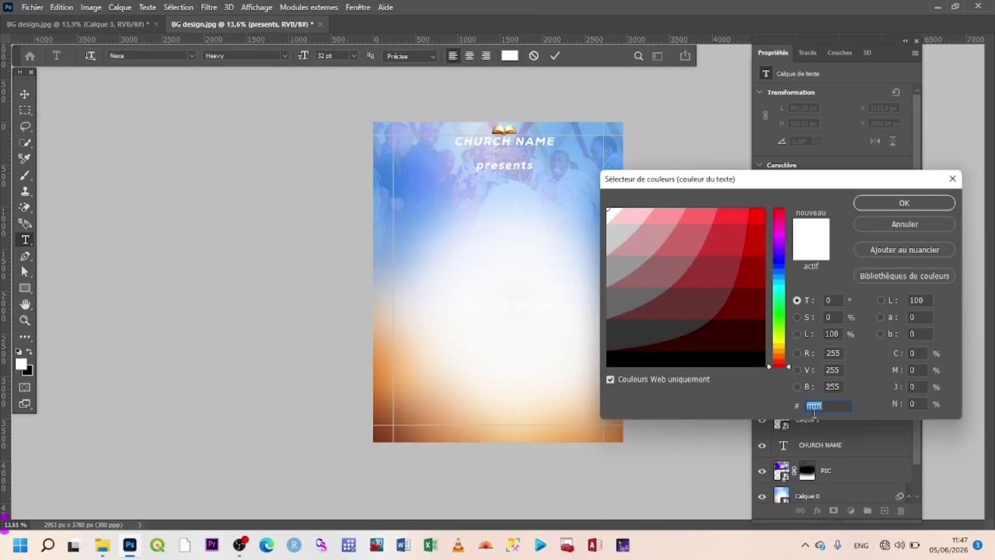
text(ff)
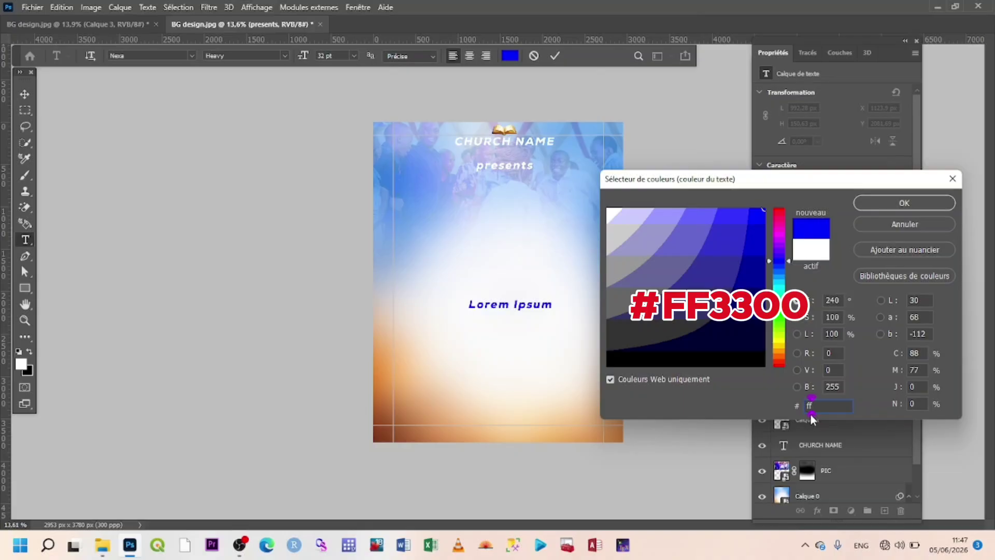
text(330)
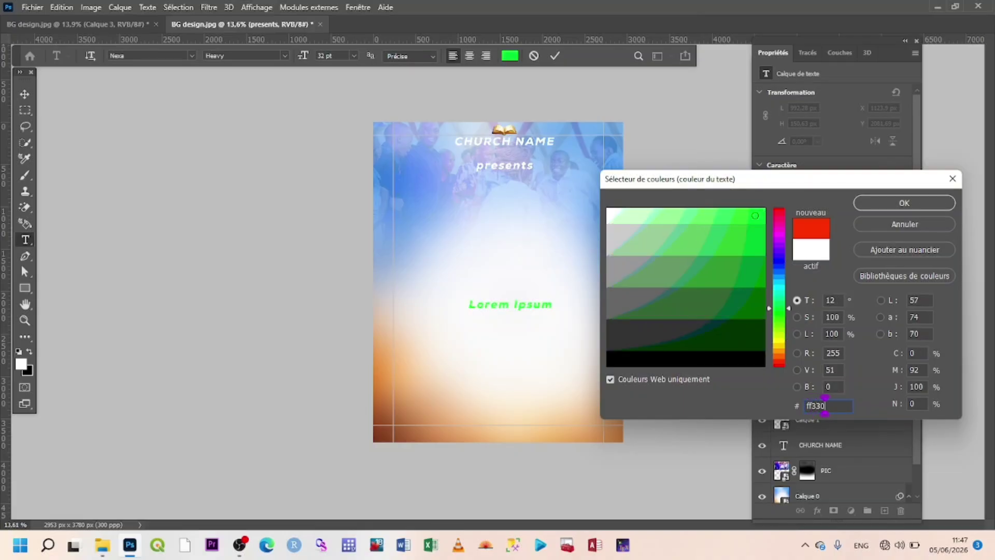
text(0)
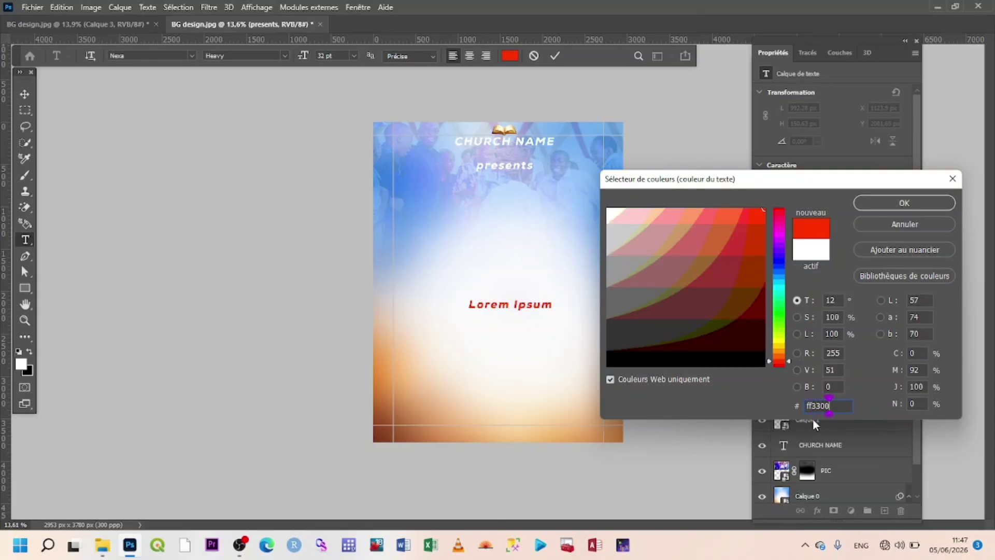
click(909, 198)
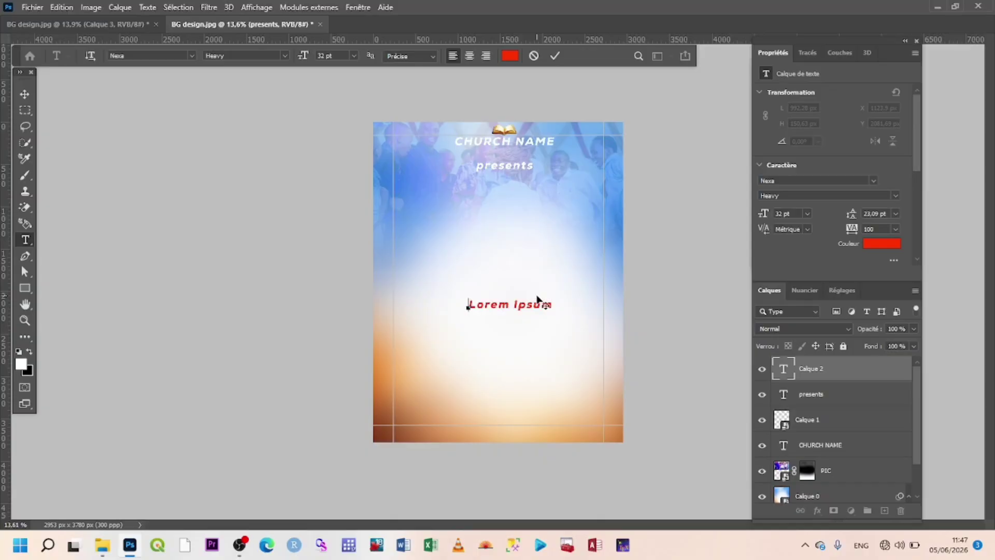
Enter Worship as the new text, set its size to 86 pt and commit it.
key(BackSpace)
text(Worship)
drag(523, 307, 438, 298)
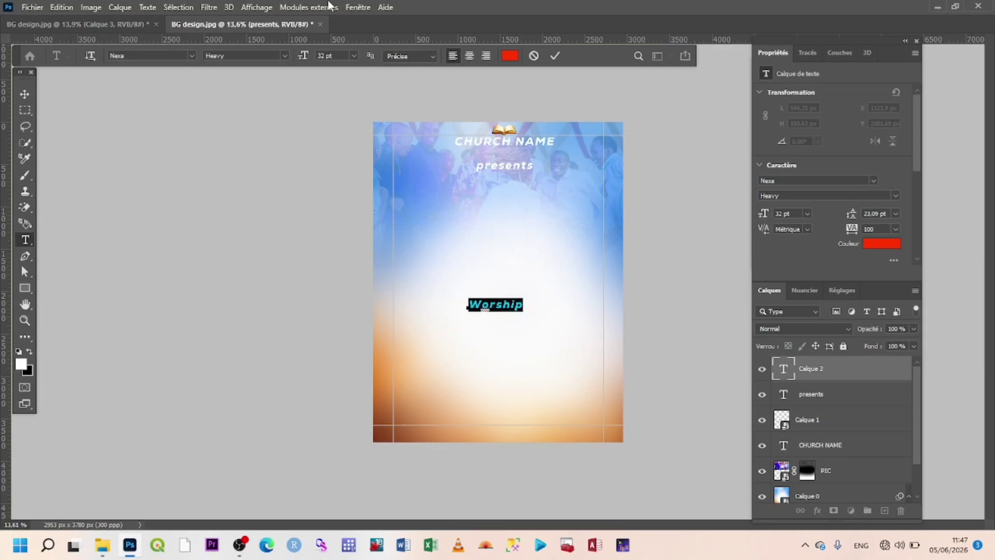
scroll(327, 55, up, 20)
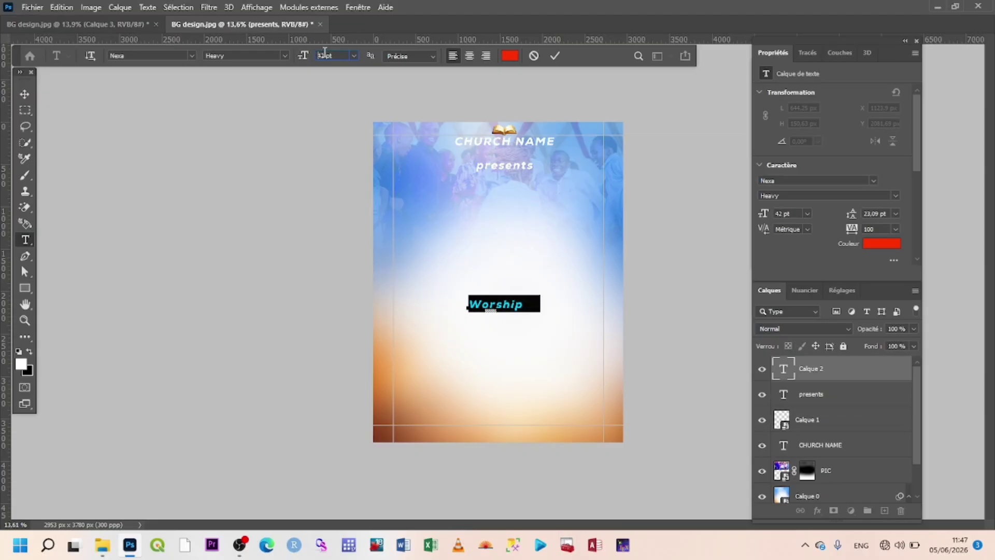
scroll(321, 51, up, 12)
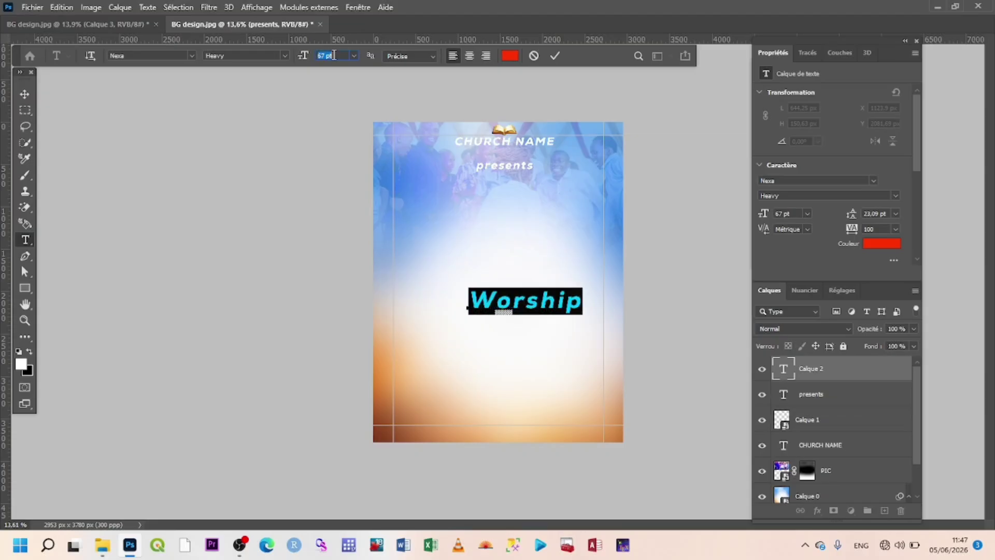
scroll(333, 55, up, 15)
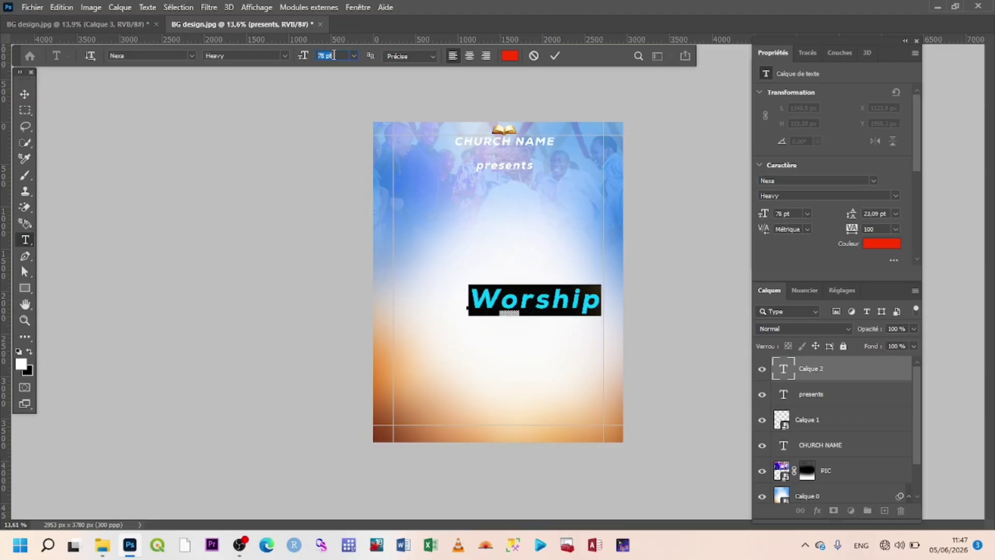
scroll(334, 55, up, 3)
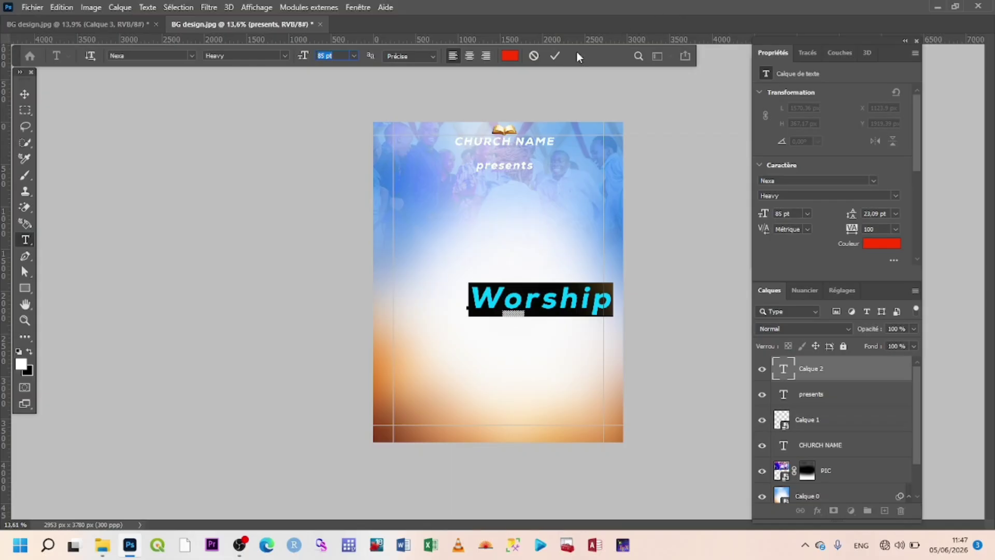
click(554, 56)
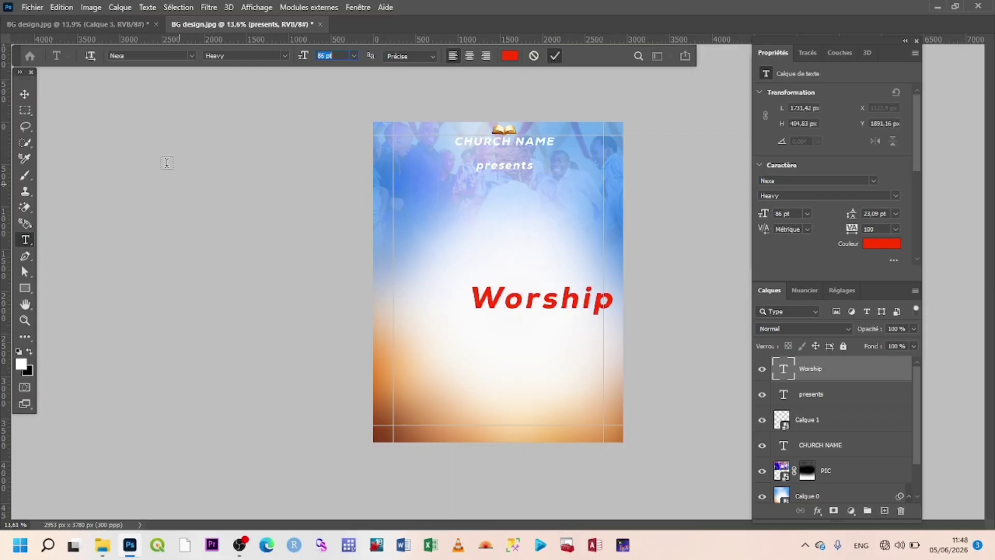
Move the Worship text below presents, then enlarge and stretch it vertically to about 2013 by 808 px, at about X 551 px, Y 1082 px.
click(27, 94)
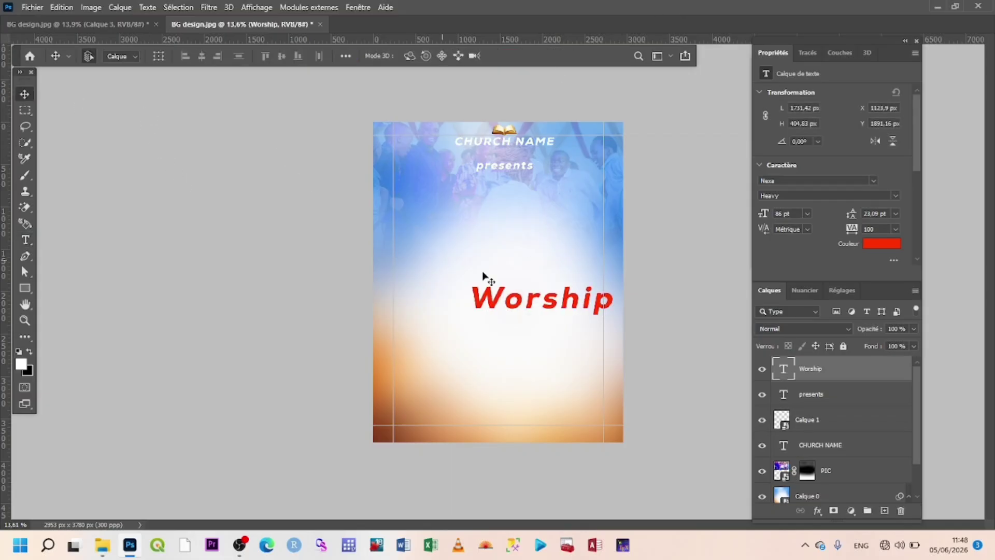
drag(562, 304, 529, 265)
key(ctrl+t)
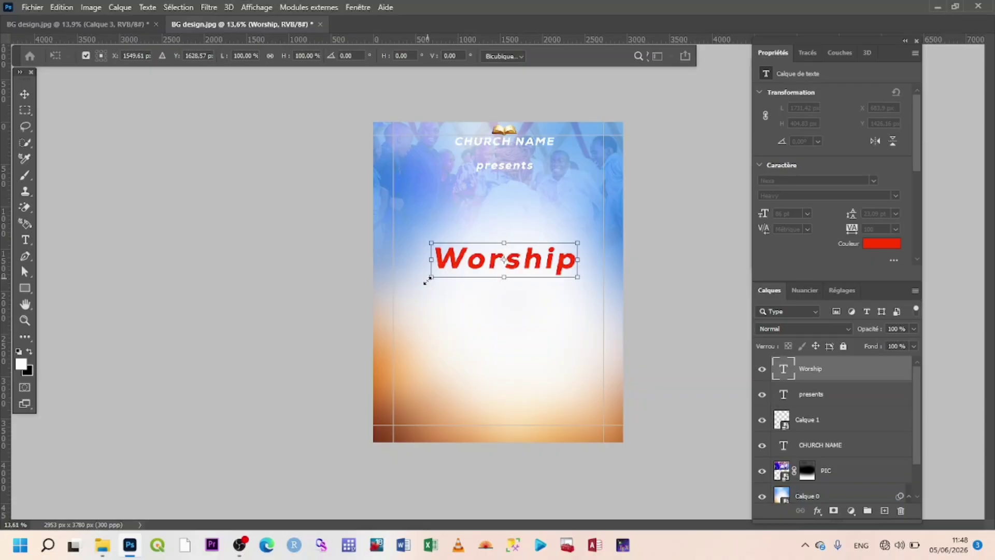
drag(428, 280, 416, 306)
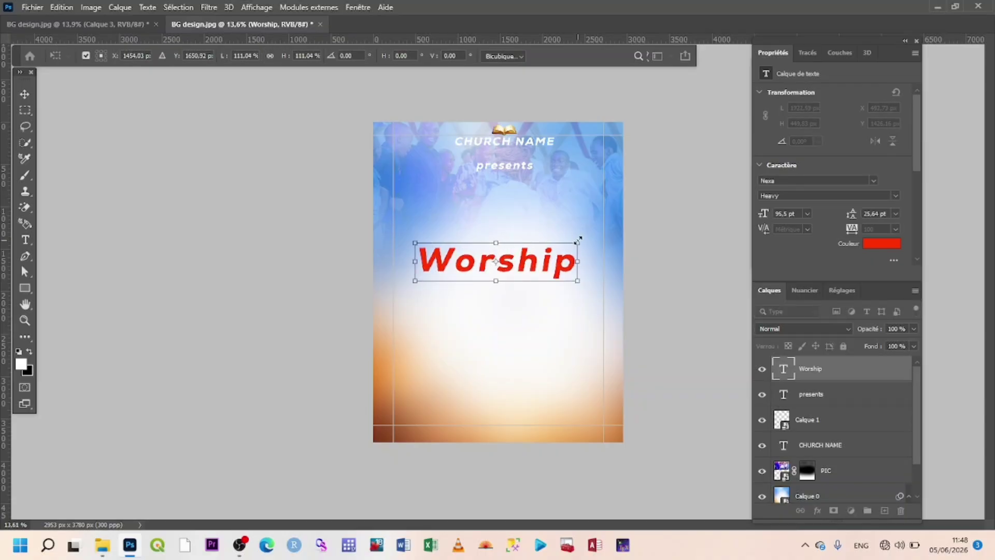
mouse_move(579, 240)
mouse_down()
mouse_move(598, 235)
mouse_move(565, 236)
mouse_up()
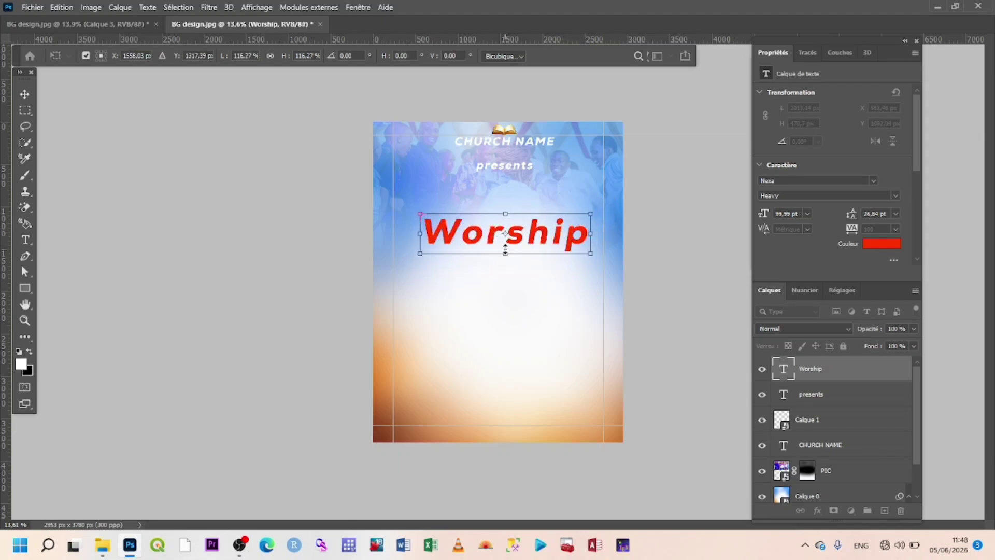
drag(505, 256, 509, 282)
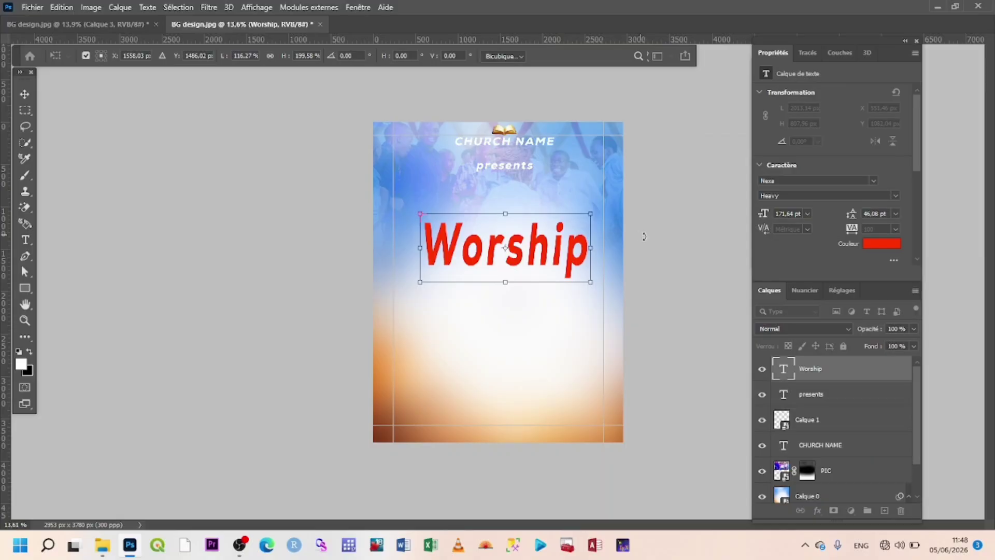
key(Return)
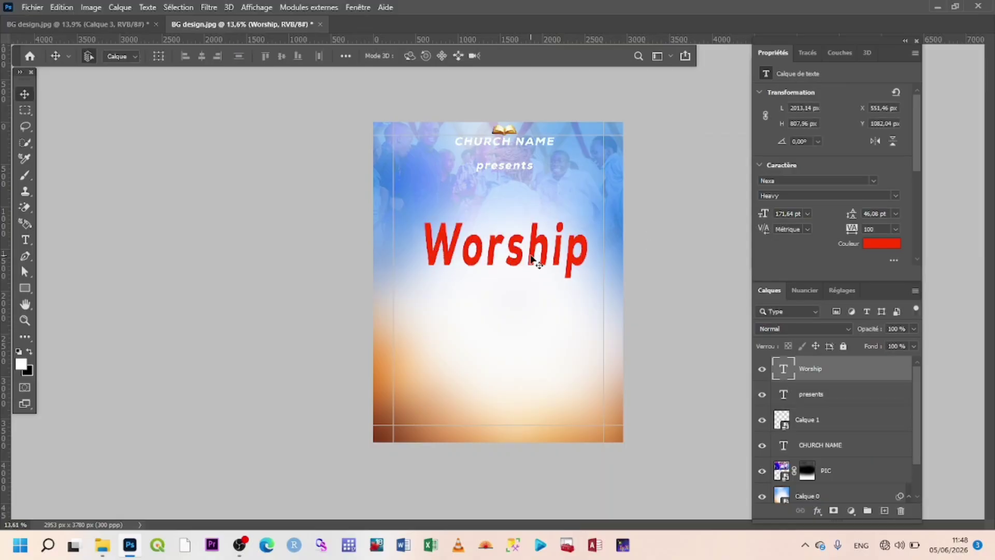
Rasterize the Worship text and add a Bevel & Emboss effect with Inner Bevel style, 100% depth and 103 px size.
right_click(827, 374)
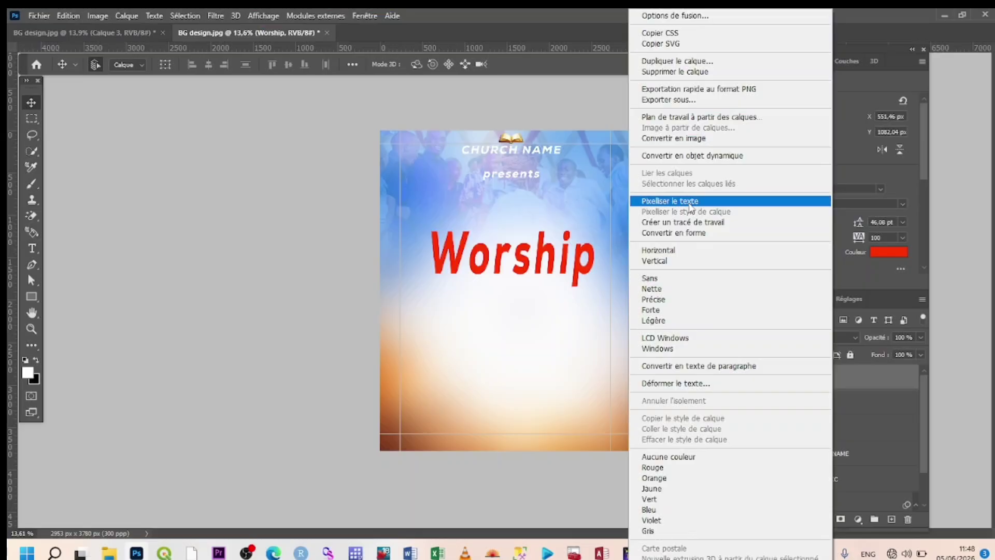
click(601, 138)
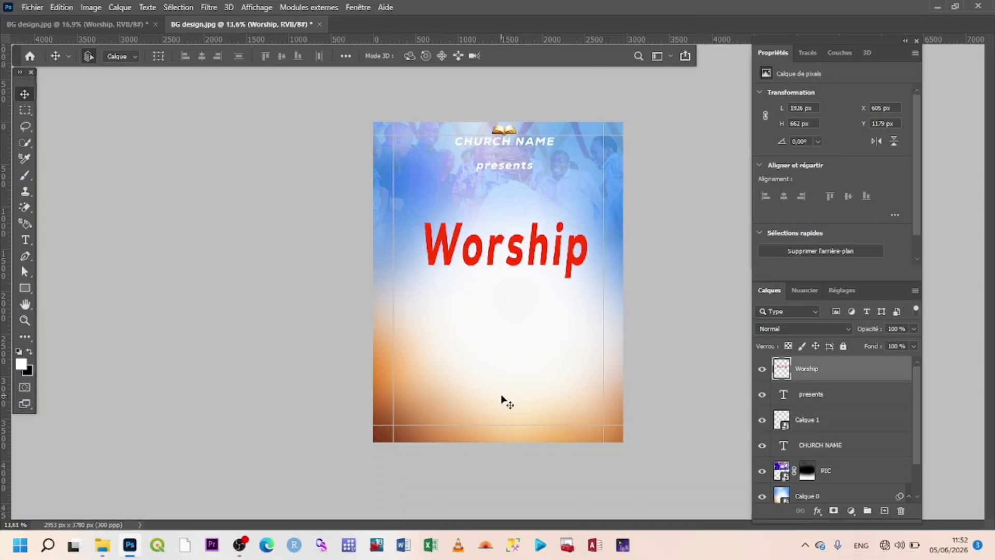
click(817, 512)
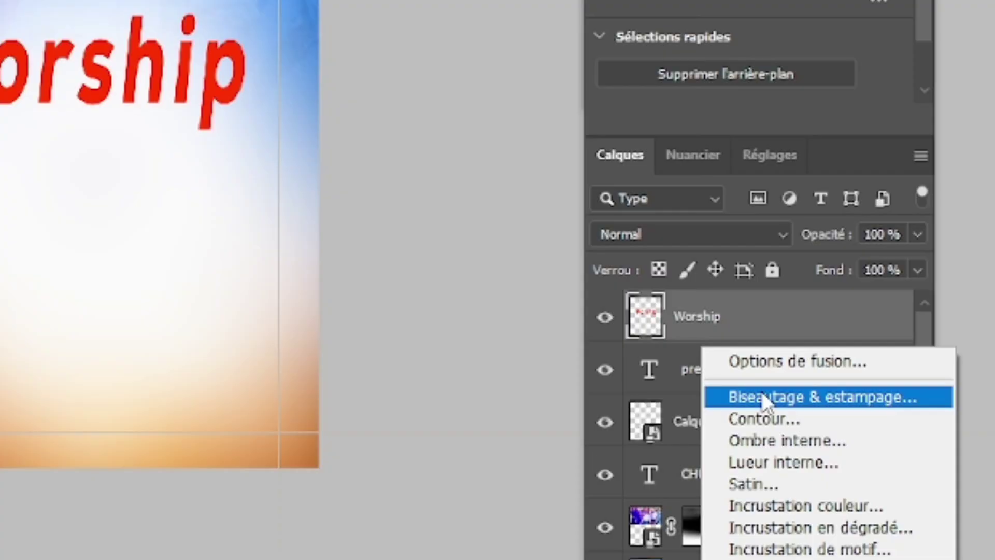
click(762, 393)
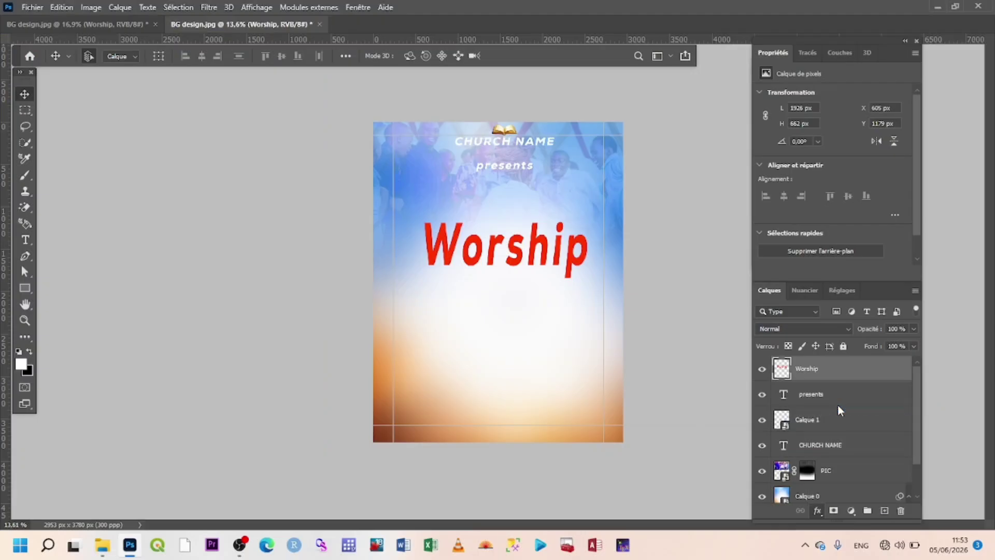
drag(791, 190, 940, 266)
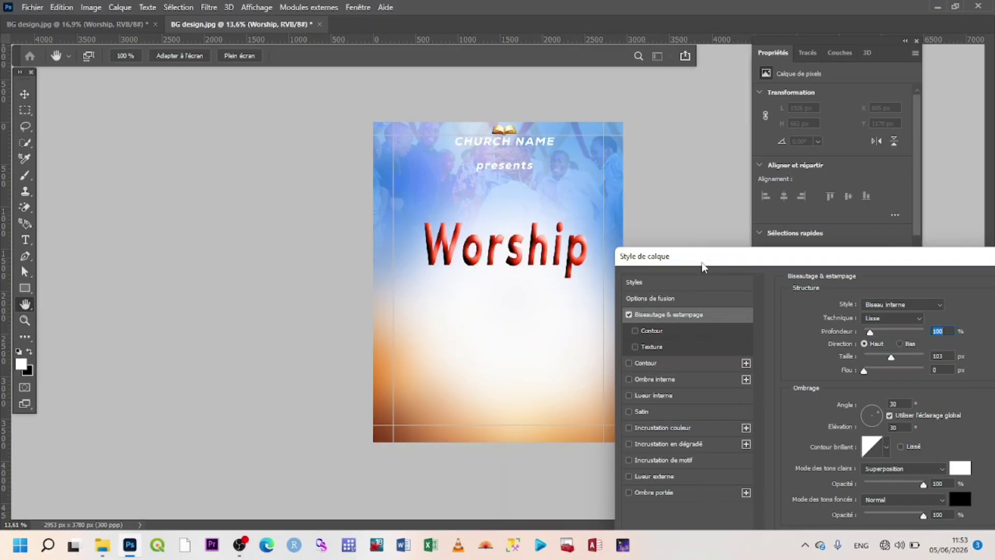
drag(703, 266, 564, 205)
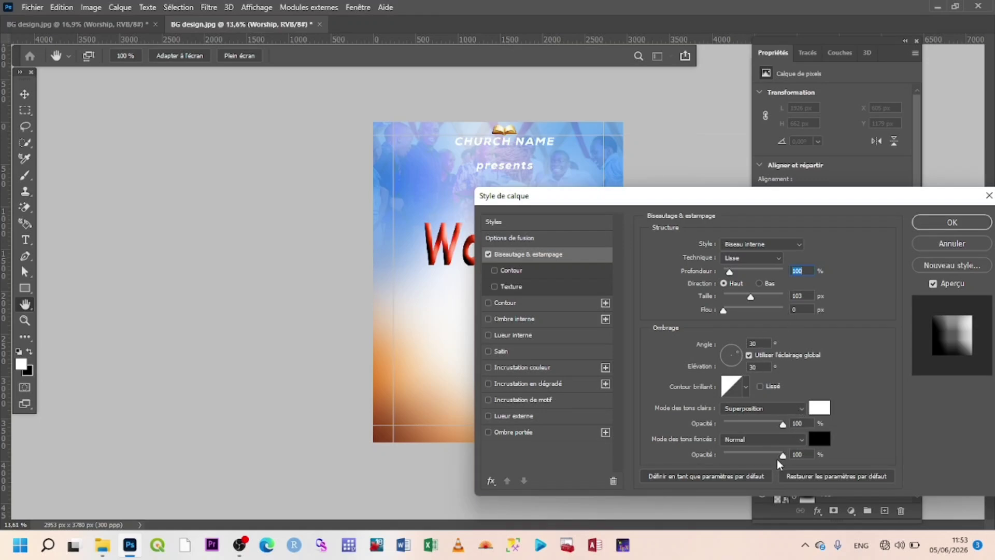
drag(792, 207, 810, 182)
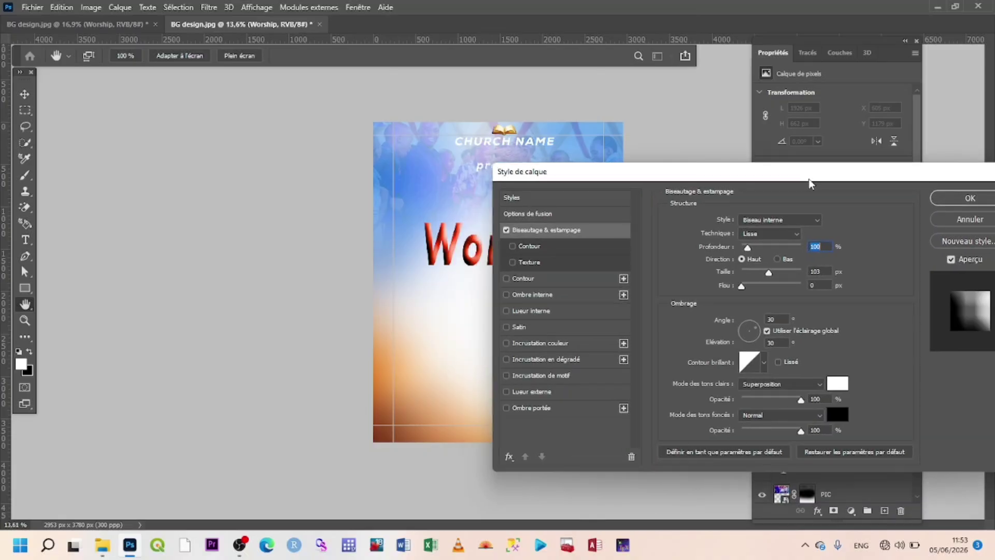
Add a white centred stroke of 17 px at 100% opacity to the Worship layer and apply the layer style.
click(507, 280)
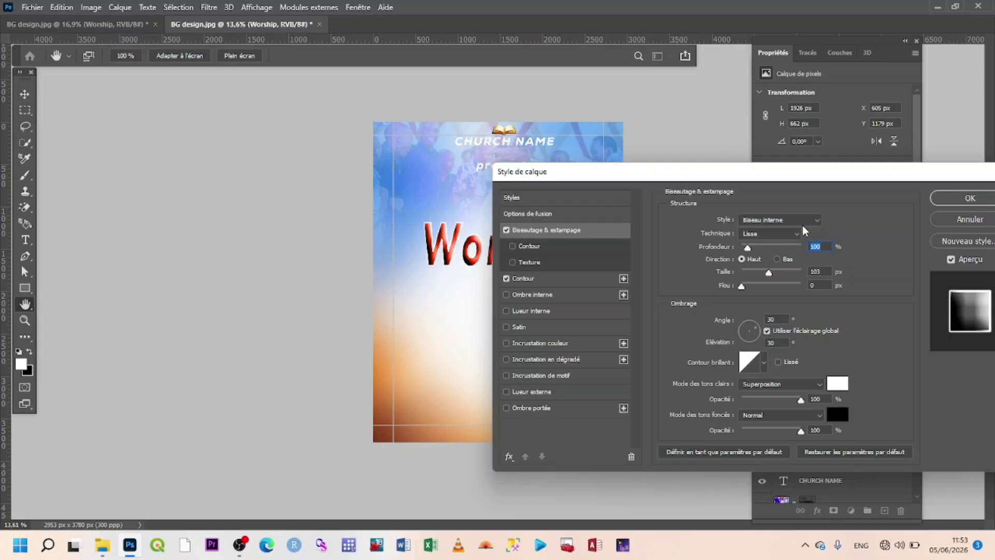
click(546, 278)
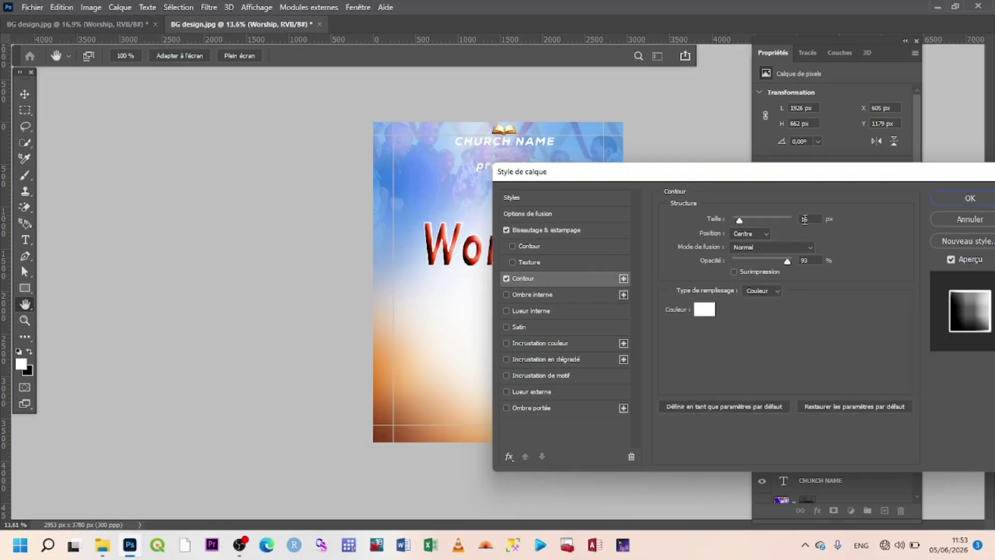
double_click(805, 219)
text(20)
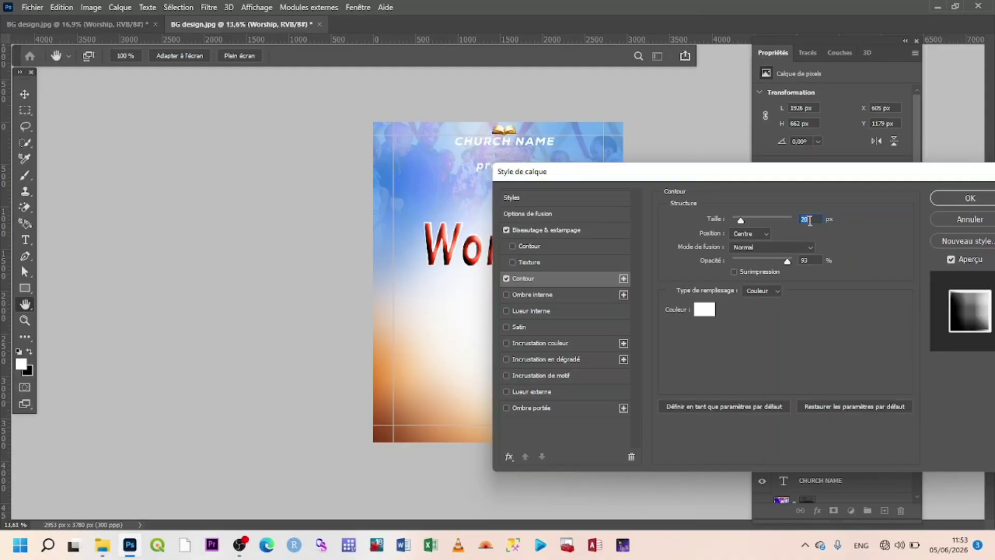
text(17)
key(Tab)
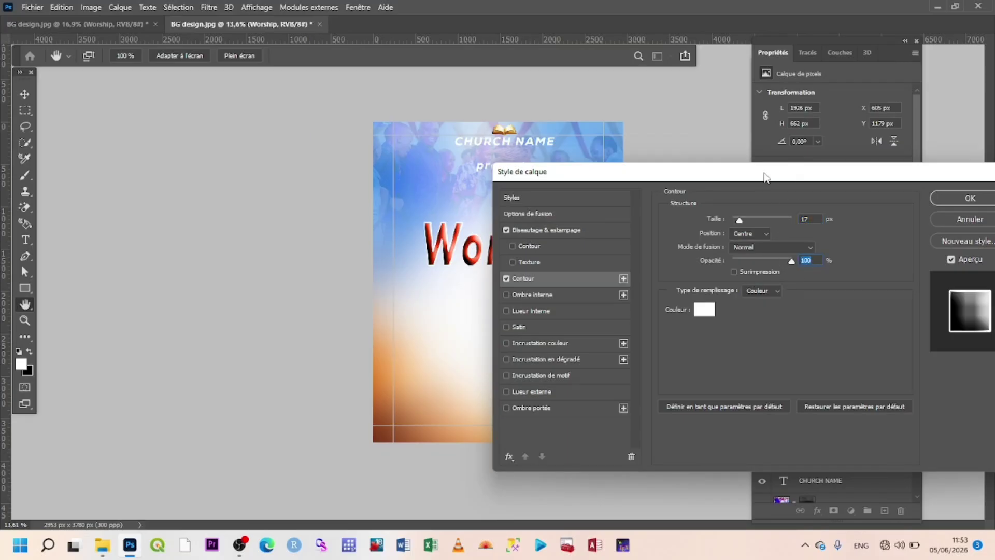
drag(765, 177, 698, 218)
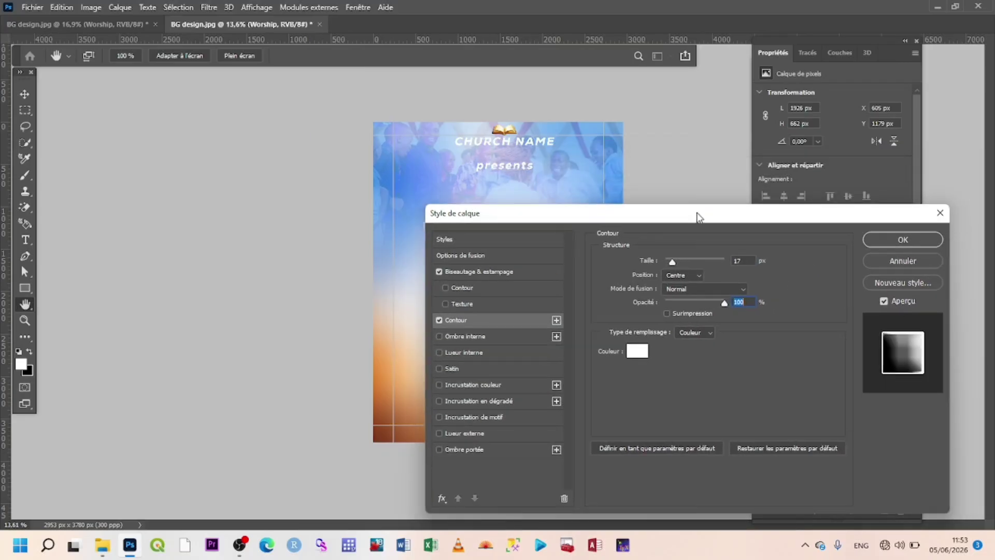
click(912, 238)
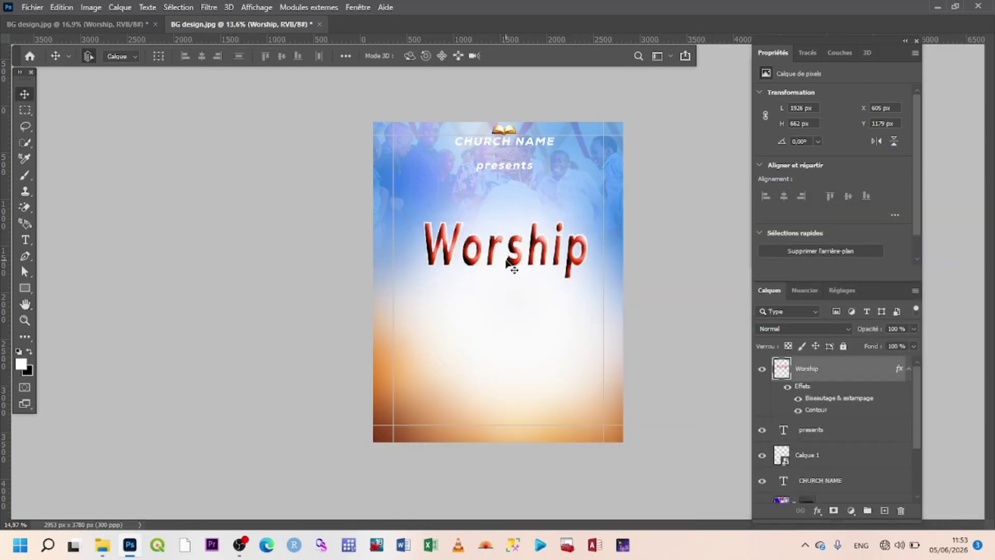
Scale the Worship title proportionally to about 102% and shift its centre to about X 1497 px, Y 1517 px.
scroll(520, 264, up, 4)
scroll(520, 259, down, 3)
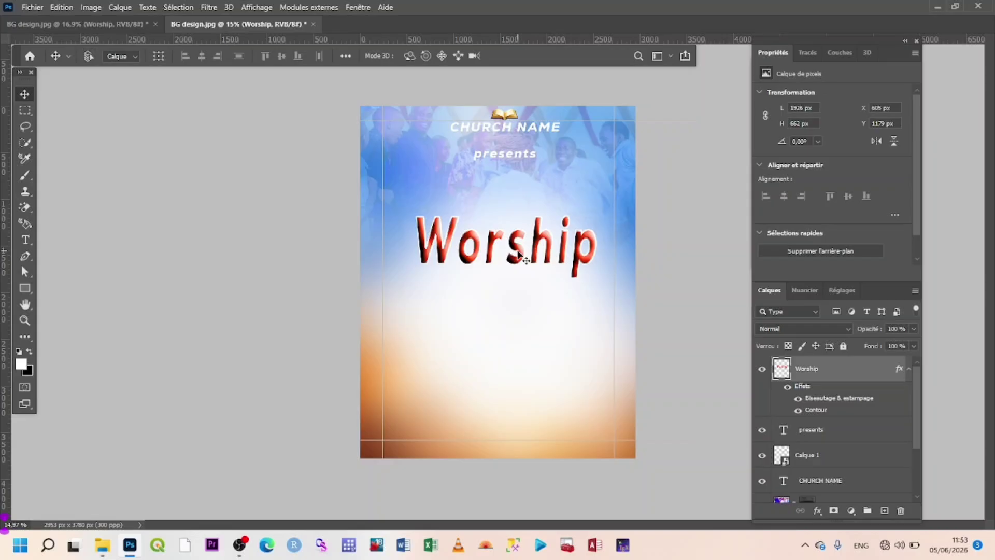
key(ctrl+t)
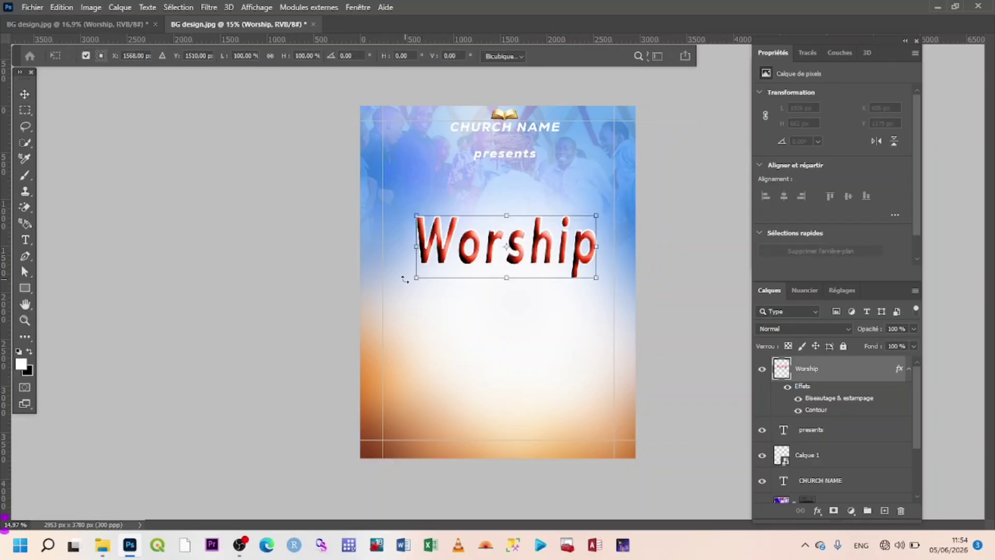
drag(410, 281, 405, 283)
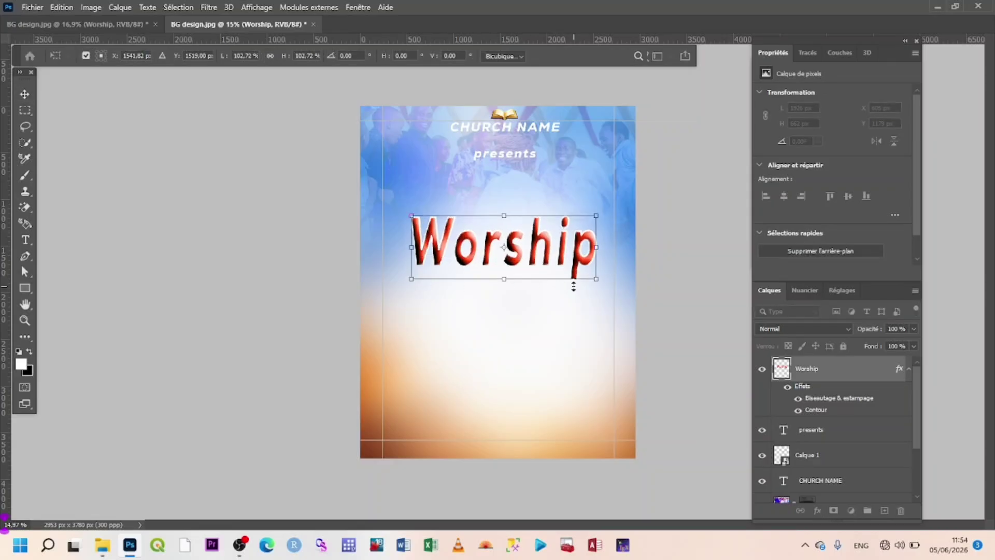
drag(595, 280, 587, 284)
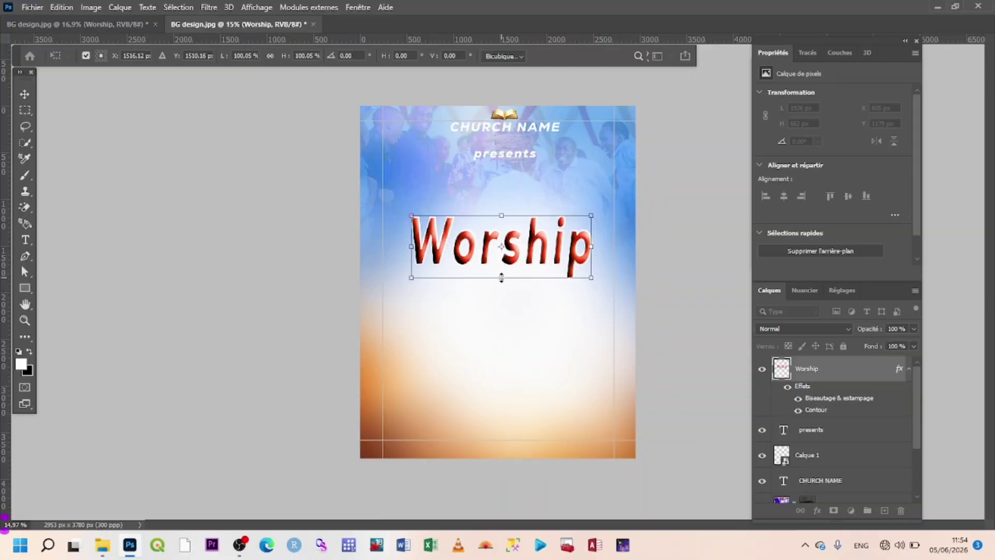
drag(501, 278, 498, 284)
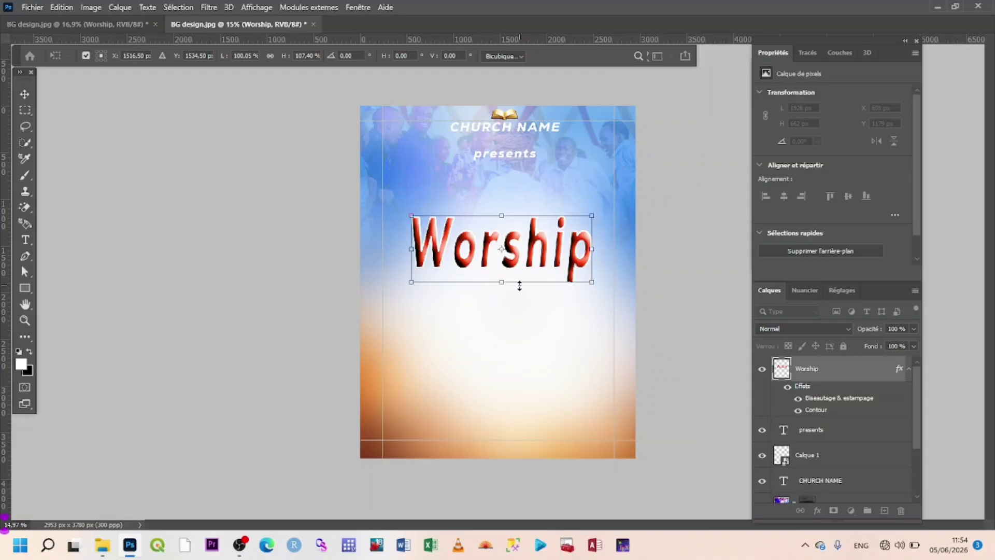
key(ctrl+z)
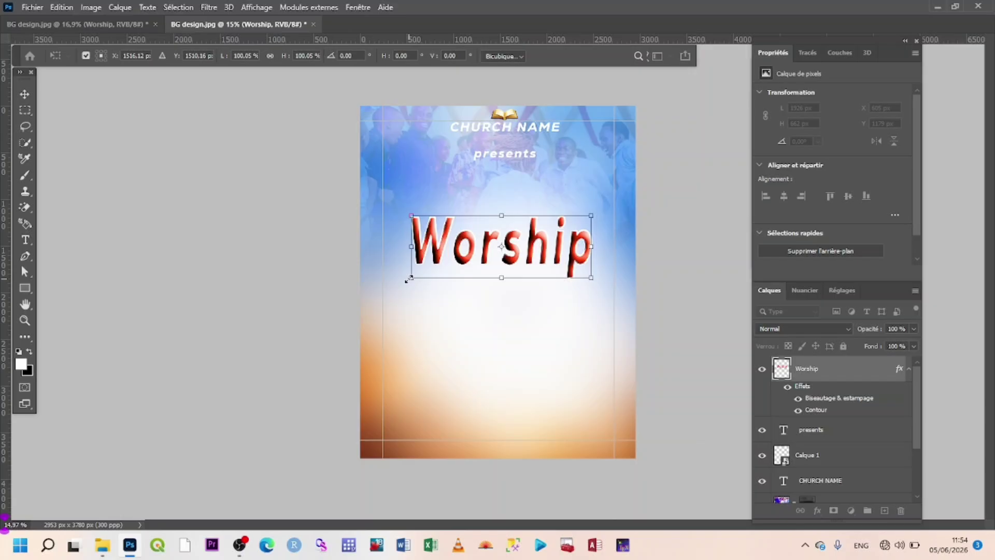
drag(409, 279, 408, 280)
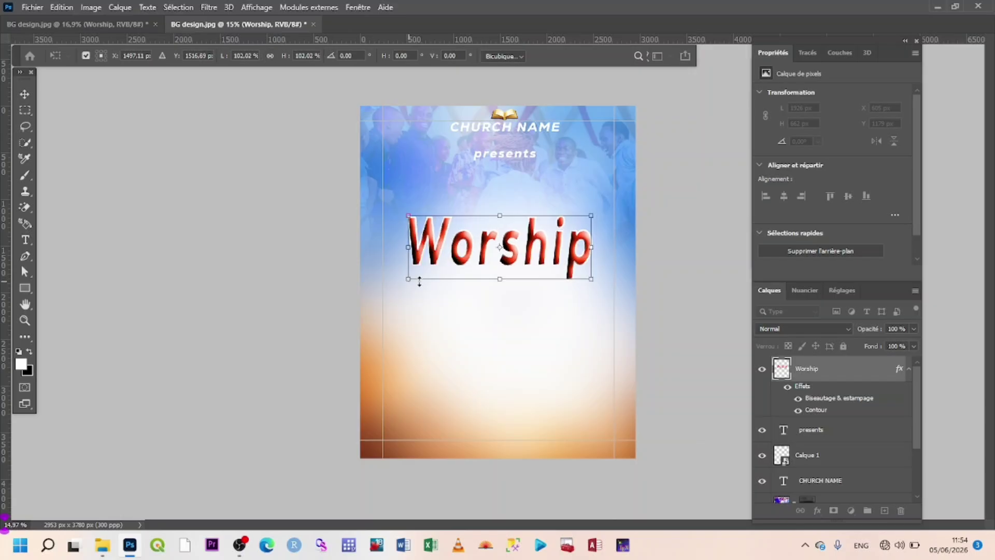
Warp the Worship title by pulling its four corners outward so both ends flare, to about 1994 by 941 px, and commit.
right_click(549, 247)
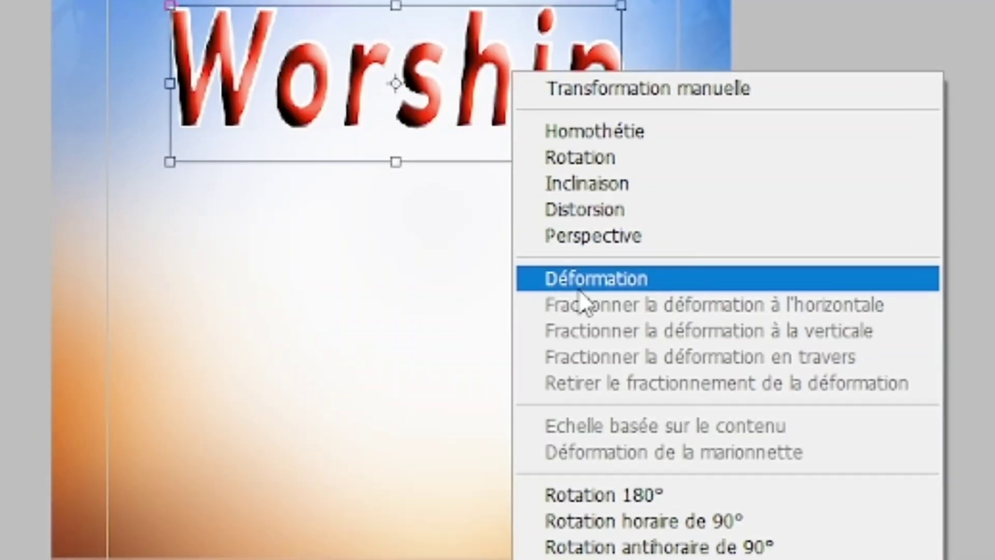
click(579, 289)
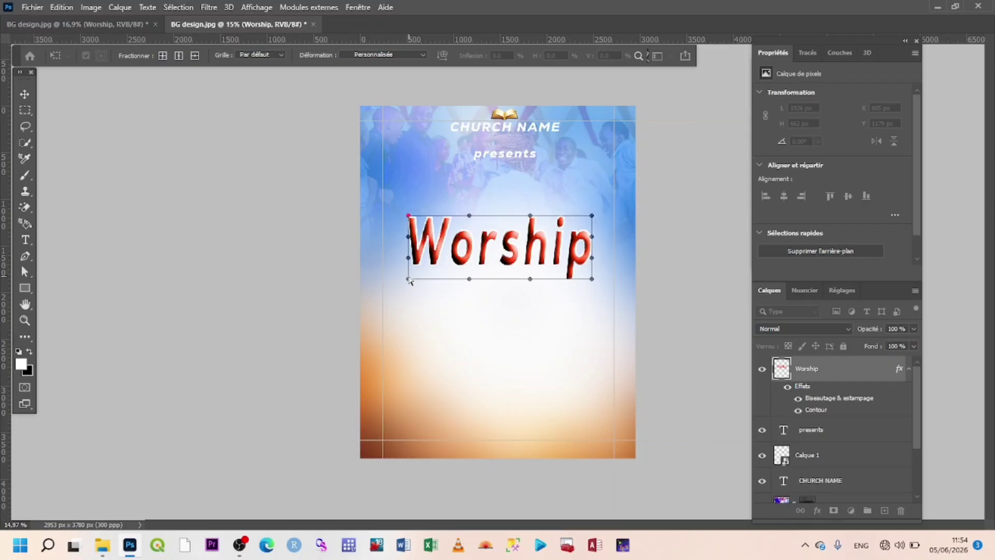
drag(407, 280, 403, 289)
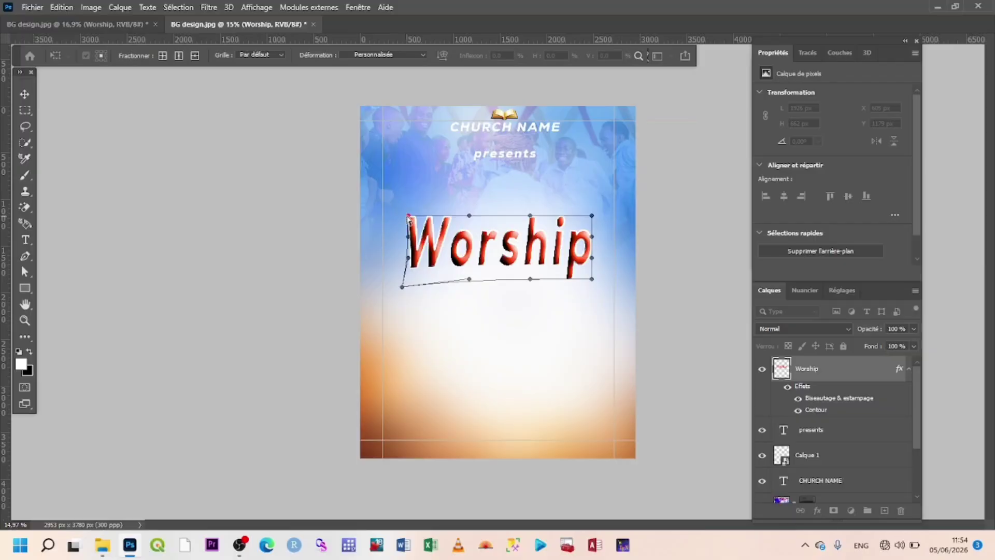
drag(408, 216, 406, 201)
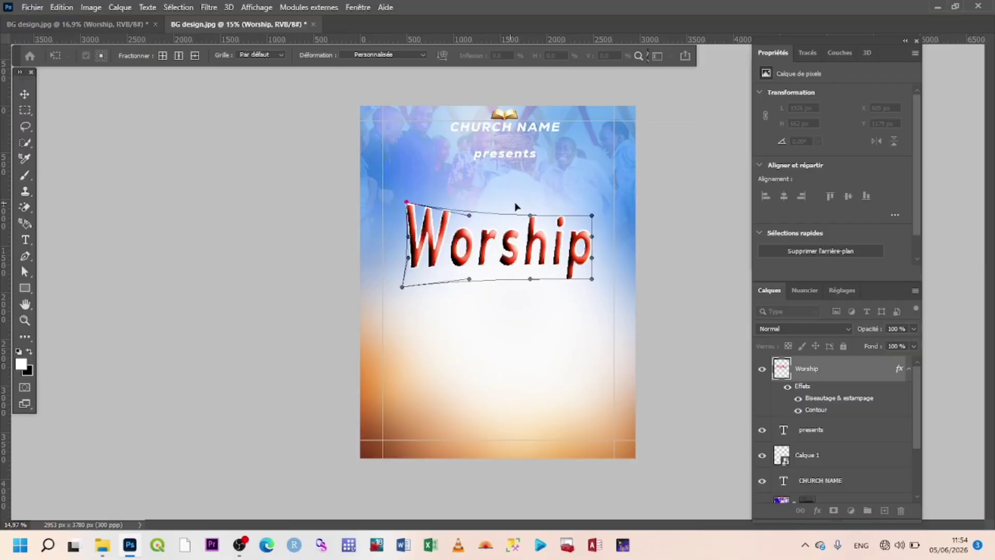
drag(592, 216, 593, 203)
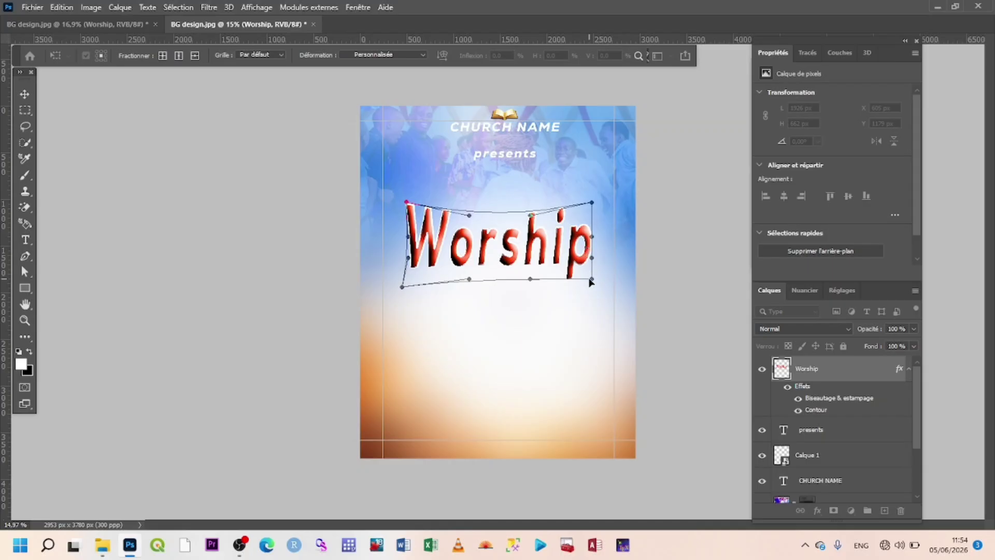
drag(590, 283, 598, 297)
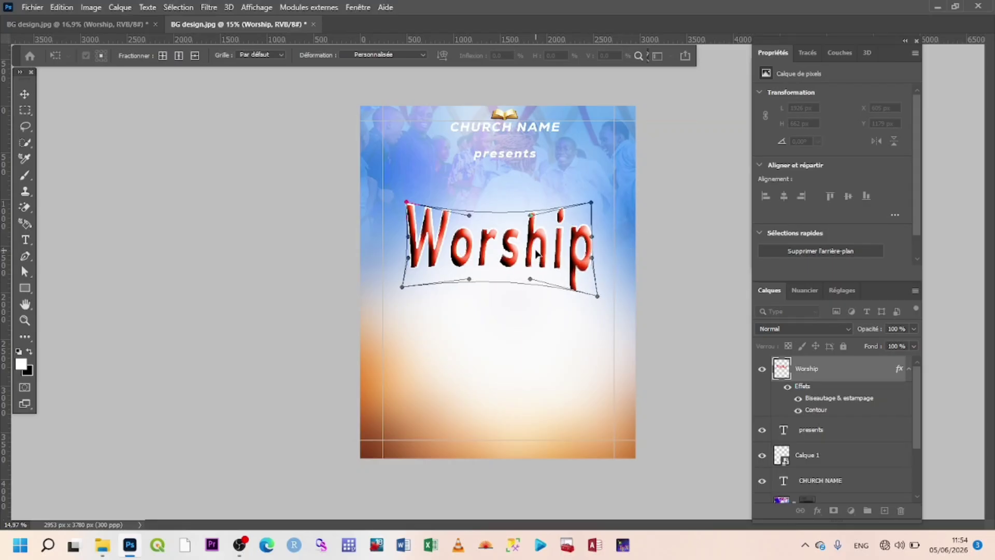
key(Return)
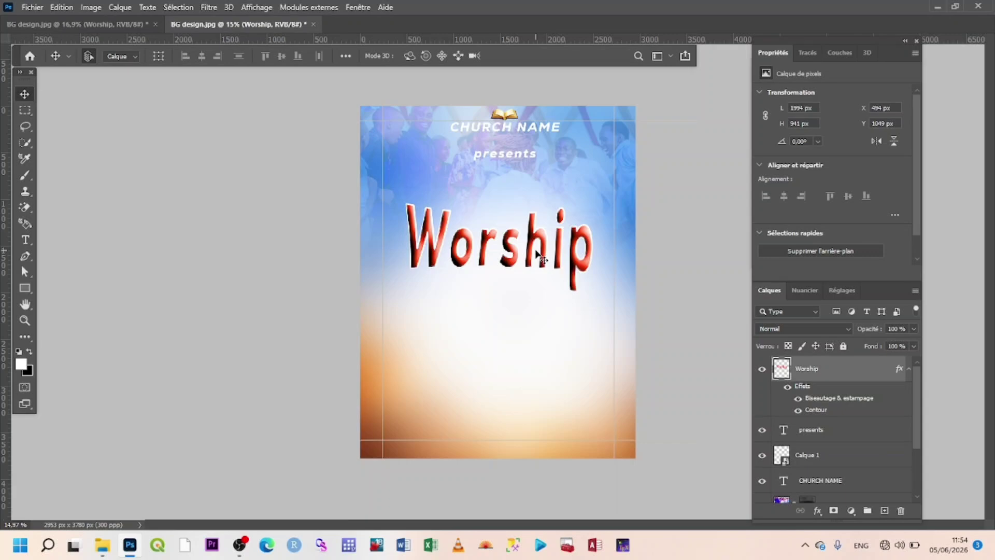
key(ctrl+t)
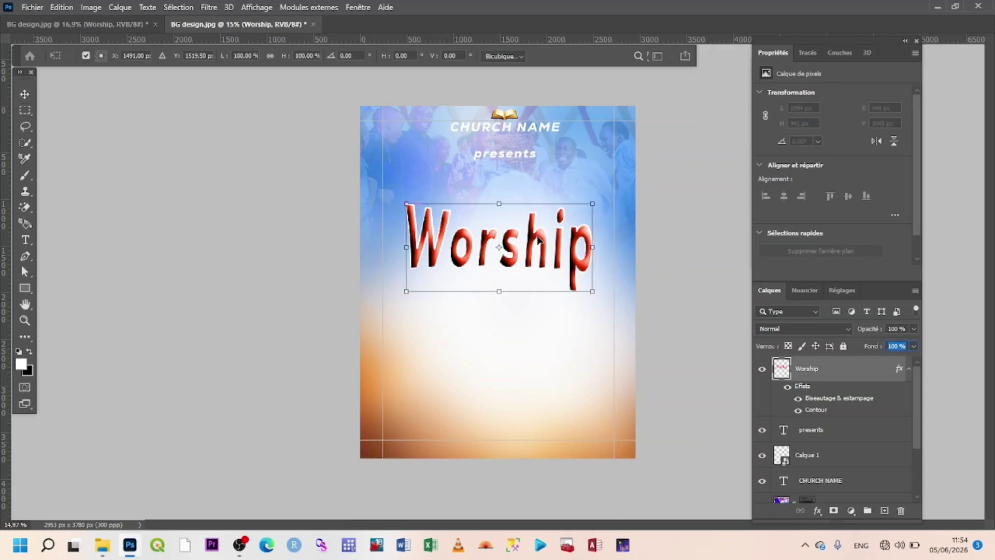
right_click(539, 239)
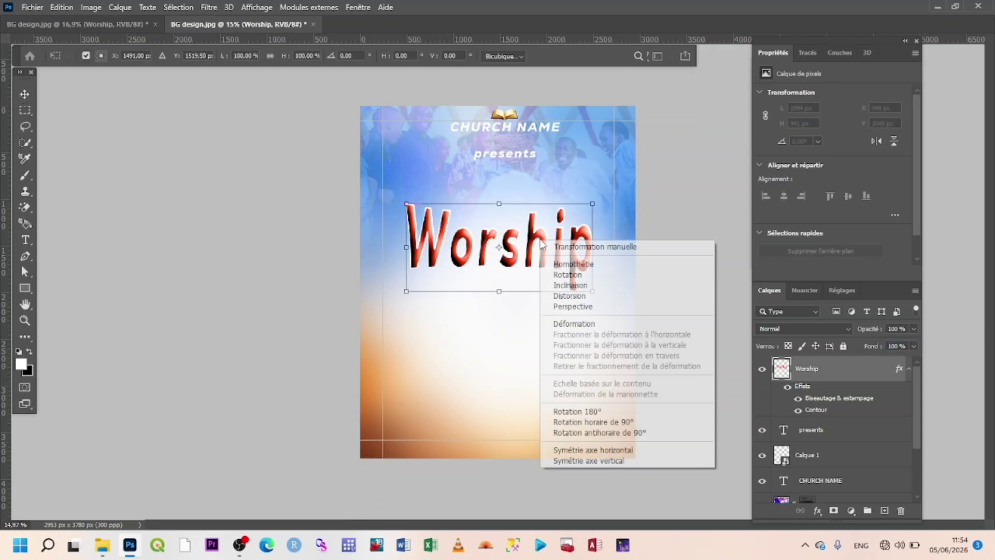
click(574, 324)
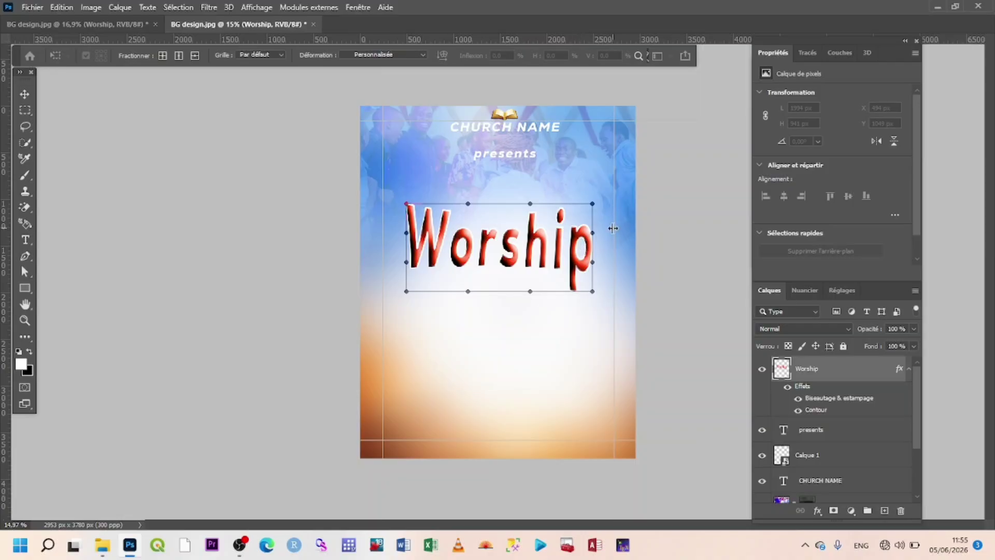
key(Return)
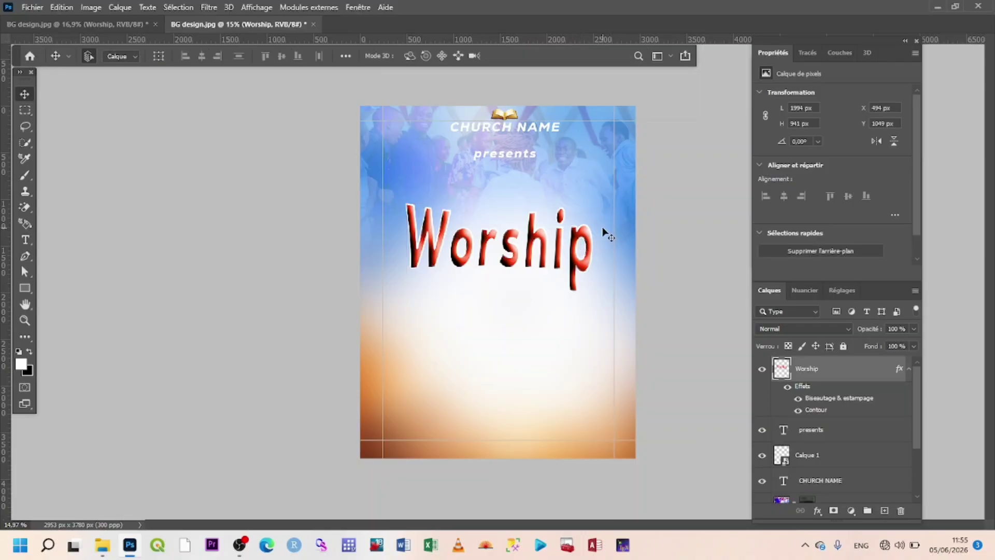
click(586, 259)
key(ctrl+t)
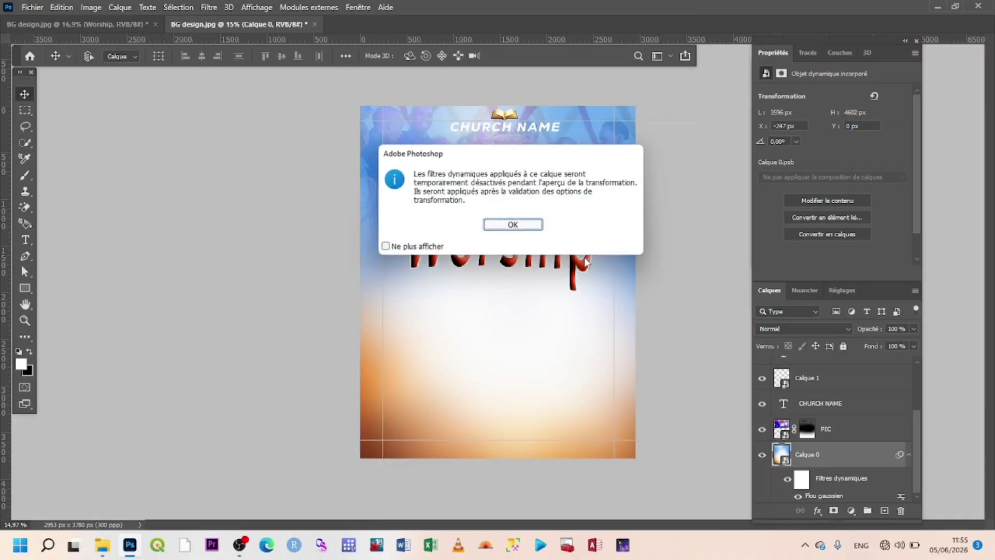
key(Return)
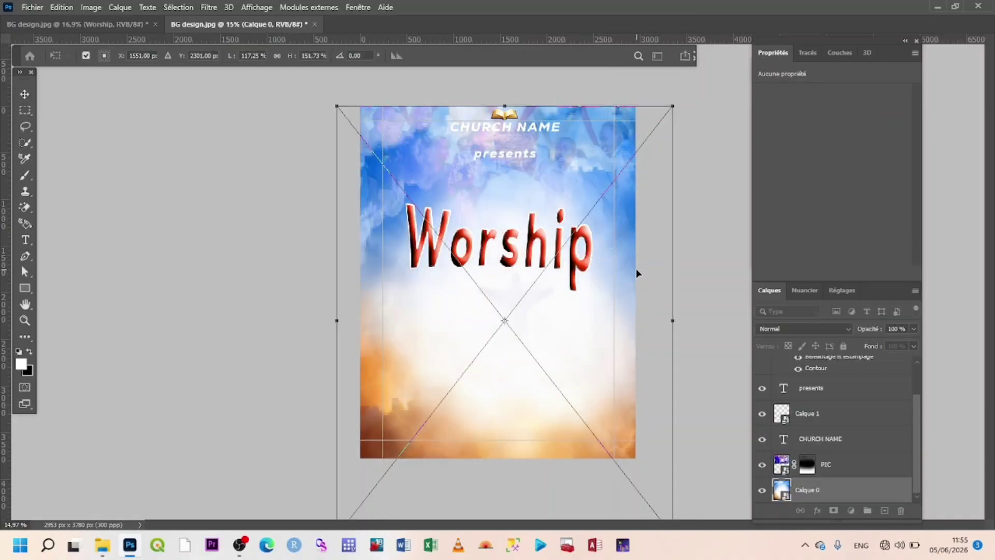
key(Escape)
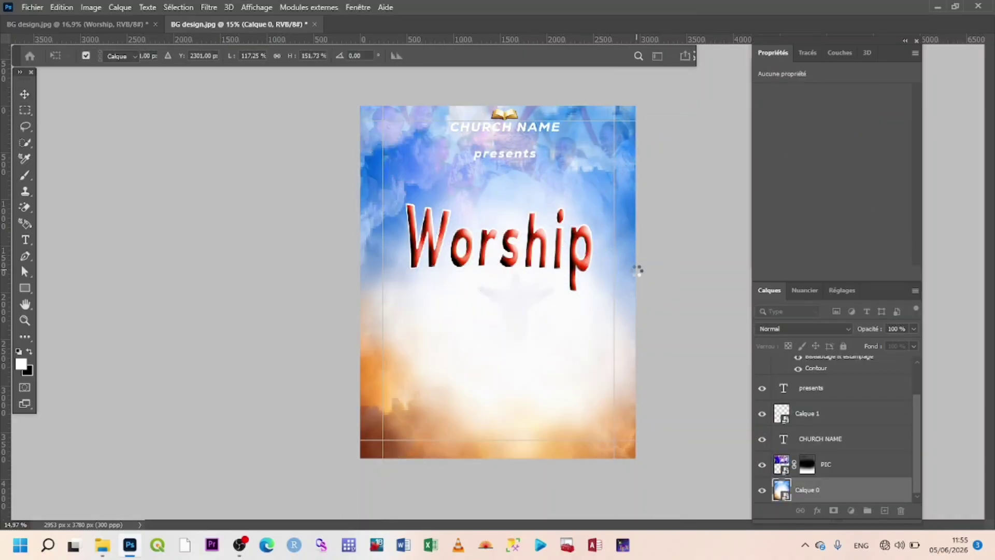
Rotate the Worship title very slightly clockwise and commit the transform.
click(574, 264)
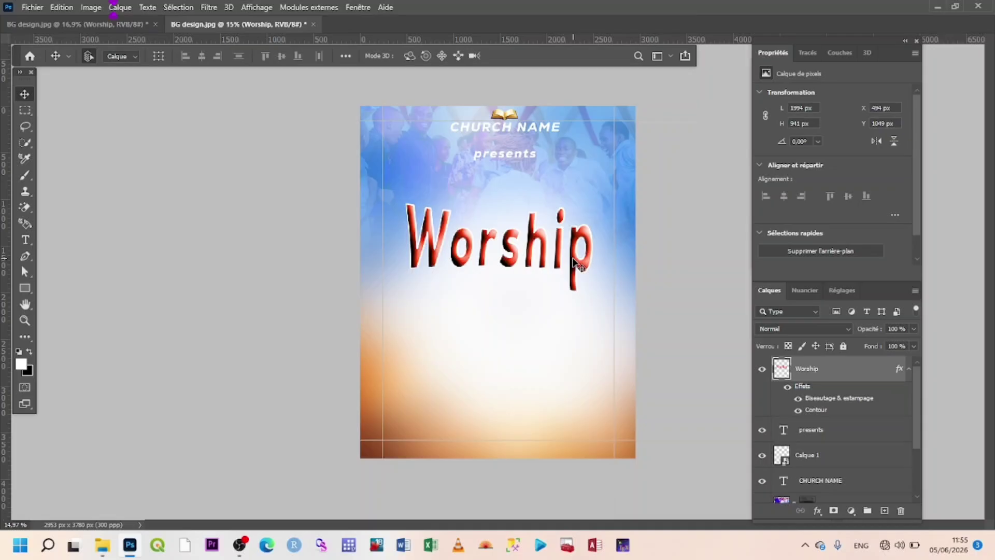
key(ctrl+t)
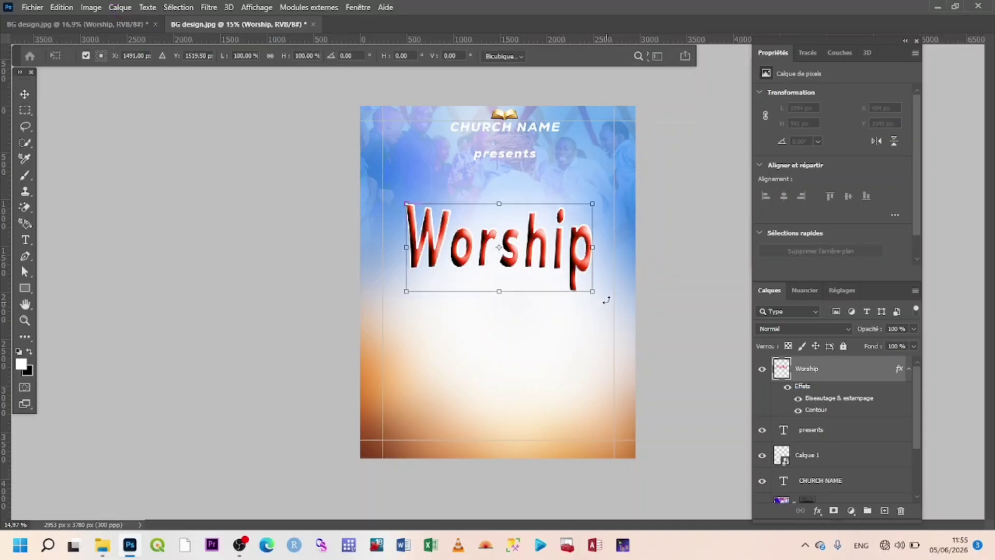
drag(607, 300, 607, 299)
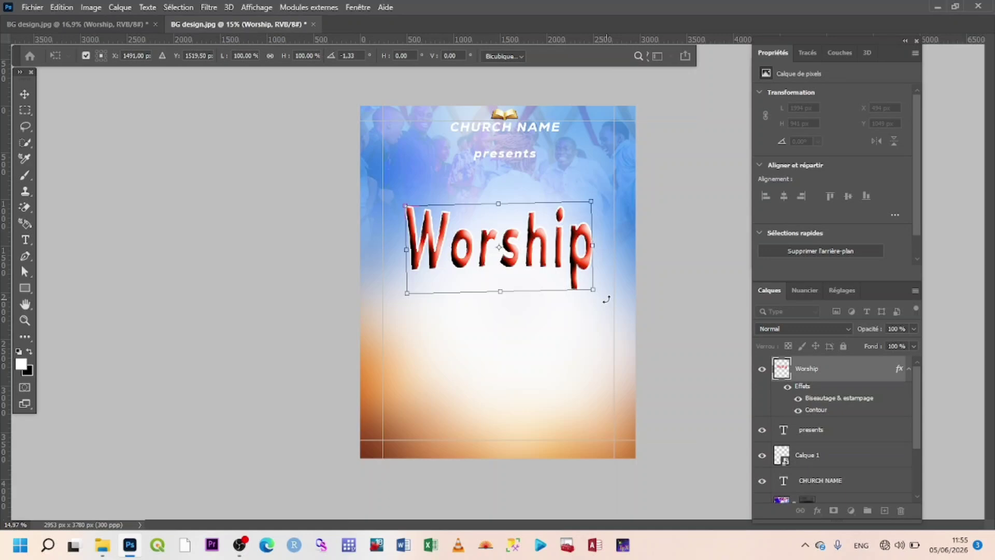
drag(607, 301, 607, 304)
key(Return)
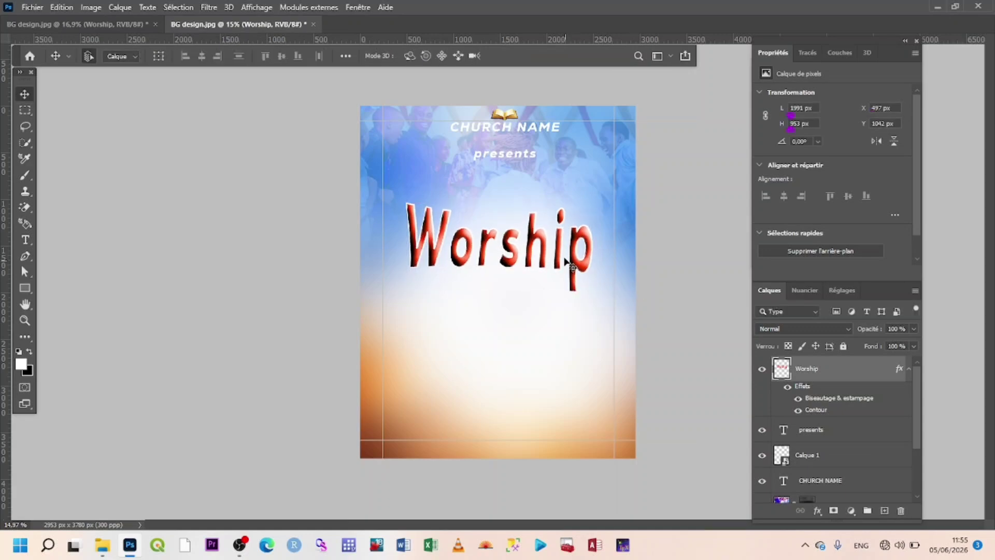
Lock the Calque 0 background layer in its original position and move the Worship title to X 617 px, Y 1188 px.
drag(572, 262, 579, 265)
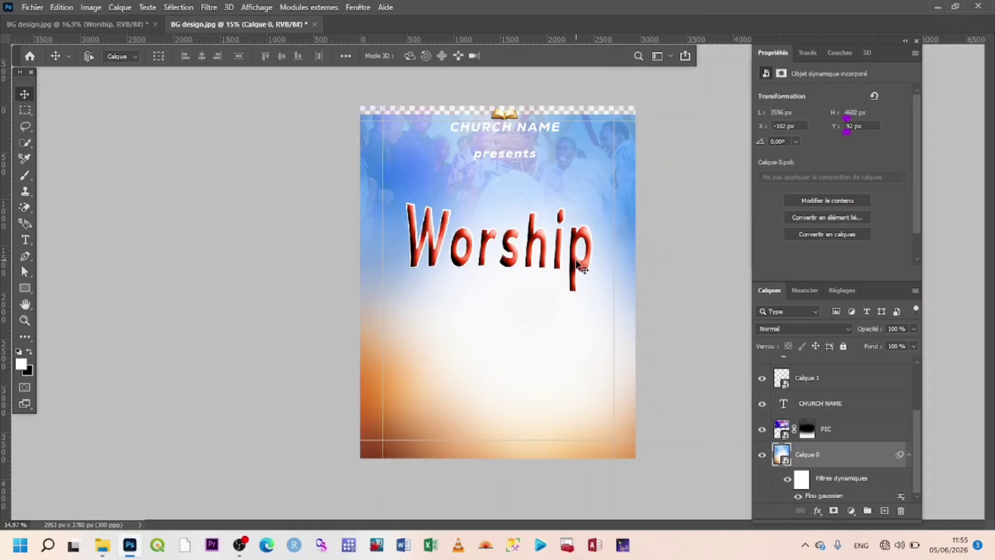
key(ctrl+z)
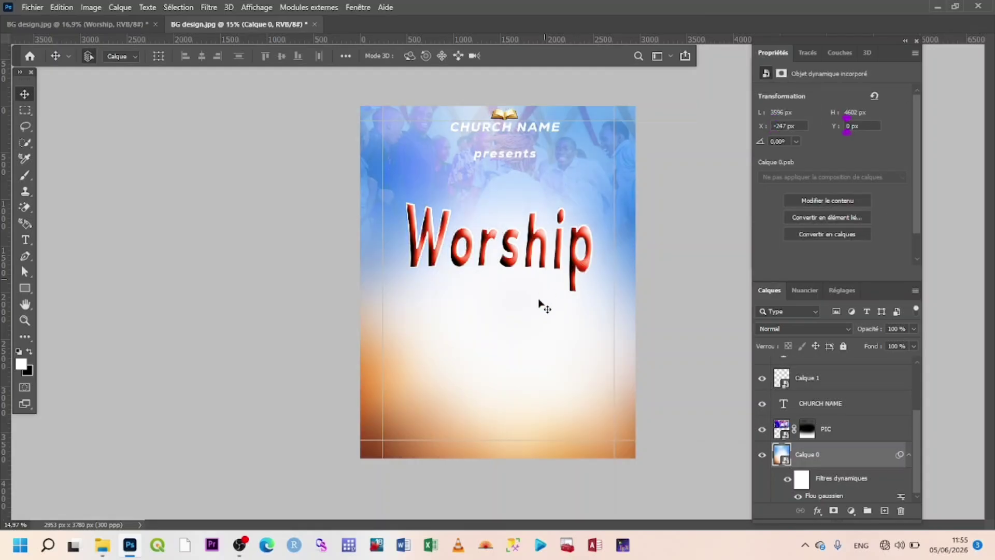
click(843, 347)
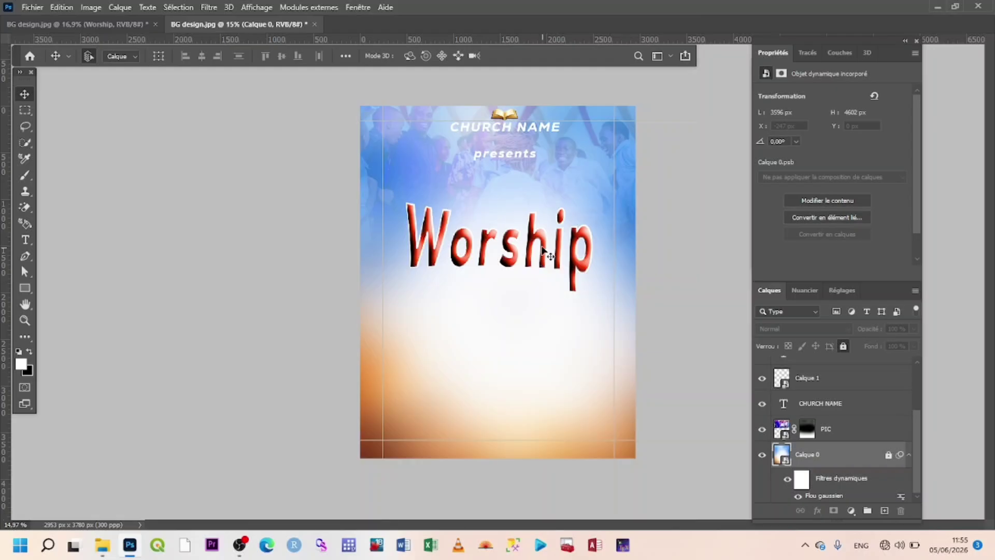
drag(546, 250, 591, 267)
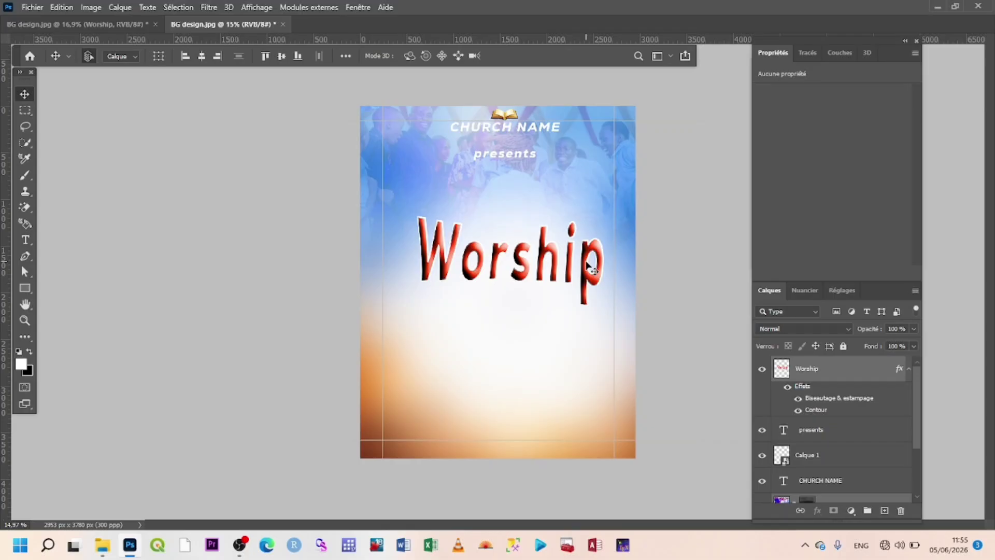
Try nudging the jointly selected Worship and PIC layers to the left, and undo the nudge.
key(shift+Left)
key(shift+Left)
key(shift+Left)
key(shift+Left)
key(shift+Left)
key(shift+Left)
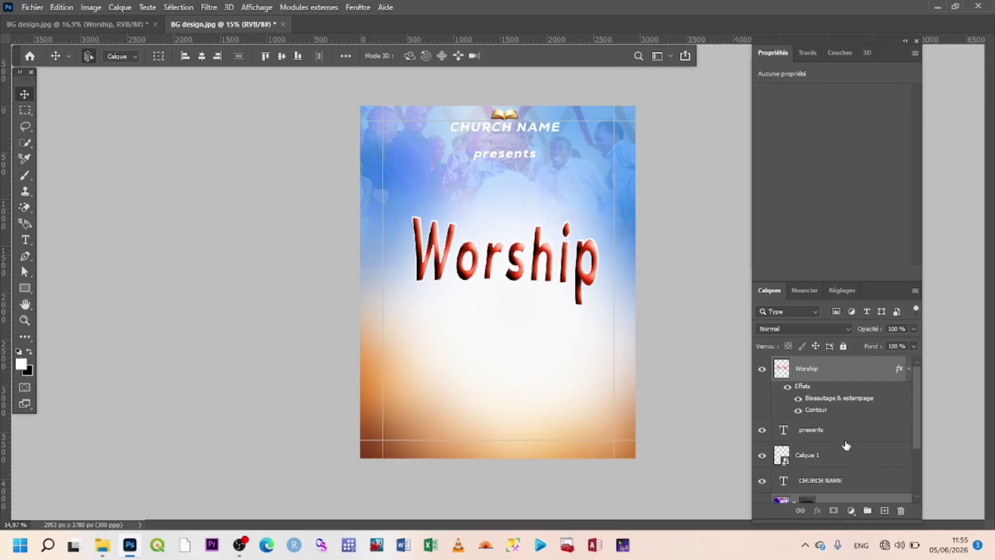
key(ctrl+z)
Add the red text "Friday" in Nexa Heavy 86 pt on a new layer directly above the Worship layer.
scroll(835, 413, down, 3)
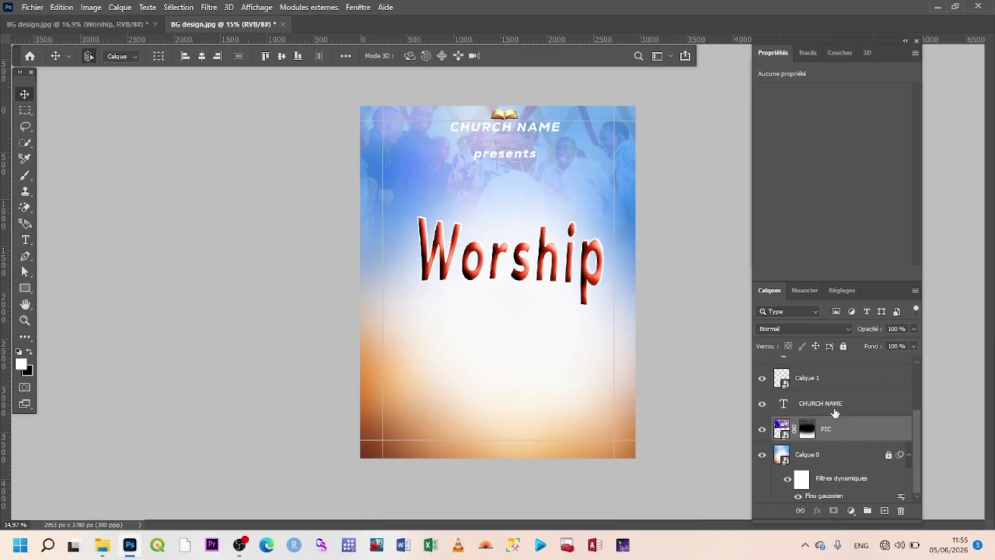
click(832, 427)
scroll(861, 412, up, 3)
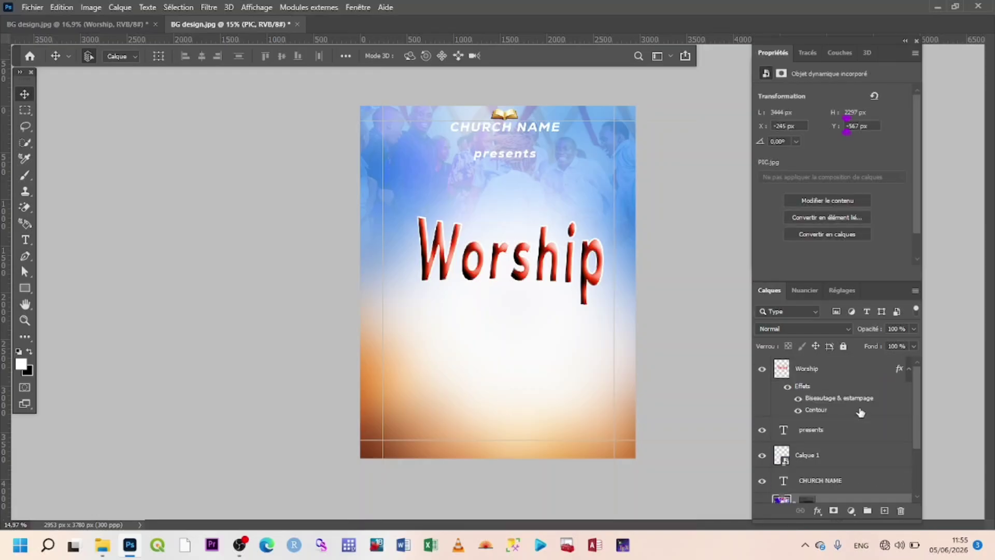
click(829, 374)
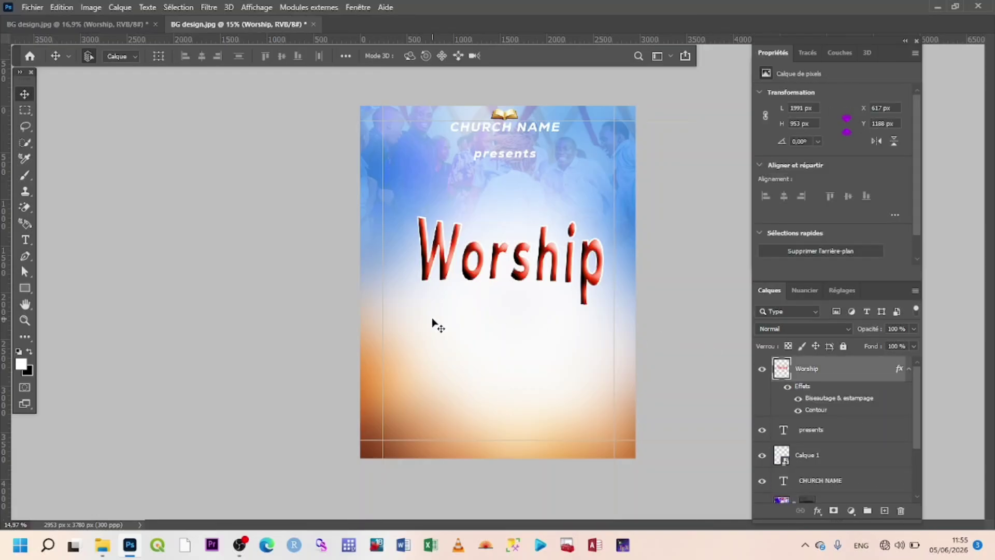
click(30, 242)
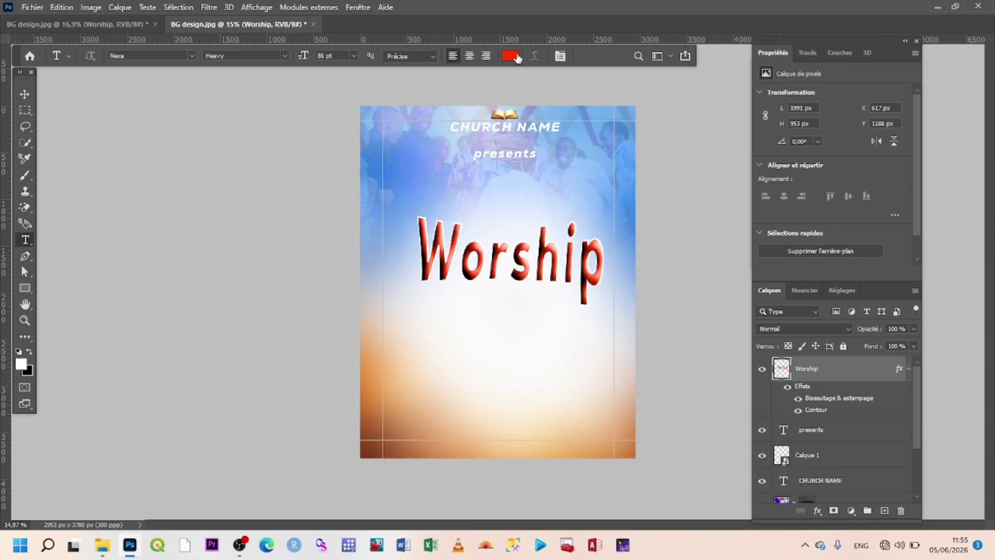
click(486, 210)
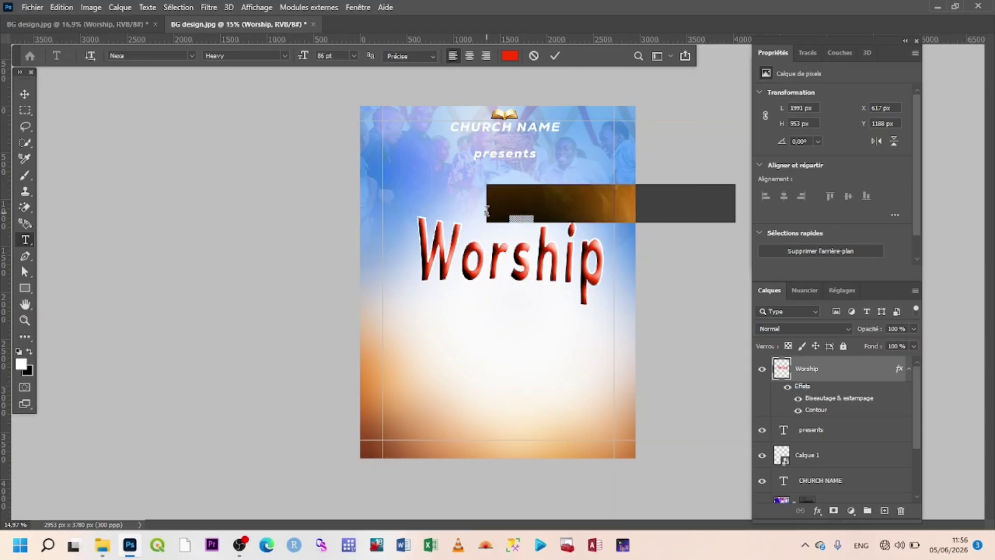
key(BackSpace)
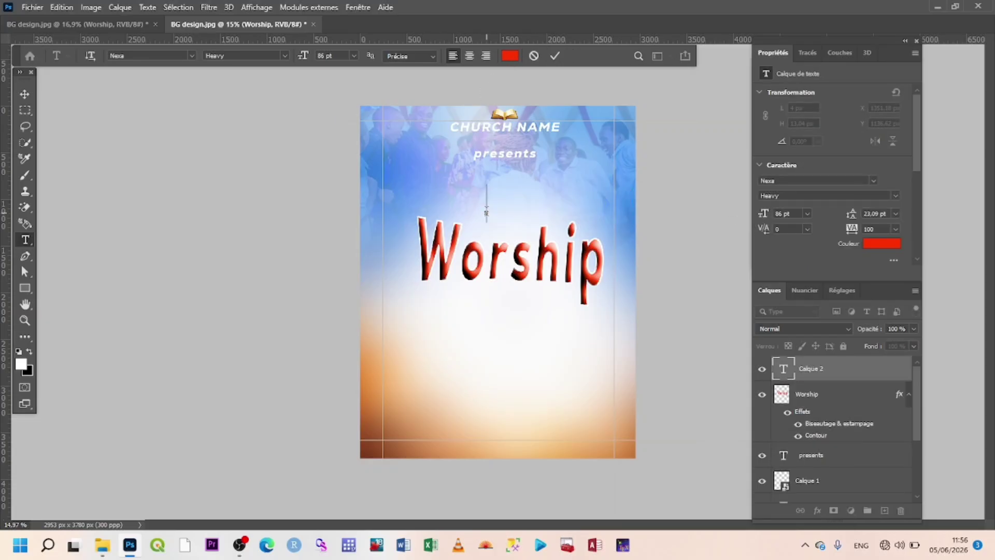
text(Frid)
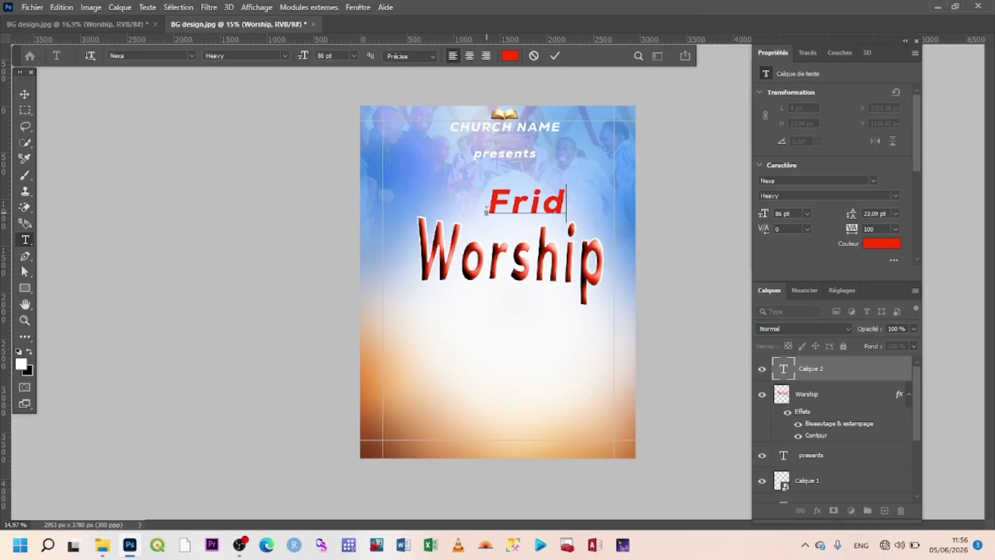
text(ay)
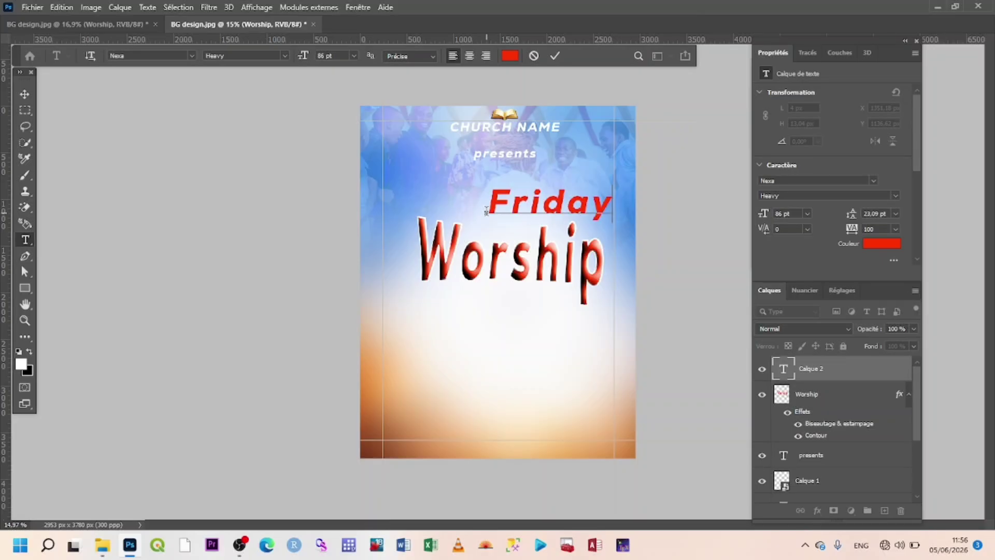
click(555, 56)
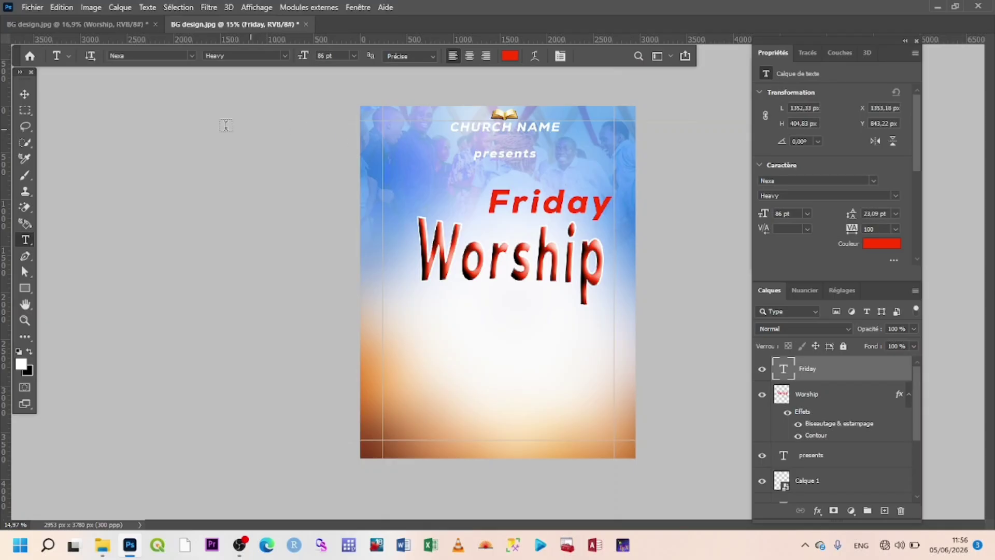
Move the Friday text so it sits centred just above the Worship title, at about X 972 px, Y 974 px.
click(21, 95)
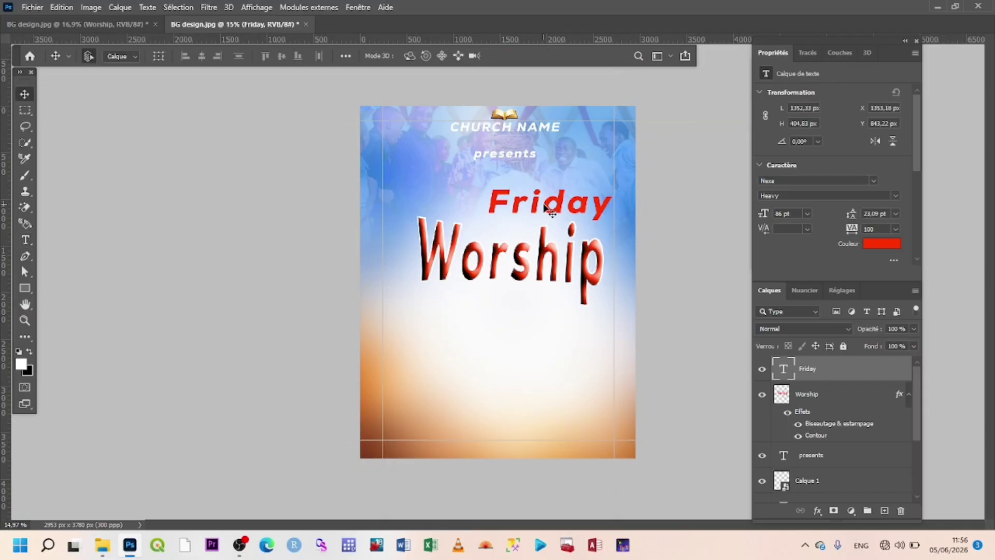
drag(577, 209, 542, 229)
key(Left)
key(Left)
key(Left)
key(Left)
key(Left)
key(Left)
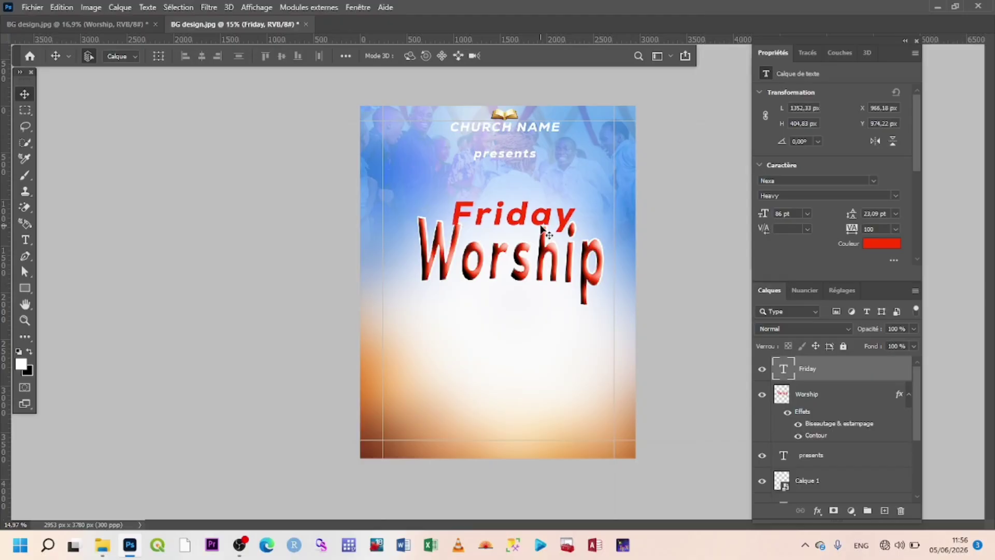
key(Right)
key(Right)
key(Right)
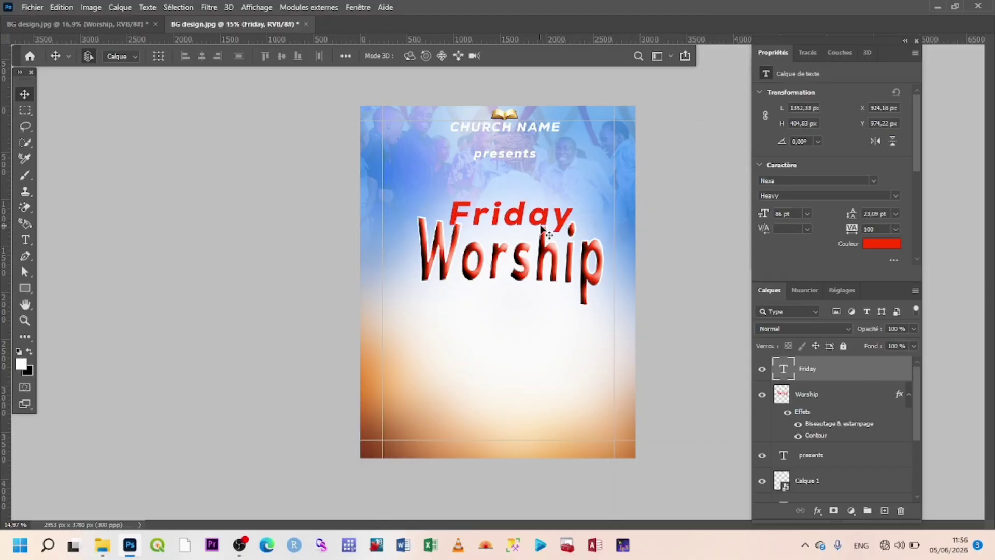
key(Right)
key(Right)
key(Right)
key(Right)
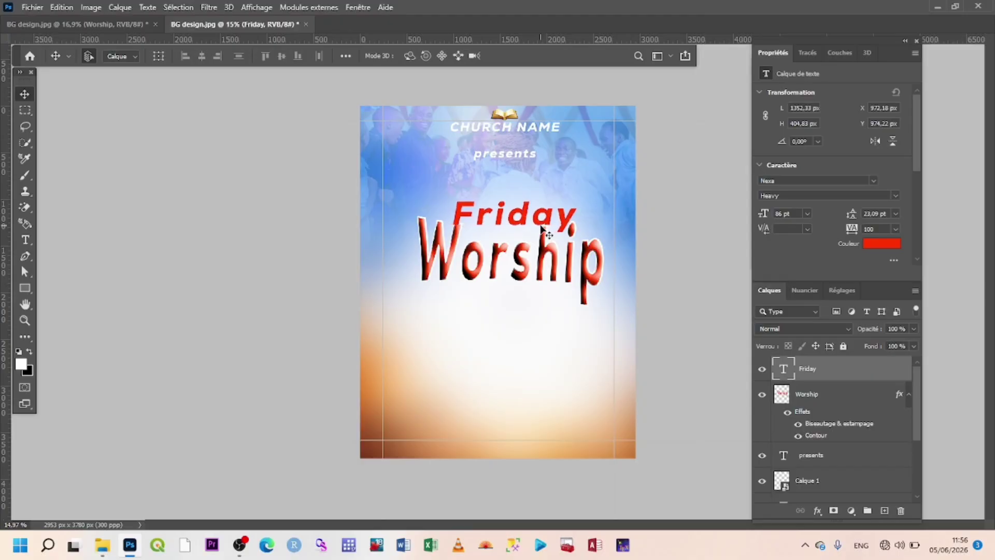
Nudge the Worship title down beneath Friday to Y 1212 px.
click(492, 266)
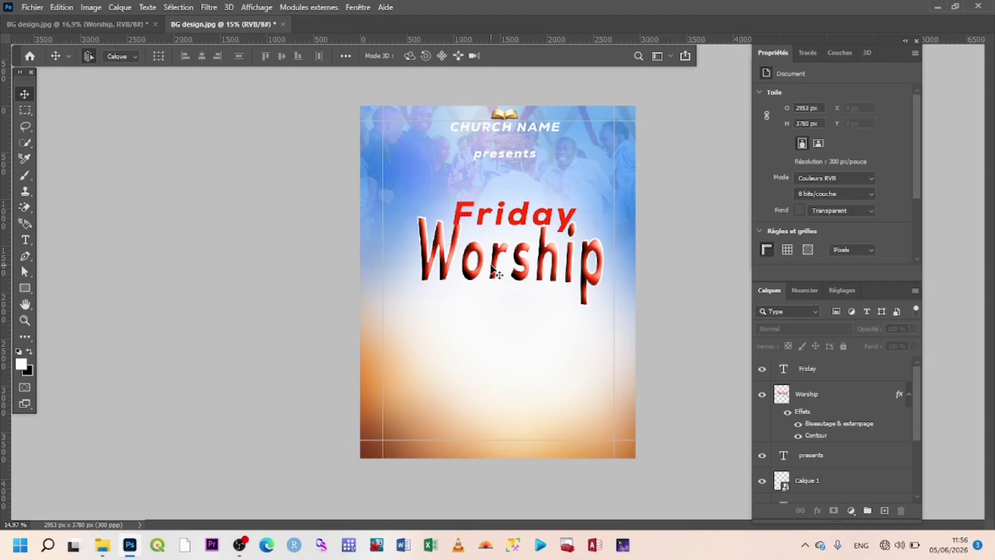
click(794, 405)
key(shift+Down)
key(shift+Down)
key(shift+Down)
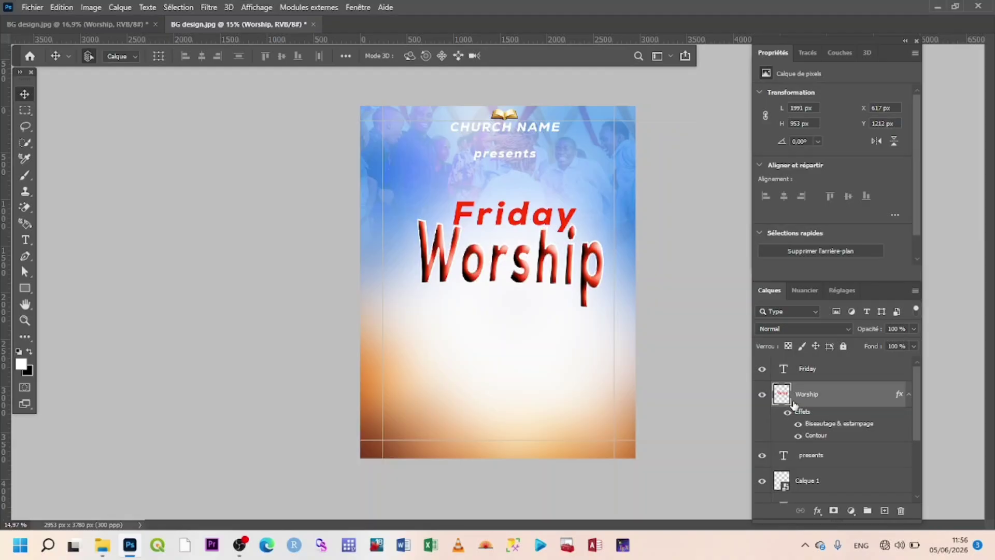
Rasterize the Friday text layer into pixels.
click(542, 217)
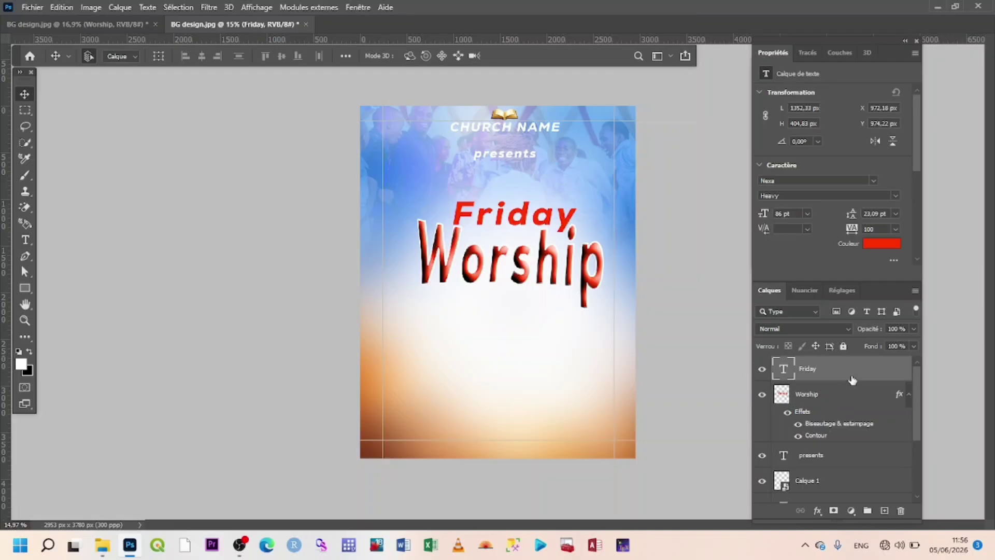
right_click(866, 369)
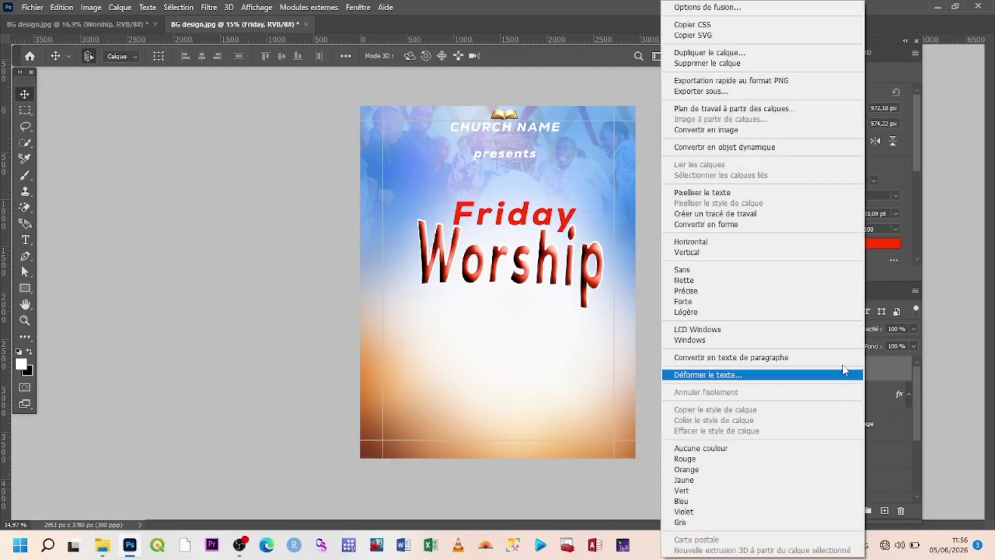
click(729, 194)
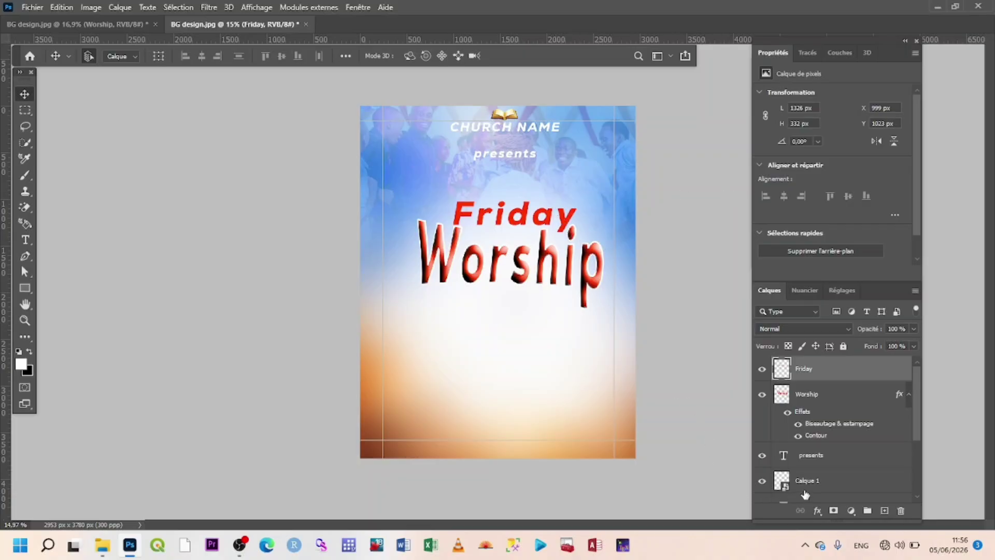
Give the Friday layer an inner Bevel & Emboss at 100% depth and 103 px size, plus a centred 17 px white stroke.
click(817, 512)
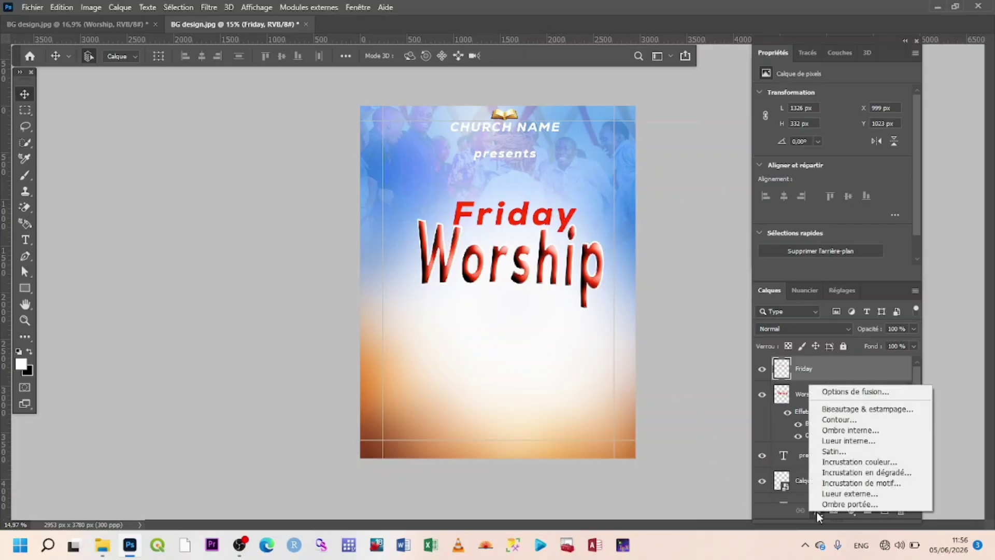
click(858, 410)
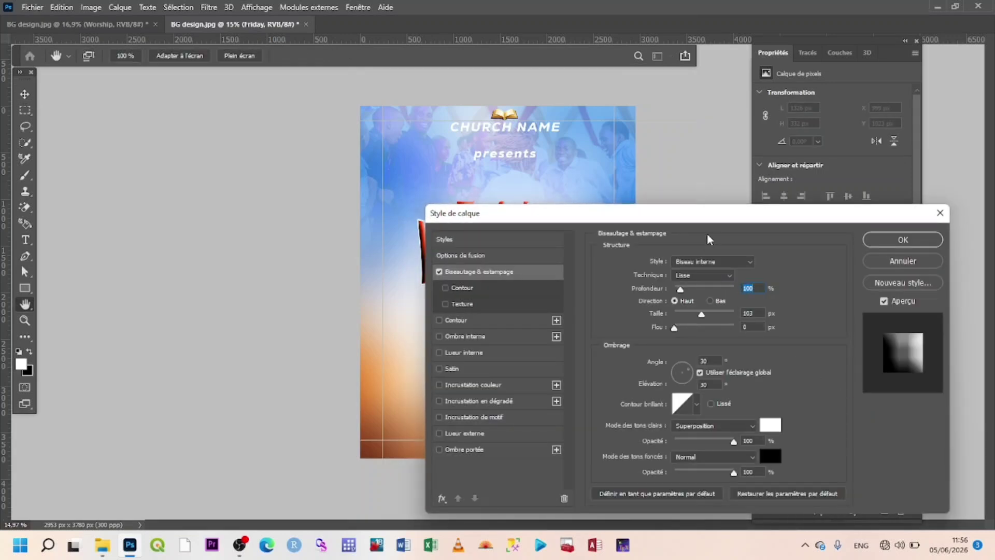
drag(751, 218, 910, 162)
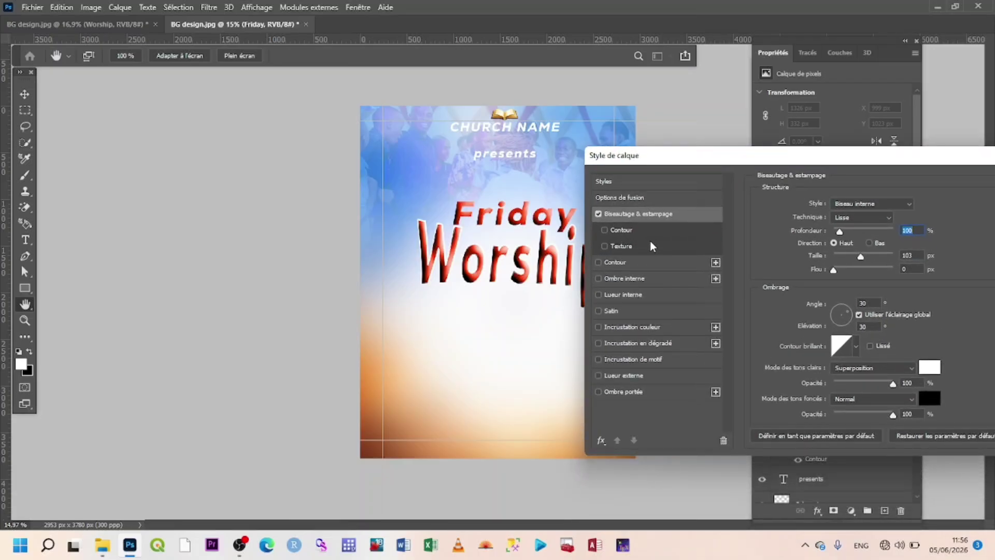
click(599, 262)
click(659, 267)
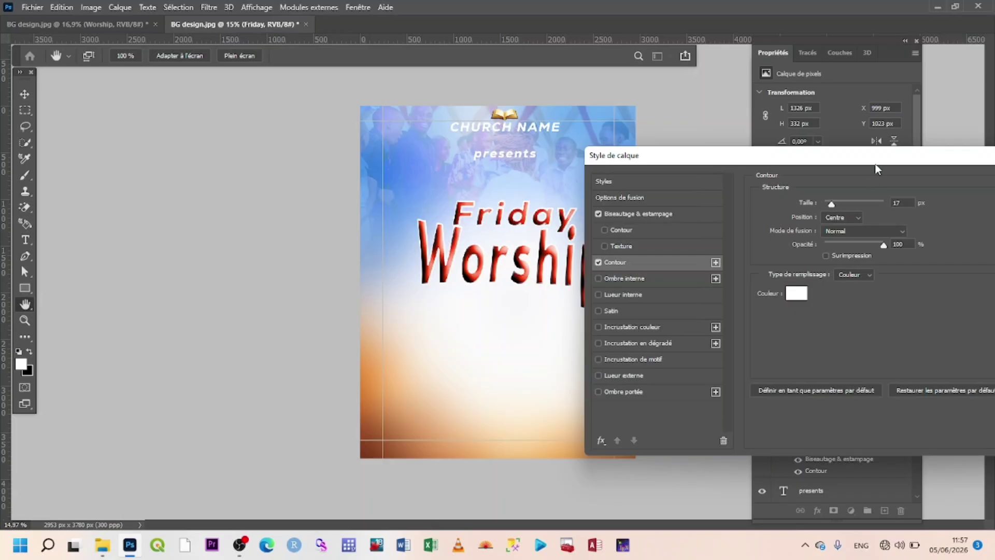
drag(876, 169, 594, 319)
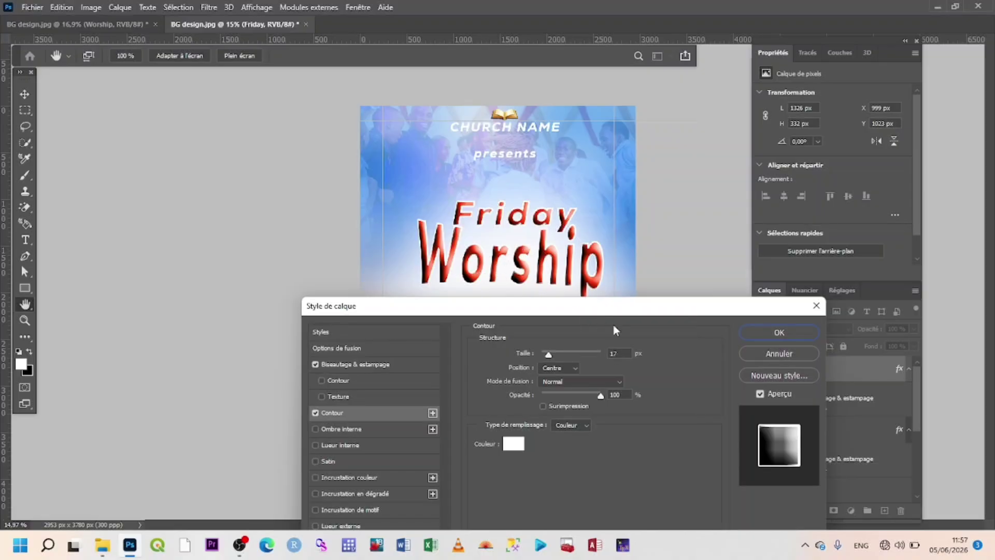
click(783, 328)
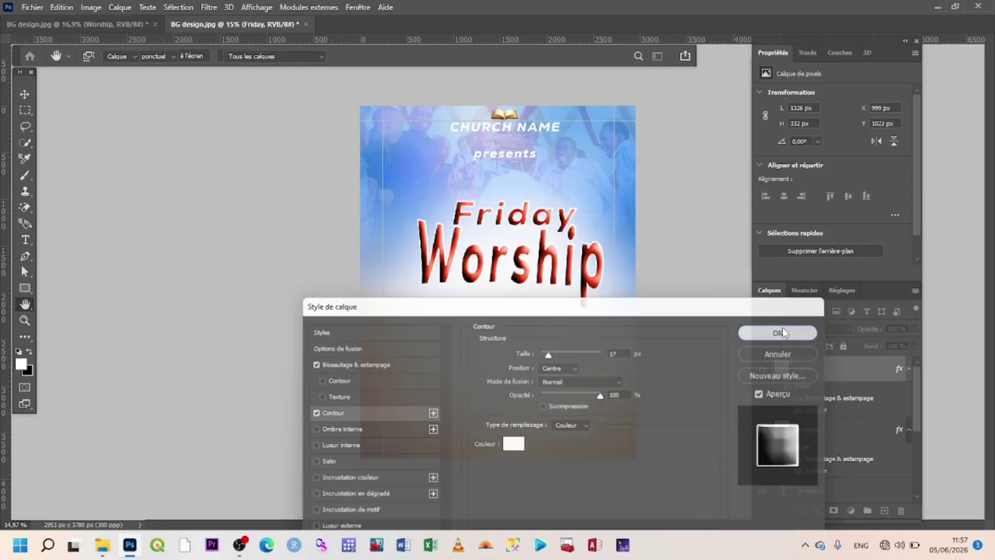
scroll(520, 239, up, 2)
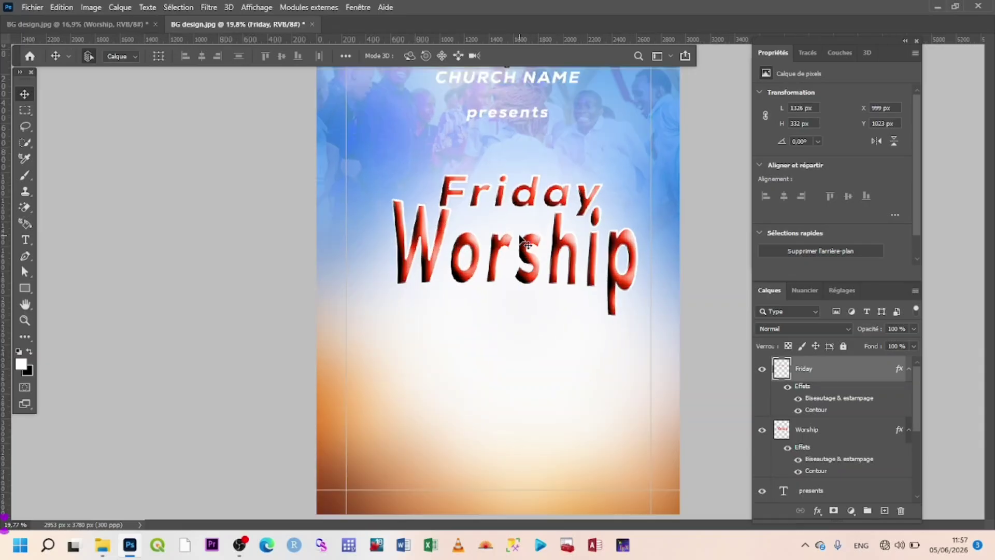
scroll(520, 239, down, 1)
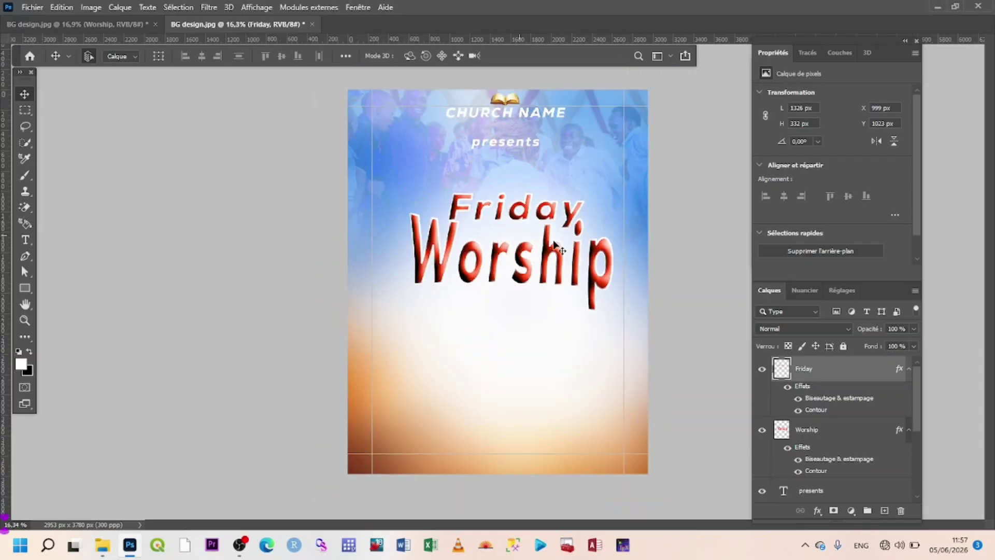
Combine the Friday and Worship layers into one smart object.
shift+click(819, 431)
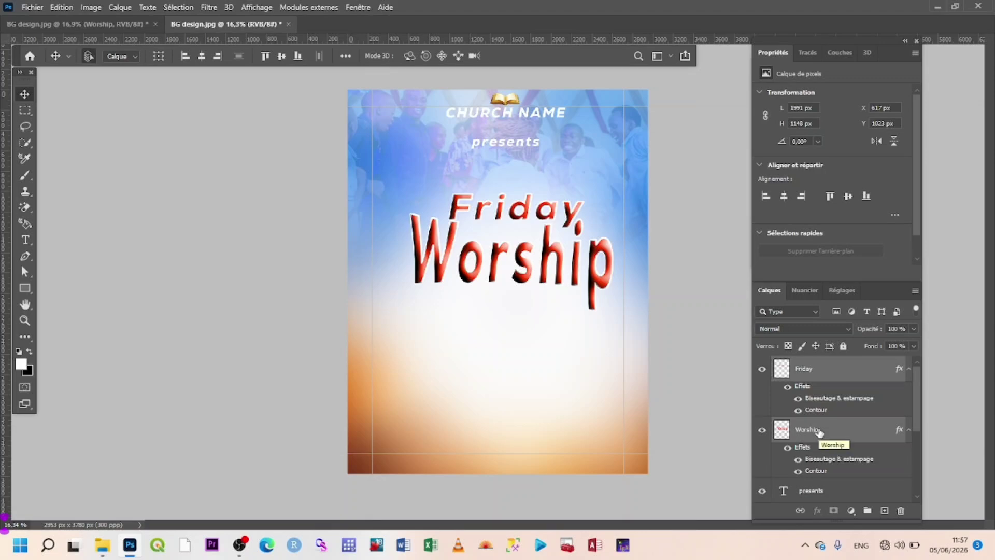
right_click(819, 431)
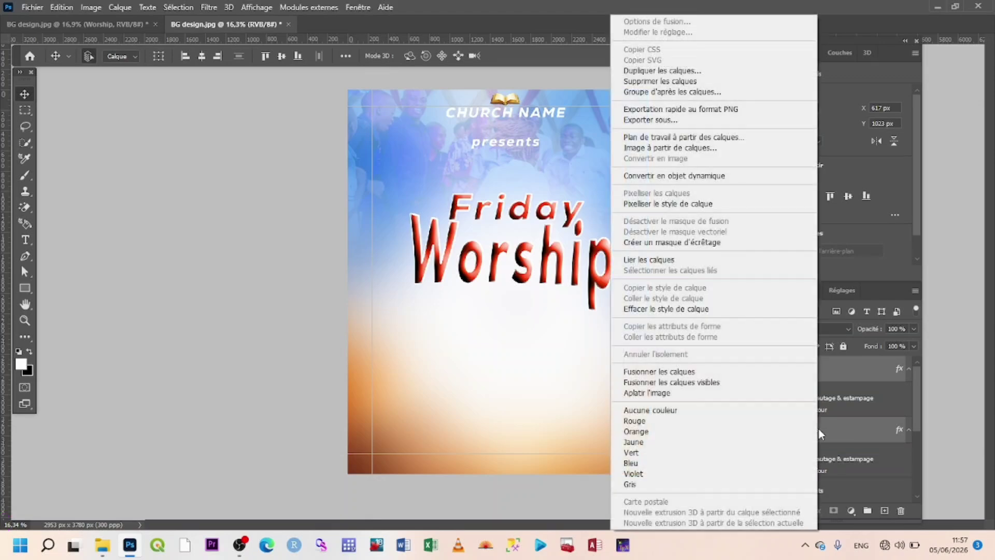
click(666, 176)
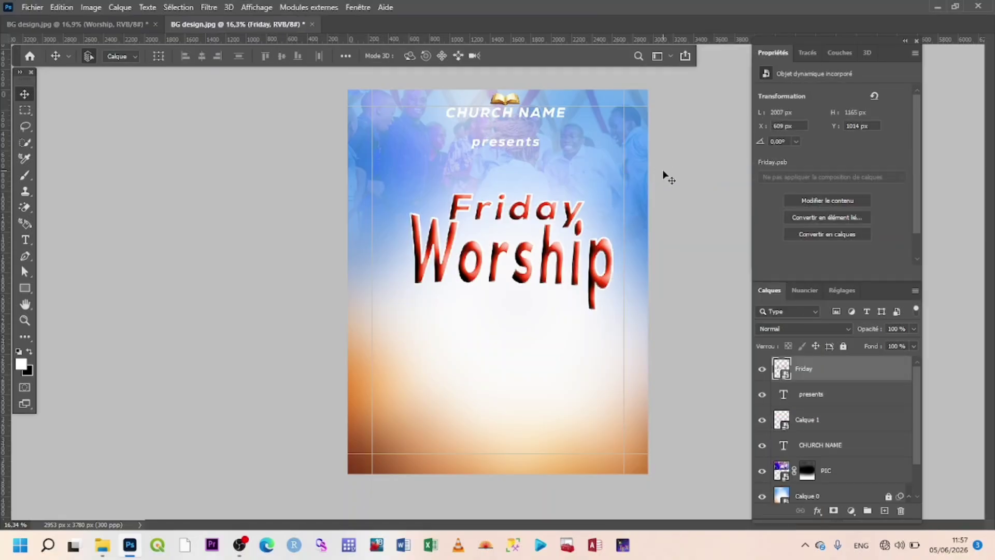
Rotate the combined Friday Worship title to about 0.74° and shift it slightly left to about X 557 px, Y 1017 px.
key(ctrl+t)
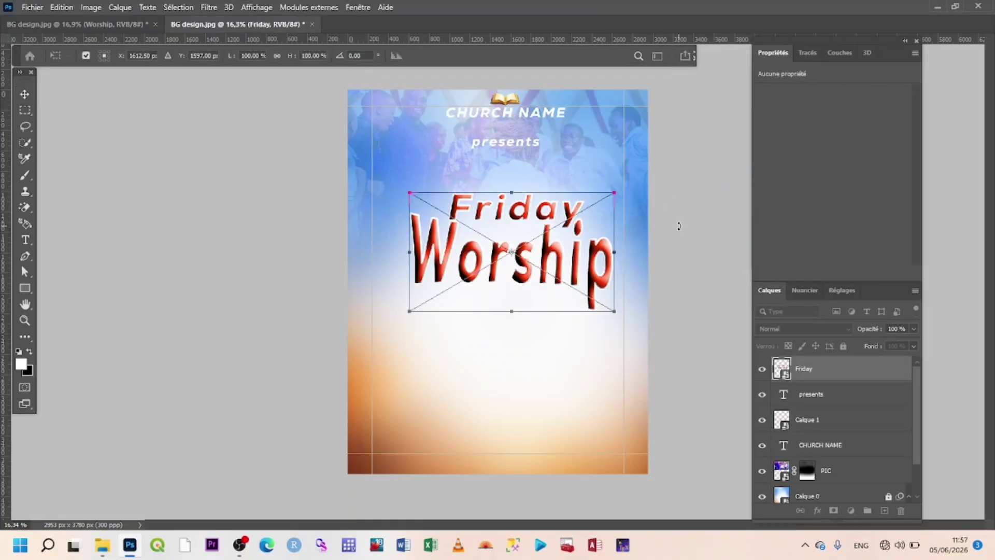
drag(643, 270, 642, 274)
key(Return)
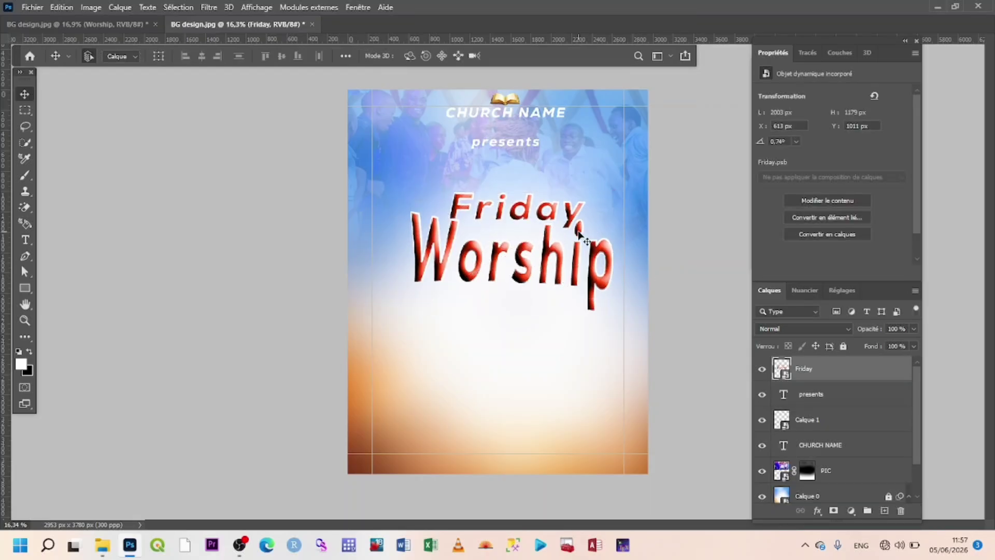
mouse_move(579, 233)
mouse_down()
mouse_move(549, 214)
mouse_move(575, 234)
mouse_up()
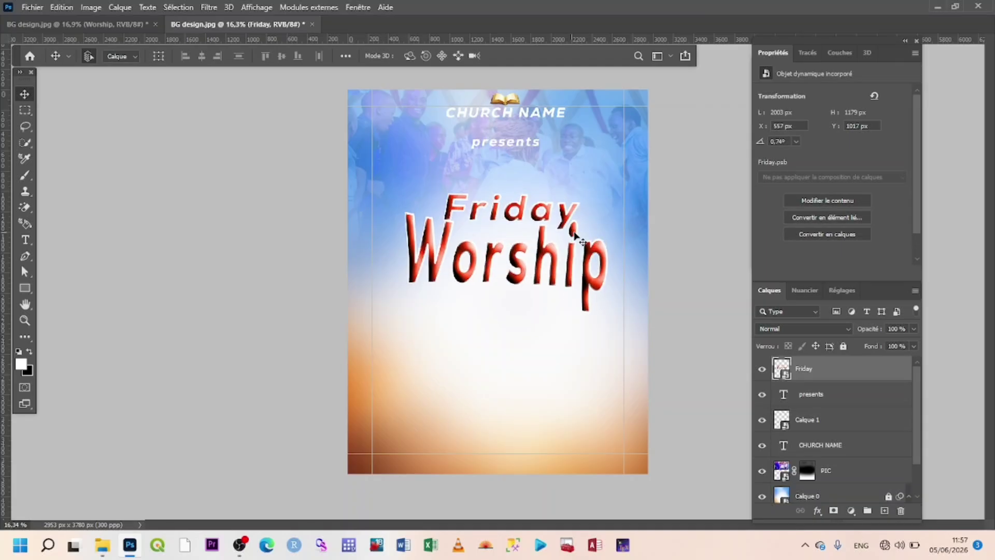
Tilt the combined Friday Worship title counterclockwise to a rotation of about -1.56°.
click(612, 268)
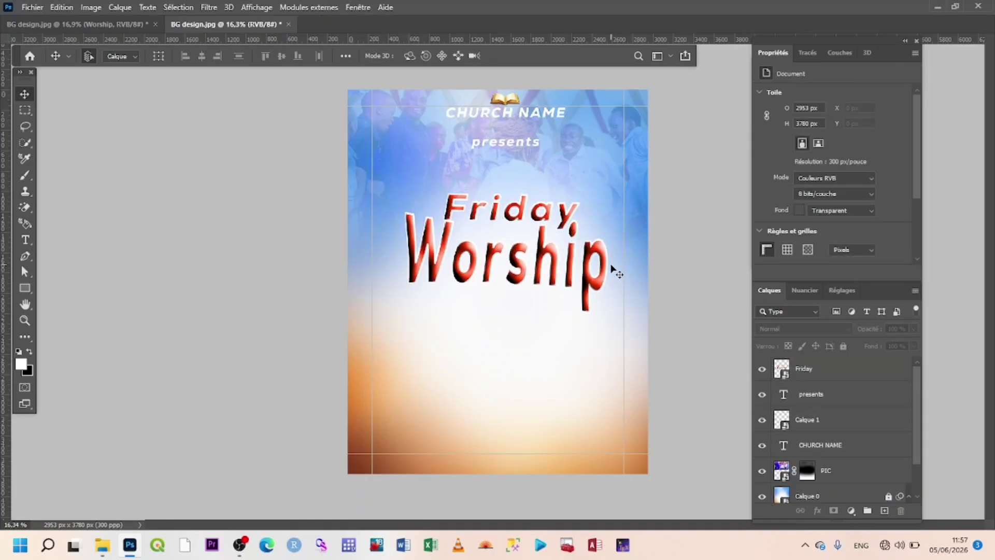
click(601, 273)
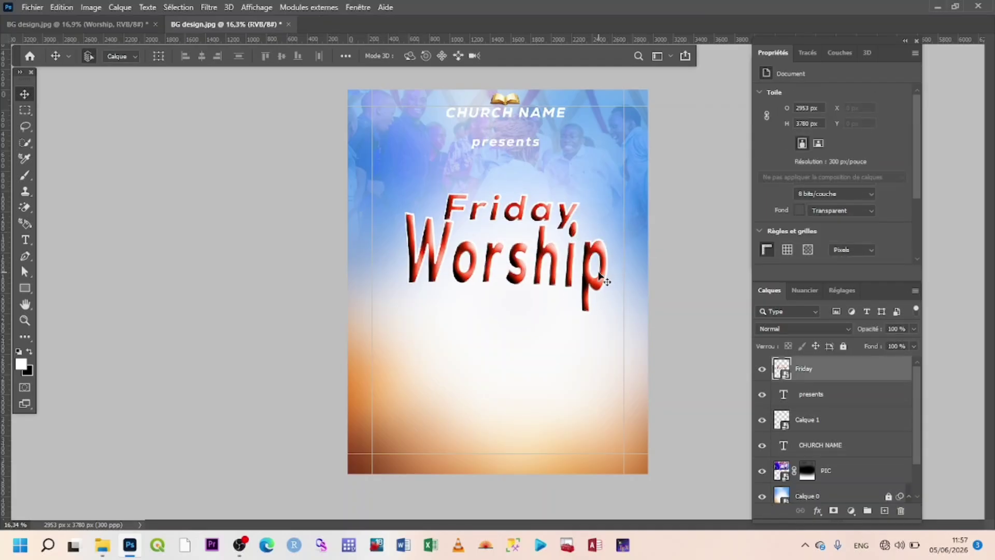
key(ctrl+t)
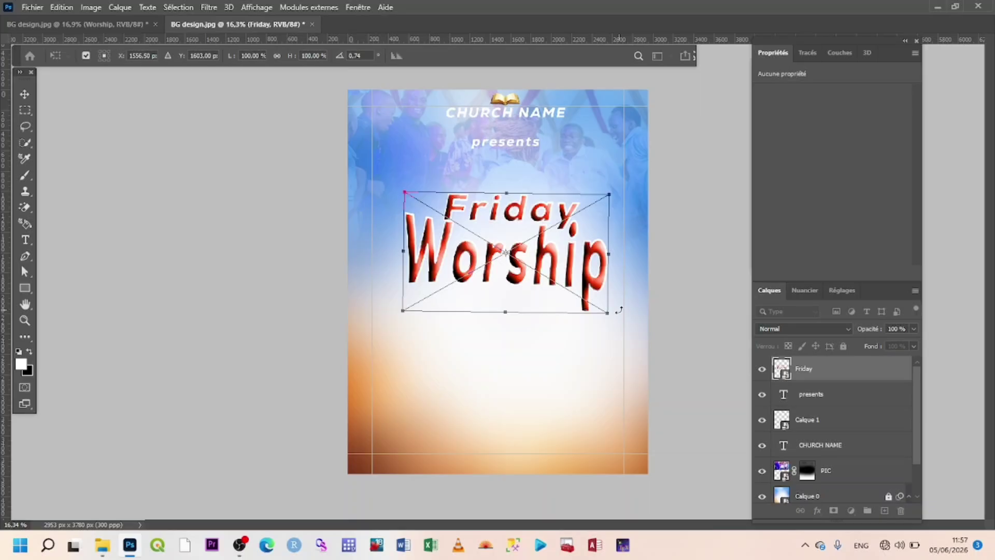
drag(618, 310, 619, 305)
key(Return)
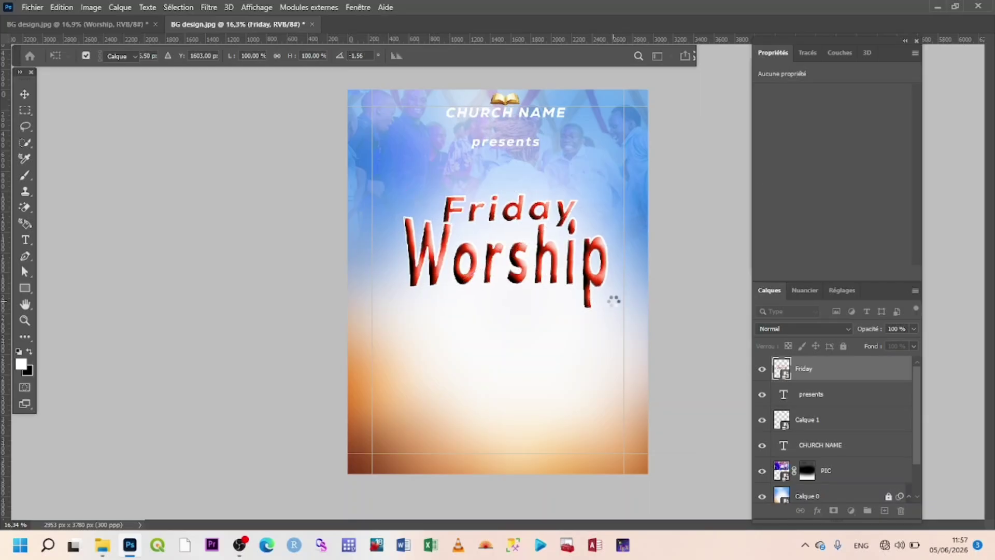
scroll(564, 258, up, 1)
scroll(564, 258, down, 1)
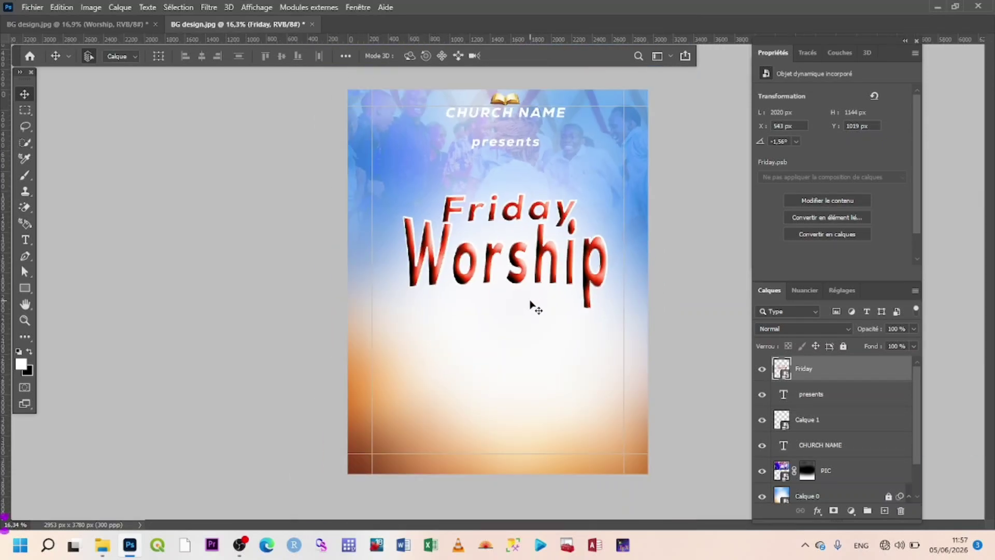
Consult the finished reference flyer and embed the image "use pic" from the TUTO folder as a new layer above the title.
click(125, 26)
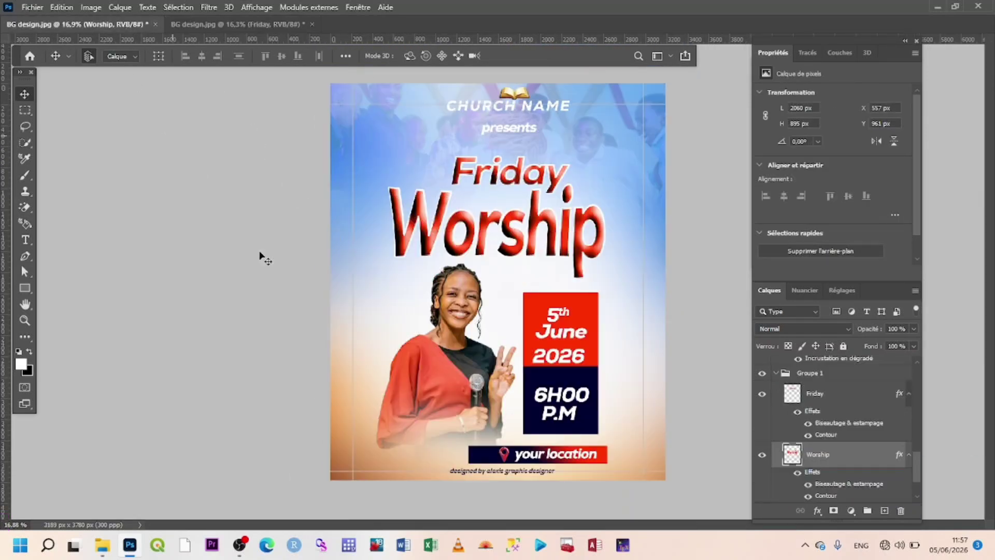
scroll(469, 354, down, 1)
scroll(469, 354, up, 1)
scroll(469, 355, down, 1)
click(245, 24)
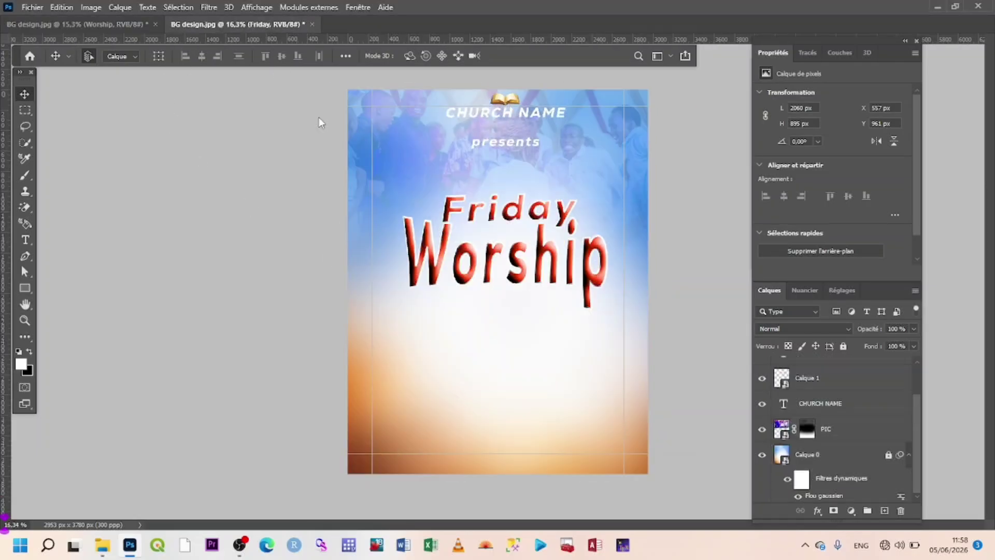
click(31, 6)
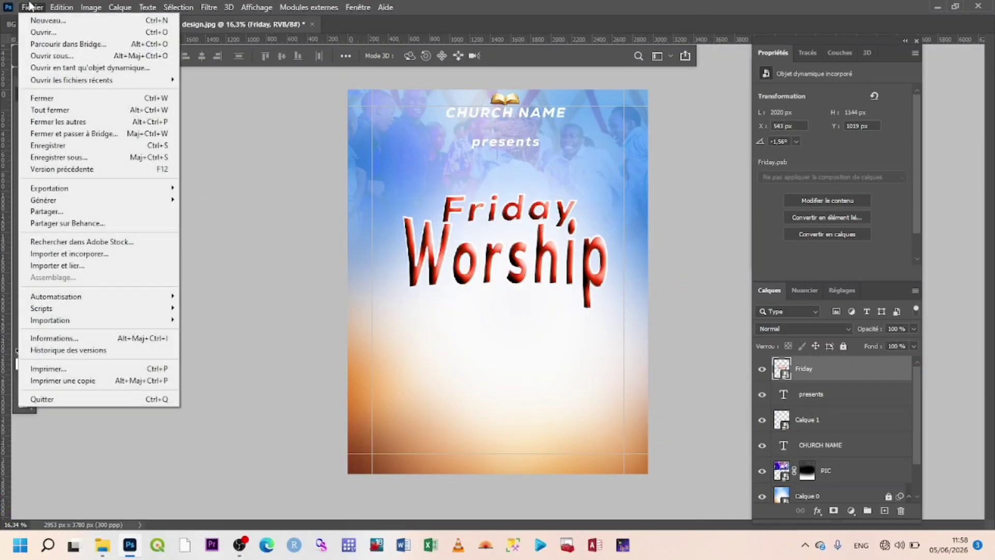
click(66, 254)
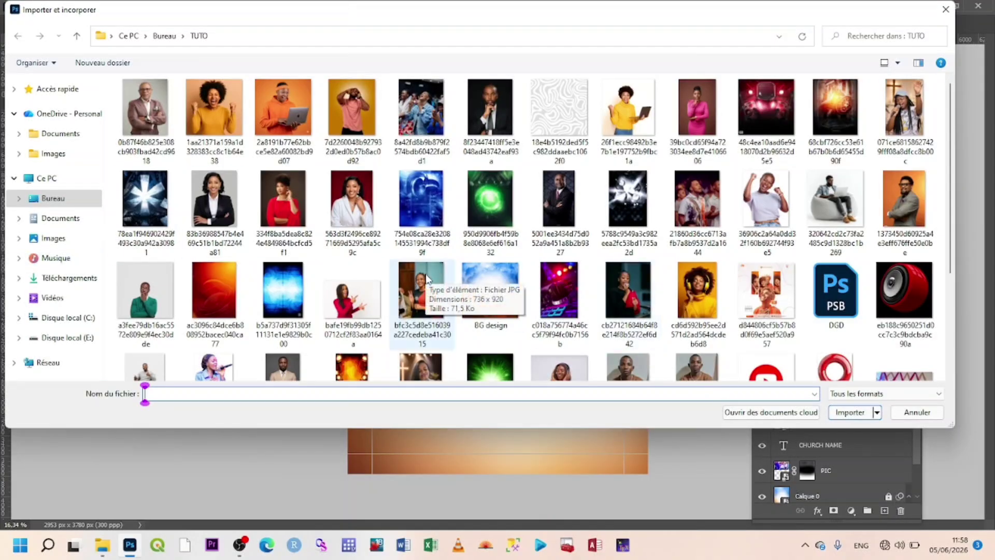
scroll(426, 278, down, 3)
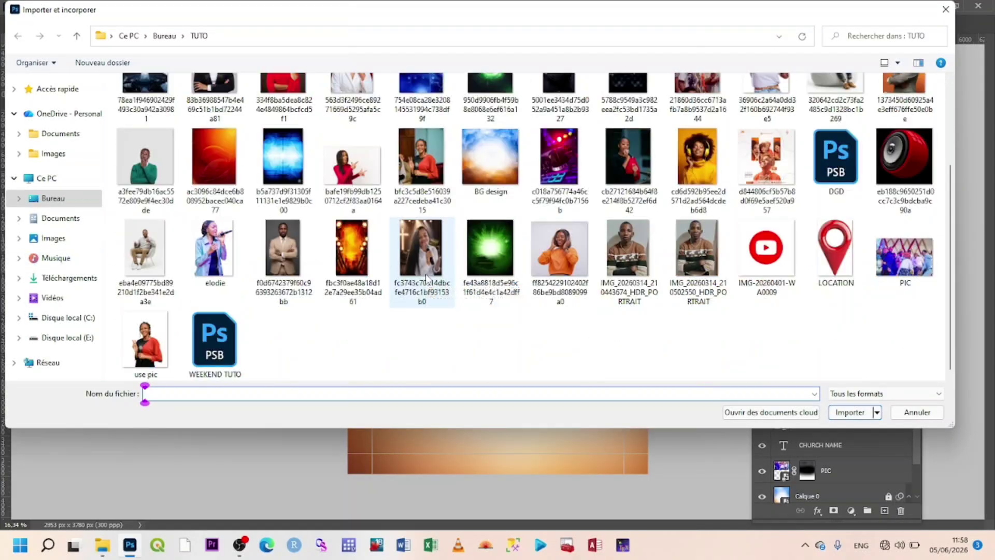
click(158, 364)
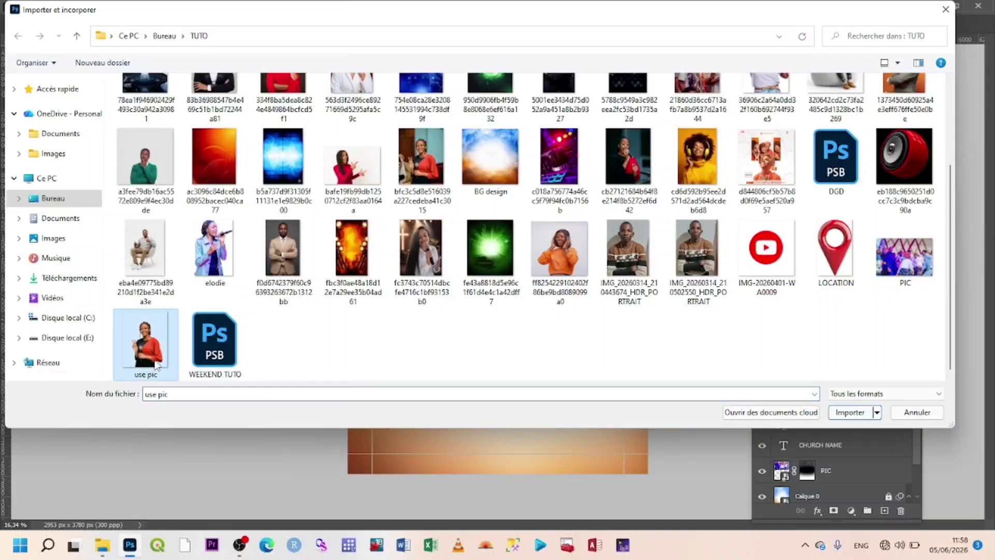
click(842, 413)
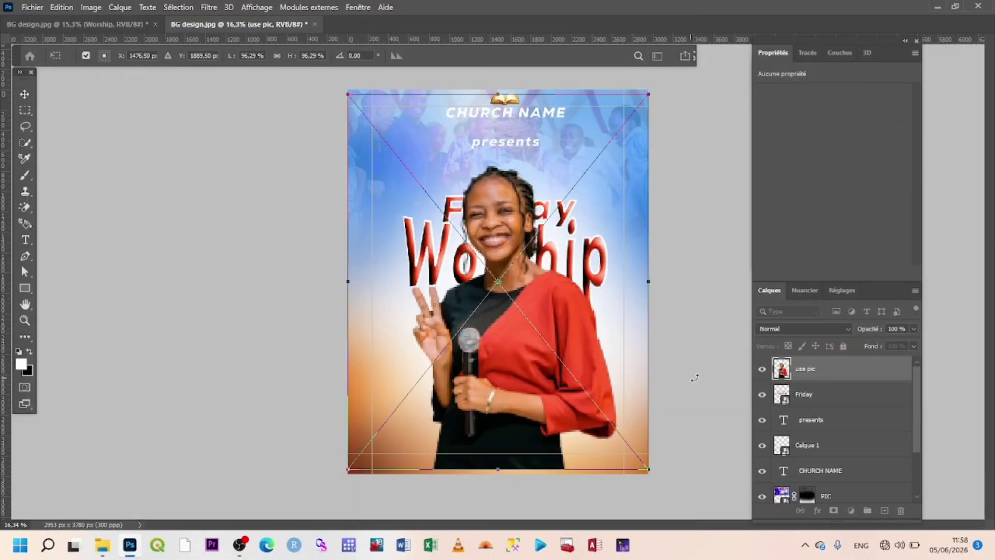
key(Return)
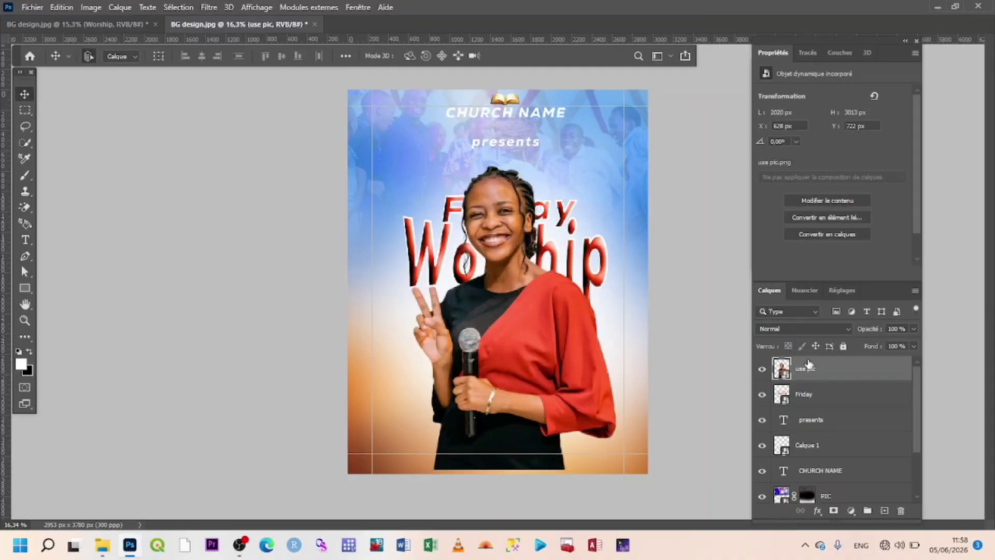
Shift the woman's photo slightly left and down, then flip it horizontally with Free Transform.
drag(563, 346, 551, 348)
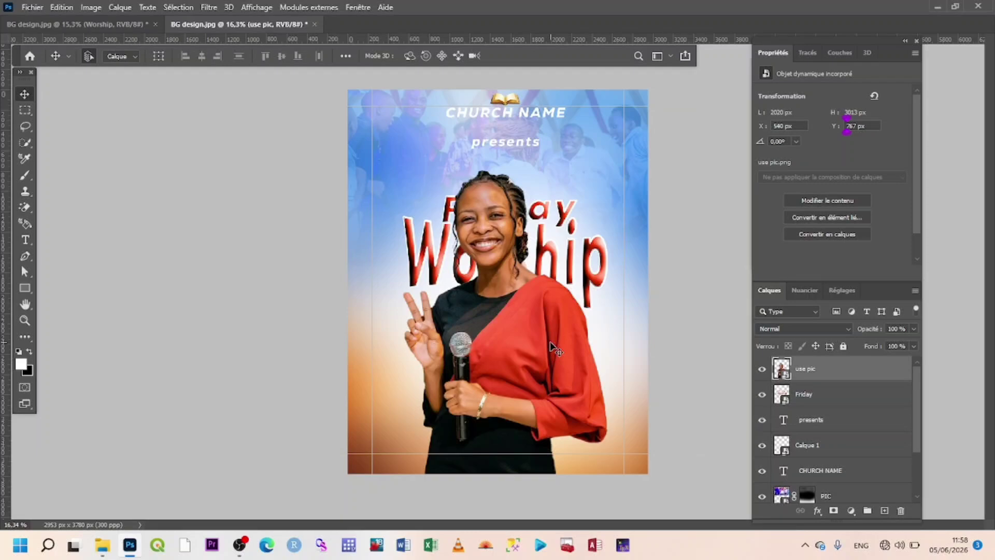
key(ctrl+t)
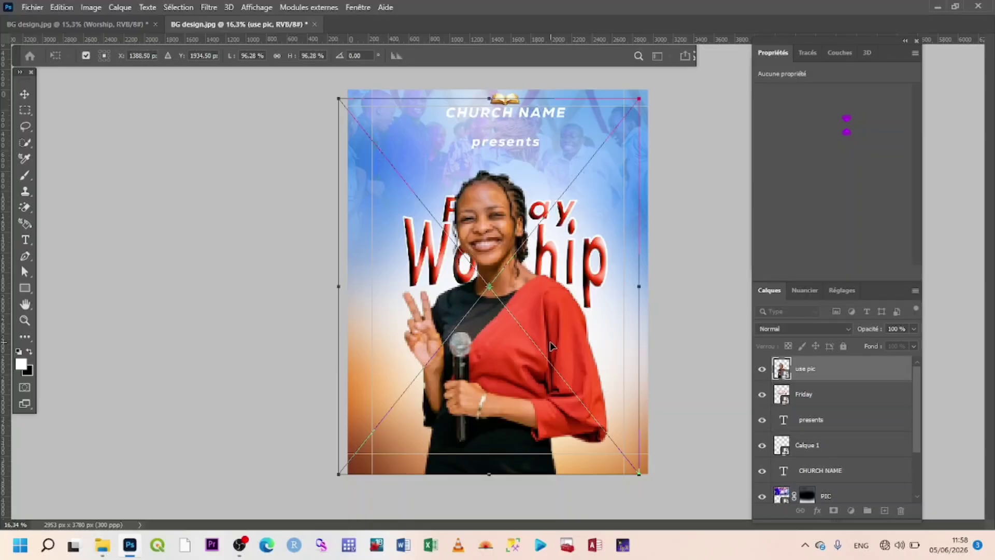
right_click(550, 342)
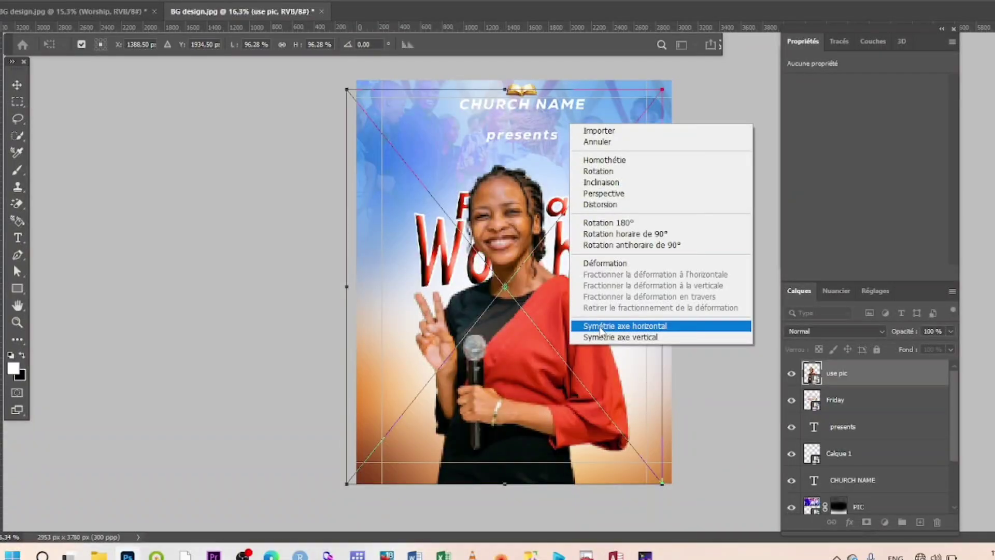
click(602, 326)
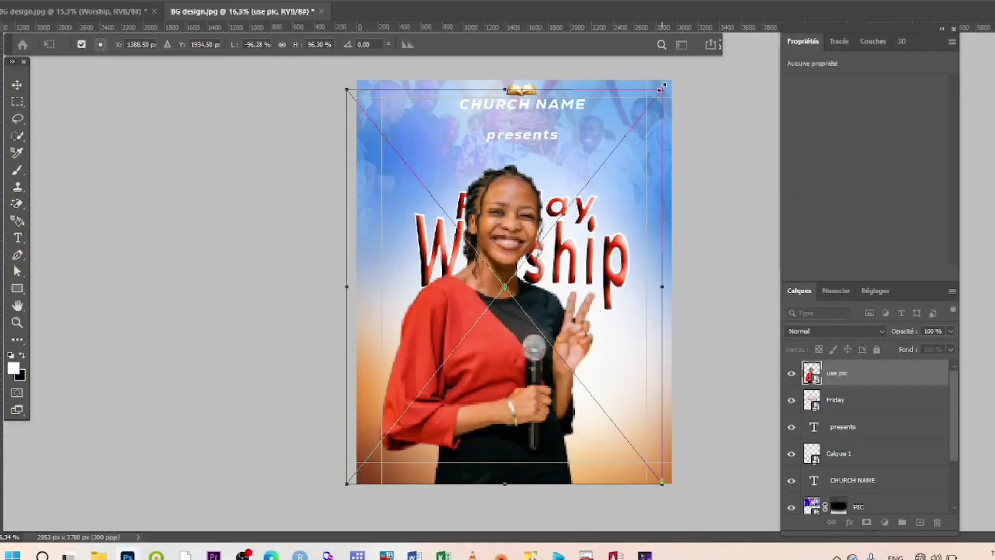
Scale the flipped photo of the woman down to about 60.7% and place it in the flyer's lower left, below the title.
drag(662, 88, 582, 232)
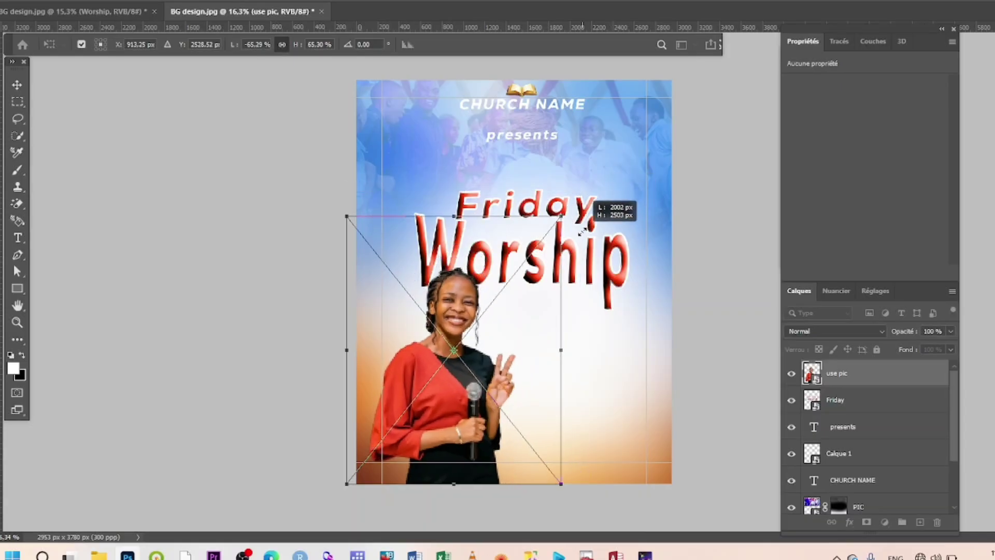
drag(469, 338, 486, 333)
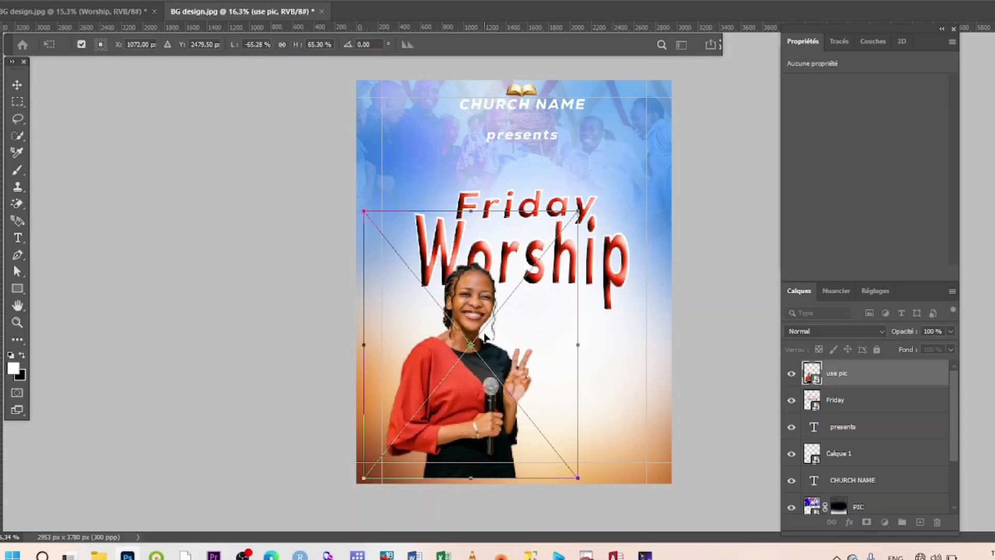
drag(580, 206, 565, 224)
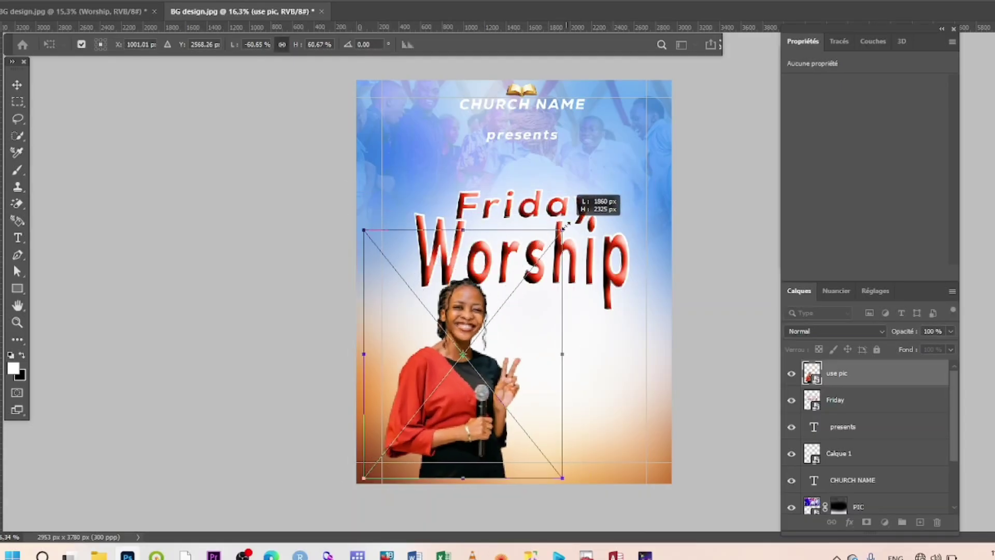
key(Return)
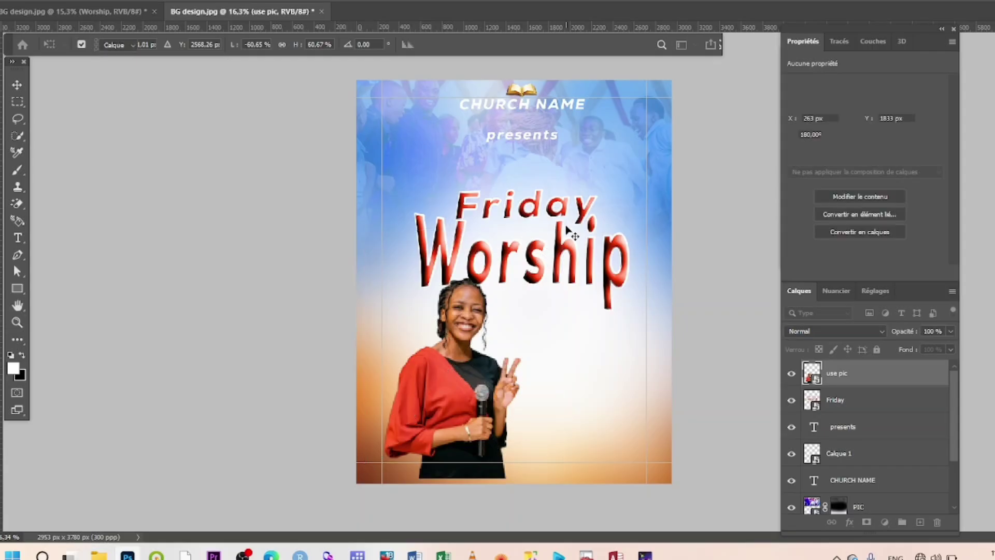
Nudge the Friday Worship title up and left to about X 467 px, Y 802 px.
click(619, 279)
key(Up)
key(Up)
key(Up)
key(Up)
key(Up)
key(Up)
key(Up)
key(Up)
key(Up)
key(Up)
key(Up)
key(Up)
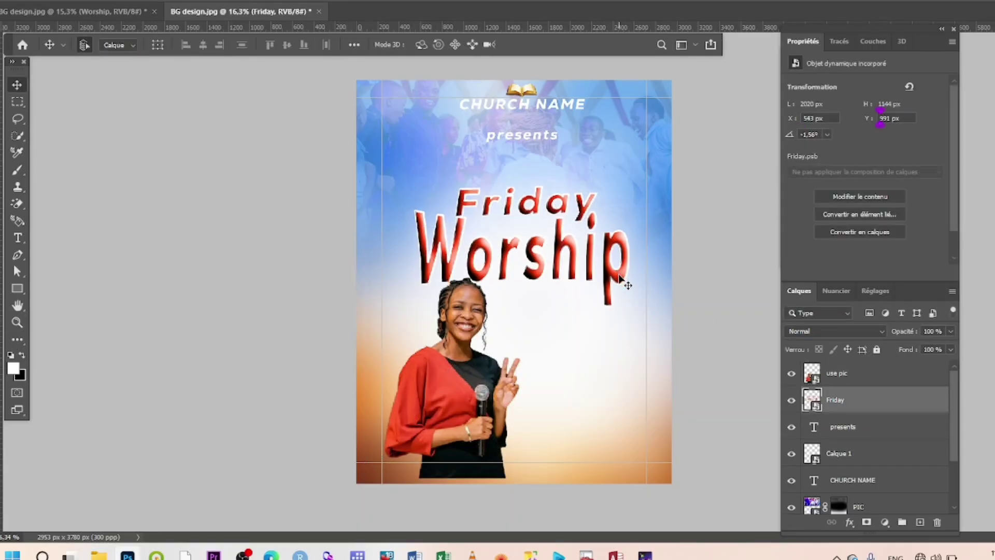
key(Left)
key(Left)
key(Left)
key(Left)
key(Left)
key(Left)
key(Left)
key(Left)
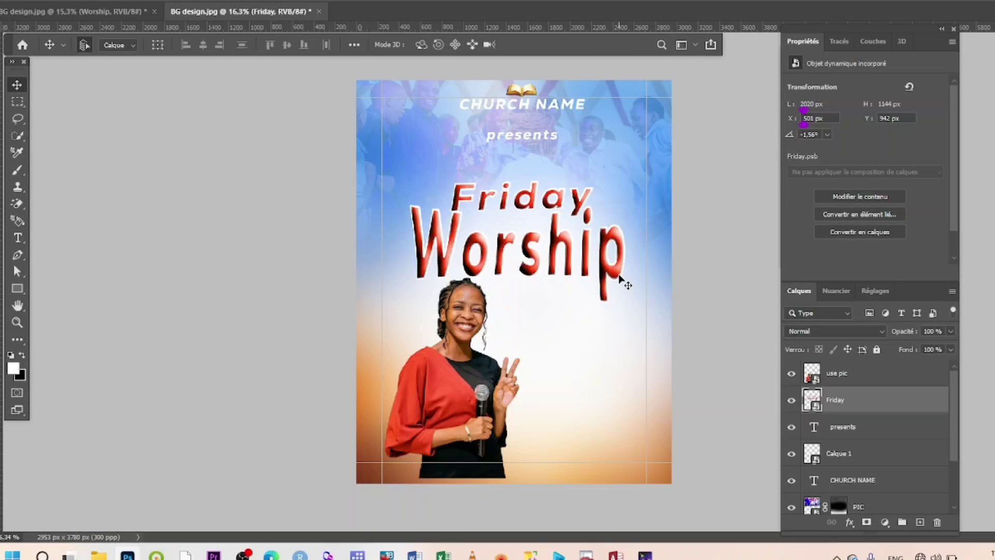
key(Up)
key(Up)
key(Up)
key(Up)
key(Left)
key(Left)
key(Left)
key(Left)
key(Left)
key(Left)
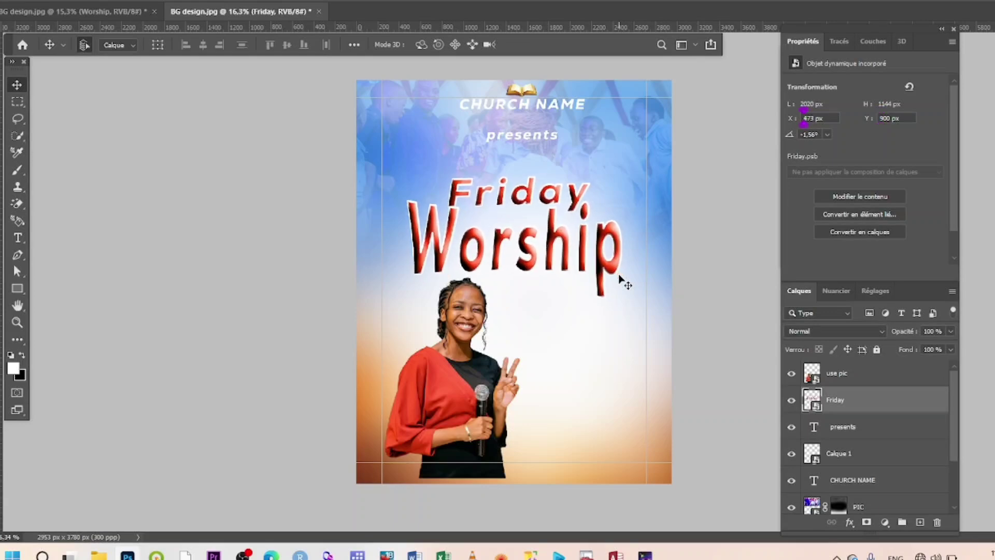
key(Up)
key(Up)
key(Up)
key(Up)
key(Up)
key(Up)
key(Up)
key(Right)
key(Right)
key(Right)
key(Right)
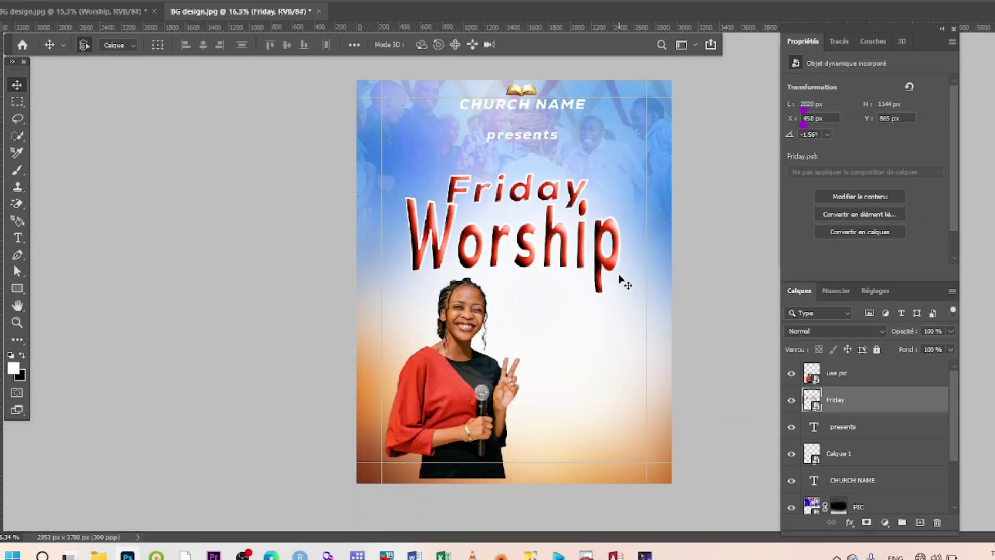
key(Left)
key(Left)
key(Left)
key(Up)
key(Up)
key(Up)
key(Up)
key(Up)
key(Up)
key(Up)
key(Up)
key(Up)
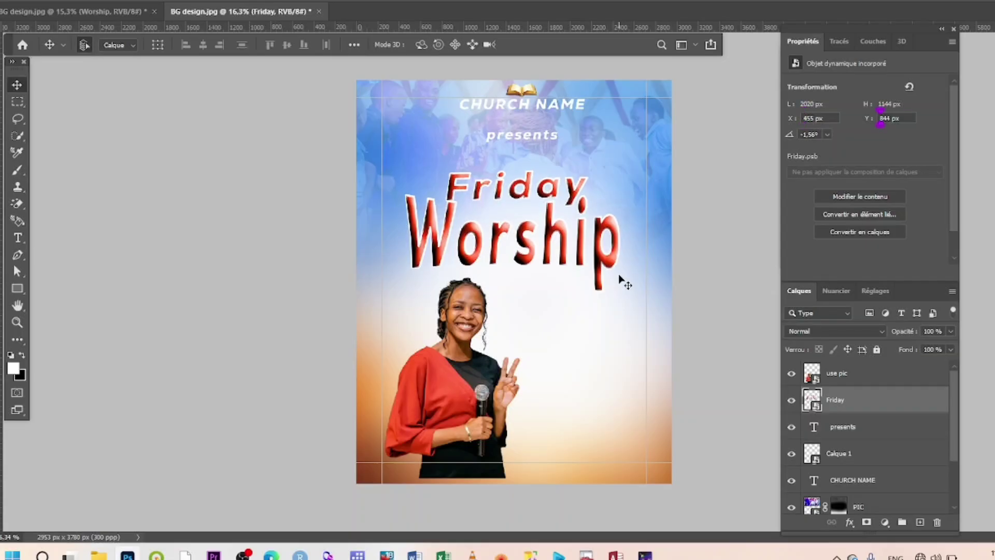
key(Right)
key(Right)
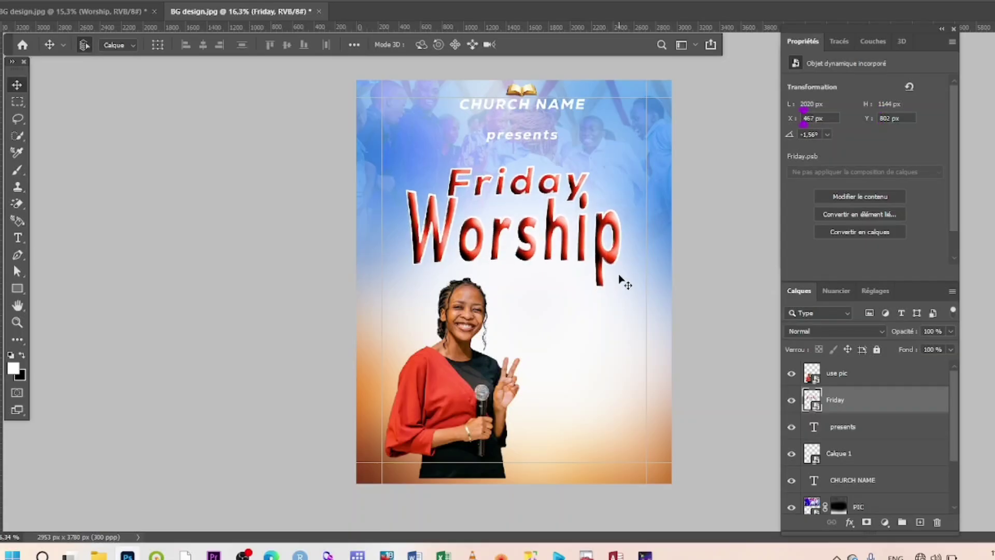
Enlarge the woman's photo to about 64.6% and position it at about X 307 px, Y 1695 px.
click(837, 375)
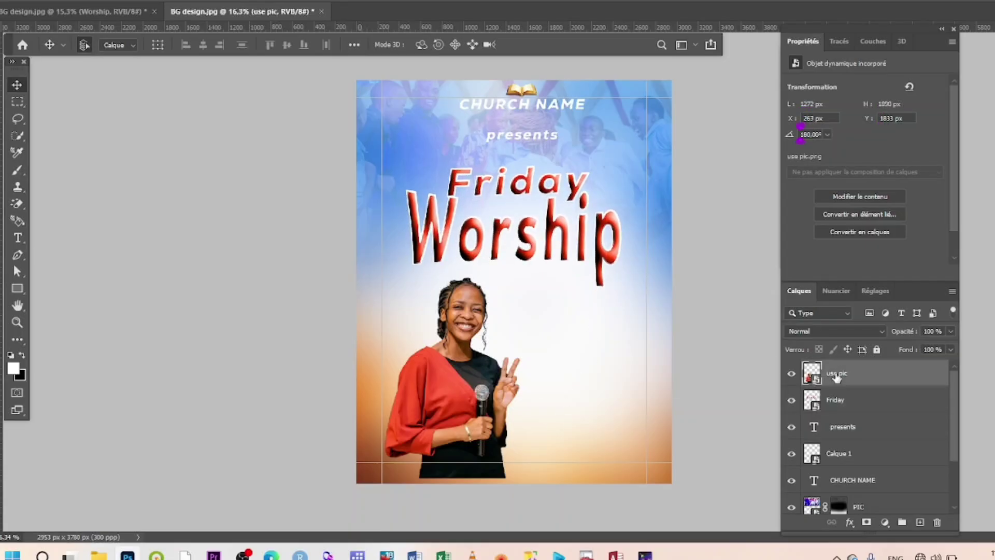
key(ctrl+t)
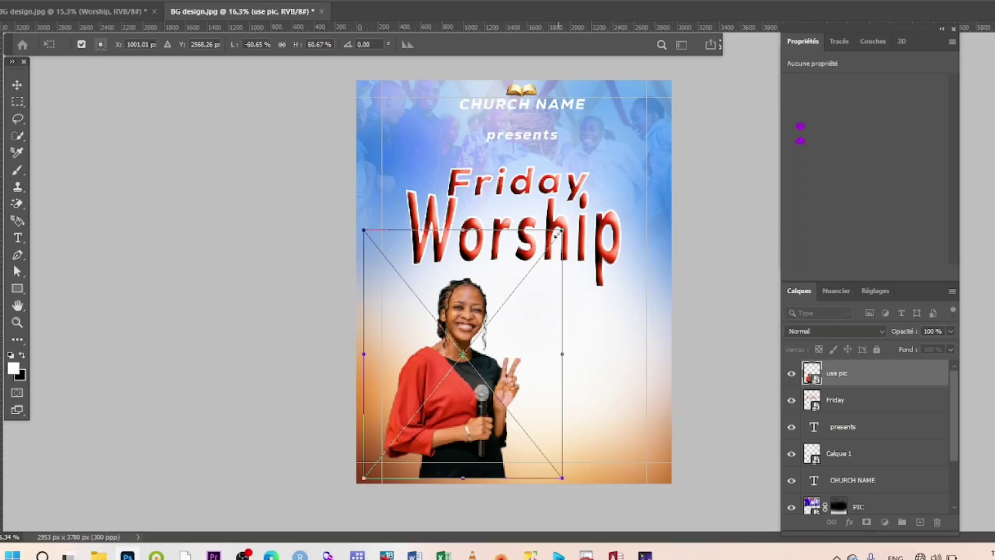
drag(561, 234, 577, 217)
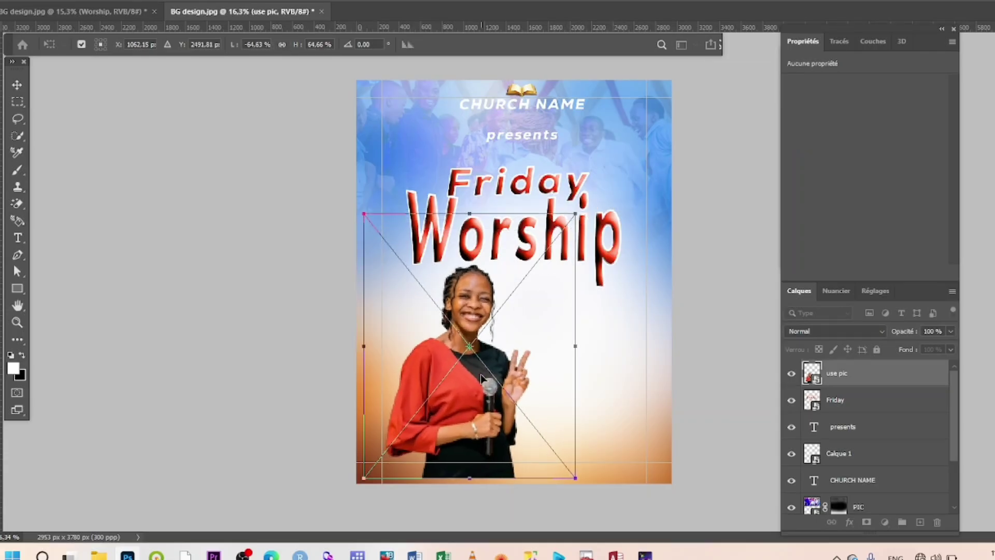
drag(481, 376, 484, 375)
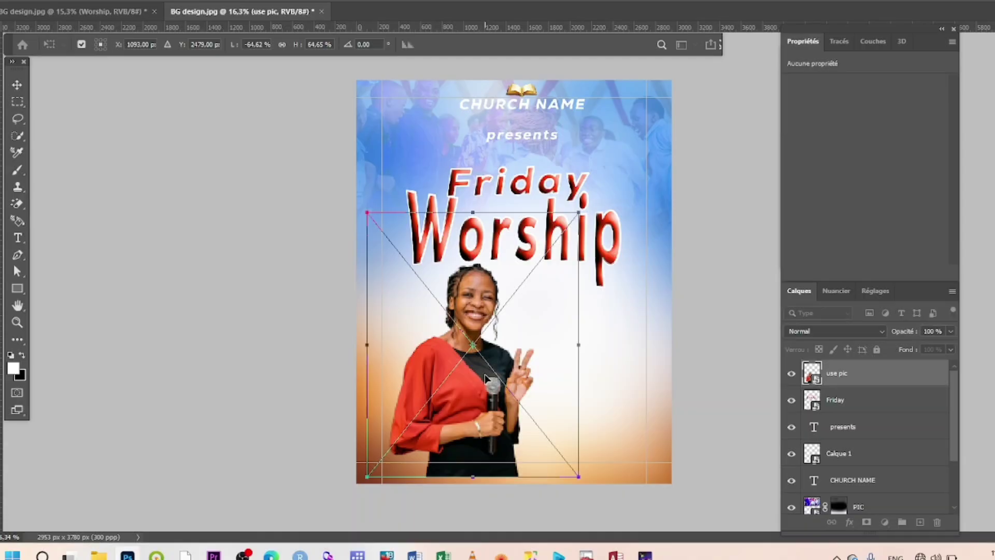
key(Return)
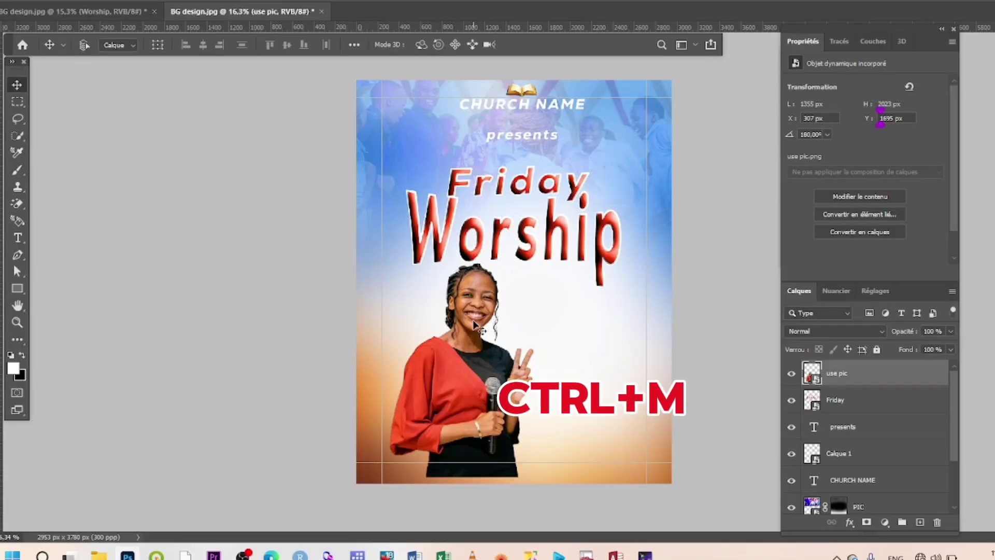
Brighten the woman's photo with a Curves adjustment, raising the RGB curve at input 79 to output 99.
key(ctrl+m)
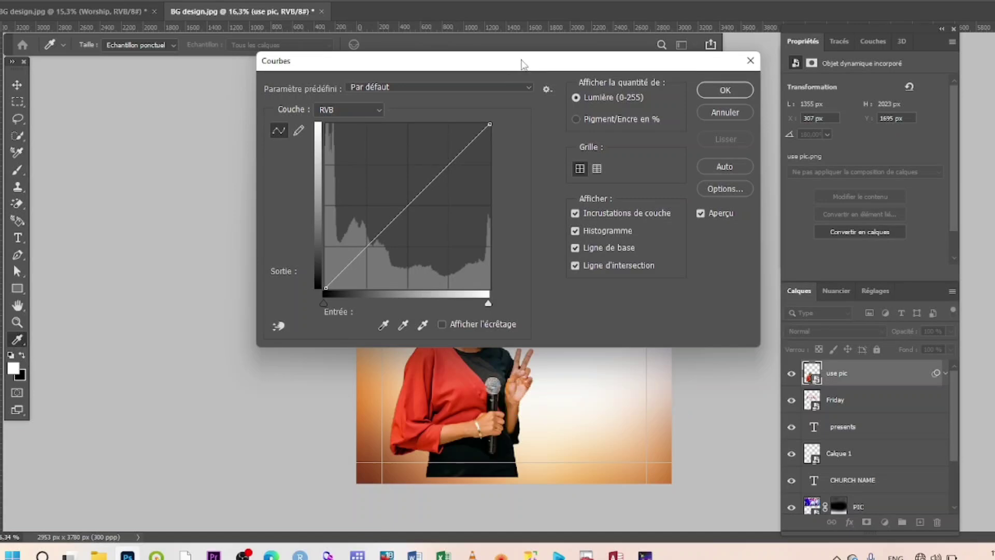
drag(522, 66, 842, 168)
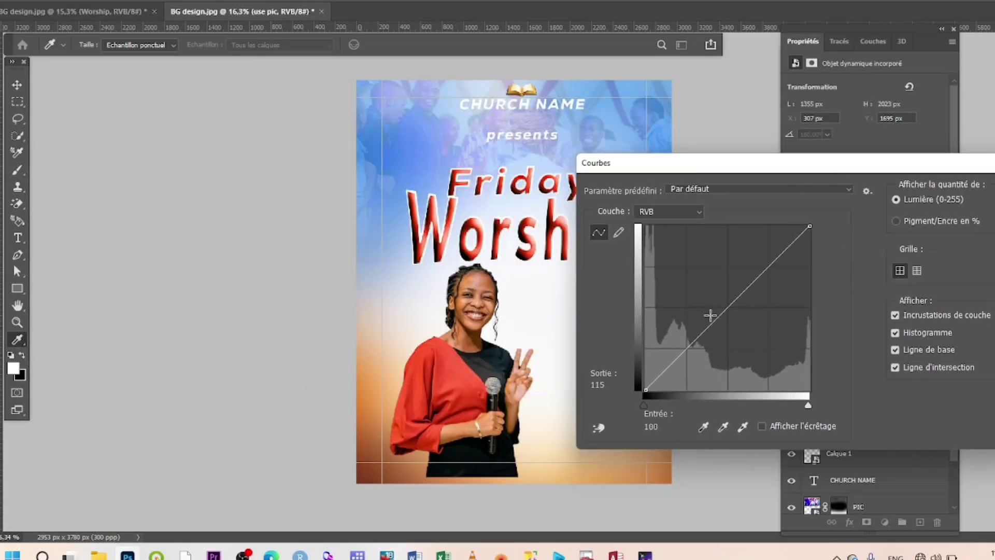
mouse_move(713, 325)
mouse_down()
mouse_move(673, 303)
mouse_move(696, 326)
mouse_up()
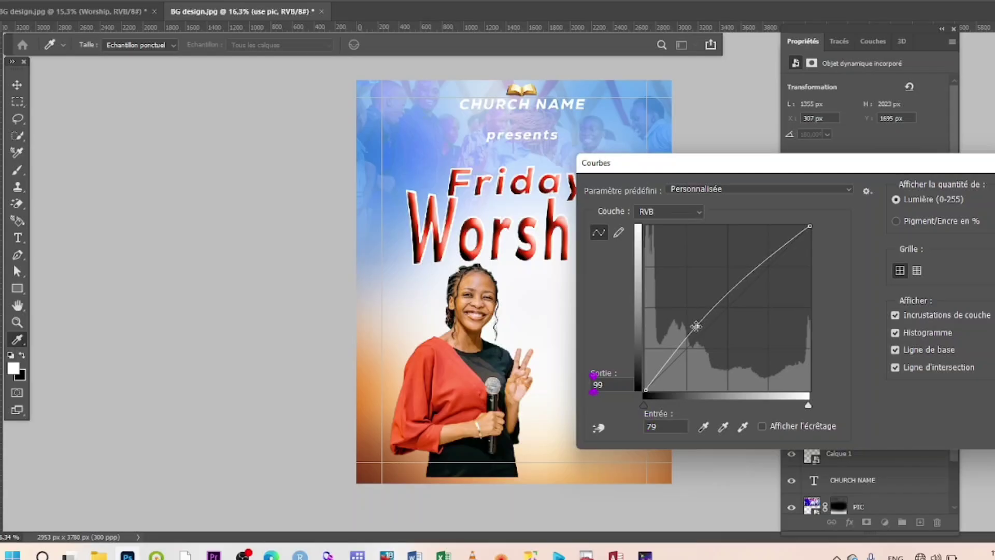
key(Return)
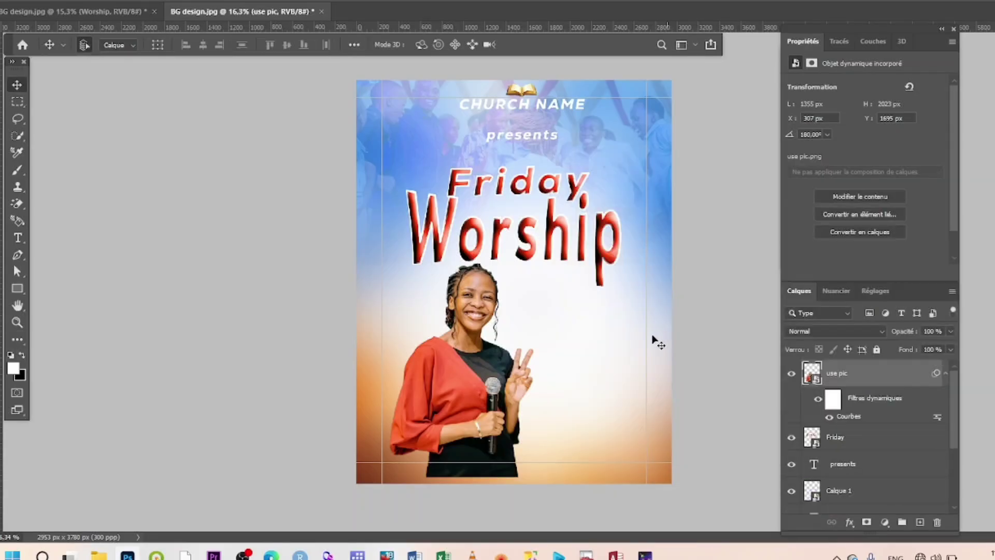
scroll(457, 292, up, 2)
scroll(457, 291, down, 1)
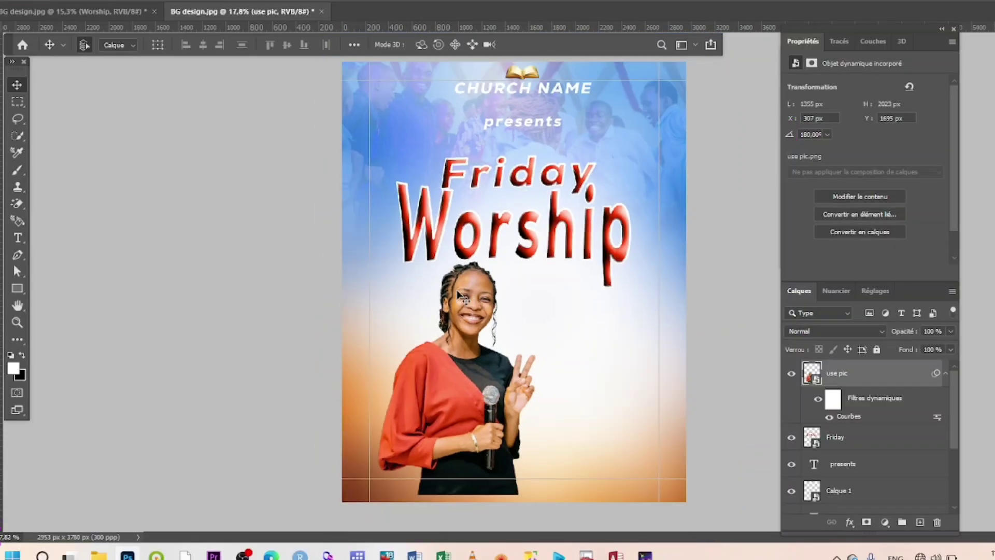
scroll(481, 428, down, 1)
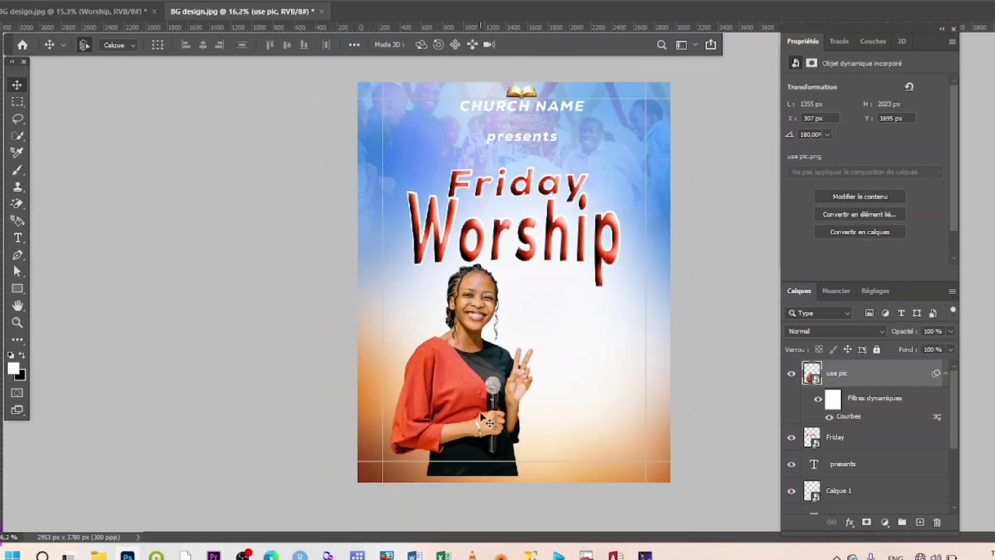
Consult the finished reference flyer and draw a rectangle of about 839 × 1403 px beside the woman, below the title.
click(125, 12)
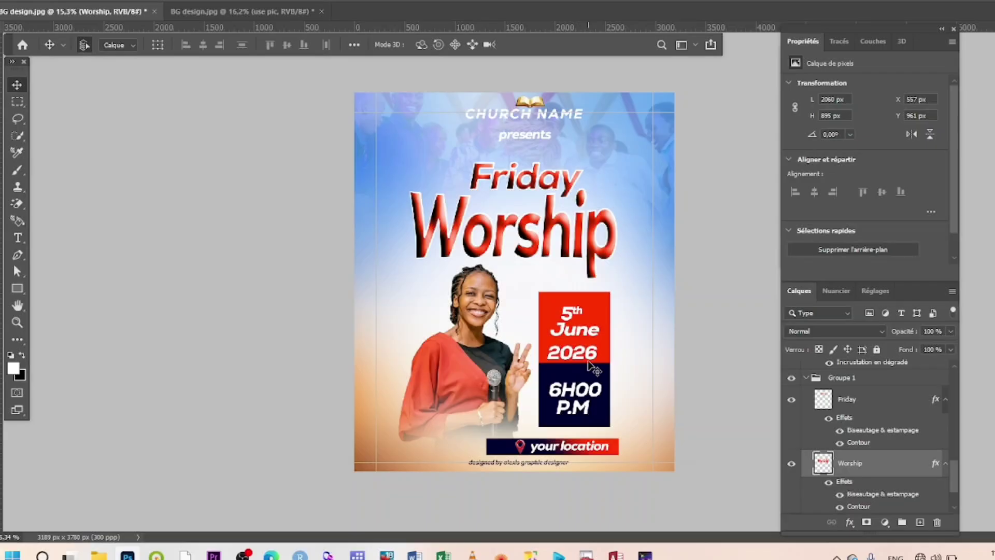
scroll(586, 362, up, 1)
scroll(587, 362, down, 1)
click(228, 11)
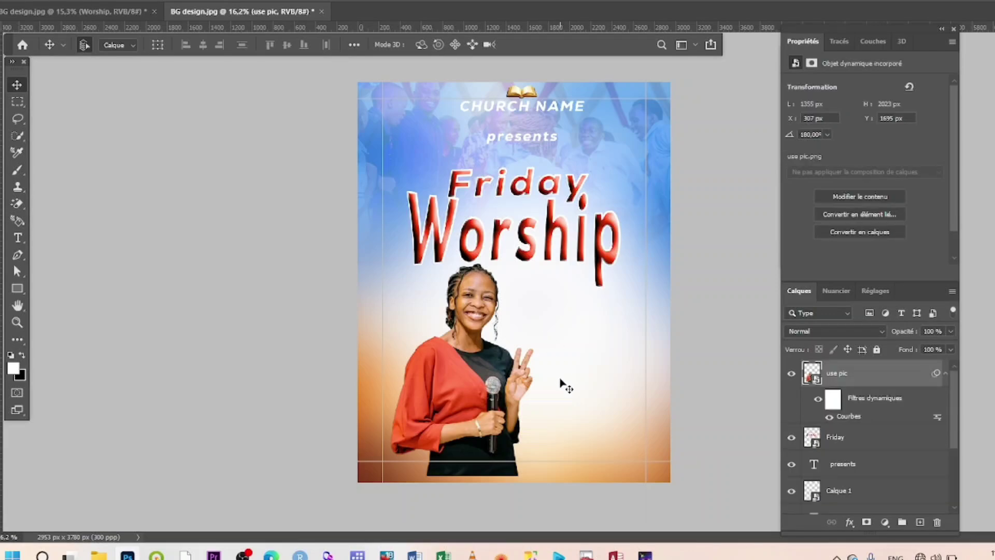
click(18, 290)
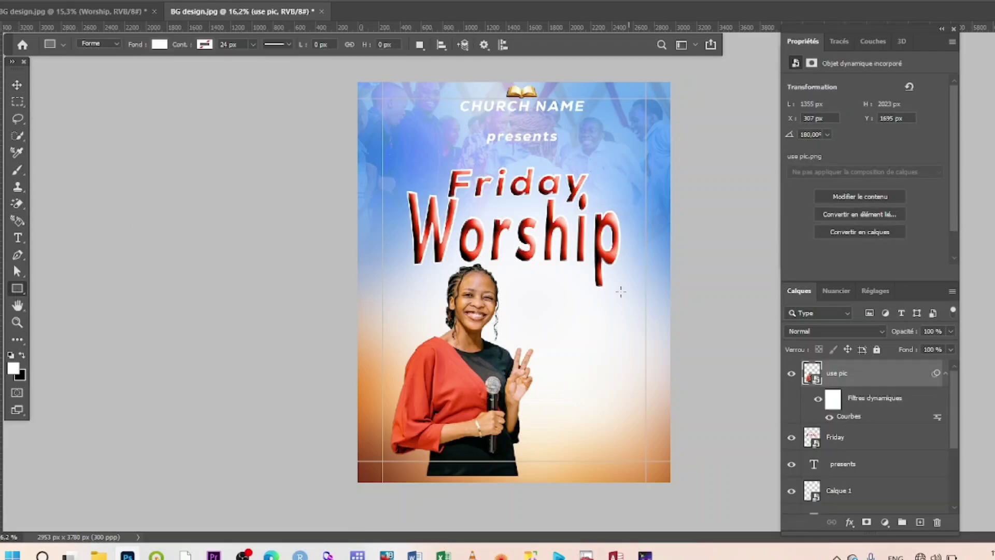
drag(551, 295, 595, 430)
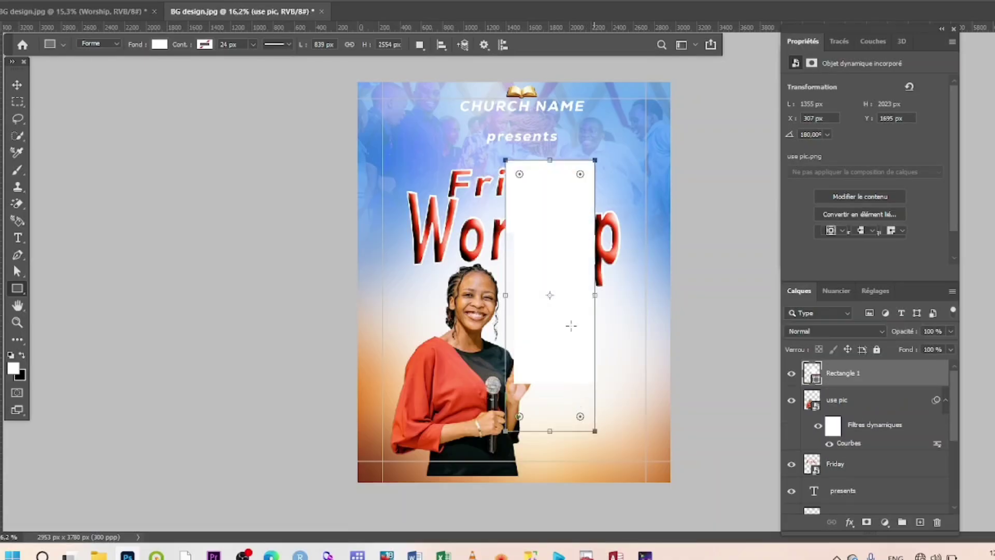
drag(551, 160, 552, 282)
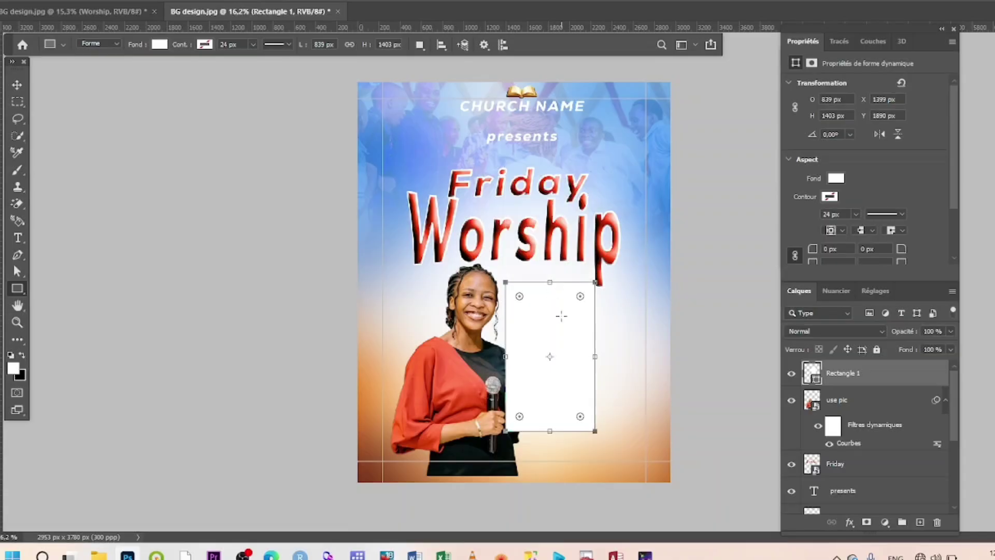
click(330, 180)
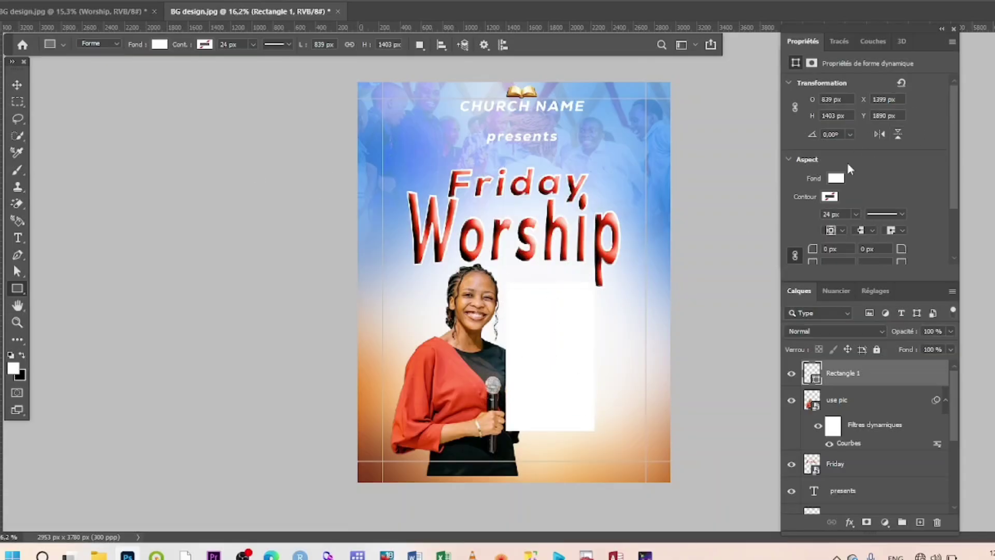
Fill the rectangle with the recently used dark navy colour.
click(837, 179)
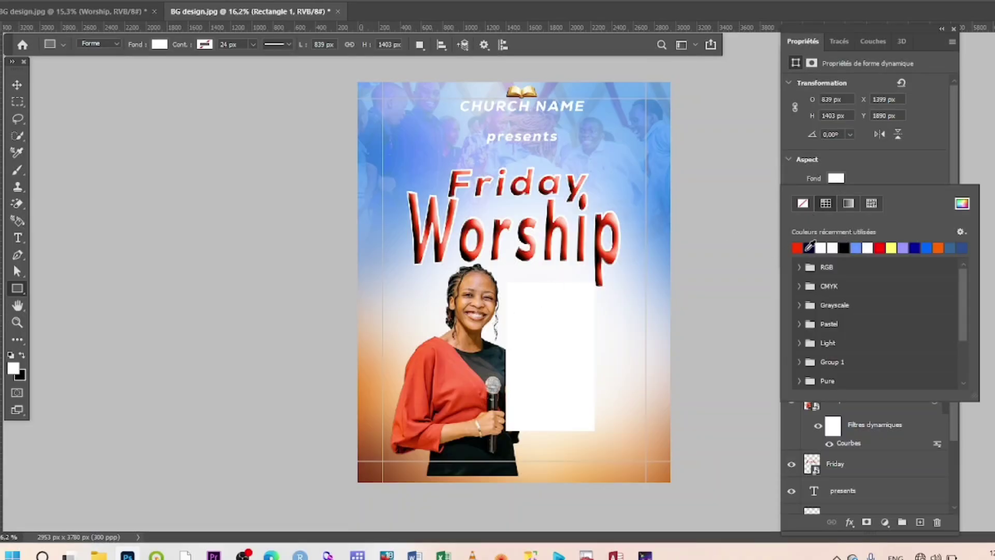
click(810, 247)
key(Escape)
key(v)
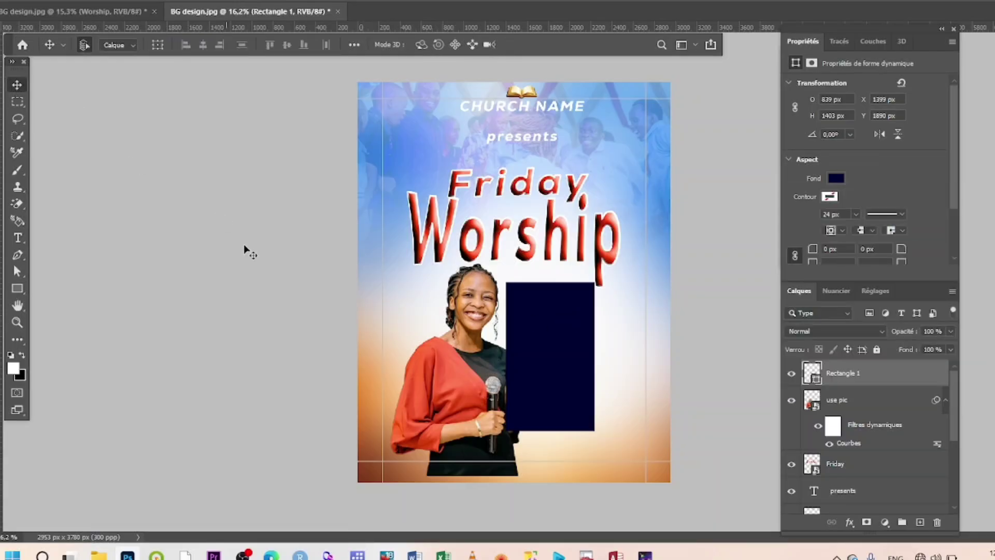
Move the navy rectangle clear of the woman's raised hand to about X 1709 px, Y 2099 px.
drag(544, 311, 589, 333)
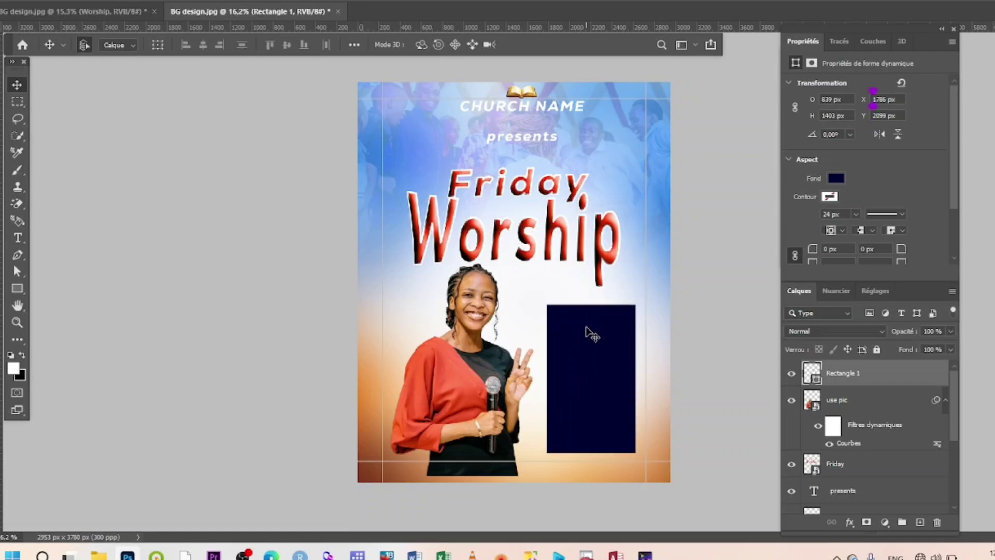
key(Left)
key(Left)
key(Left)
key(Left)
key(Left)
key(Left)
key(Left)
key(Left)
key(Left)
key(Left)
key(Left)
key(Left)
key(Left)
key(Left)
key(Left)
key(Left)
key(Left)
key(Left)
key(Left)
key(Left)
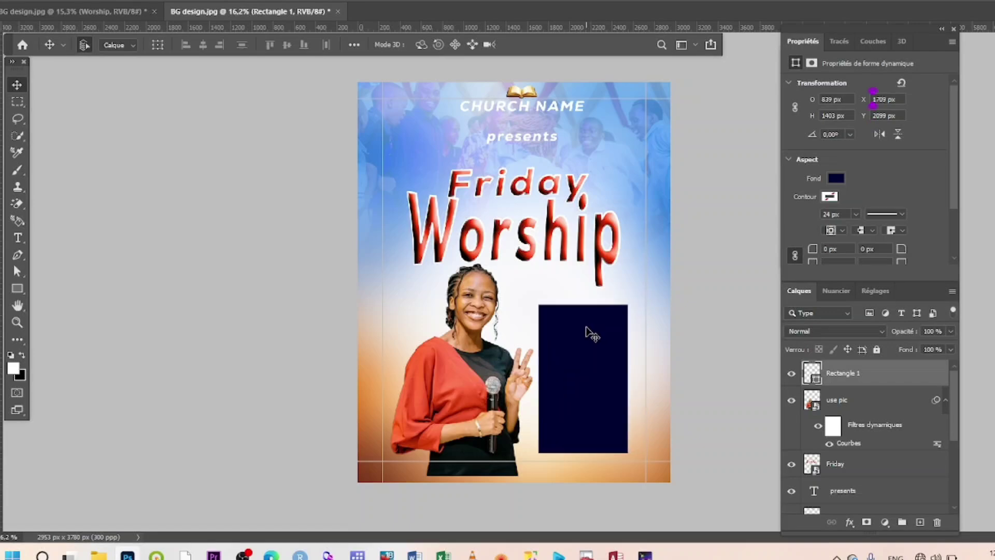
Lower the navy rectangle beside the woman to about Y 2165 px.
key(Down)
key(Down)
key(Down)
key(Down)
key(Down)
key(Down)
key(Down)
key(Down)
key(Down)
key(Down)
key(Down)
key(Down)
key(Down)
key(Down)
key(Down)
key(Down)
key(Down)
key(Down)
key(Down)
key(Down)
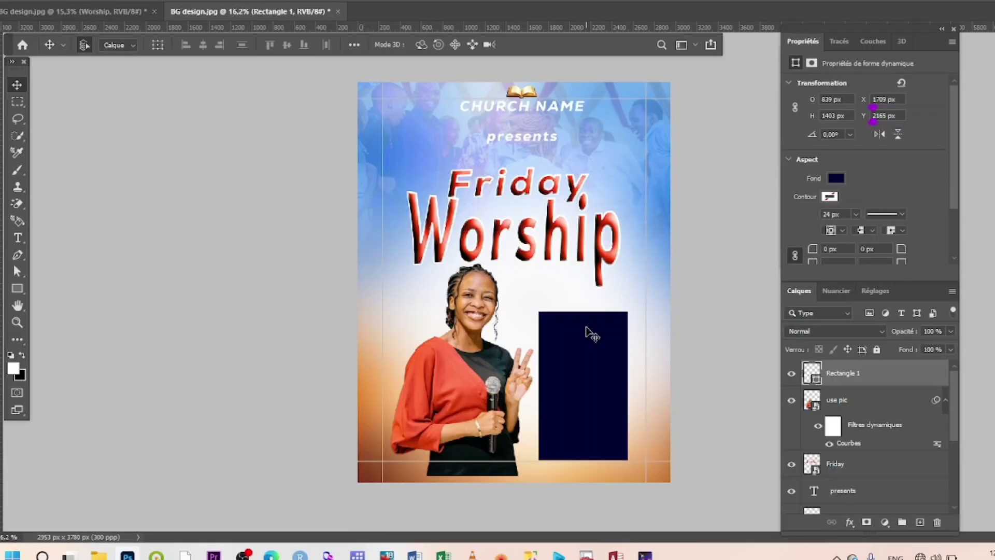
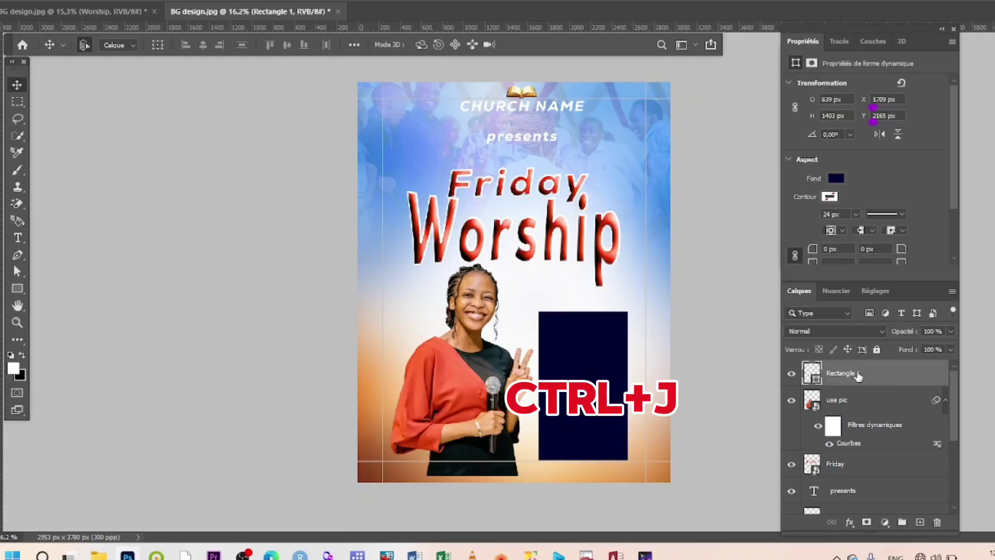
Duplicate the navy rectangle and fill the copy with the recently used red colour.
key(ctrl+j)
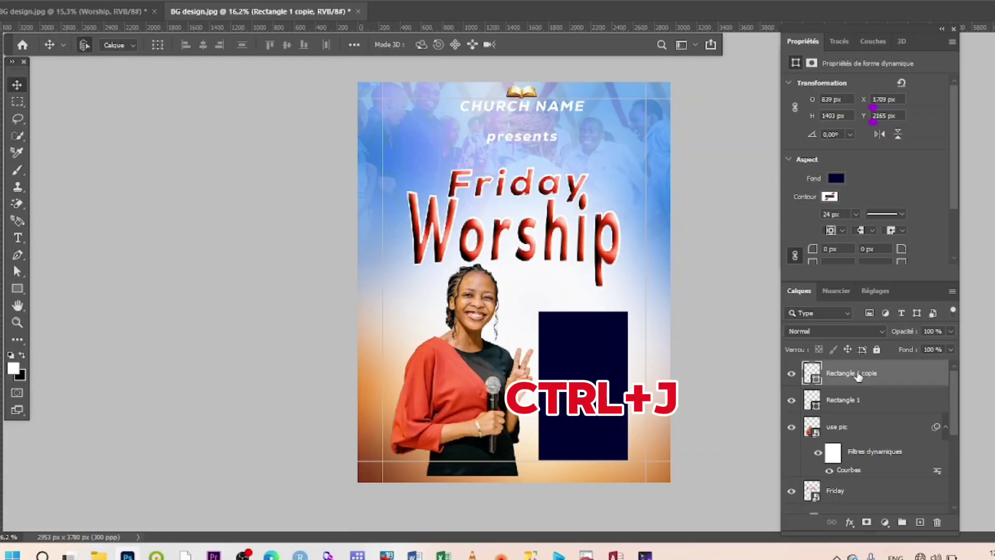
click(837, 178)
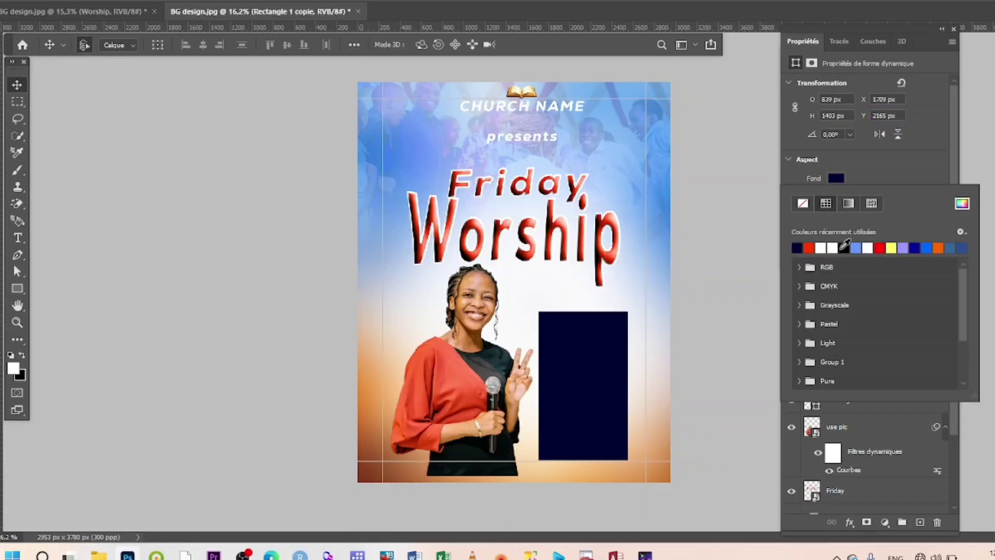
click(810, 248)
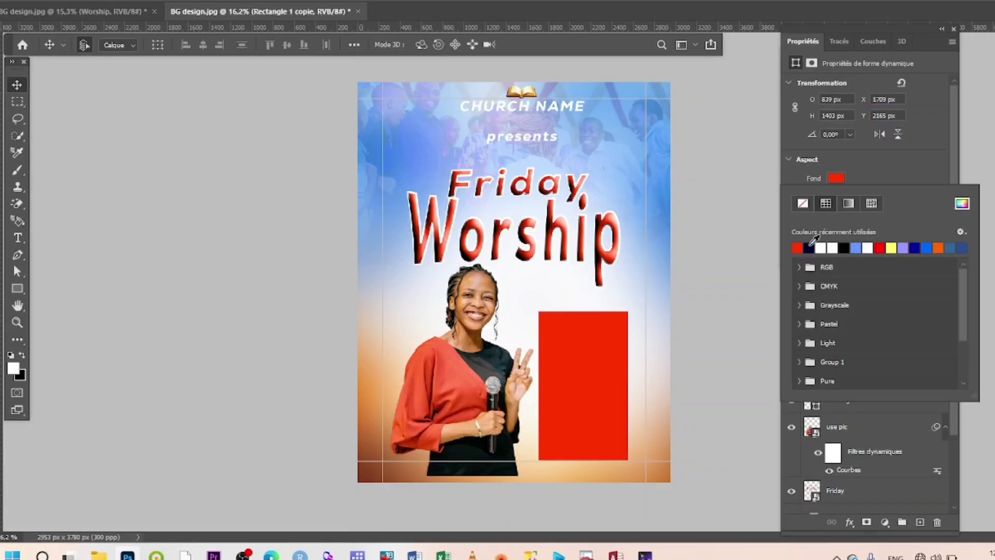
click(732, 325)
click(732, 325)
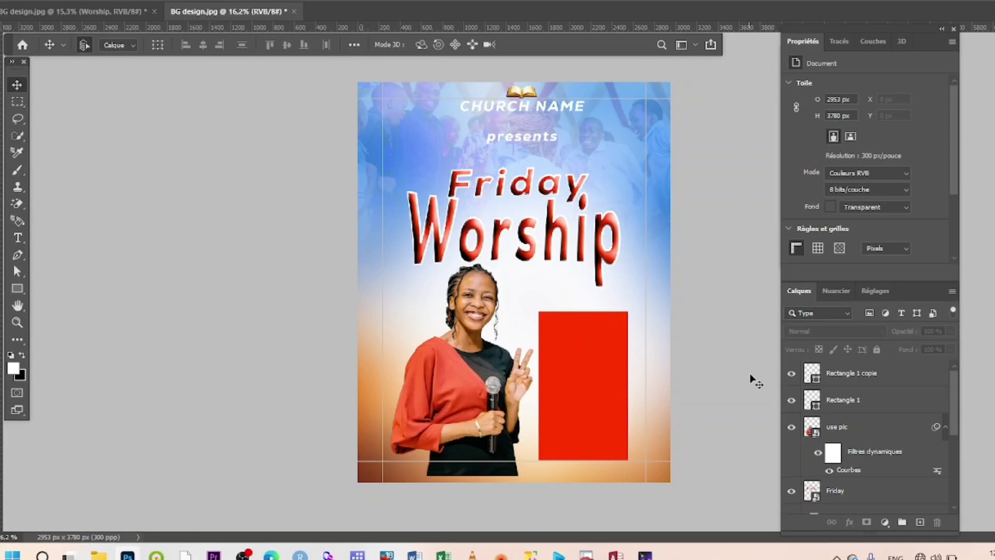
Mask the red rectangle to its upper part, about 746 px high, and convert the layer to a smart object.
click(835, 370)
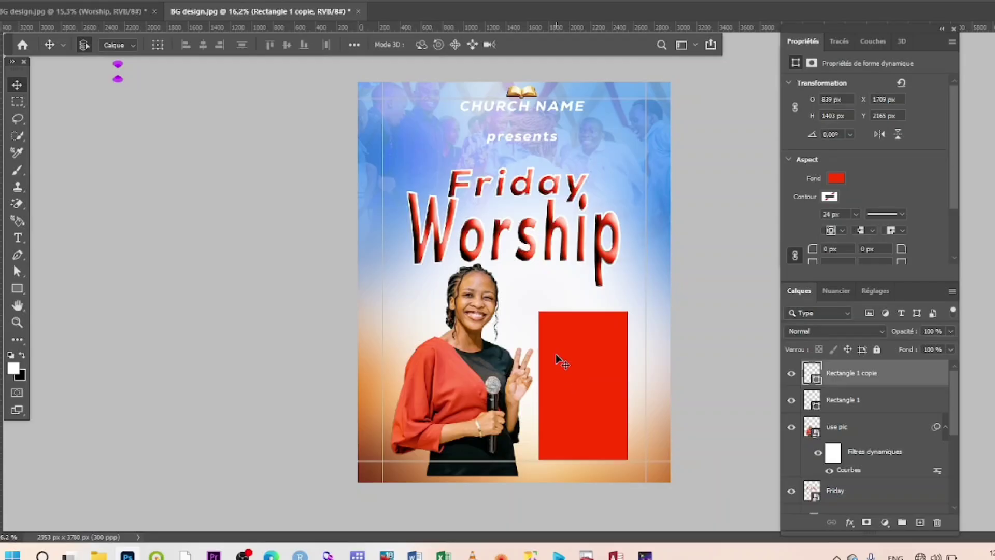
click(17, 104)
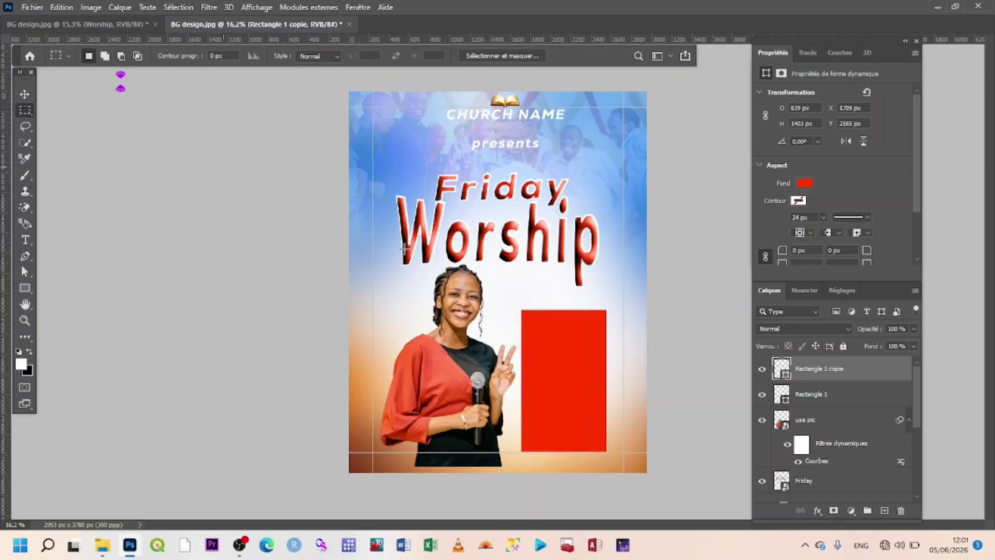
drag(491, 277, 645, 385)
click(834, 511)
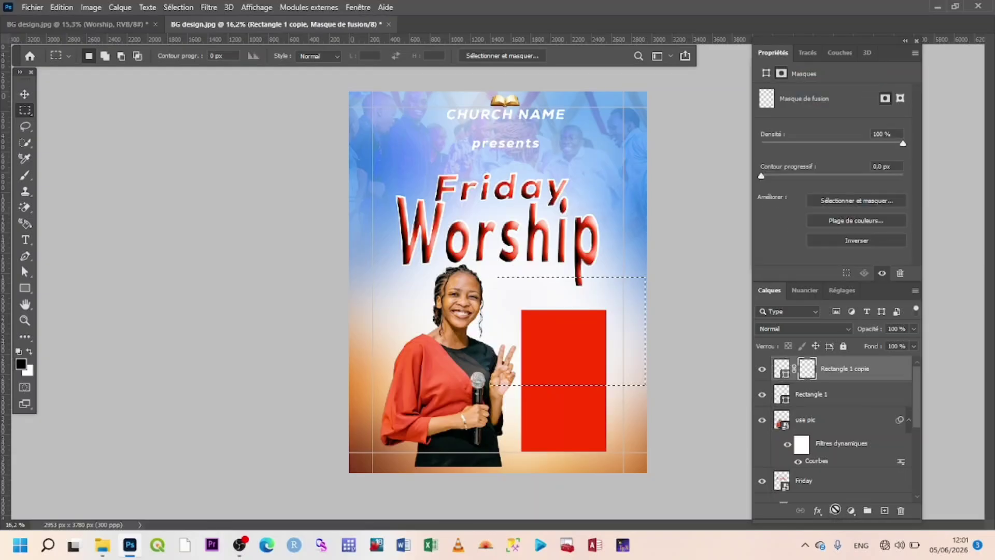
right_click(847, 372)
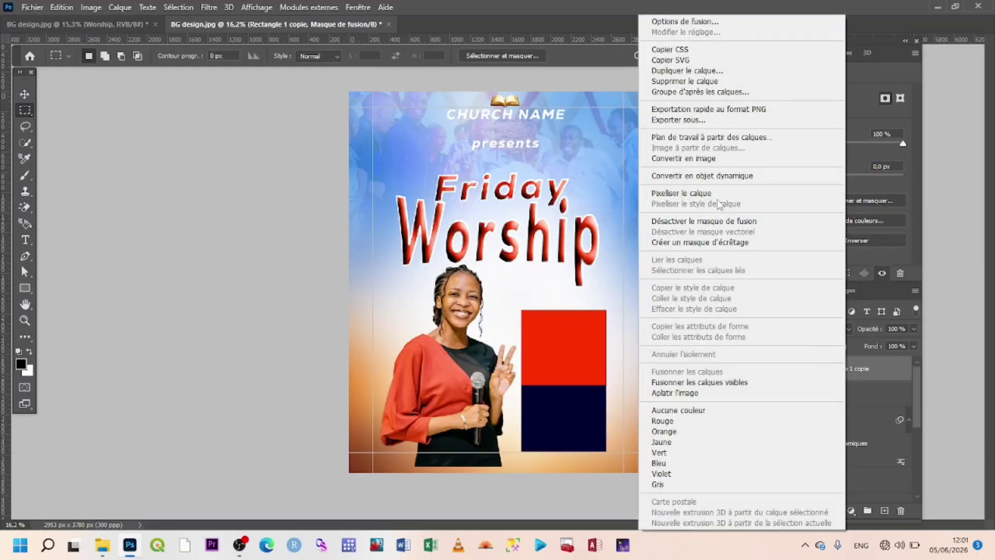
click(712, 176)
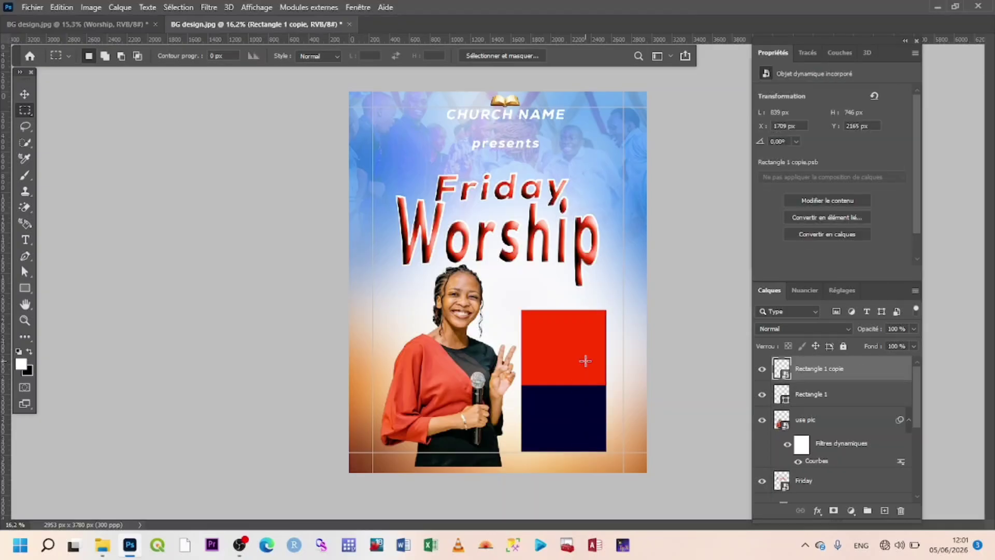
Consult the date block in the finished reference flyer and set the text colour to white (ffffff).
scroll(583, 362, up, 3)
scroll(583, 362, down, 3)
scroll(609, 387, down, 1)
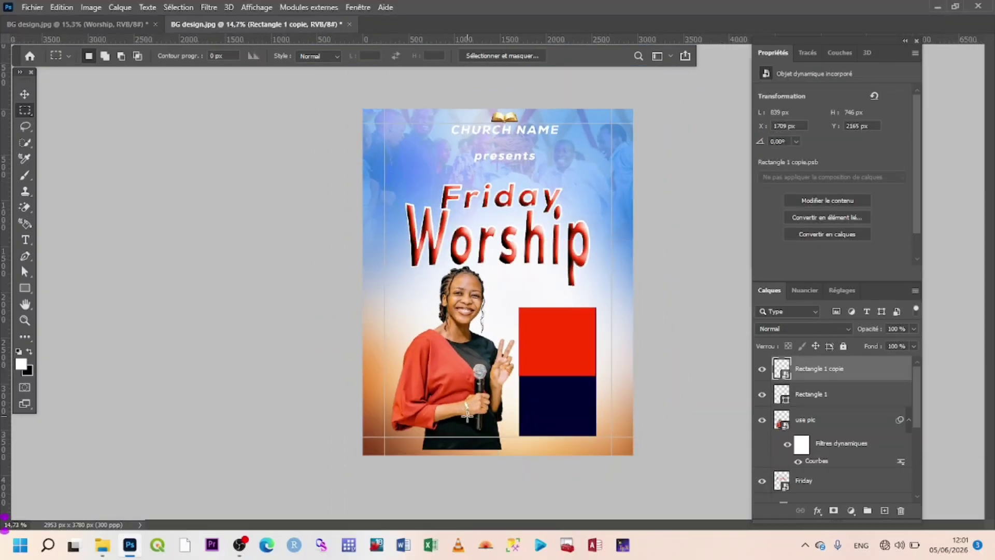
click(58, 20)
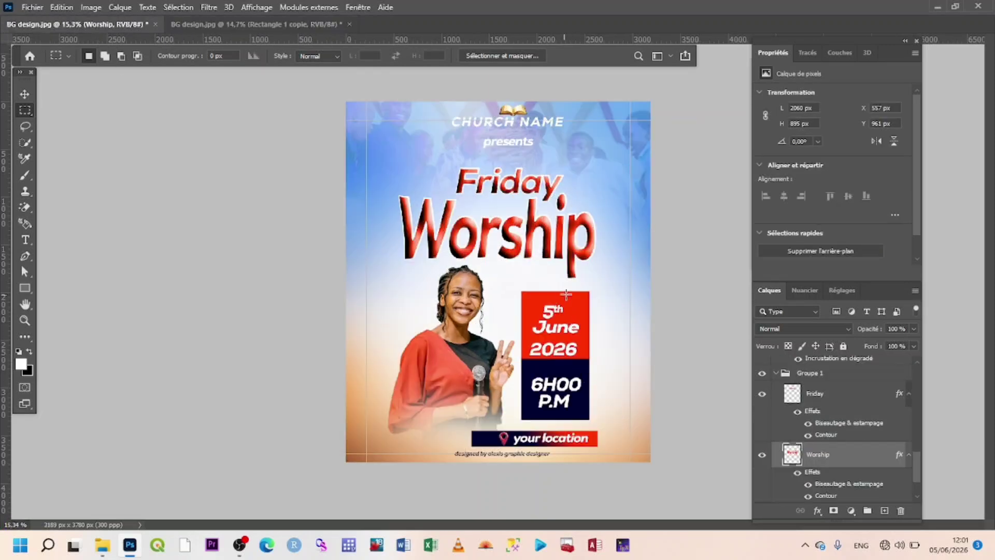
click(266, 24)
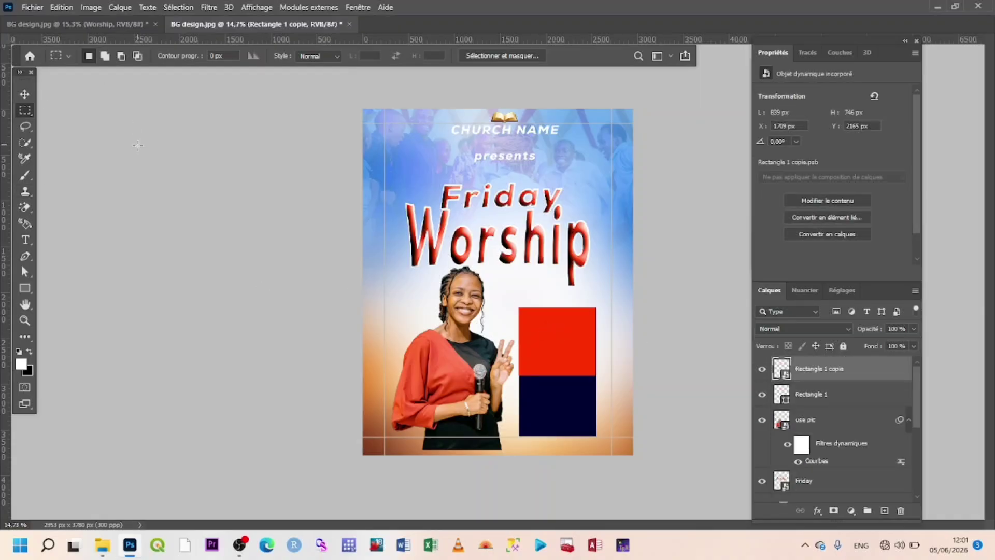
click(25, 239)
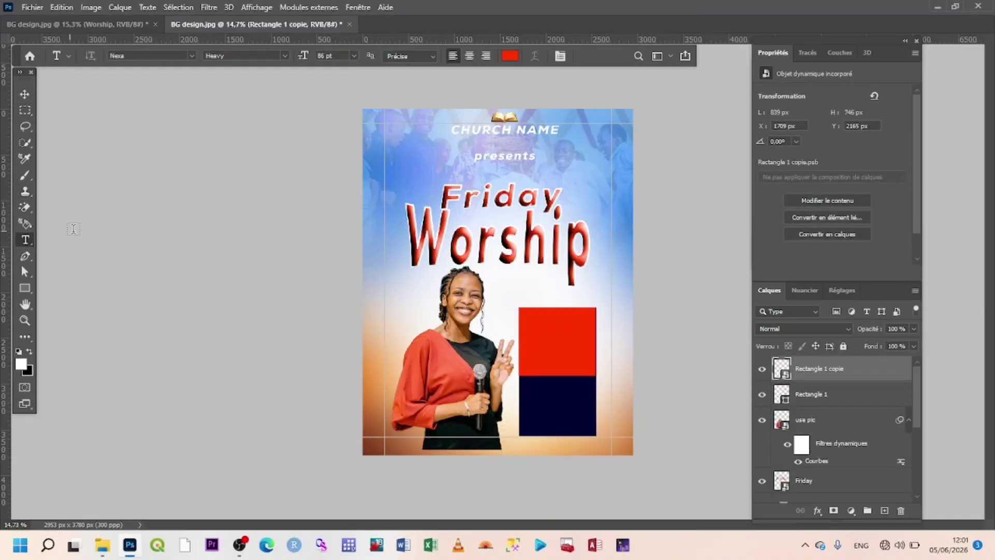
click(509, 57)
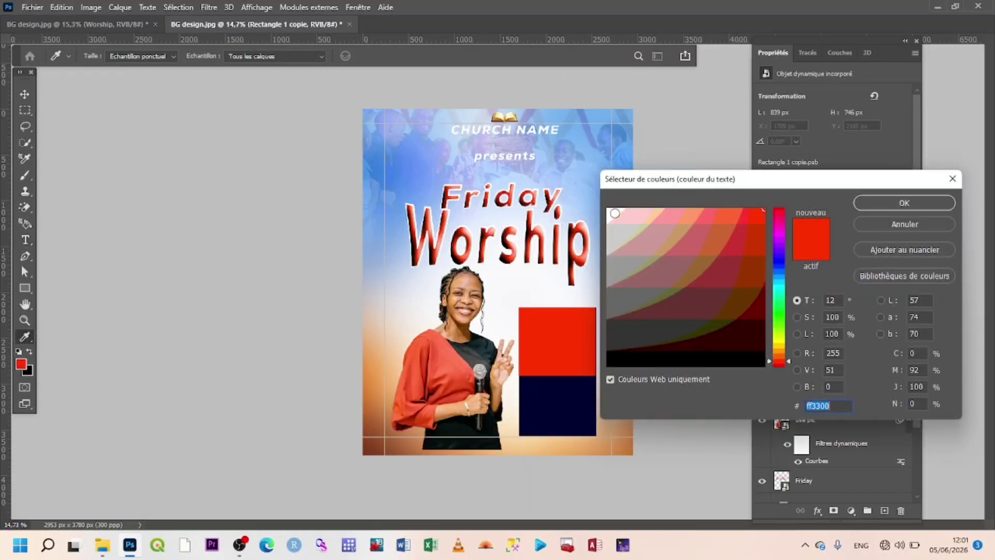
click(610, 213)
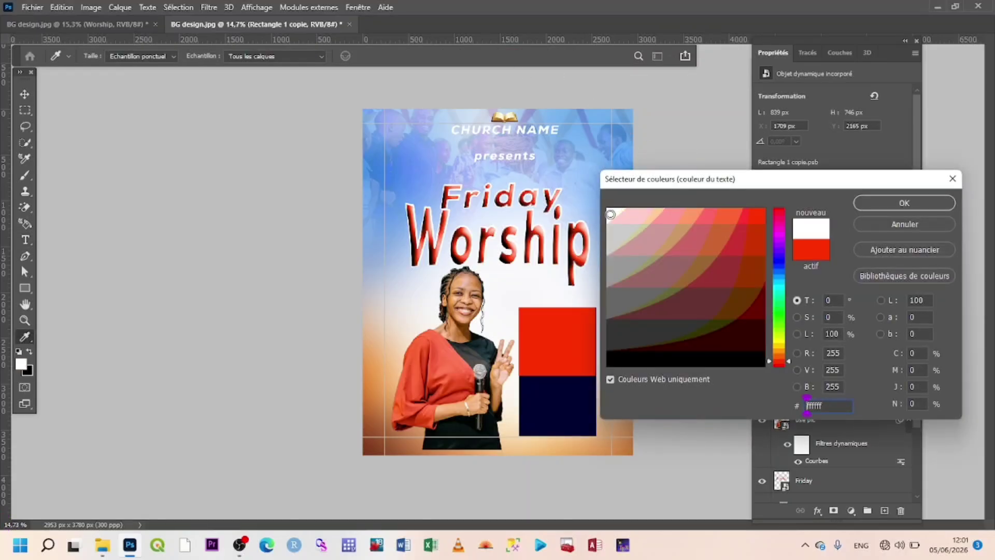
click(920, 204)
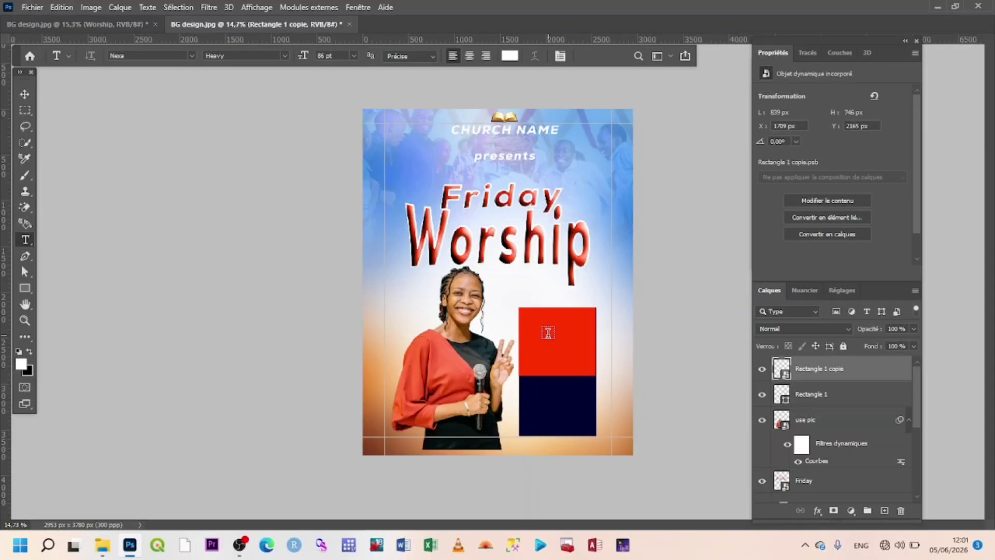
Add the text 05 on the red block and set its tracking to -25.
click(548, 333)
key(BackSpace)
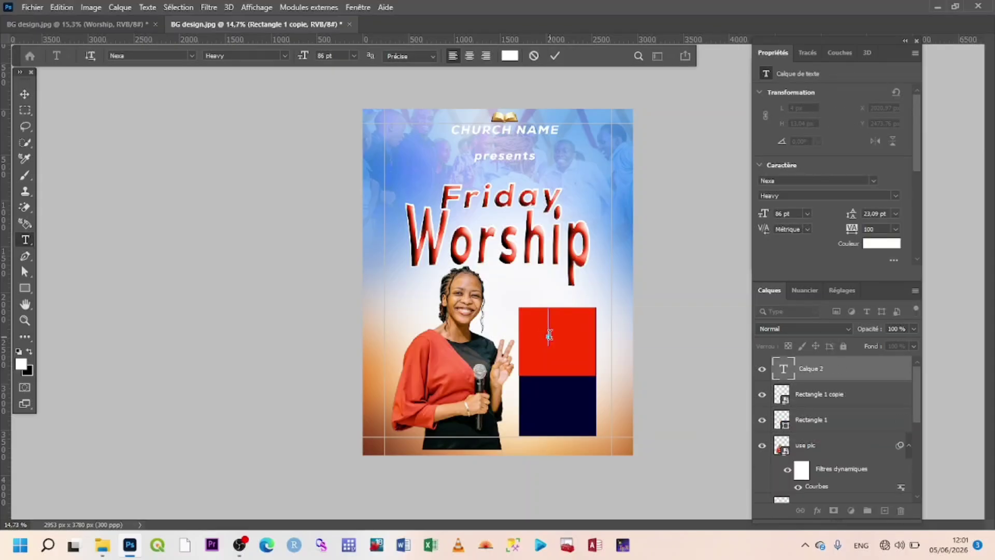
text(05)
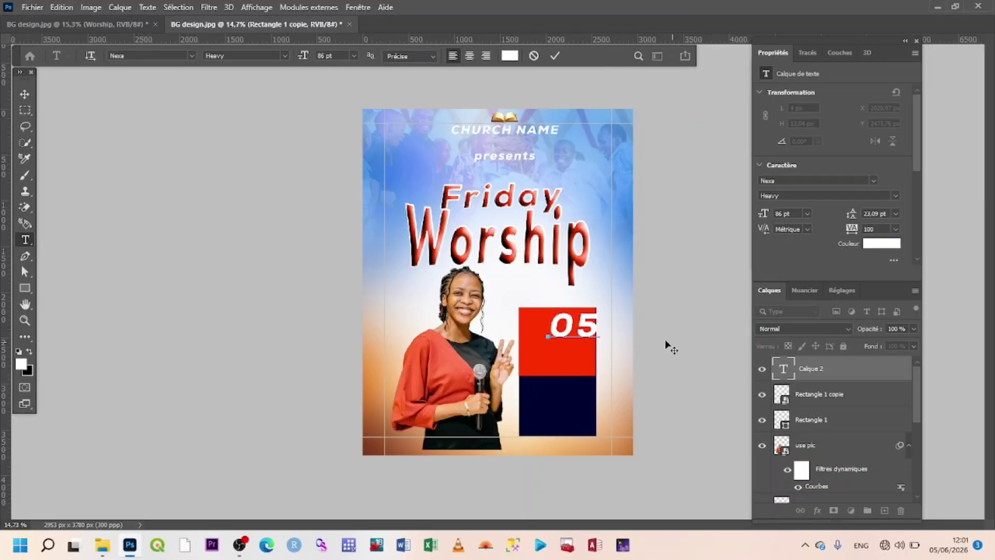
drag(599, 335, 537, 339)
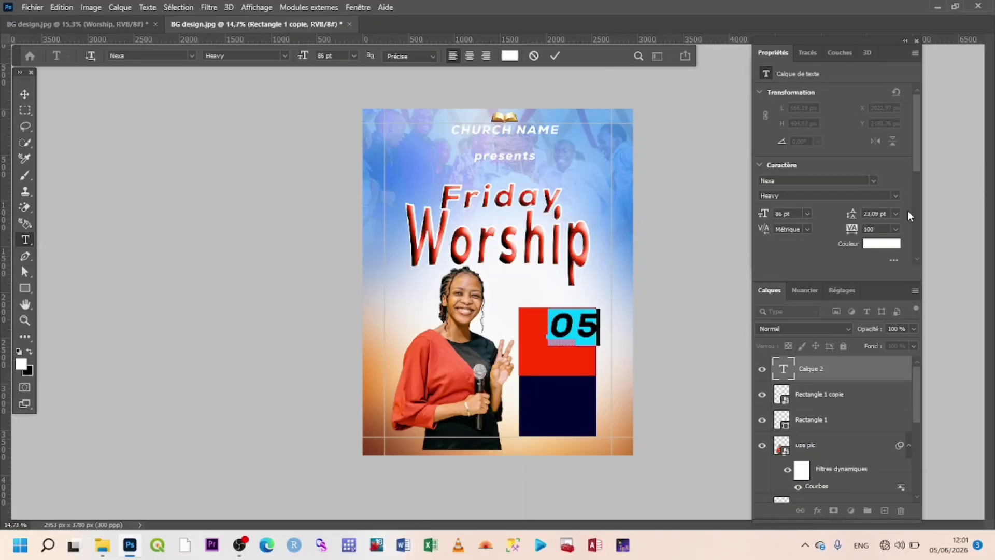
click(895, 229)
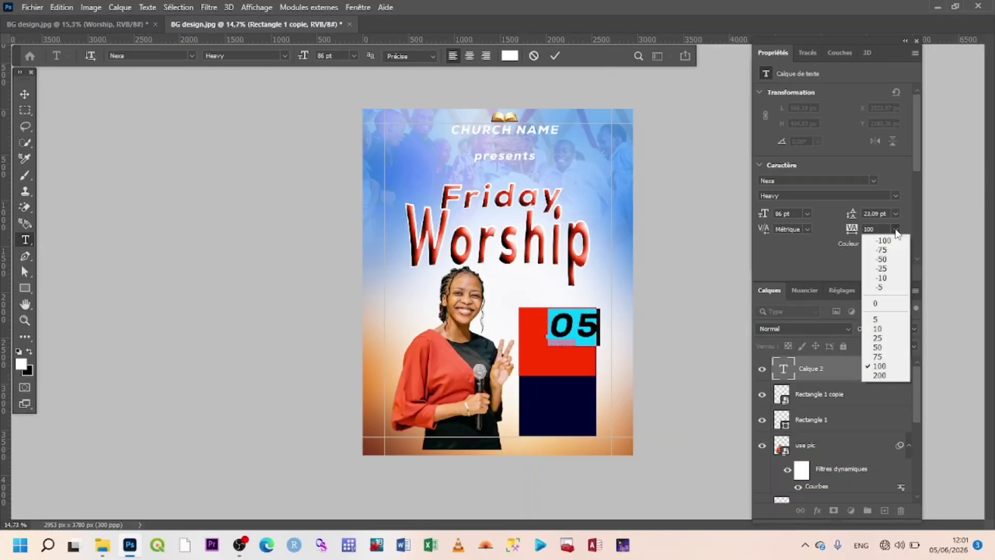
click(881, 268)
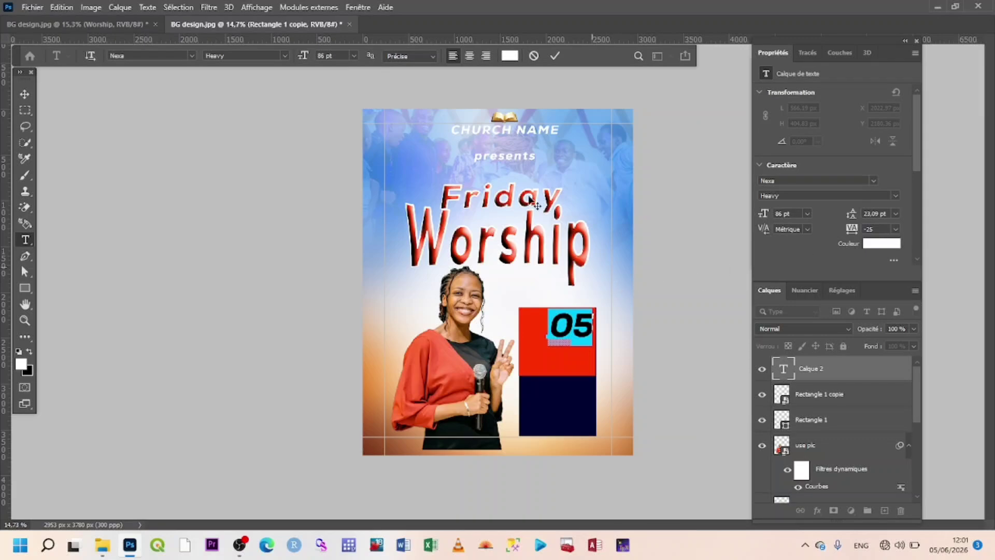
click(554, 55)
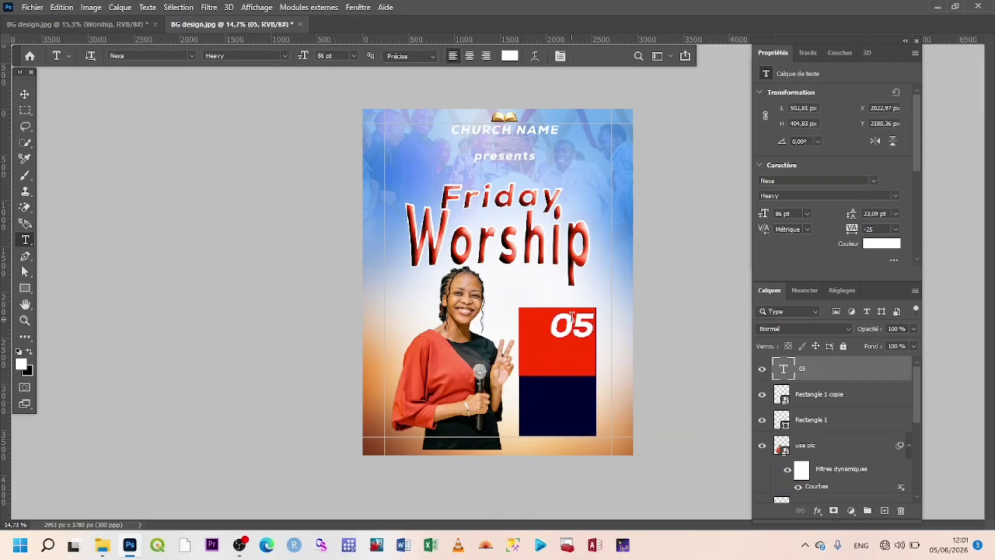
Shift the 05 text left within the red block to about X 1911 px.
key(v)
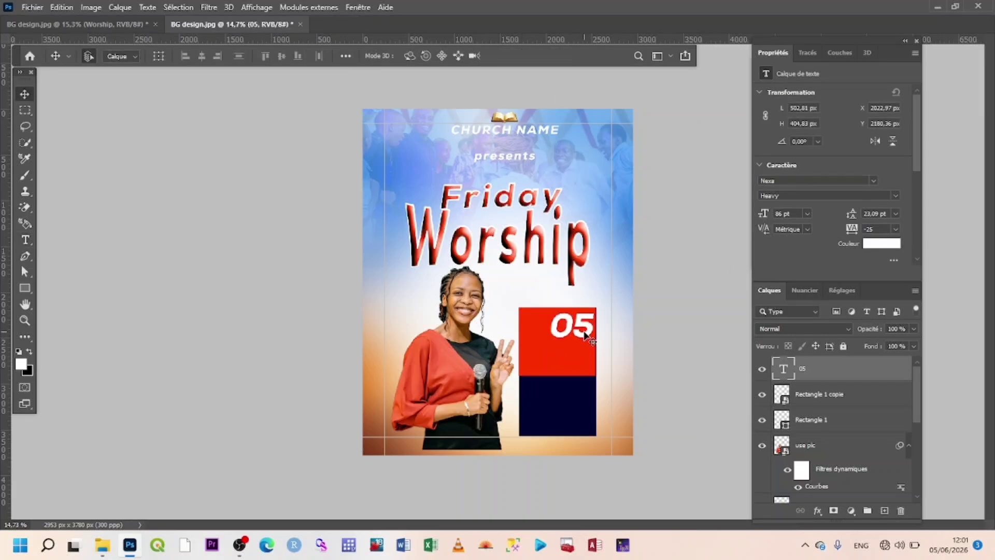
key(Left)
key(Left)
key(Left)
key(Left)
key(Left)
key(Left)
key(Left)
key(Left)
key(Left)
key(Left)
key(Left)
key(Left)
key(Left)
key(Left)
key(Left)
key(Left)
key(Left)
key(Left)
key(Left)
key(Left)
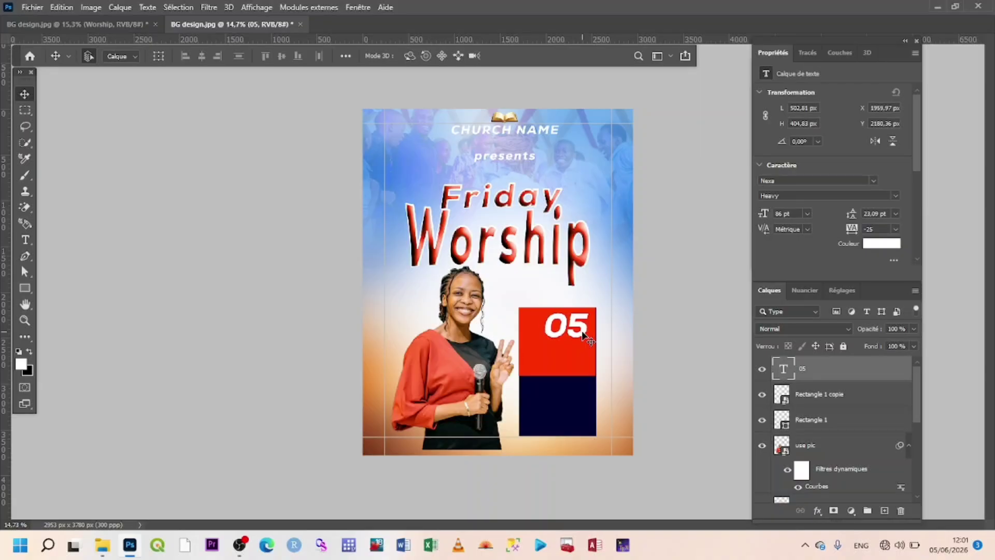
key(Left)
key(Left)
key(Left)
key(Left)
key(Left)
key(Left)
key(Left)
key(Left)
key(Left)
key(Left)
key(Left)
key(Left)
key(Left)
key(Left)
key(Left)
key(Left)
key(Left)
key(Left)
key(Left)
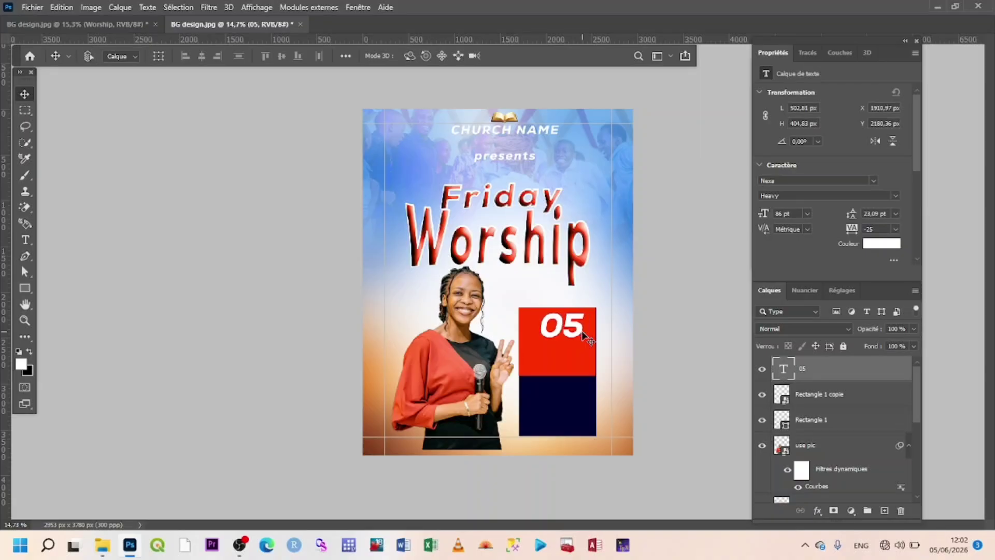
Scale the 05 text down to about 370 × 298 px.
key(ctrl+t)
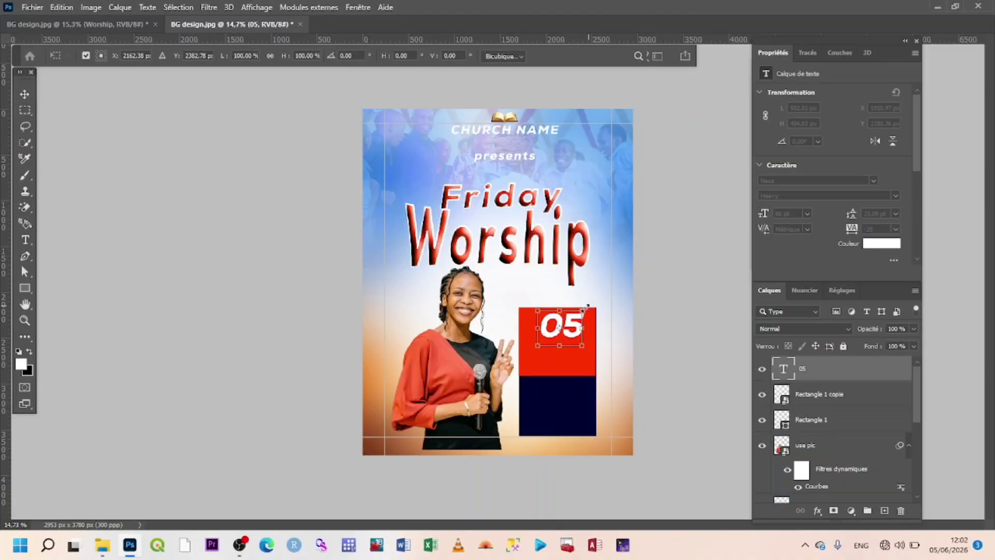
drag(585, 309, 576, 320)
key(Return)
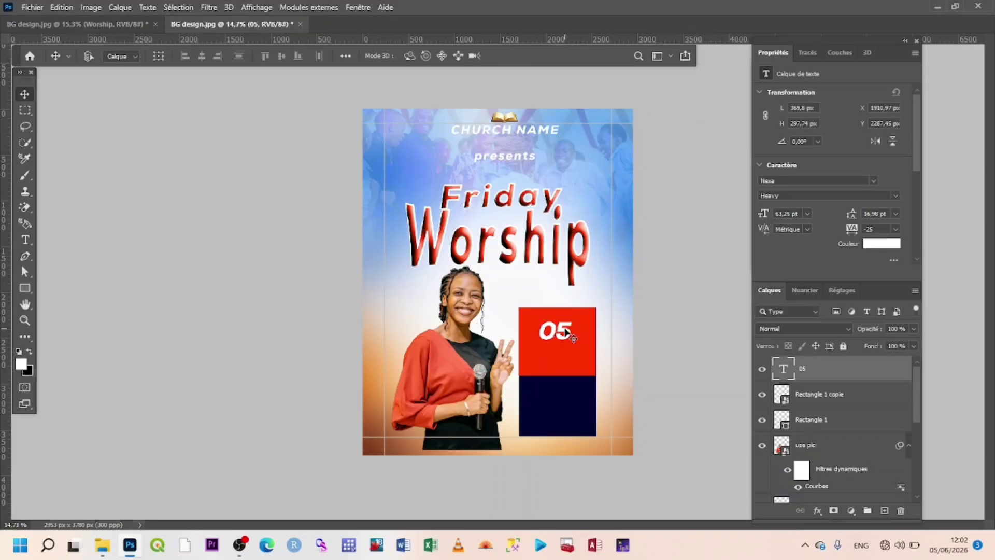
Create the text June from a copy of the 05 text and place it beneath at about X 1796 px, Y 2498 px.
drag(569, 332, 564, 346)
double_click(565, 348)
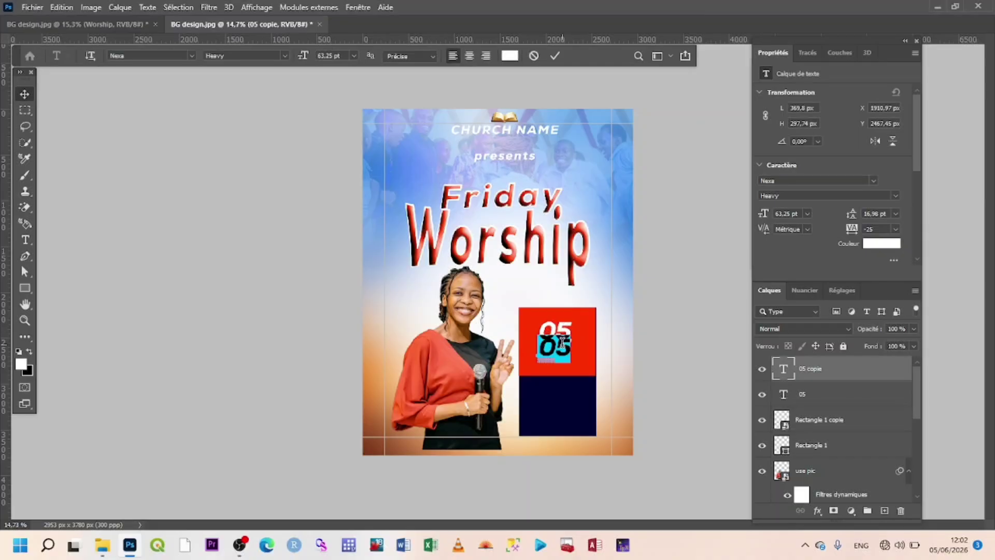
key(BackSpace)
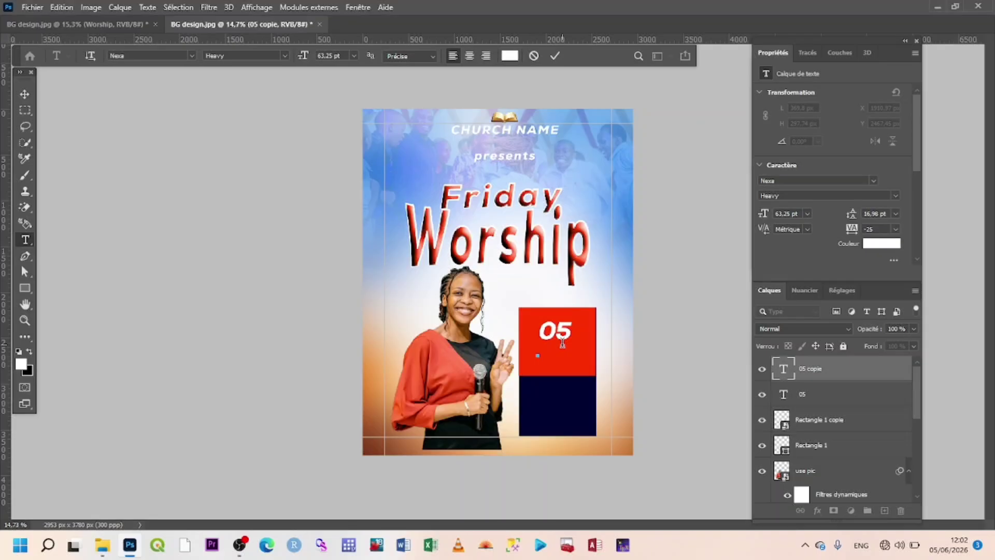
text(June)
click(554, 55)
key(v)
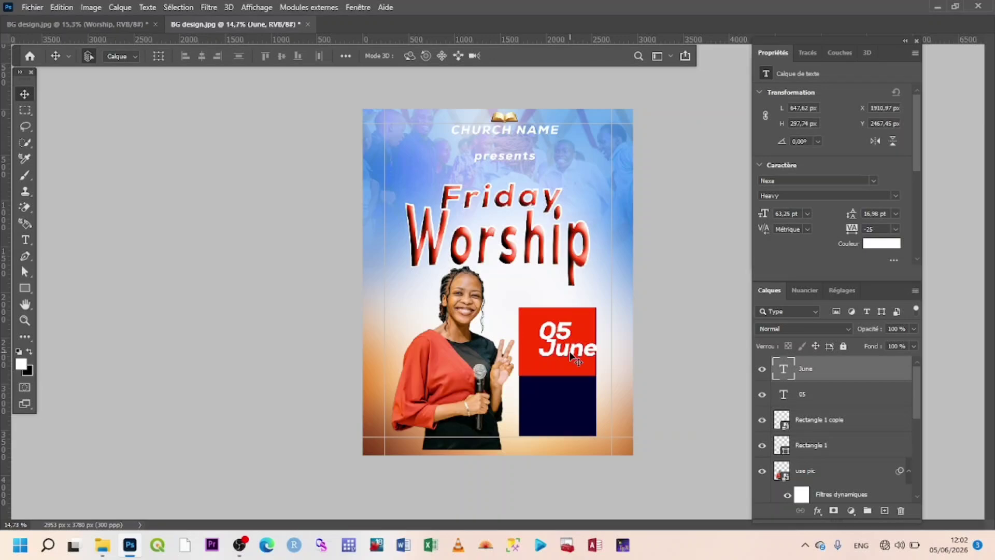
drag(571, 356, 560, 361)
Duplicate the June text and move the copy straight down to about Y 2660 px.
key(ctrl+j)
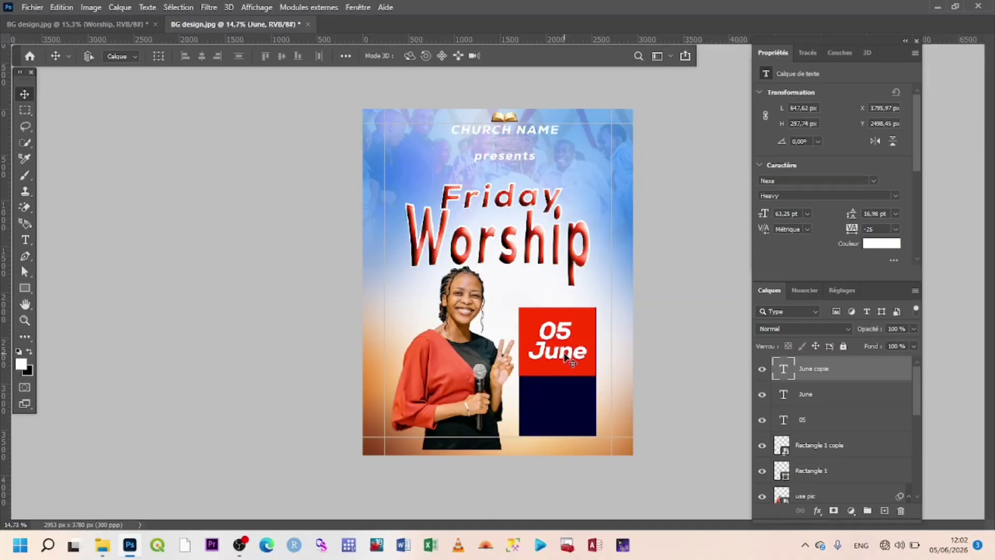
key(Down)
key(Down)
key(Down)
key(Down)
key(Down)
key(Down)
key(Down)
key(Down)
key(Down)
key(Down)
key(Down)
key(Down)
key(Down)
key(Down)
key(Down)
key(Down)
key(Down)
key(Down)
key(Down)
key(Down)
key(Down)
key(Down)
key(Down)
key(Down)
key(Down)
key(Down)
key(Down)
key(Down)
key(Down)
key(Down)
key(Down)
key(Down)
key(Down)
key(Down)
key(Down)
key(Down)
key(Down)
key(Down)
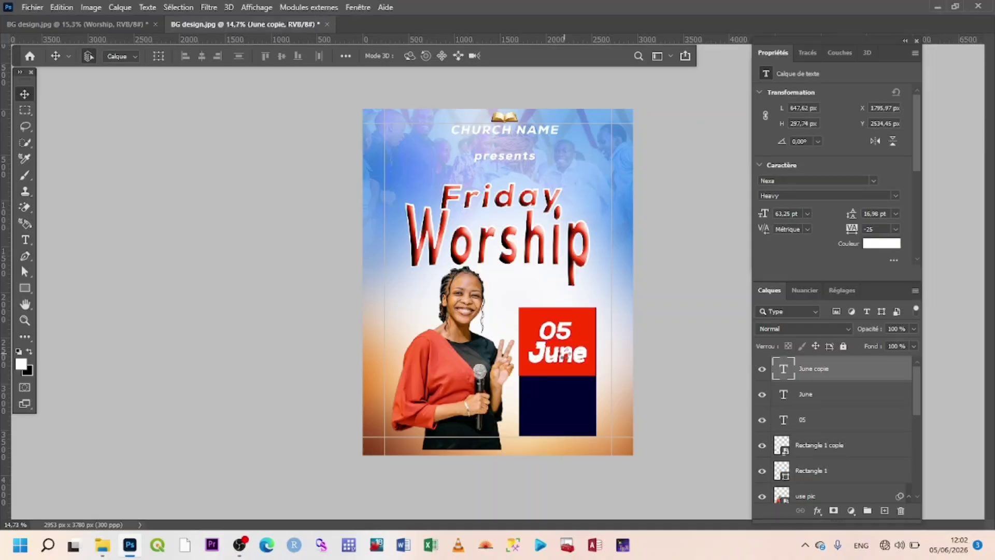
key(Down)
key(Down)
key(Down)
key(Down)
key(Down)
key(Down)
key(Down)
key(Down)
key(Down)
key(Down)
key(Down)
key(Down)
key(Down)
key(Down)
key(Down)
key(Down)
key(Down)
key(Down)
key(Down)
key(Down)
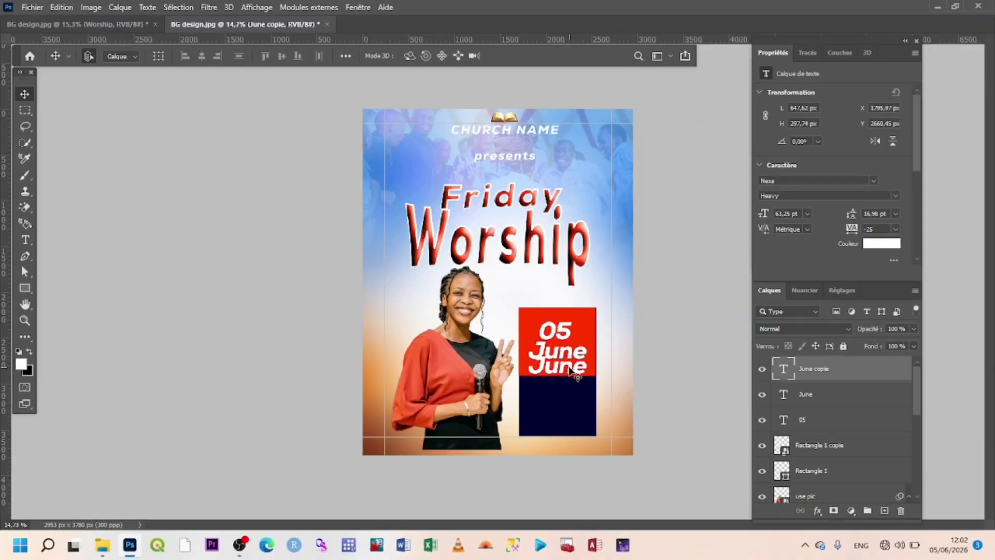
Replace the wording of the lower June copy with 2026.
double_click(569, 366)
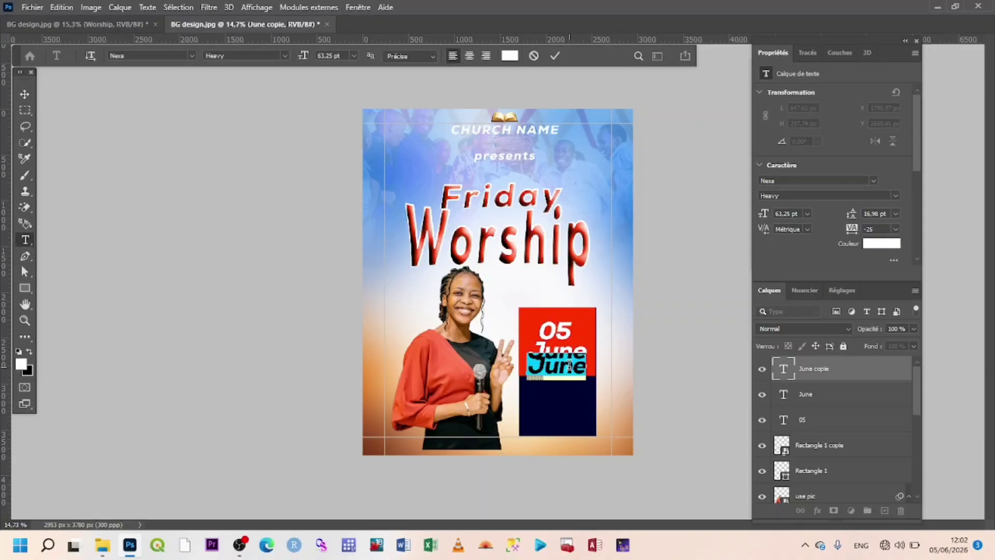
key(BackSpace)
text(202)
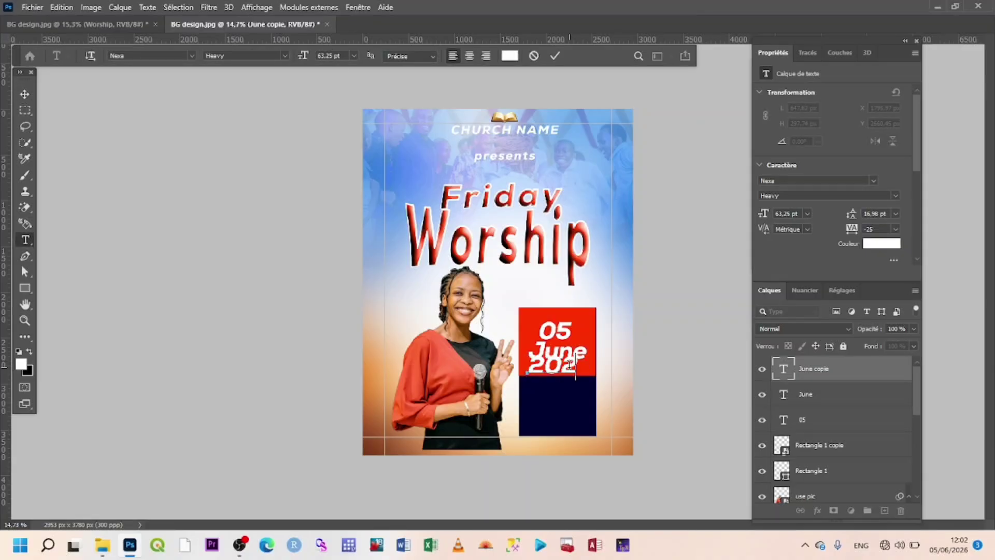
text(6)
click(553, 56)
key(v)
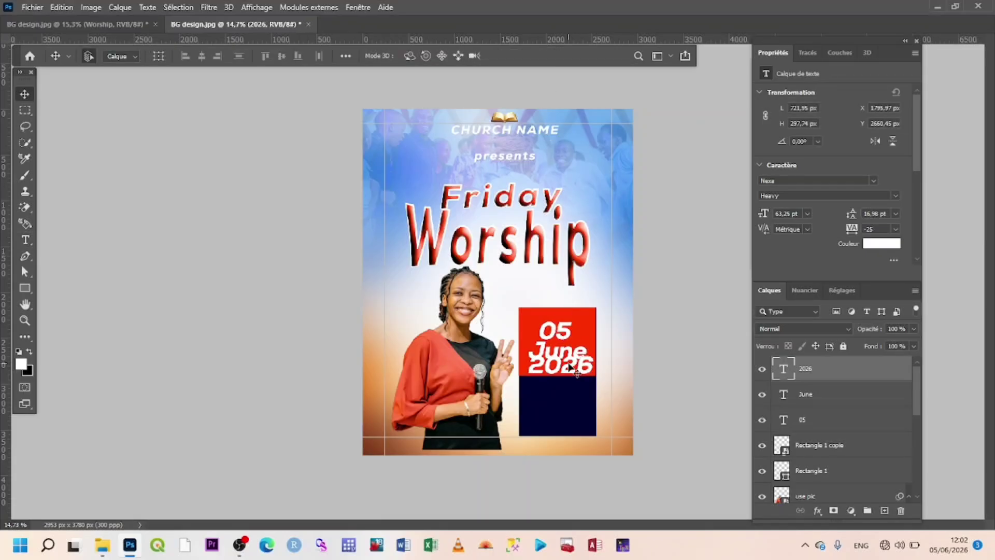
Scale the 2026, June and 05 texts down together to about 68% within the red block.
ctrl+click(828, 401)
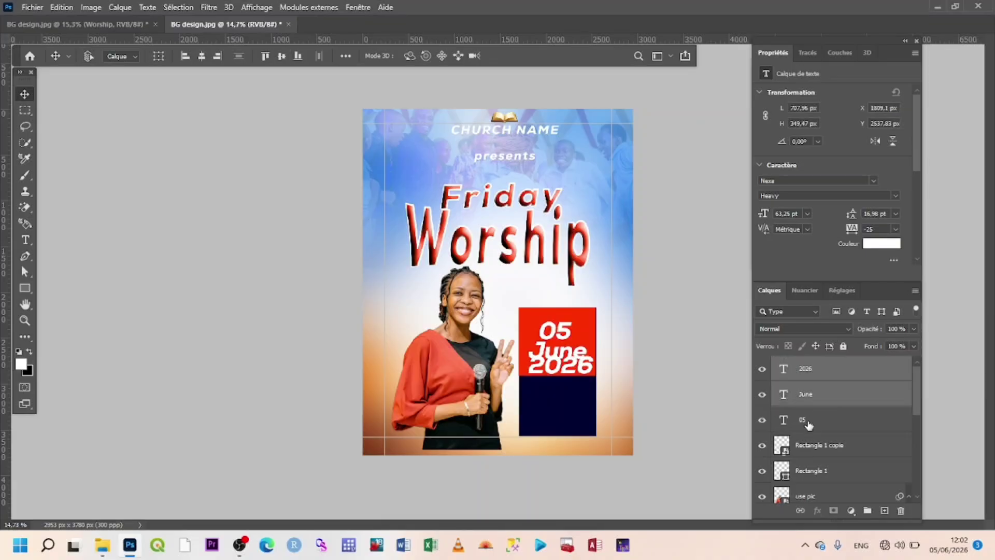
ctrl+click(809, 425)
key(ctrl+t)
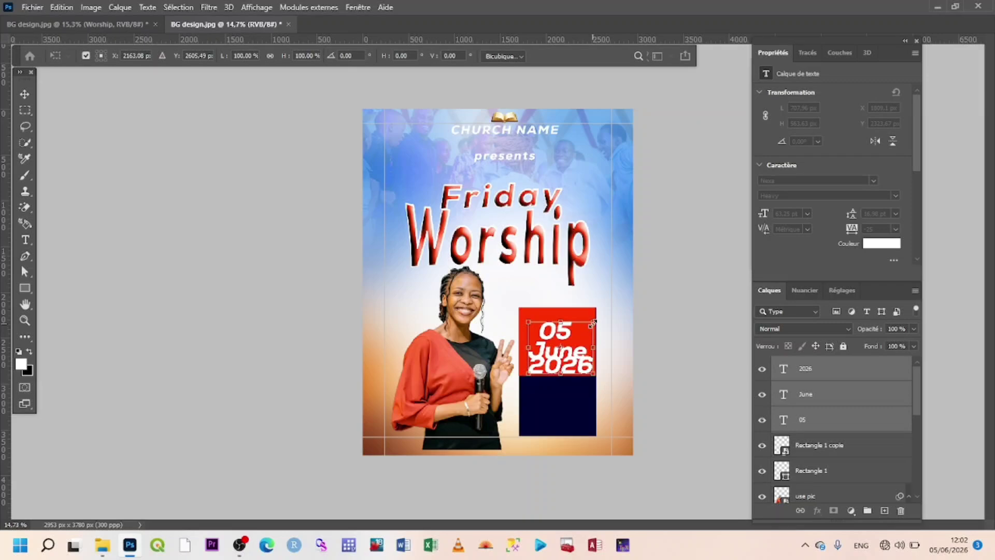
drag(590, 325, 576, 337)
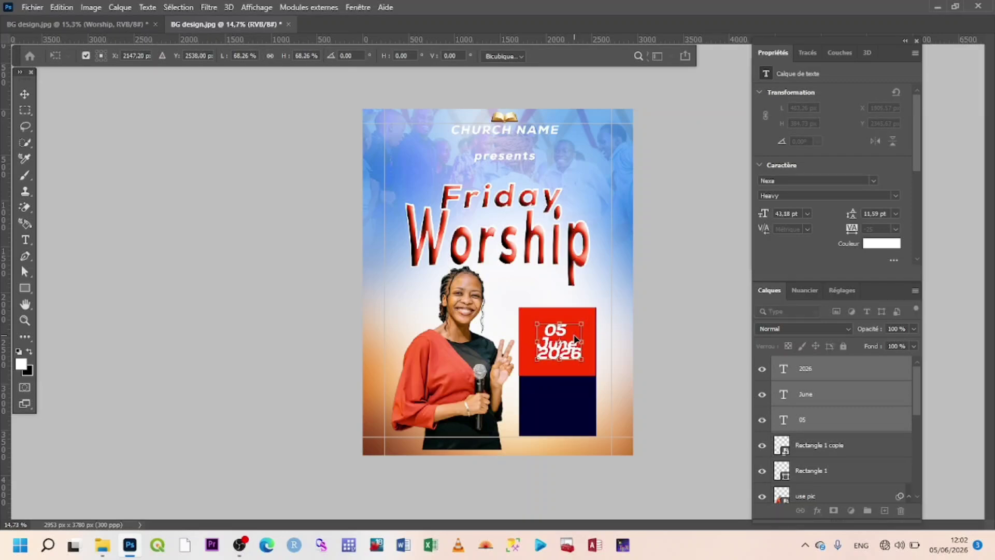
key(Return)
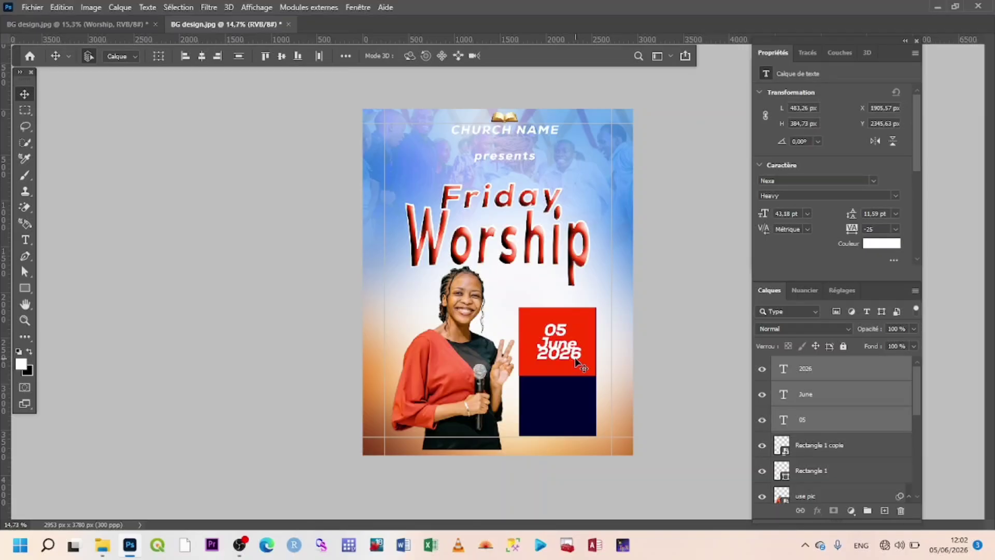
Move the 2026 text down and slightly left so it clears the June text above it.
click(820, 379)
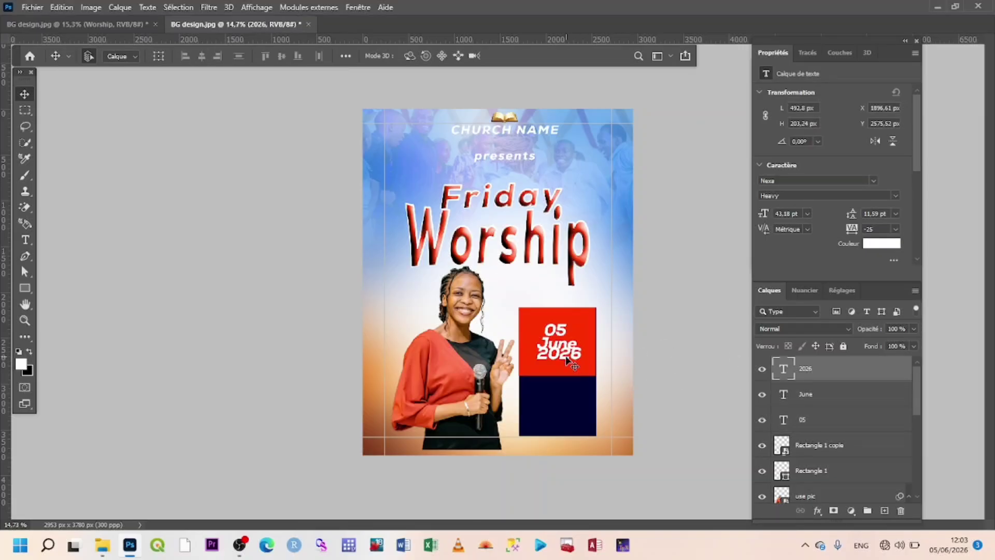
key(Down)
key(Down)
key(Down)
key(Down)
key(Down)
key(Down)
key(Down)
key(Down)
key(Down)
key(Down)
key(Down)
key(Down)
key(Down)
key(Down)
key(Down)
key(Down)
key(Down)
key(Down)
key(Down)
key(Down)
key(Down)
key(Down)
key(Down)
key(Down)
key(Down)
key(Down)
key(Down)
key(Down)
key(Down)
key(Down)
key(Down)
key(Down)
key(Down)
key(Down)
key(Down)
key(Down)
key(Down)
key(Down)
key(Down)
key(Down)
key(Left)
key(Left)
key(Left)
key(Left)
key(Left)
key(Left)
key(Left)
key(Left)
key(Left)
key(Left)
key(Left)
key(Left)
key(Left)
key(Left)
Move the June text down to about Y 2483 px and nudge it right, centring it between 05 and 2026.
click(563, 346)
key(Down)
key(Down)
key(Down)
key(Down)
key(Down)
key(Down)
key(Down)
key(Down)
key(Down)
key(Down)
key(Down)
key(Down)
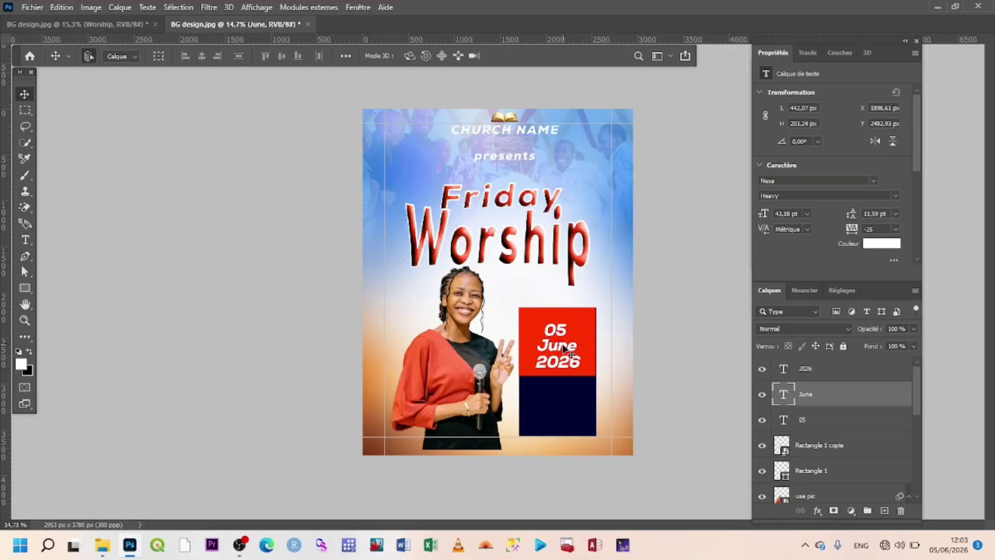
key(Right)
key(Right)
key(Right)
key(Right)
key(Right)
key(Right)
key(Right)
key(Right)
key(Right)
key(Right)
key(Right)
key(Right)
key(Right)
key(Right)
key(Right)
key(Right)
key(Right)
key(Right)
Shift the 05 text right to about X 2011 px, centring it above June.
click(560, 328)
key(Right)
key(Right)
key(Right)
key(Right)
key(Right)
key(Right)
key(Right)
key(Right)
key(Right)
key(Right)
key(Right)
key(Right)
key(Right)
key(Right)
key(Right)
key(Right)
key(Right)
key(Right)
key(Right)
key(Right)
key(Right)
key(Right)
key(Right)
key(Right)
key(Right)
key(Right)
key(Right)
key(Right)
key(Right)
key(Right)
key(Right)
key(Right)
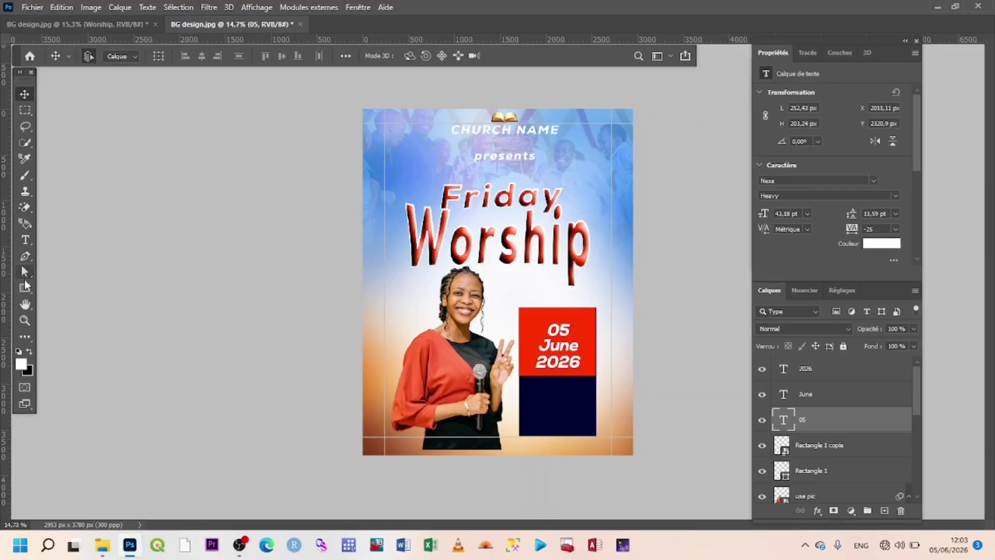
Add the white text 6H:00 in Nexa Heavy at 86 pt on the navy block.
click(30, 245)
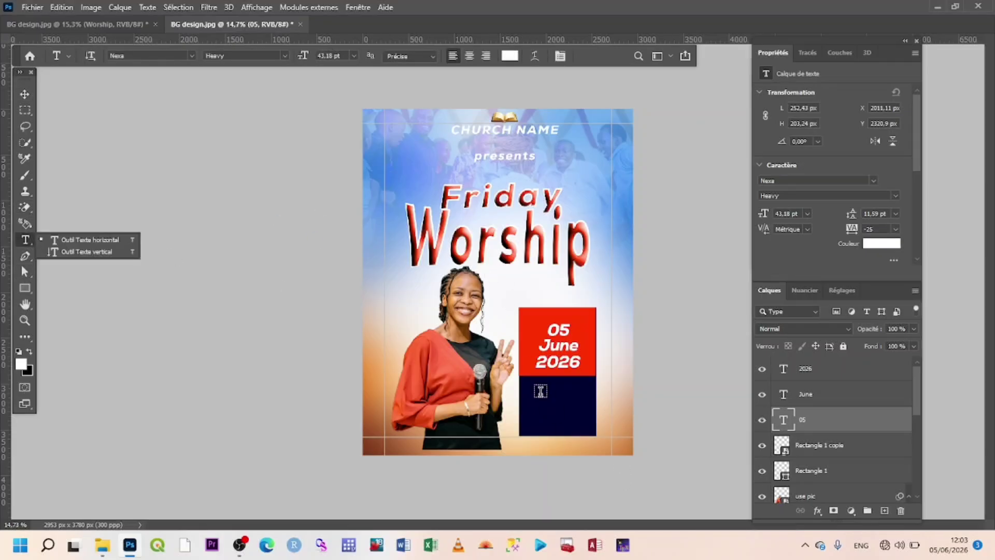
click(540, 399)
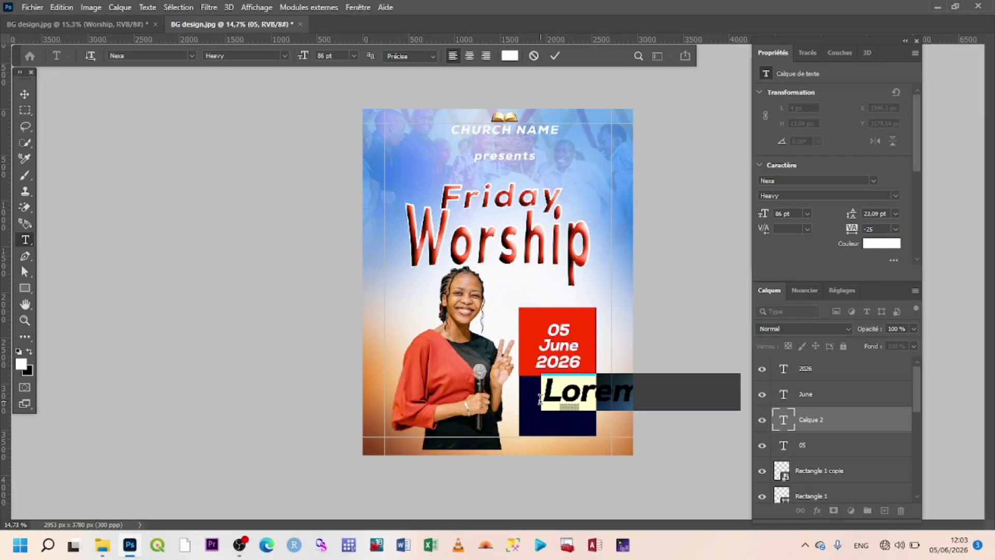
key(Delete)
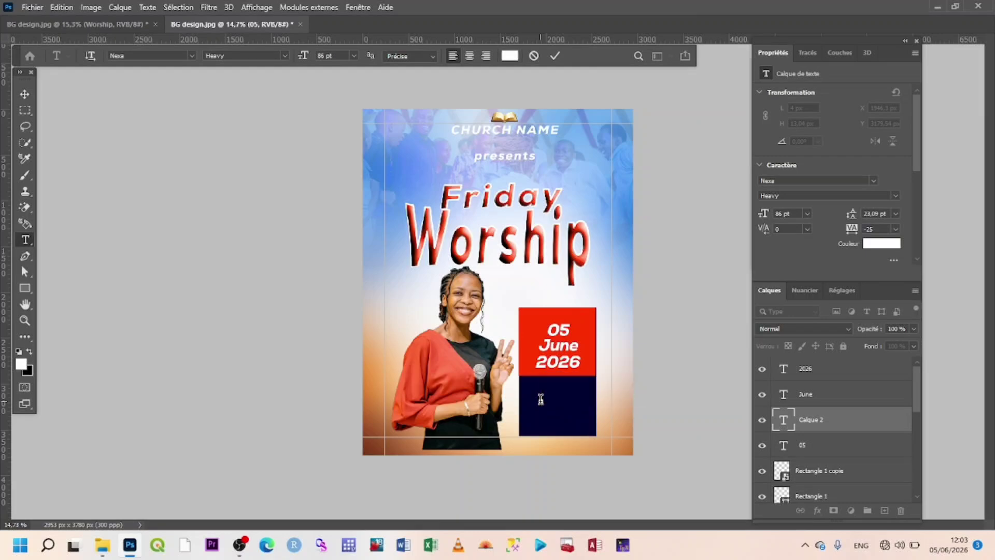
text(6h)
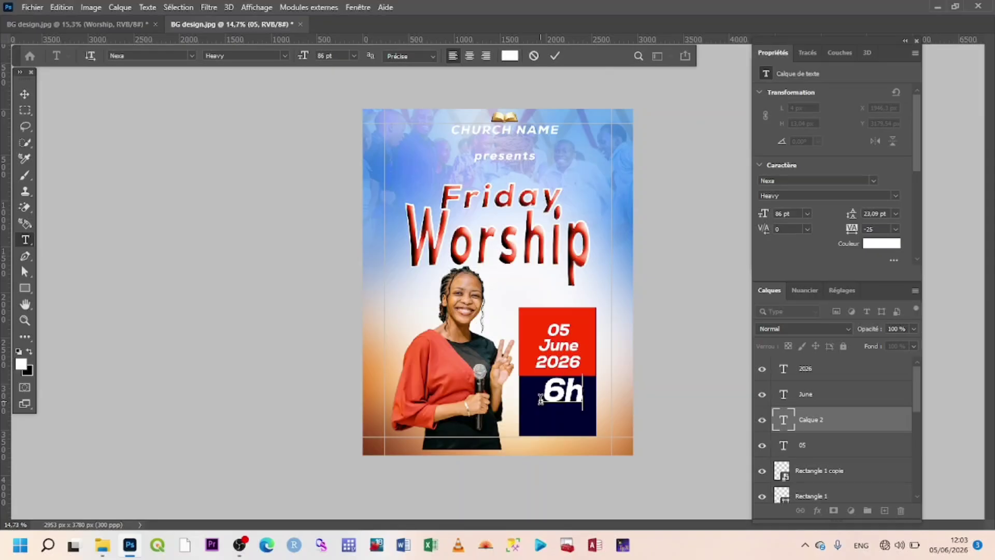
key(BackSpace)
text(H)
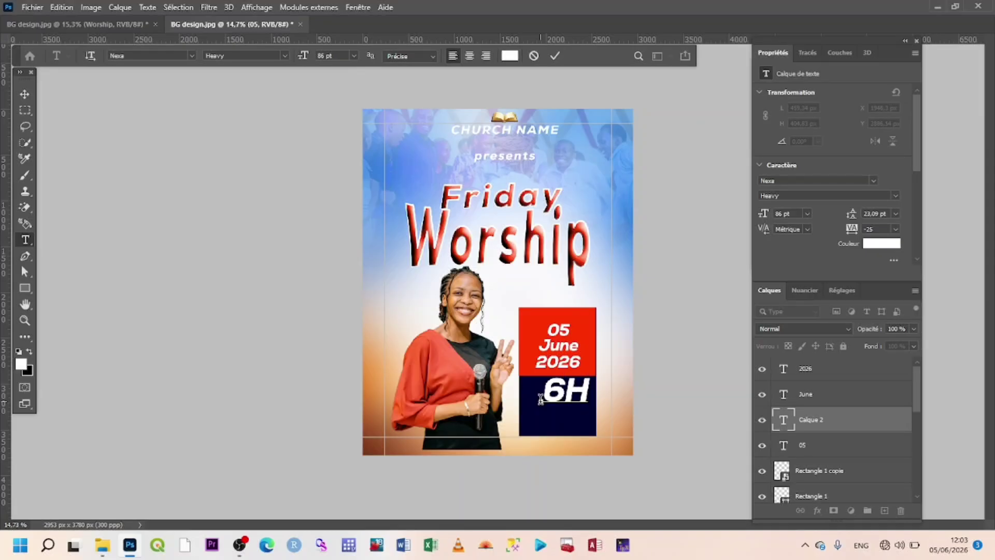
text(:00)
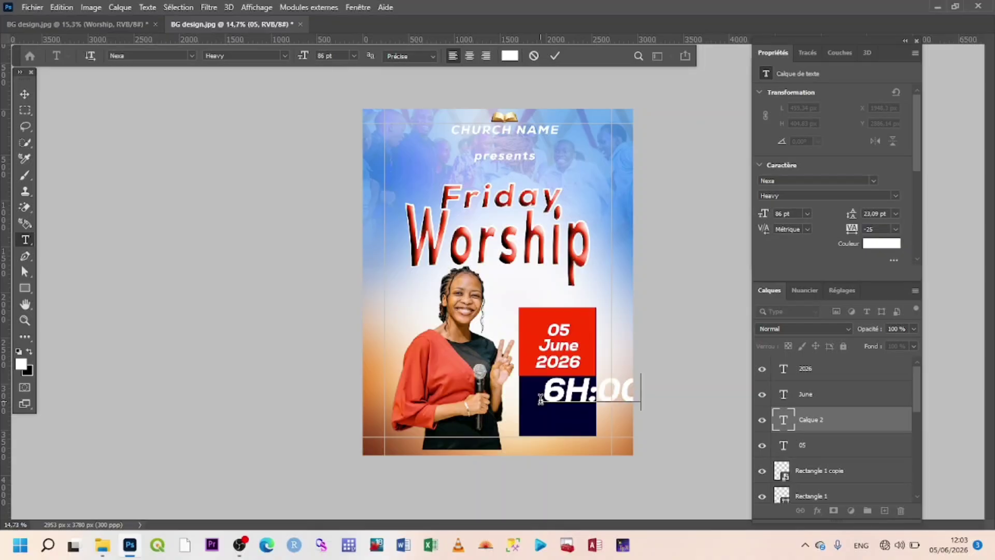
click(559, 54)
Scale the 6H:00 text to about 54% and place it in the upper navy block at about X 1829 px, Y 3007 px.
key(ctrl+t)
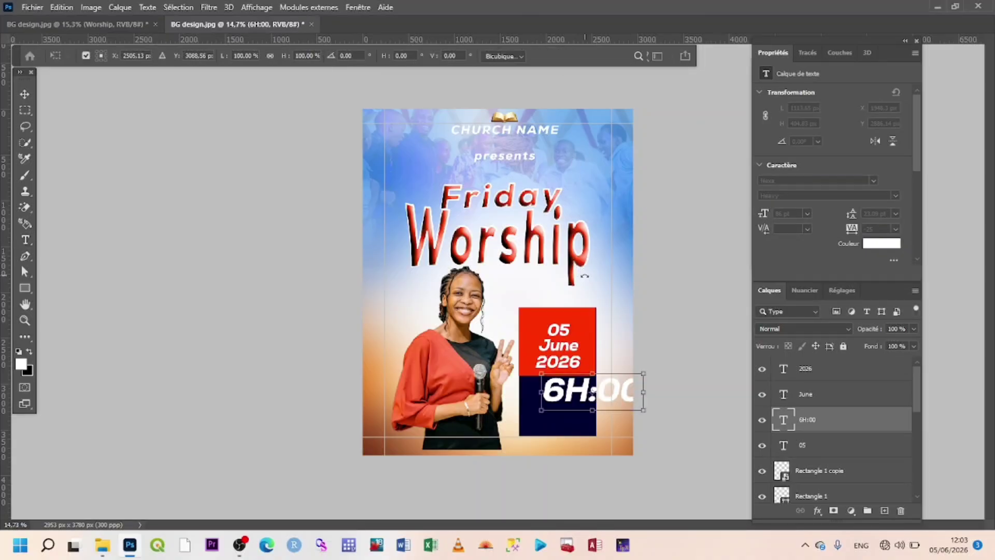
drag(644, 394, 579, 396)
key(Return)
key(Return)
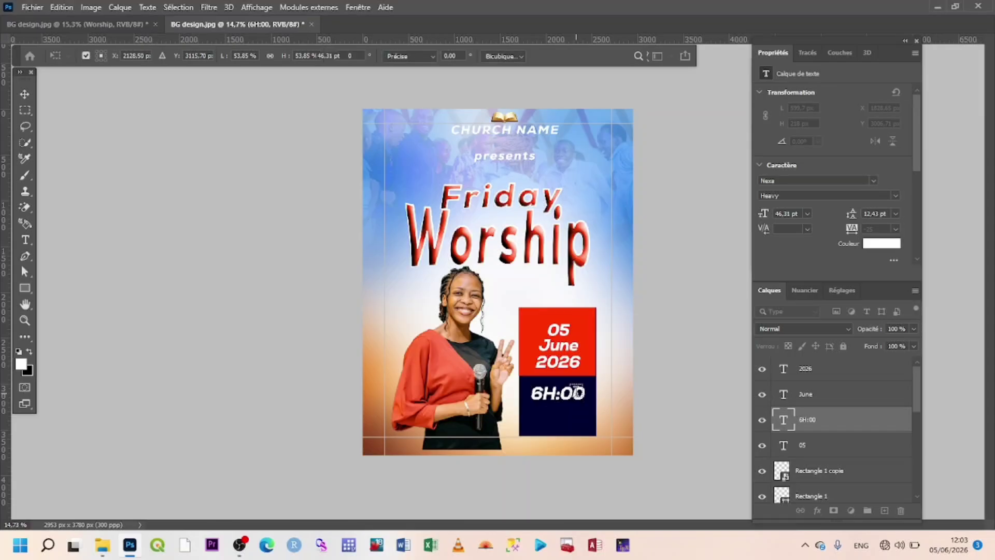
Duplicate the 6H:00 text layer and move the copy straight down to about Y 3175 px, beneath the original.
key(t)
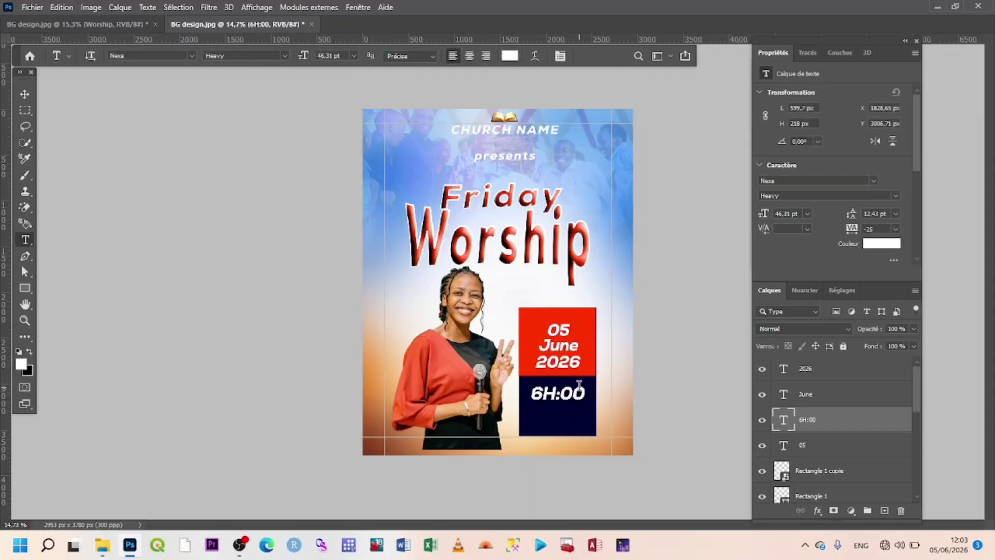
key(ctrl+j)
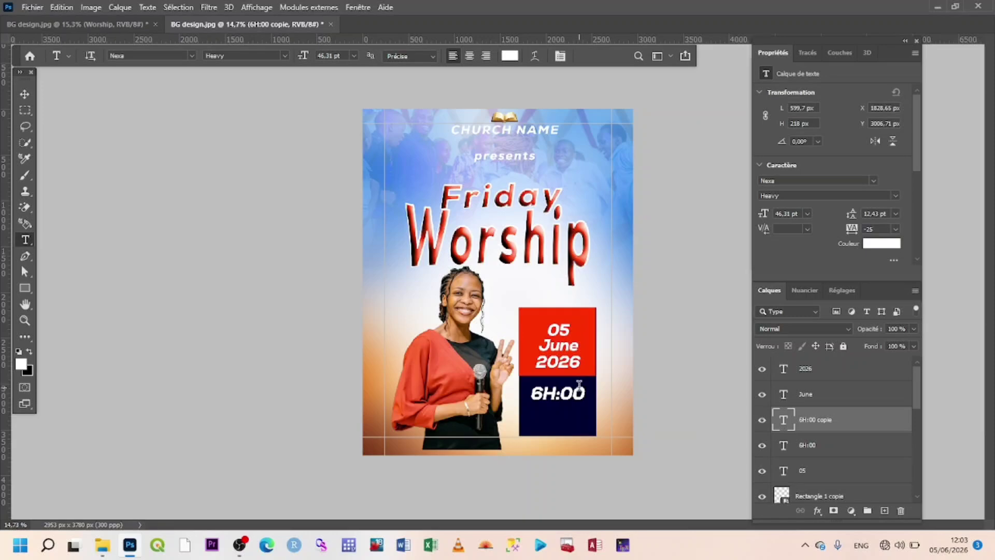
click(24, 96)
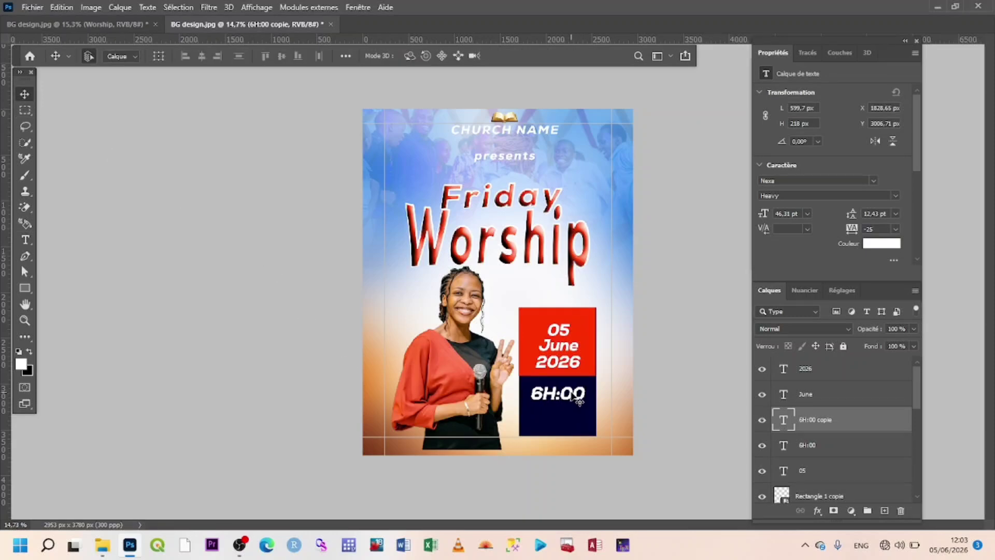
key(Down)
key(Down)
key(Down)
key(Down)
key(Down)
key(Down)
key(Down)
key(Down)
key(Down)
key(Down)
key(Down)
key(Down)
key(Down)
key(Down)
key(Down)
key(Down)
key(Down)
key(Down)
key(Down)
key(Down)
key(shift+Down)
key(shift+Down)
key(shift+Down)
key(shift+Down)
key(shift+Down)
key(shift+Down)
key(shift+Down)
key(shift+Down)
key(shift+Down)
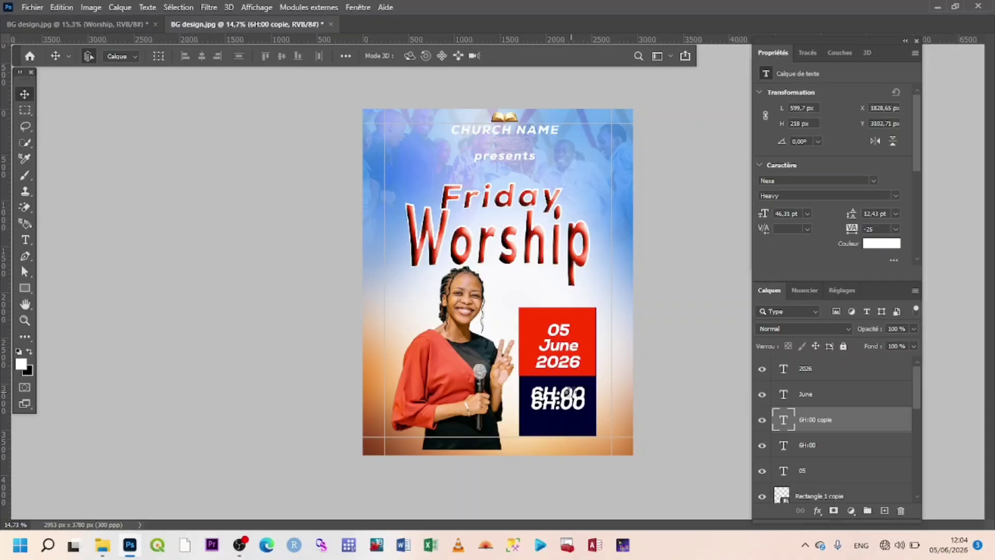
key(shift+Down)
key(shift+Down)
key(shift+Down)
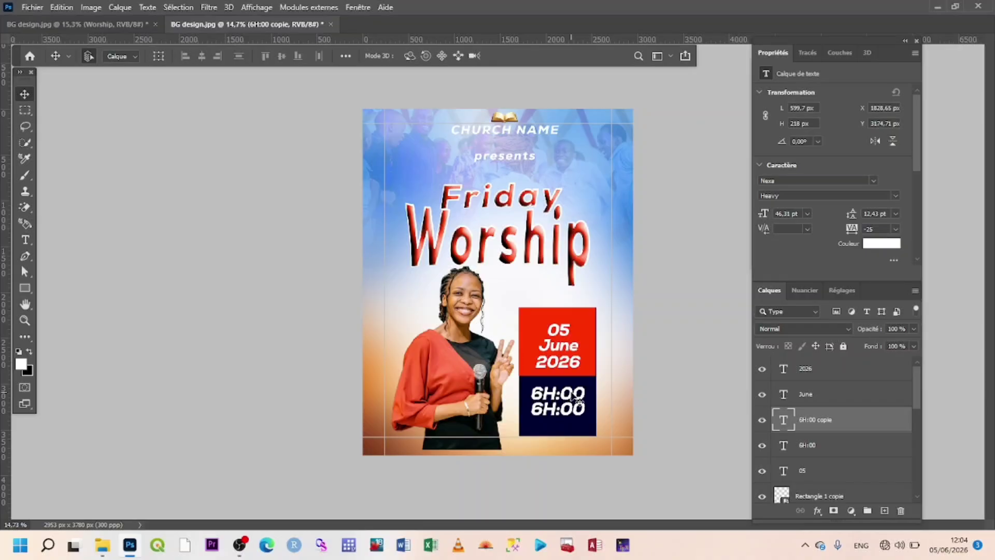
Replace the text of the lower 6H:00 copy with P.M.
double_click(576, 411)
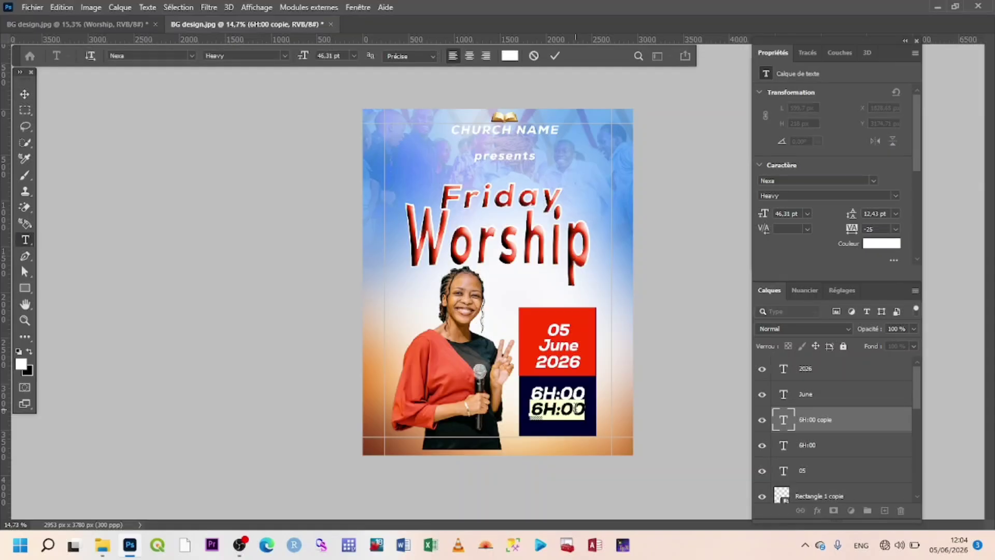
key(BackSpace)
text(p)
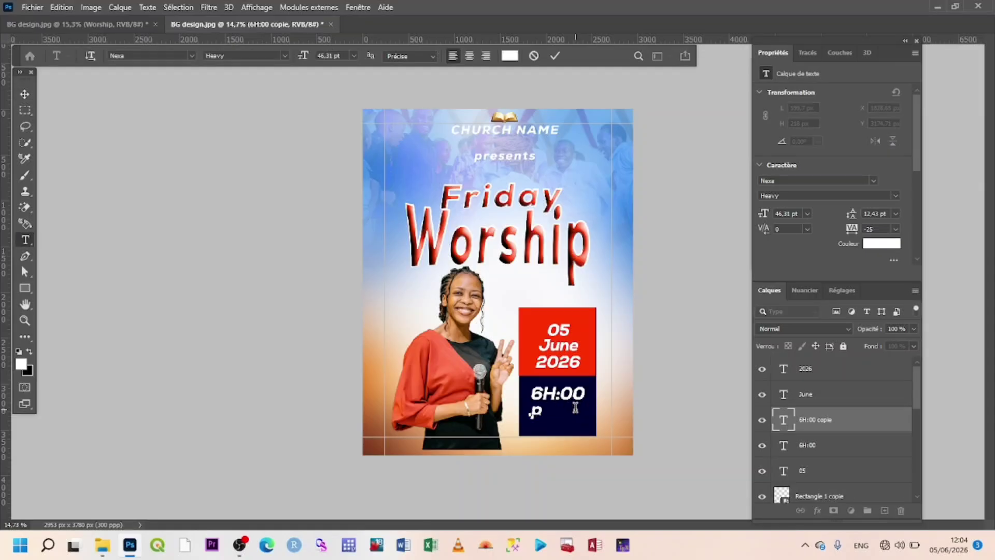
key(BackSpace)
text(P.M)
click(555, 54)
key(v)
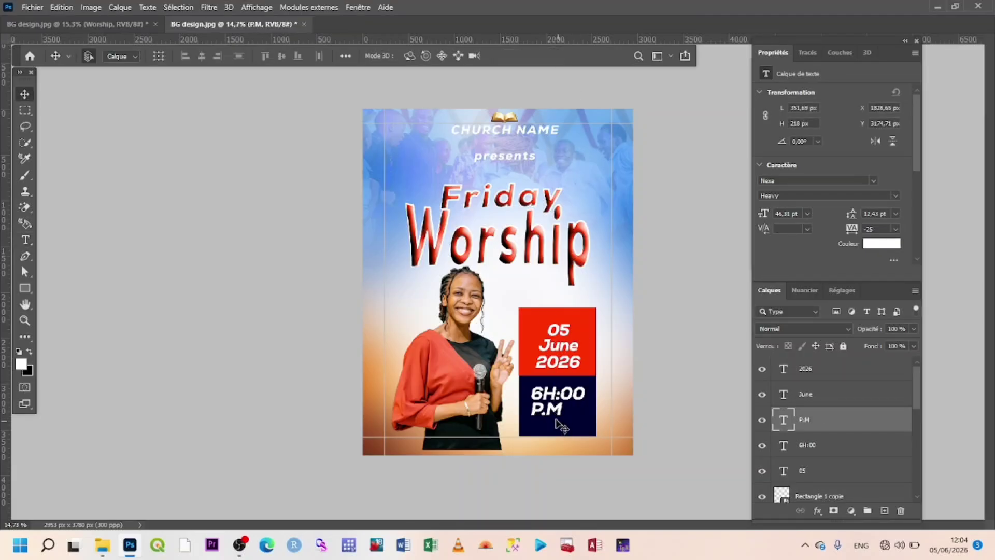
Shift the P.M text right and down to about X 1907 px, Y 3205 px, beneath 6H:00.
key(Right)
key(Right)
key(Right)
key(Right)
key(Right)
key(Right)
key(Right)
key(Right)
key(Right)
key(Right)
key(Right)
key(Right)
key(Right)
key(Right)
key(Right)
key(Right)
key(Right)
key(Right)
key(Right)
key(Right)
key(Right)
key(Right)
key(Right)
key(Right)
key(Right)
key(Right)
key(Right)
key(Right)
key(Right)
key(Right)
key(Right)
key(Right)
key(Down)
key(Down)
key(Down)
key(Down)
key(Down)
key(Down)
key(Down)
key(Down)
key(Down)
key(Down)
key(Down)
key(Down)
key(Down)
key(Down)
key(Down)
key(Down)
key(Down)
key(Down)
key(Down)
key(Down)
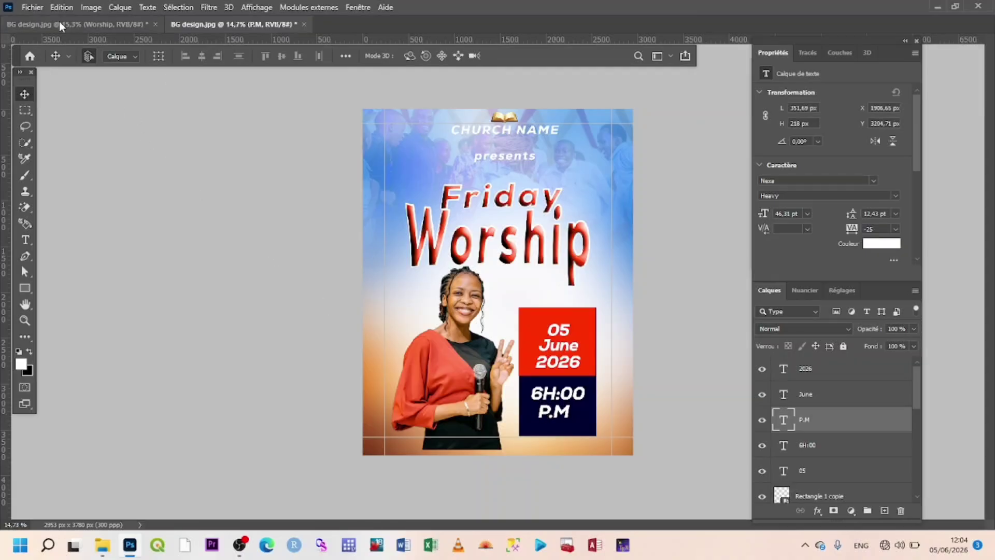
Check the reference flyer, add a layer mask to the woman's photo, and set the soft round brush to 1555 px and 100% opacity.
click(104, 24)
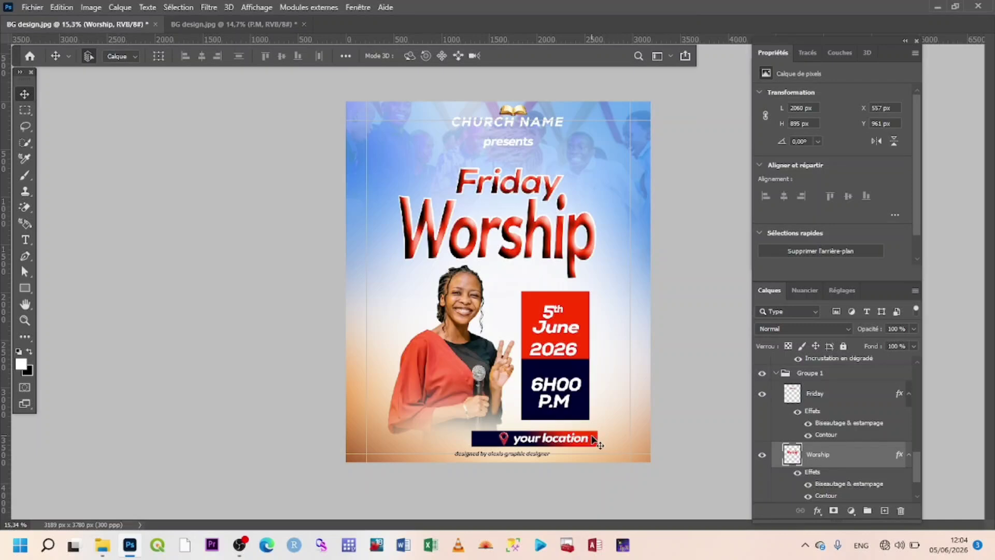
click(191, 24)
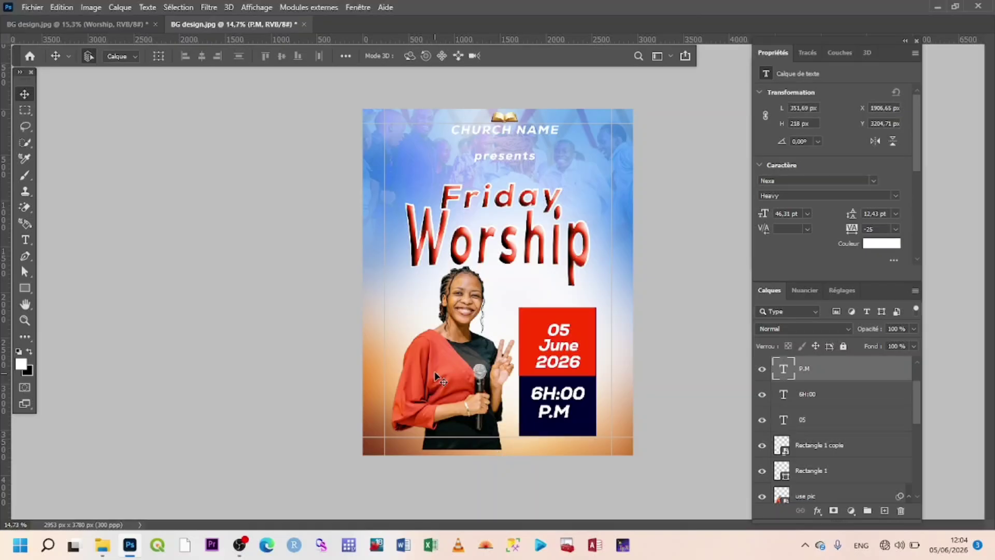
click(464, 332)
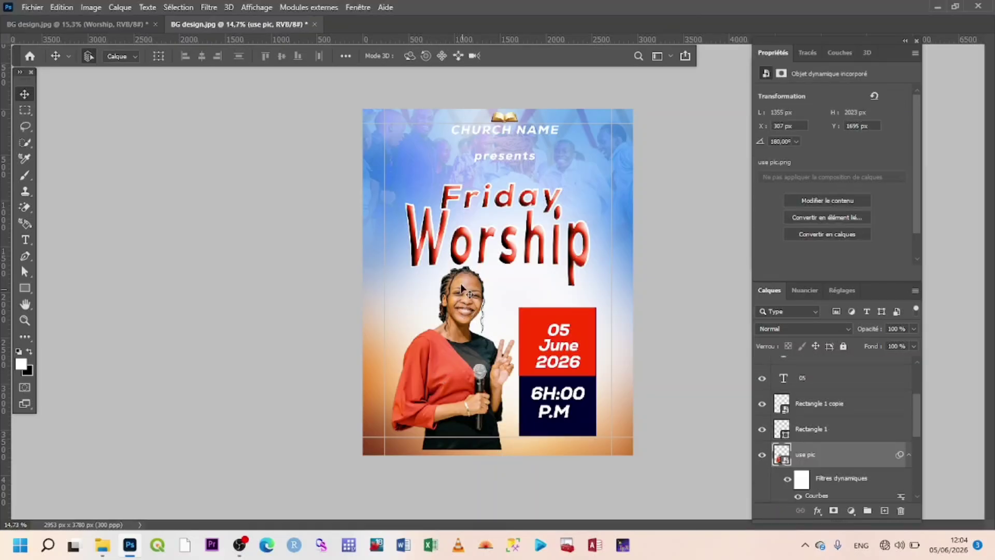
click(834, 512)
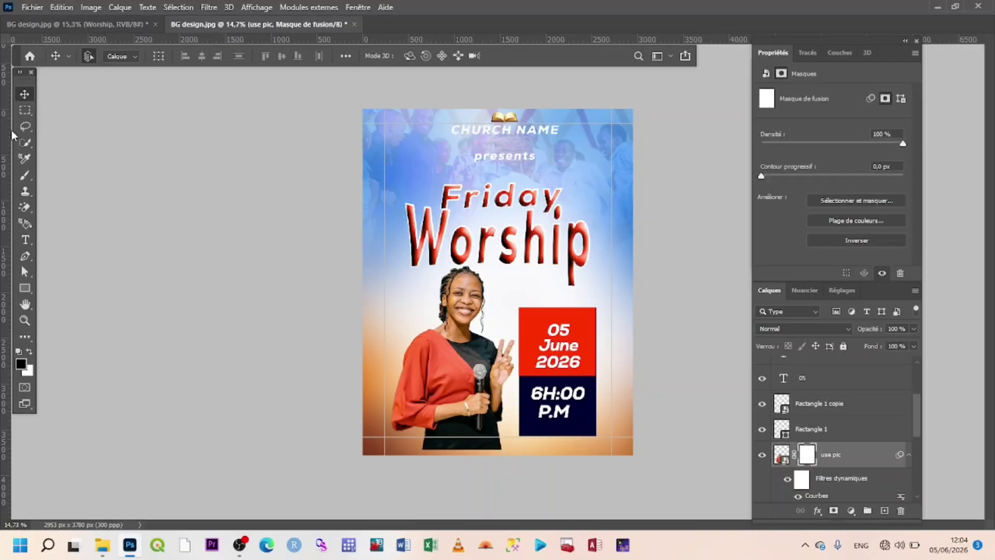
click(30, 175)
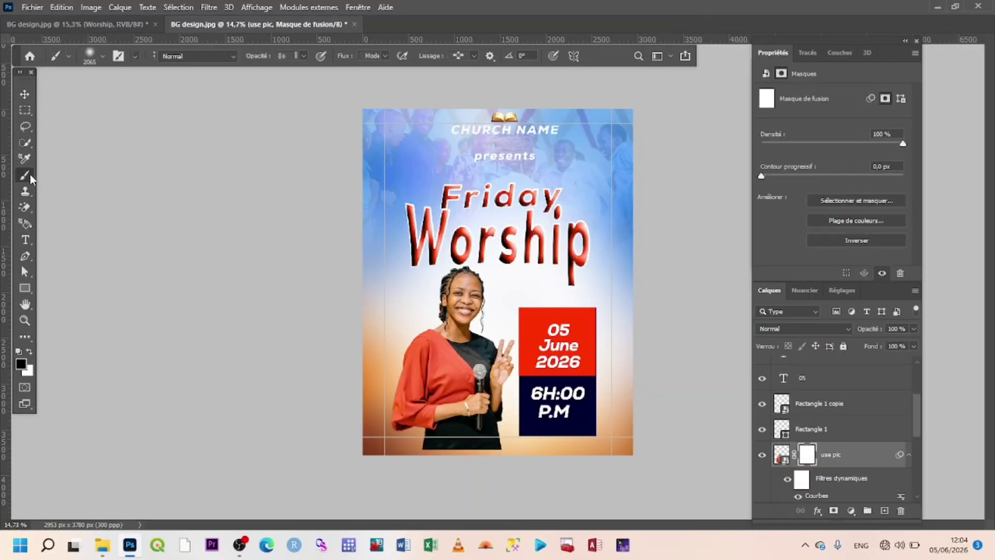
click(103, 56)
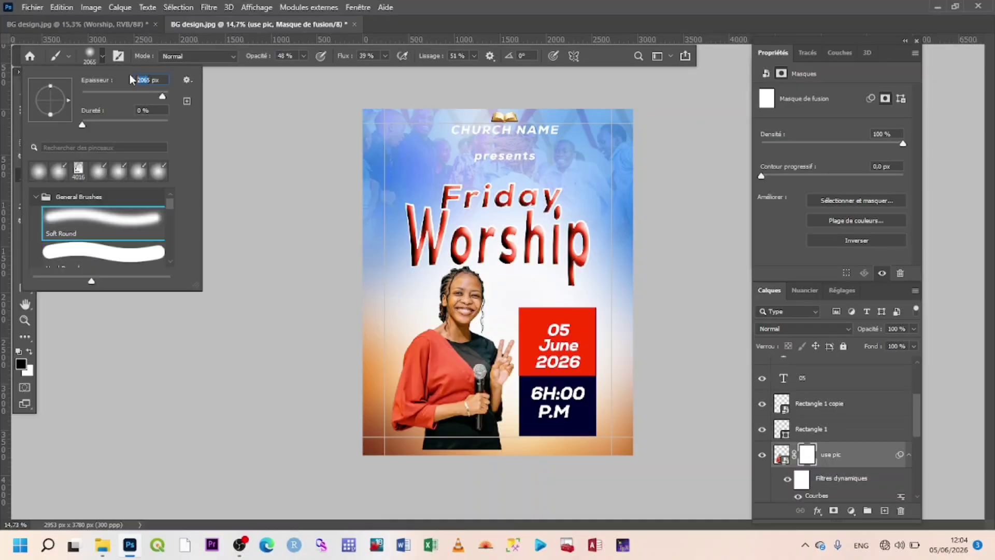
text(1555)
click(302, 56)
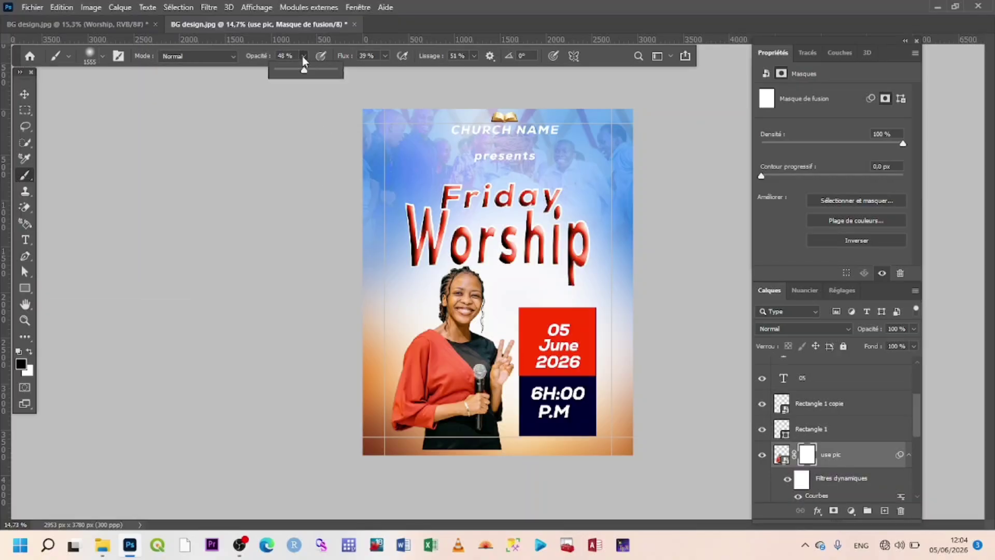
drag(303, 70, 344, 78)
Paint black on the photo's layer mask along the woman's lower edge to fade her into the background.
click(424, 450)
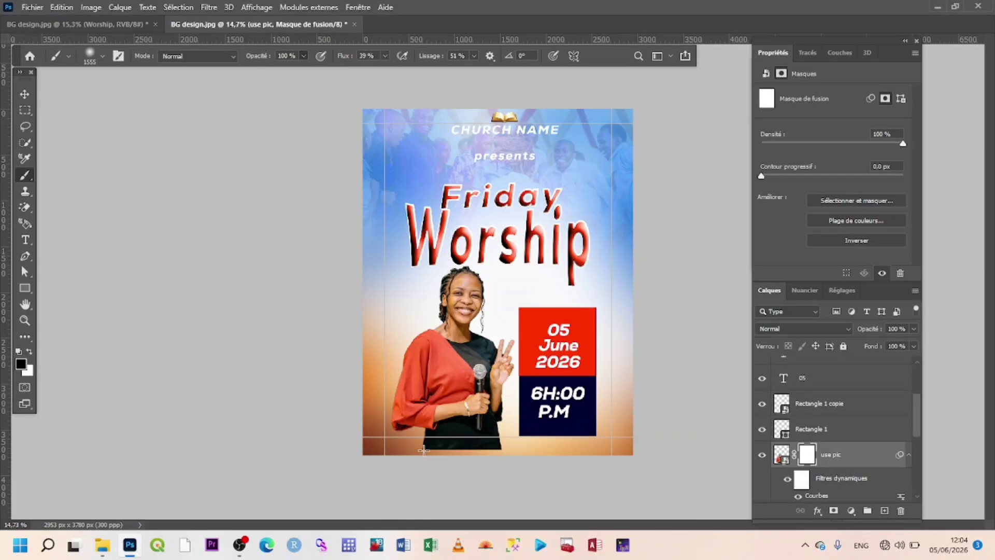
click(424, 450)
click(423, 449)
click(462, 462)
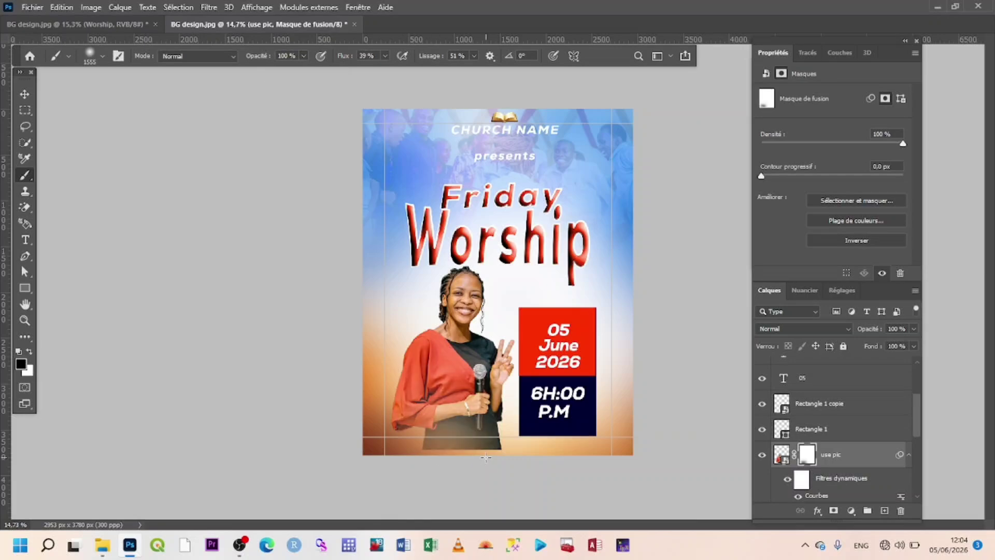
click(486, 458)
click(486, 458)
click(486, 457)
click(463, 450)
click(448, 450)
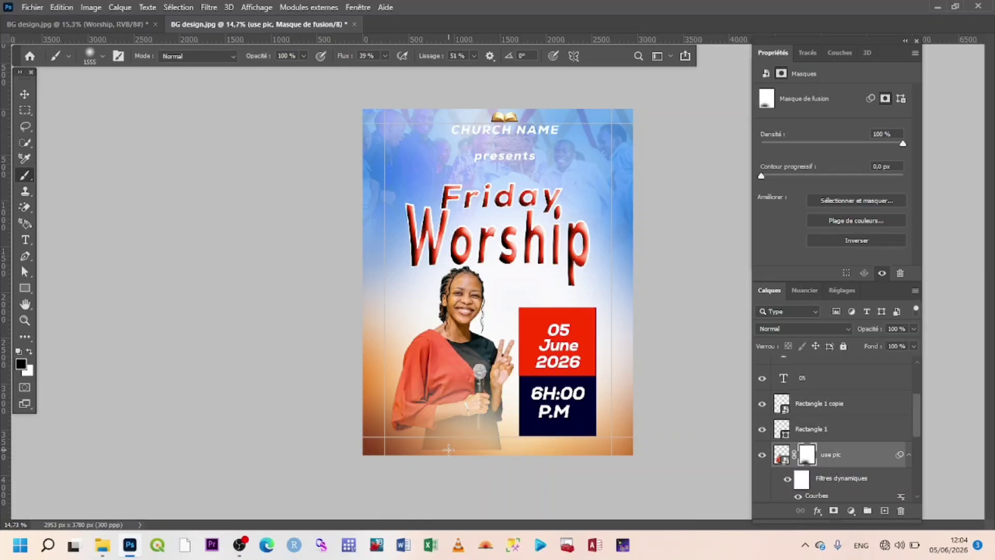
click(449, 450)
click(429, 452)
click(499, 457)
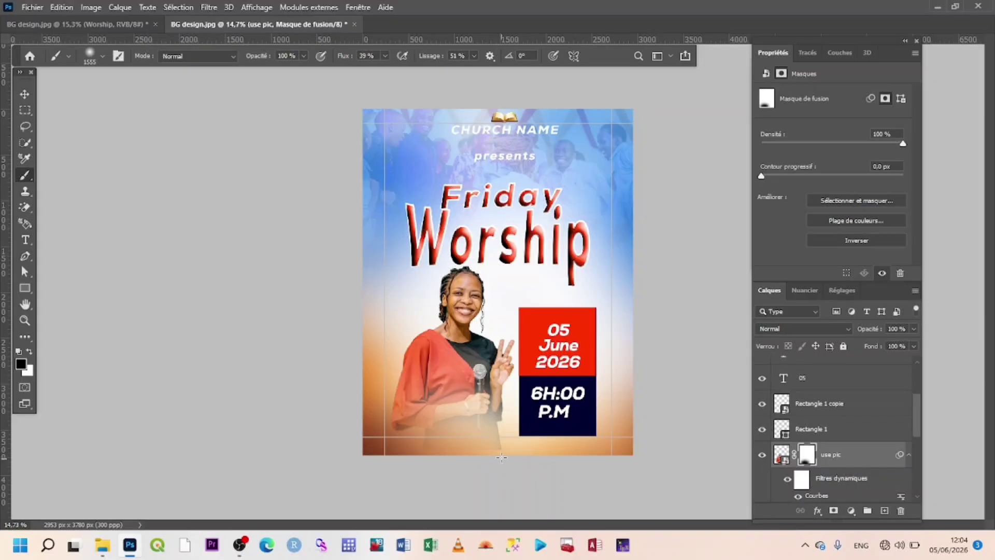
click(500, 457)
click(500, 456)
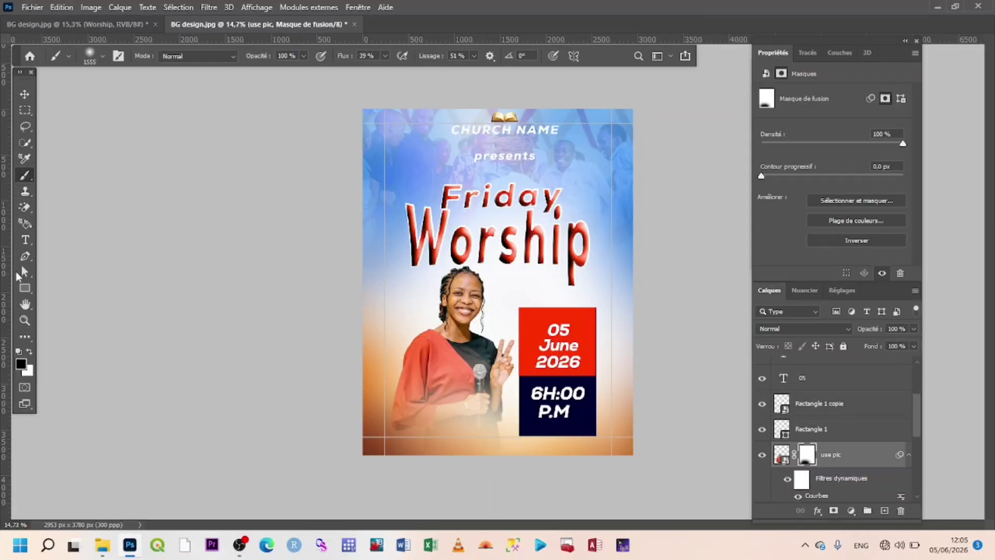
Draw a white rectangle about 1223 by 123 px and place it below the navy block at about X 1214 px, Y 3595 px.
click(25, 288)
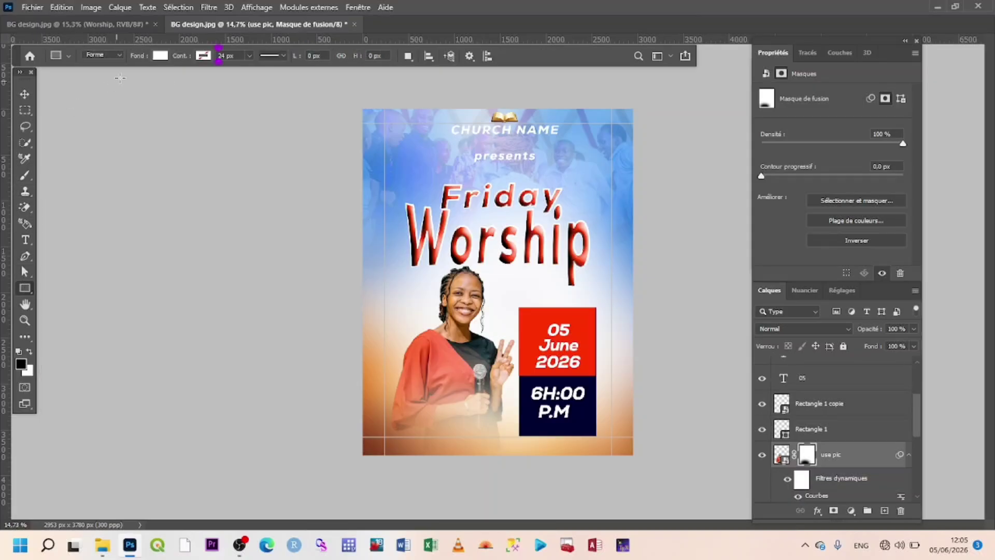
drag(484, 439, 540, 444)
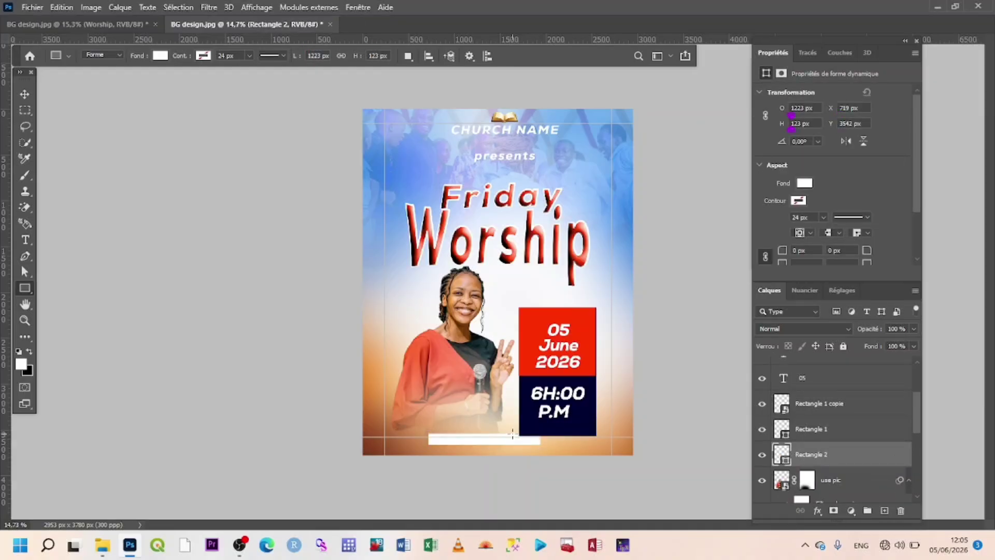
key(v)
drag(501, 443, 547, 449)
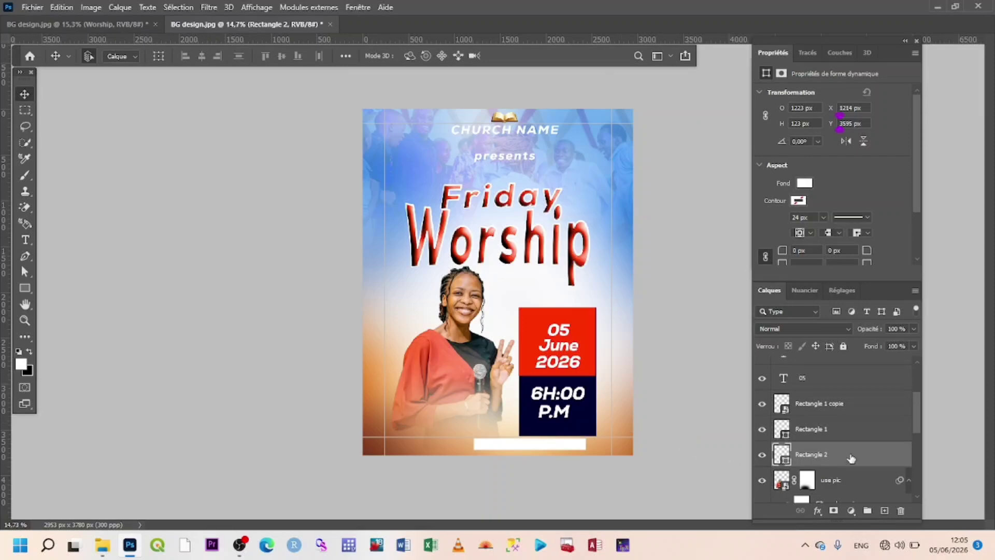
Group the red and navy rectangles with the 05, June, 2026, 6H:00 and P.M text layers.
scroll(839, 441, up, 1)
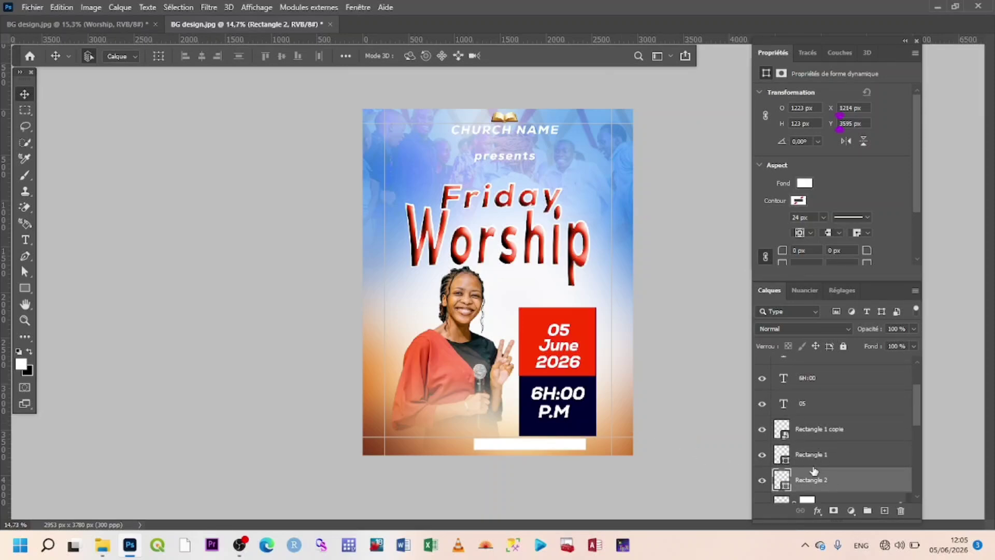
click(819, 460)
shift+click(820, 431)
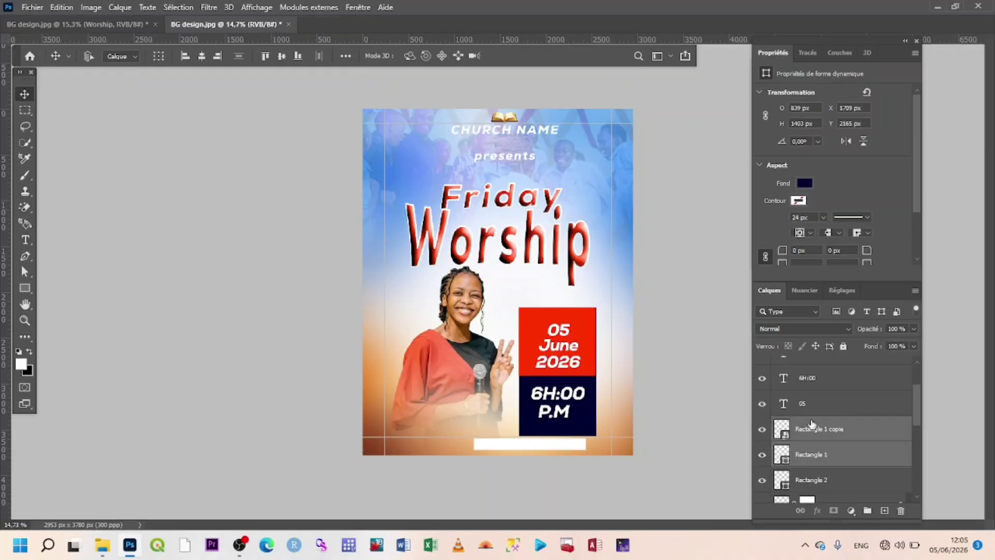
shift+click(811, 401)
shift+click(811, 378)
scroll(819, 399, up, 3)
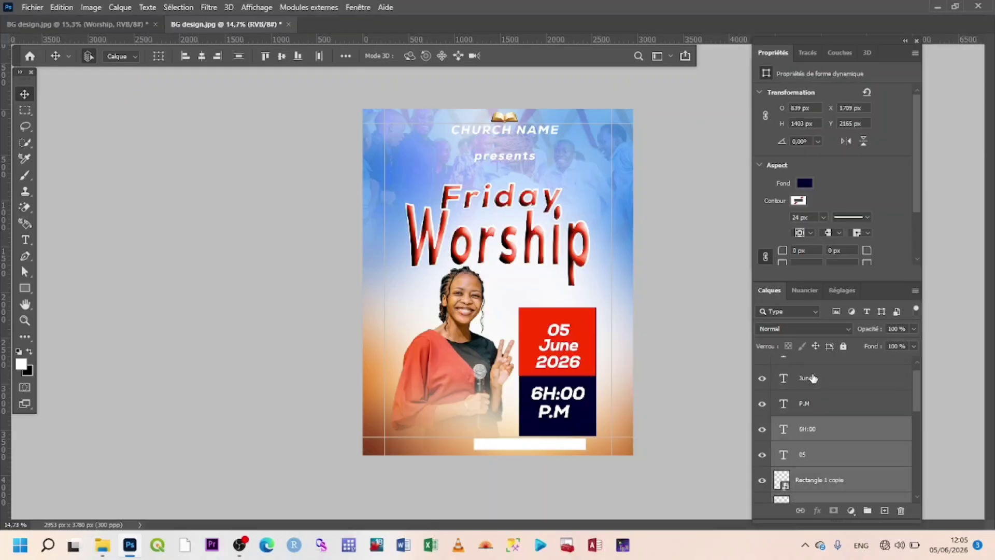
shift+click(829, 418)
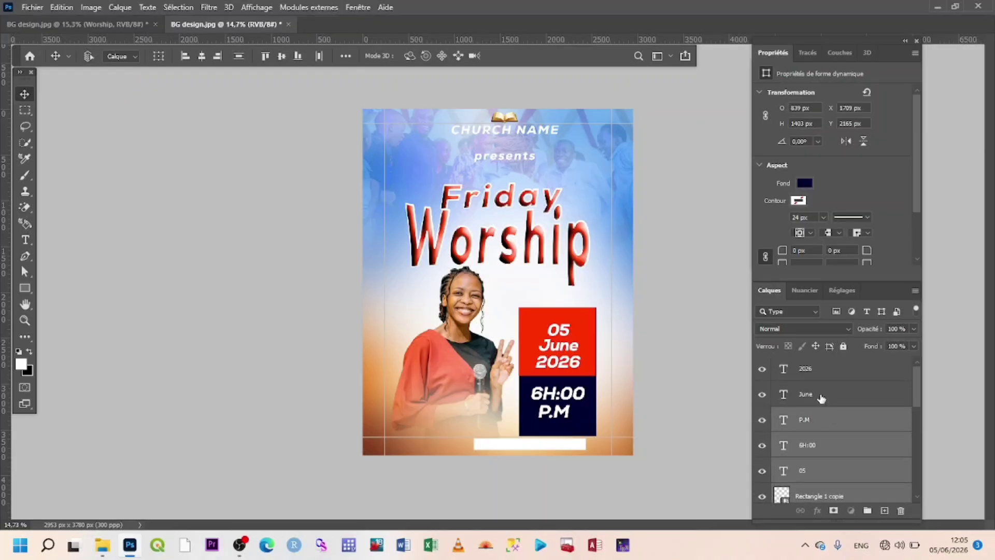
shift+click(819, 397)
shift+click(815, 369)
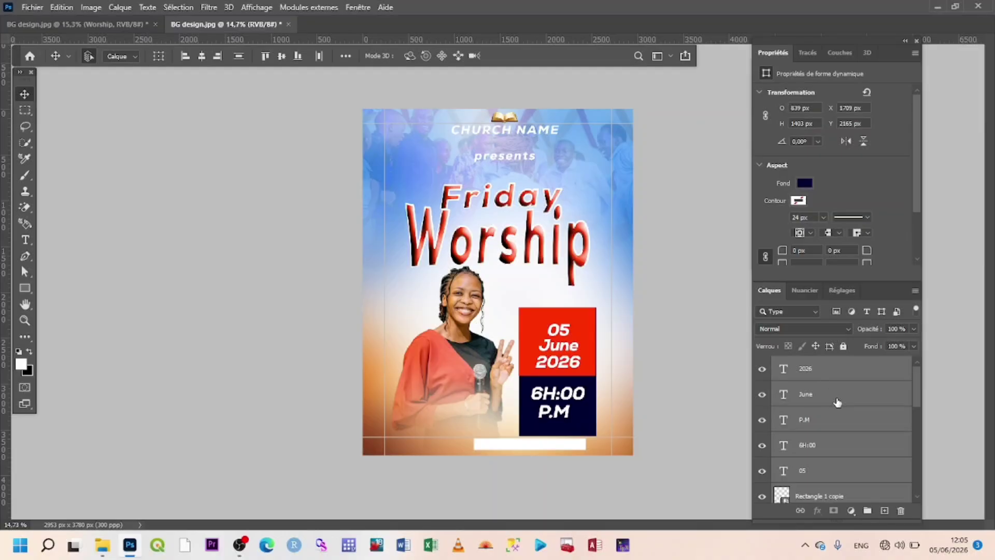
key(ctrl+g)
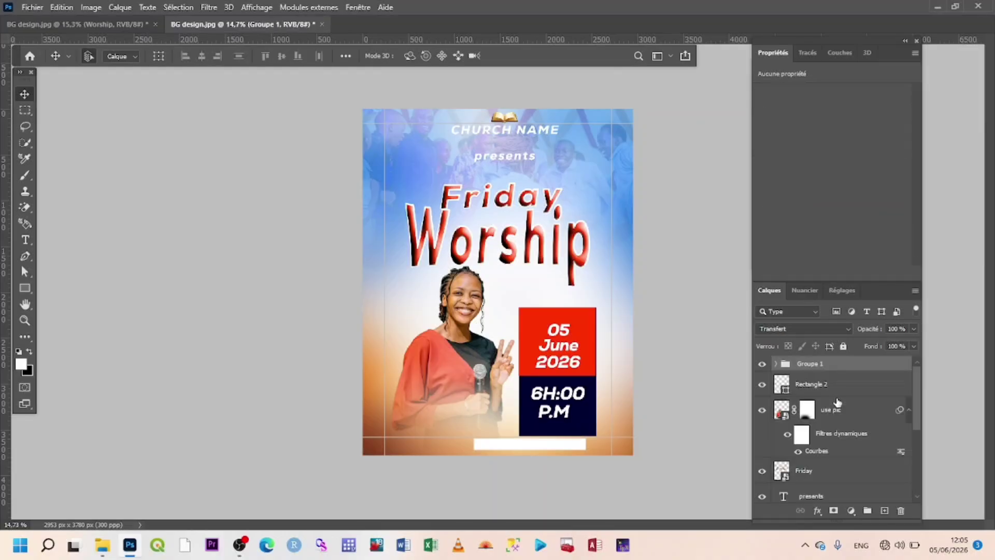
Move the date and time group up slightly to widen the gap above the white rectangle.
key(shift+Up)
key(shift+Up)
key(shift+Up)
key(shift+Up)
key(shift+Up)
key(shift+Up)
key(shift+Up)
key(shift+Up)
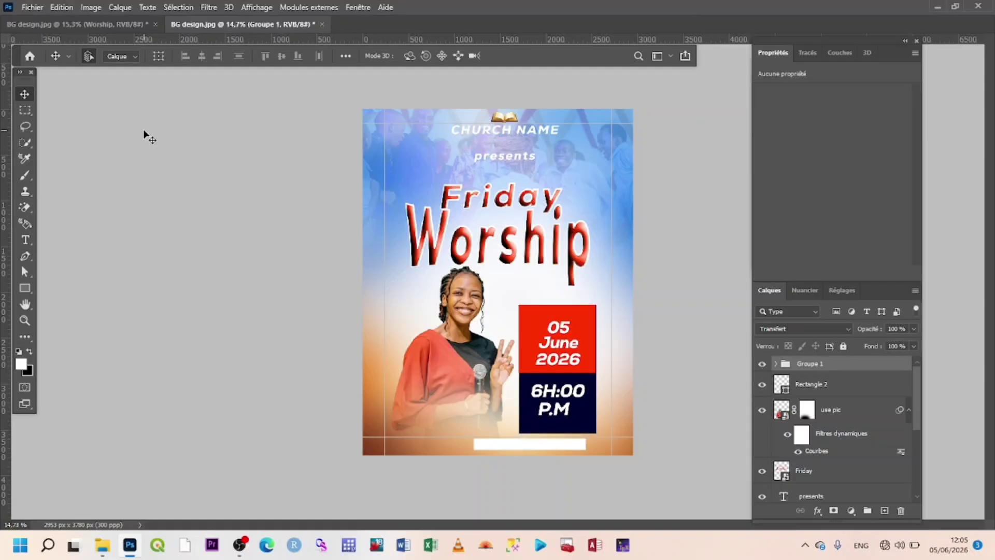
key(shift+Up)
key(shift+Up)
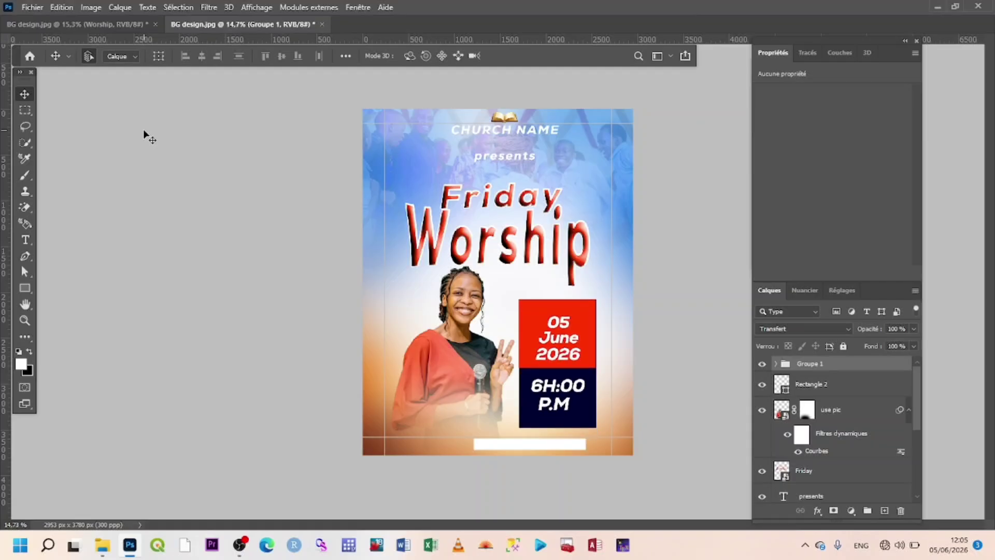
key(shift+Up)
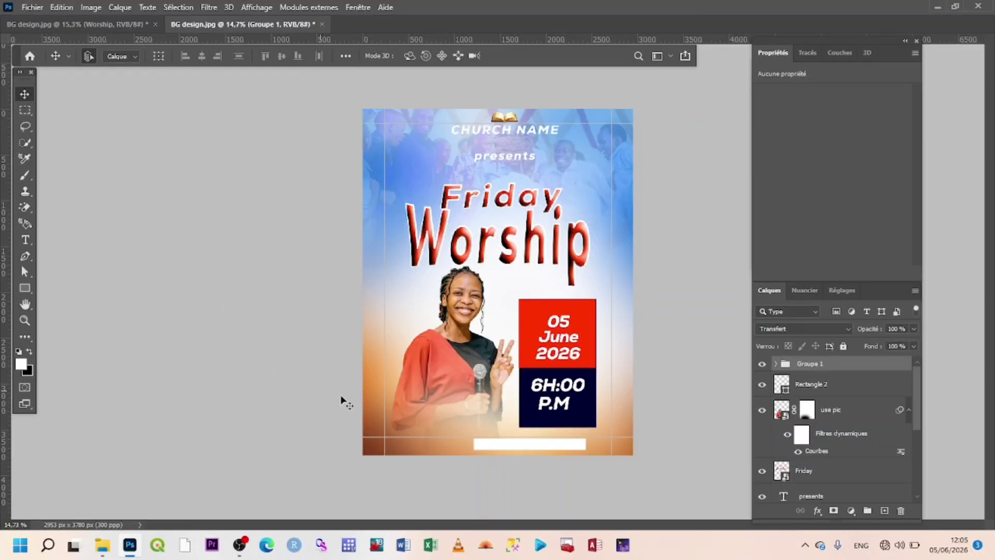
Move the white rectangle up to about Y 3525 px, just below the navy block.
click(577, 450)
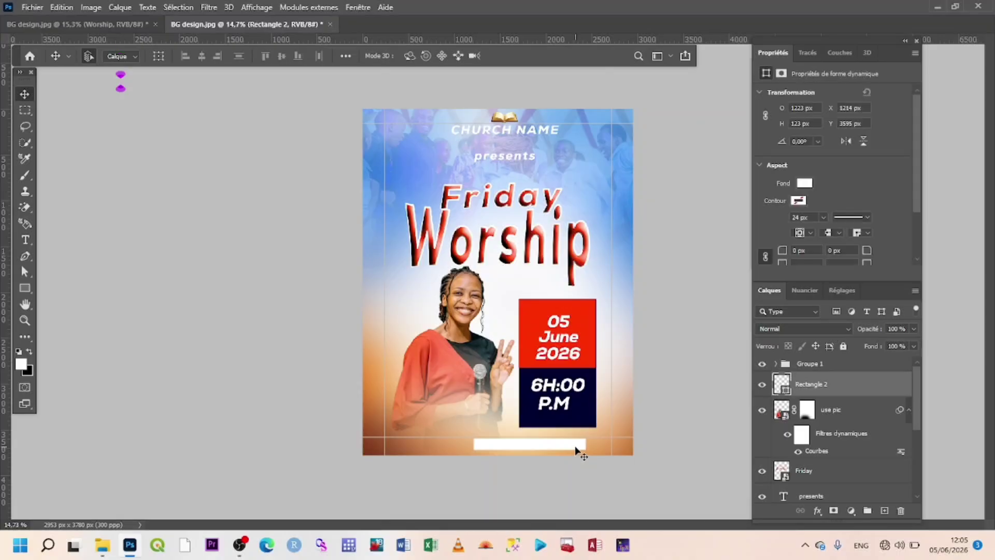
key(shift+Up)
key(shift+Up)
key(shift+Up)
key(shift+Up)
key(shift+Up)
key(shift+Up)
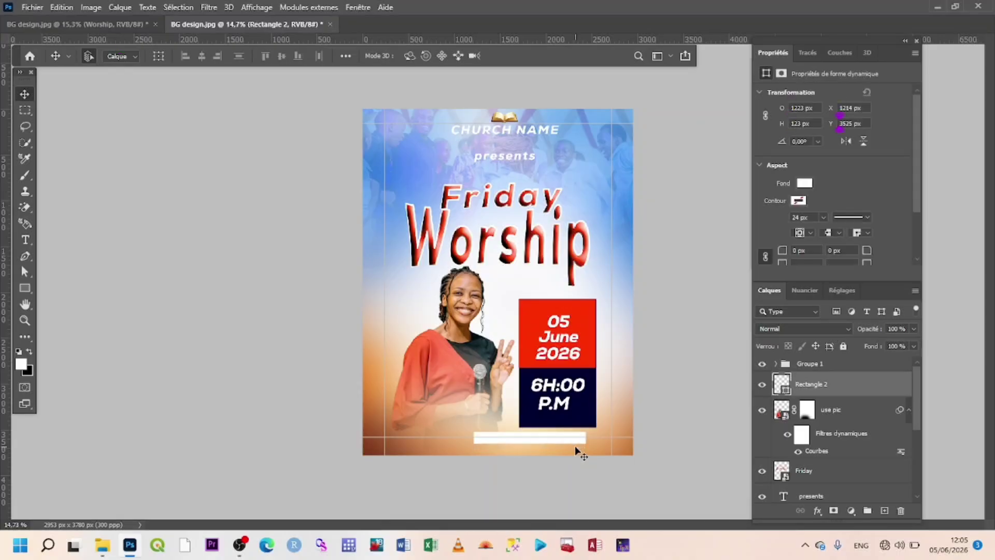
Shift the white bar right to about X 1327 px, flush with the navy block's right edge, and resize it to about 1218 by 136 px.
key(shift+Right)
key(shift+Right)
key(shift+Right)
key(shift+Right)
key(shift+Right)
key(ctrl+t)
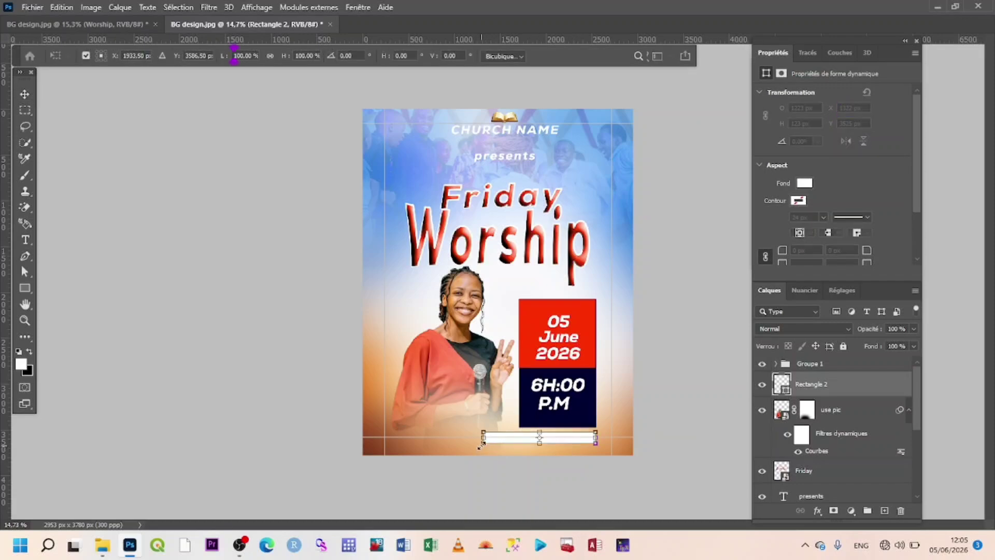
mouse_move(479, 446)
mouse_down()
mouse_move(476, 453)
mouse_move(484, 437)
mouse_up()
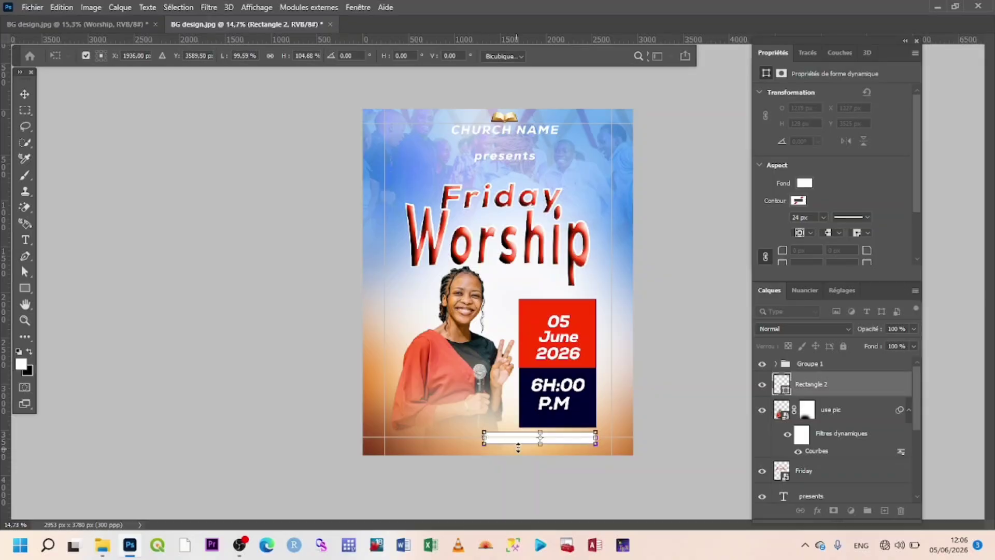
drag(542, 445, 547, 443)
key(Return)
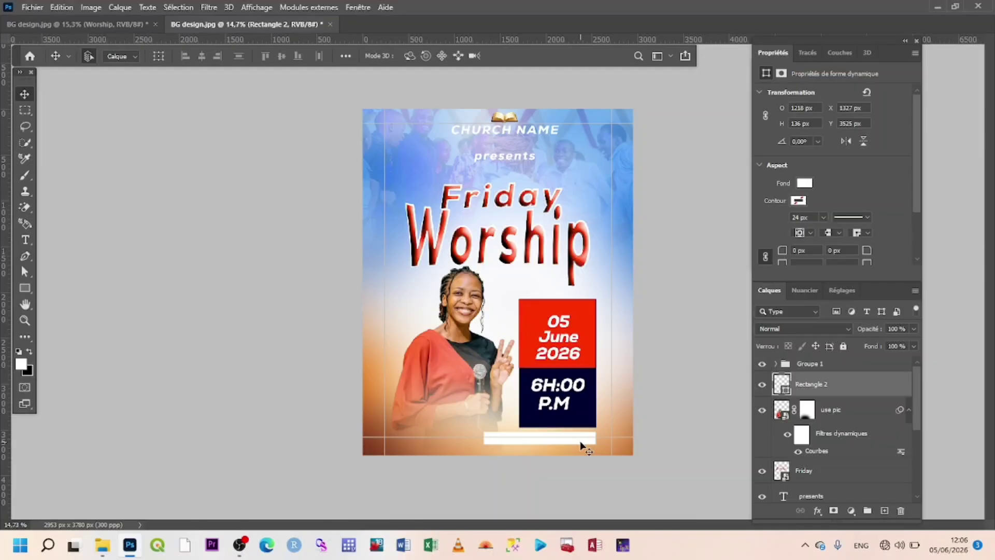
Apply a linear navy-to-red gradient overlay to the white bar, reversed, at a 45° angle, 150% scale and 100% opacity.
click(818, 510)
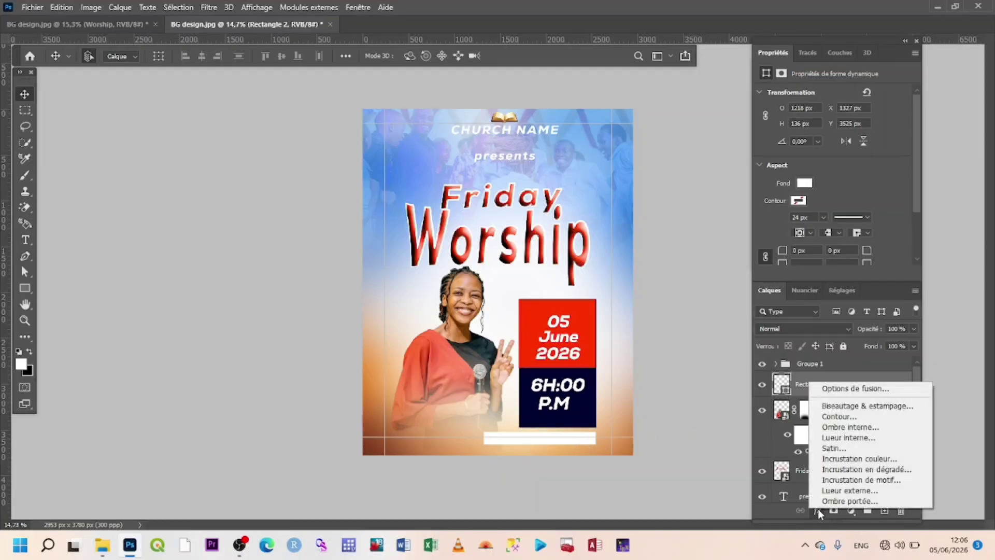
click(851, 471)
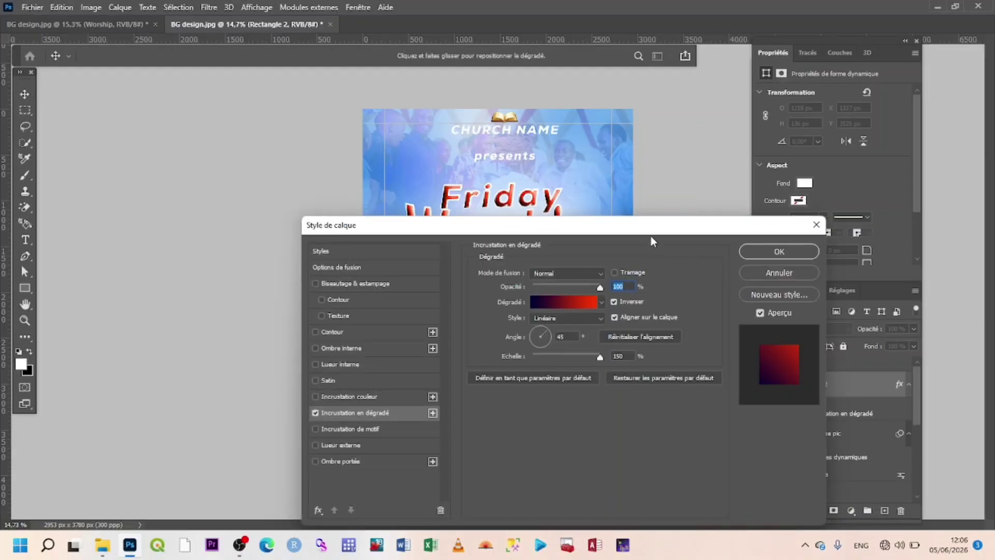
drag(653, 232, 867, 171)
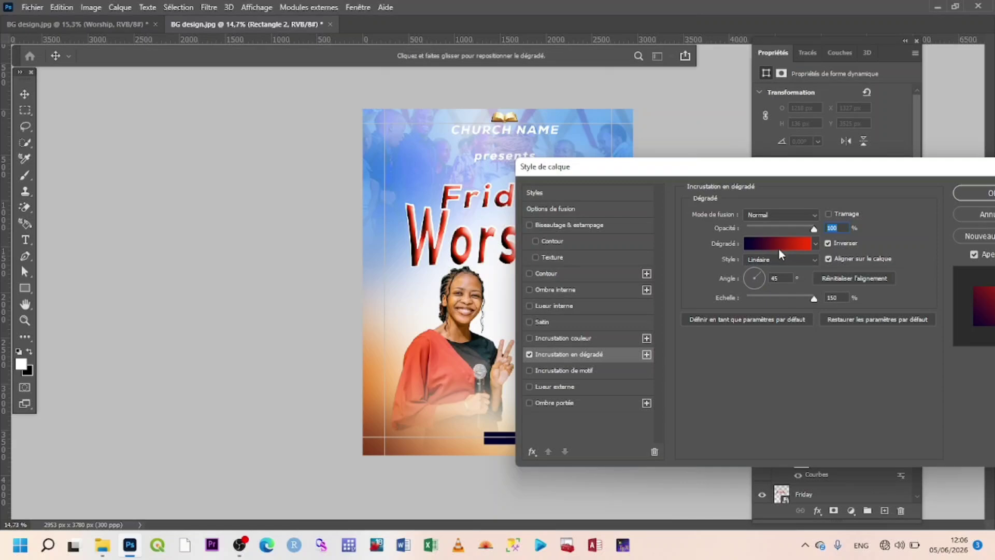
drag(713, 173, 728, 205)
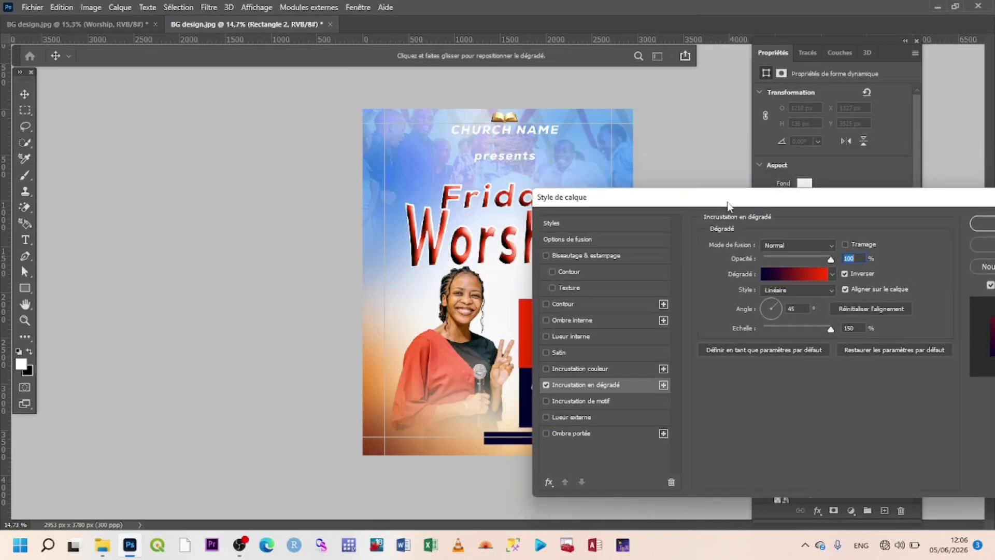
drag(864, 202, 723, 224)
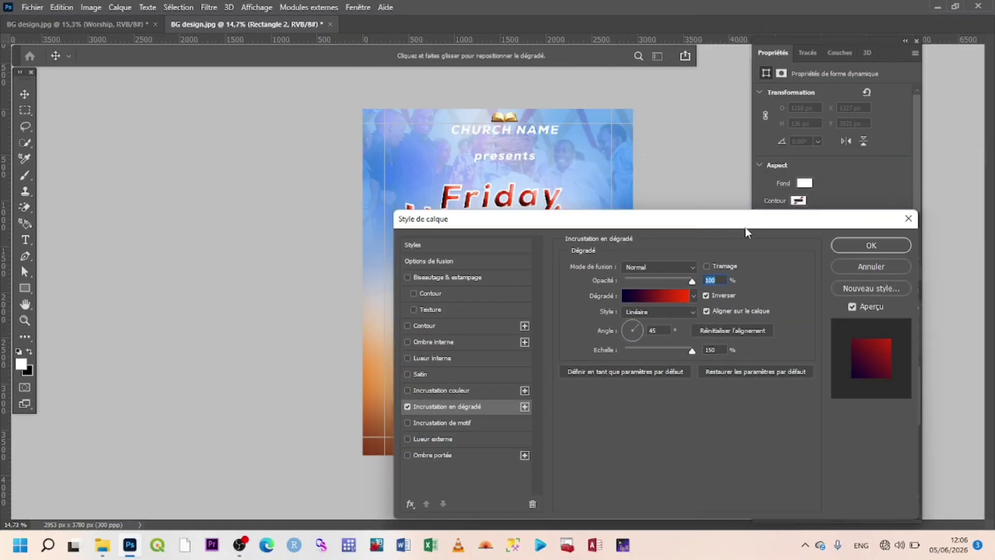
click(875, 246)
scroll(585, 421, up, 3)
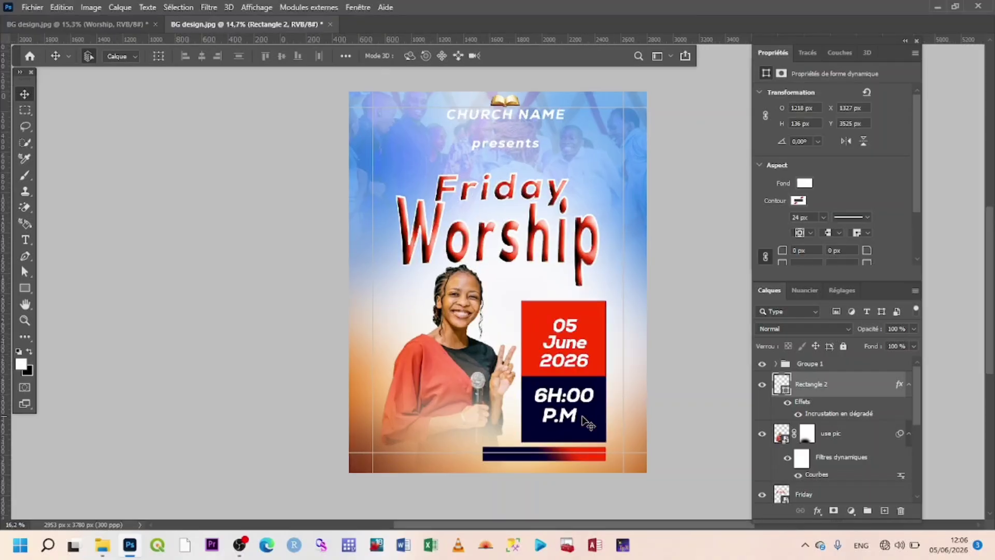
scroll(585, 421, down, 2)
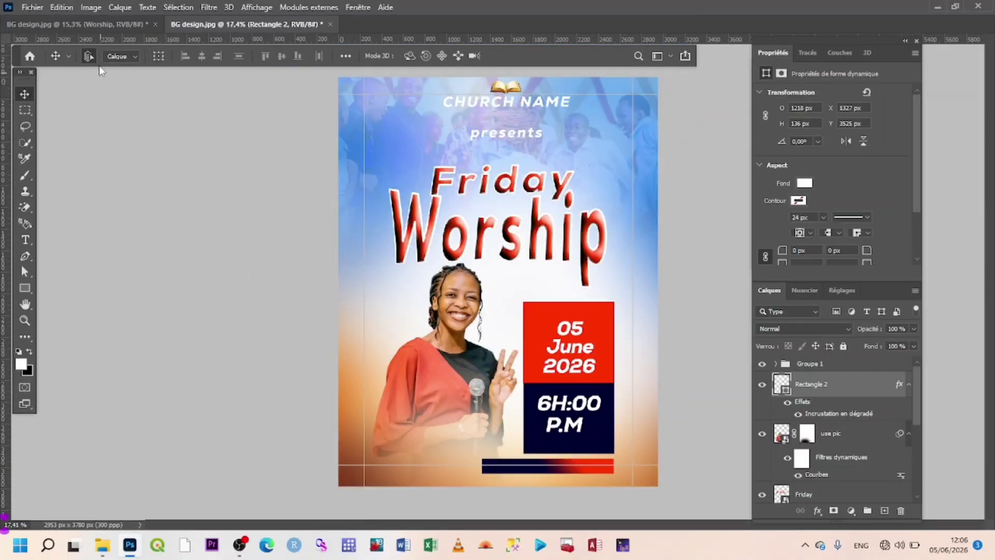
Copy the location pin layer from the finished reference flyer into the working flyer, onto the gradient bar.
click(58, 19)
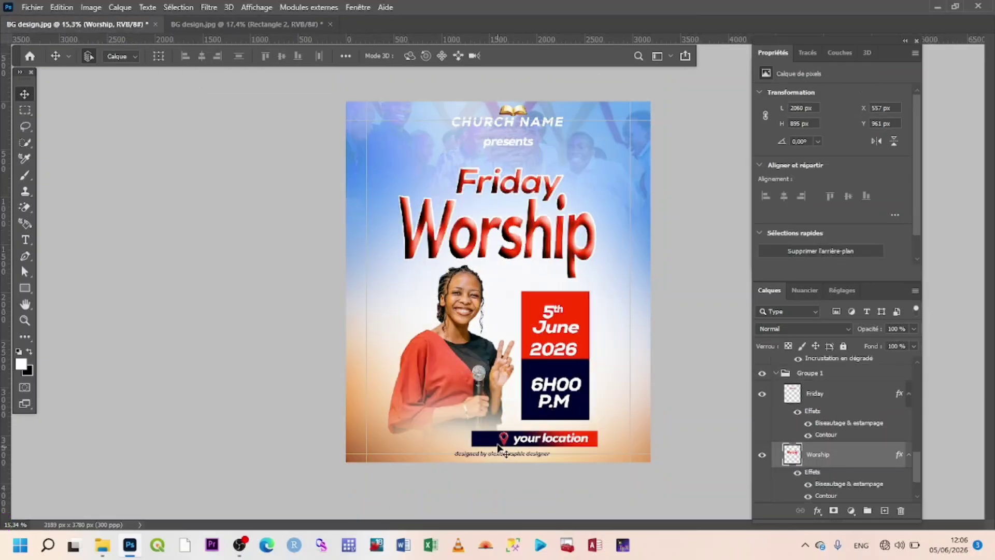
click(503, 443)
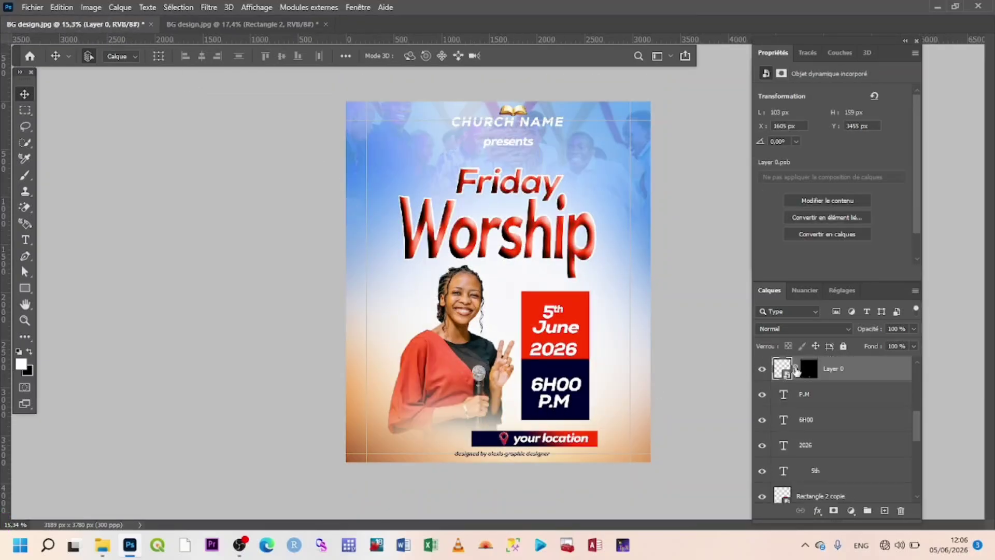
click(762, 369)
click(761, 369)
drag(835, 373, 623, 323)
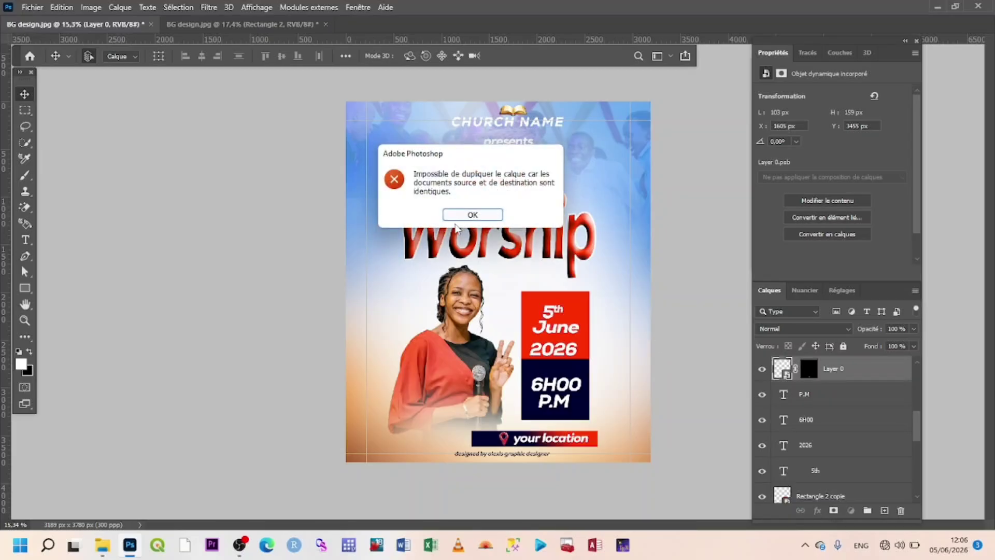
click(462, 220)
drag(835, 369, 577, 472)
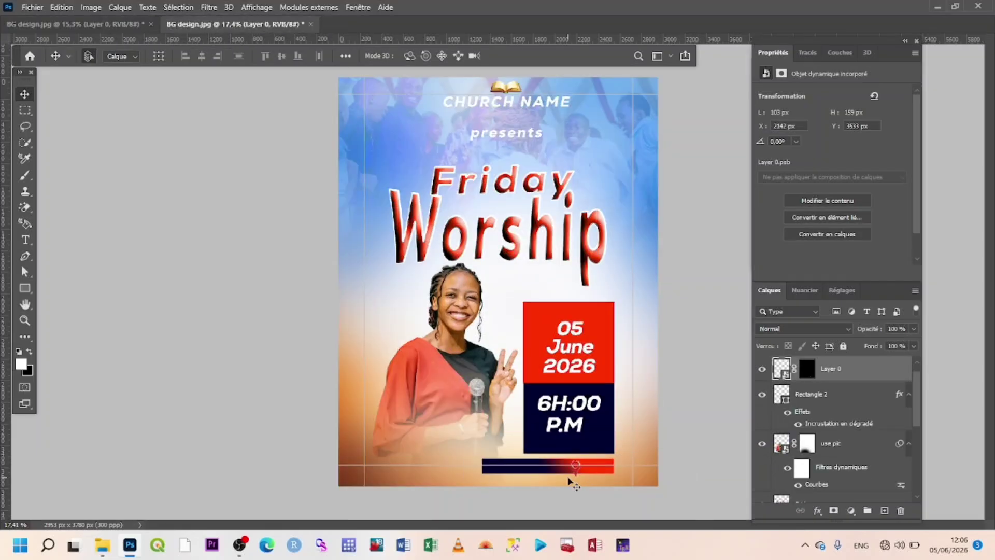
Move only the location pin left to about X 1620 px, onto the navy part of the gradient bar.
shift+click(574, 472)
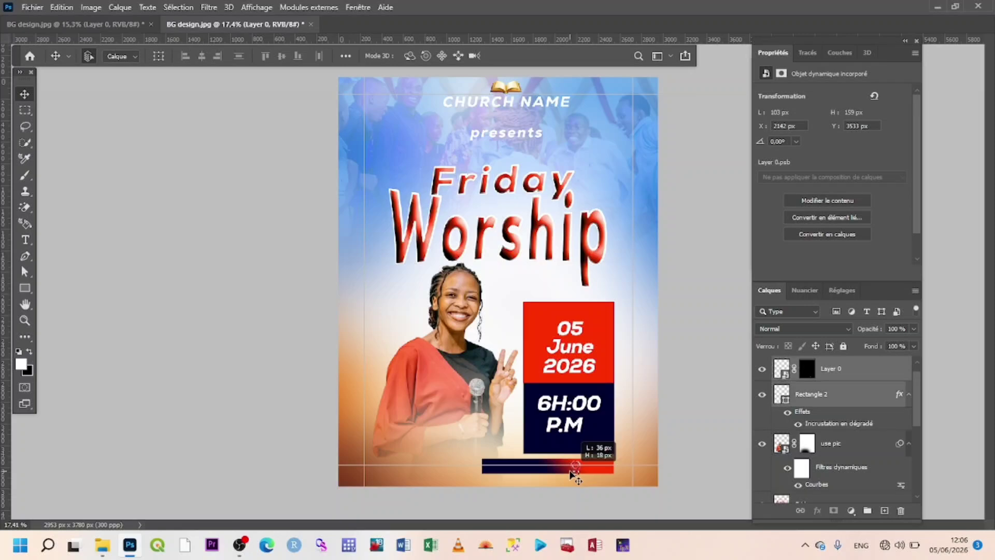
ctrl+click(826, 404)
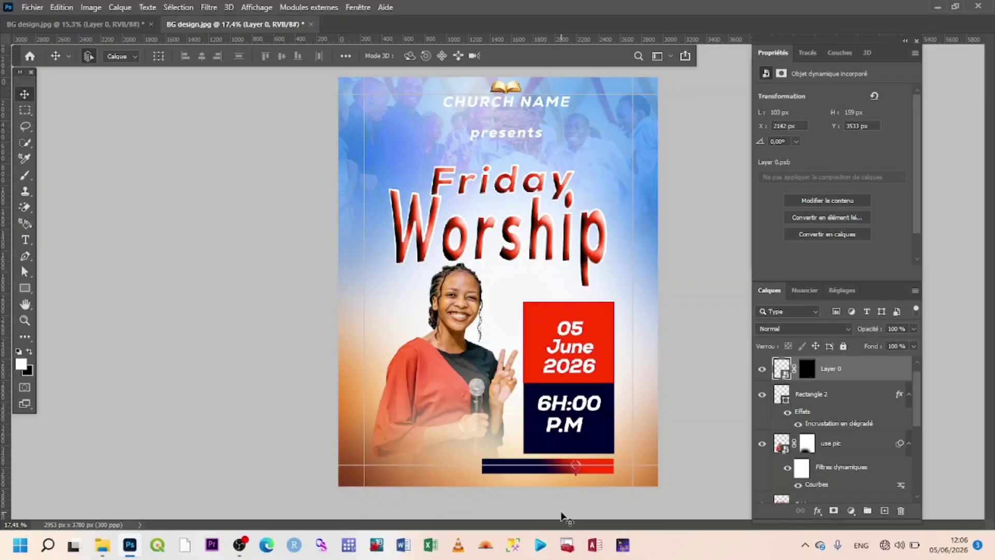
key(shift+Left)
key(shift+Left)
key(shift+Left)
key(shift+Left)
key(shift+Left)
key(shift+Left)
key(shift+Left)
key(shift+Left)
key(shift+Left)
key(shift+Left)
key(shift+Left)
key(shift+Left)
key(shift+Left)
key(shift+Left)
key(shift+Left)
key(shift+Left)
key(shift+Left)
key(shift+Left)
key(shift+Left)
key(shift+Left)
key(shift+Left)
key(shift+Left)
key(shift+Left)
key(shift+Left)
key(shift+Left)
key(shift+Left)
key(shift+Left)
key(shift+Left)
key(shift+Left)
key(shift+Left)
key(shift+Left)
key(shift+Left)
key(shift+Left)
key(shift+Left)
key(shift+Left)
key(shift+Left)
key(shift+Left)
key(shift+Left)
key(shift+Left)
key(shift+Left)
Scale the location pin down to about 80 by 124 px so it fits inside the gradient bar.
key(ctrl+t)
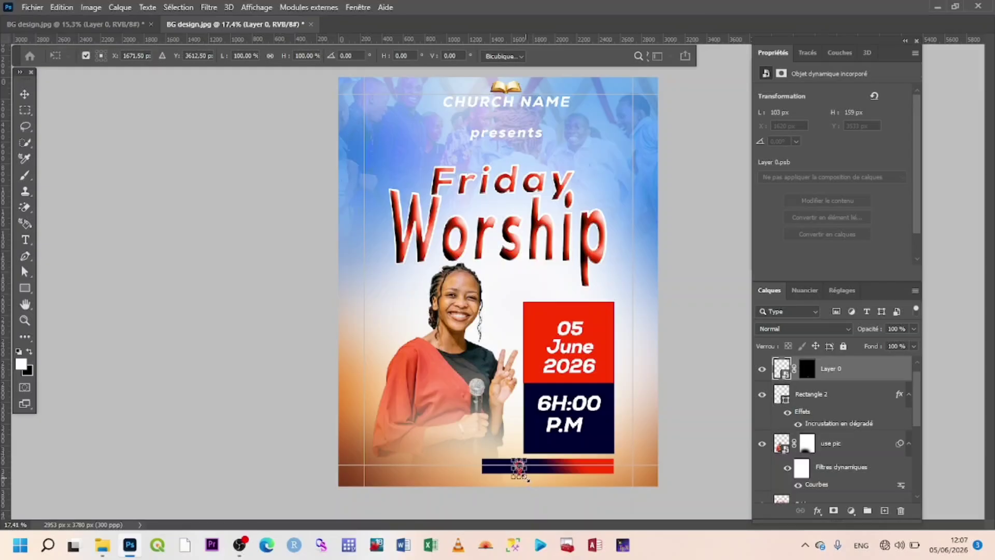
drag(527, 479, 525, 476)
key(Return)
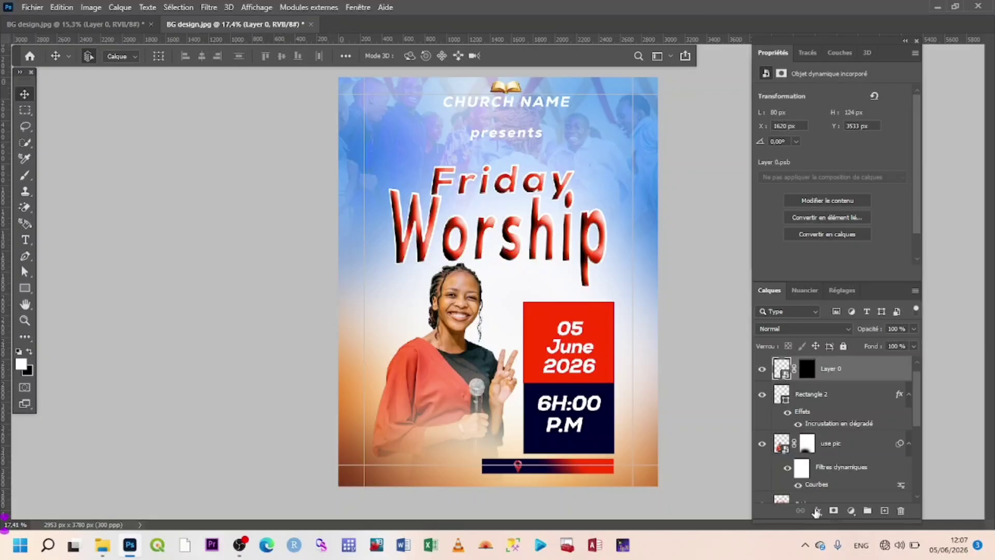
Apply a white (ffffff) color overlay to the location pin.
click(817, 512)
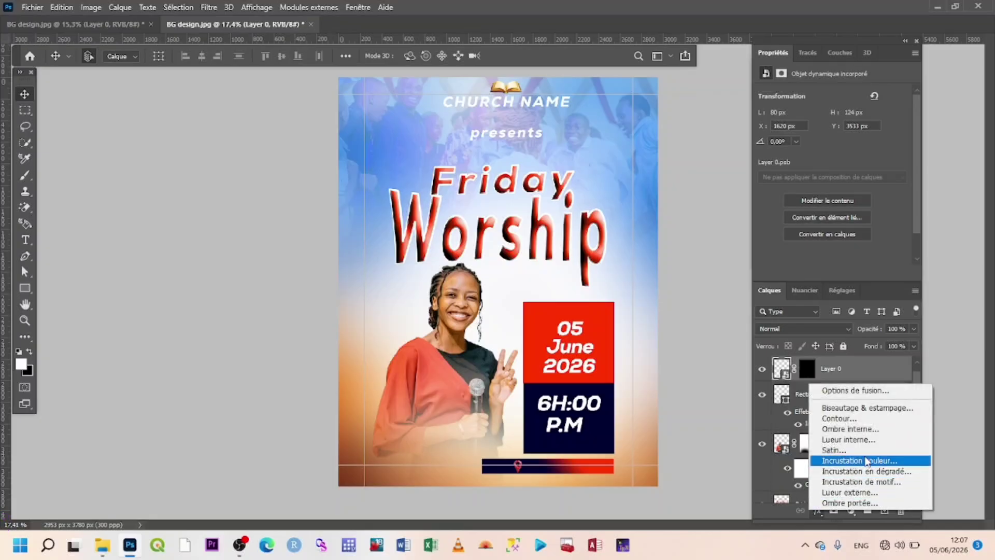
click(866, 461)
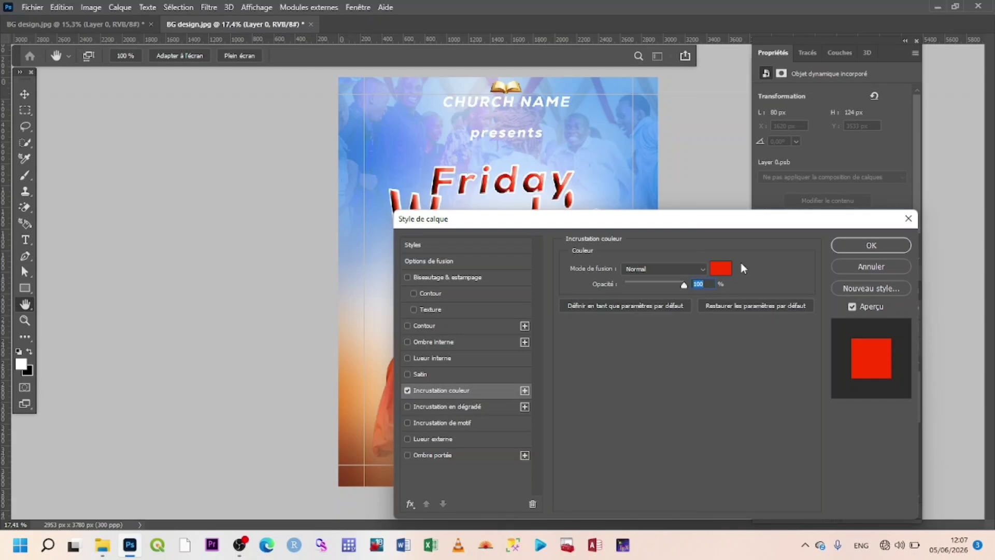
click(721, 268)
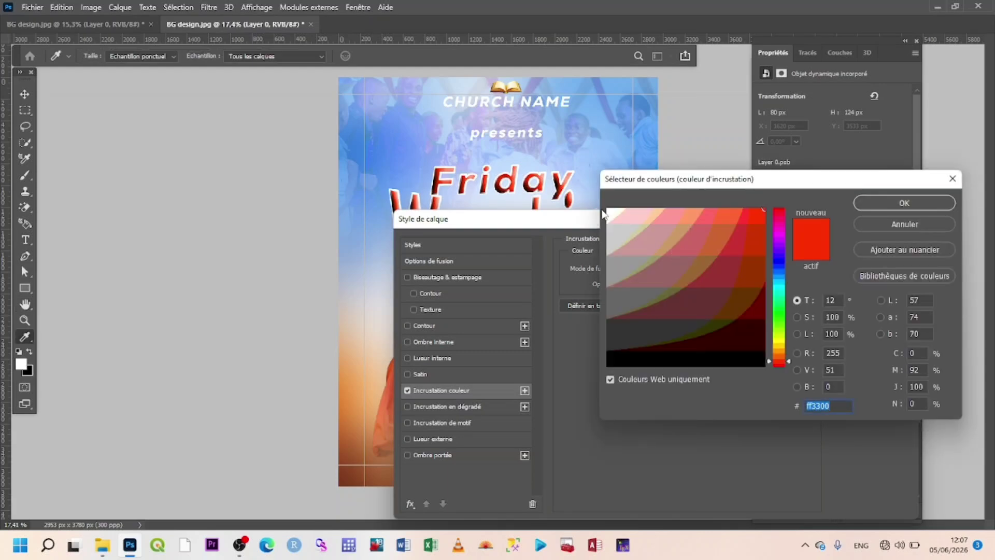
click(609, 213)
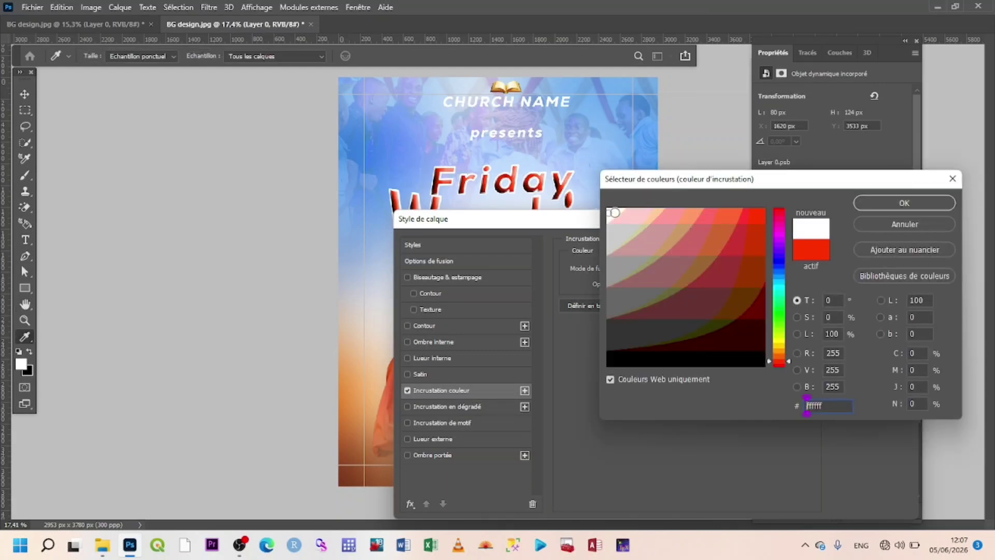
click(886, 201)
click(874, 244)
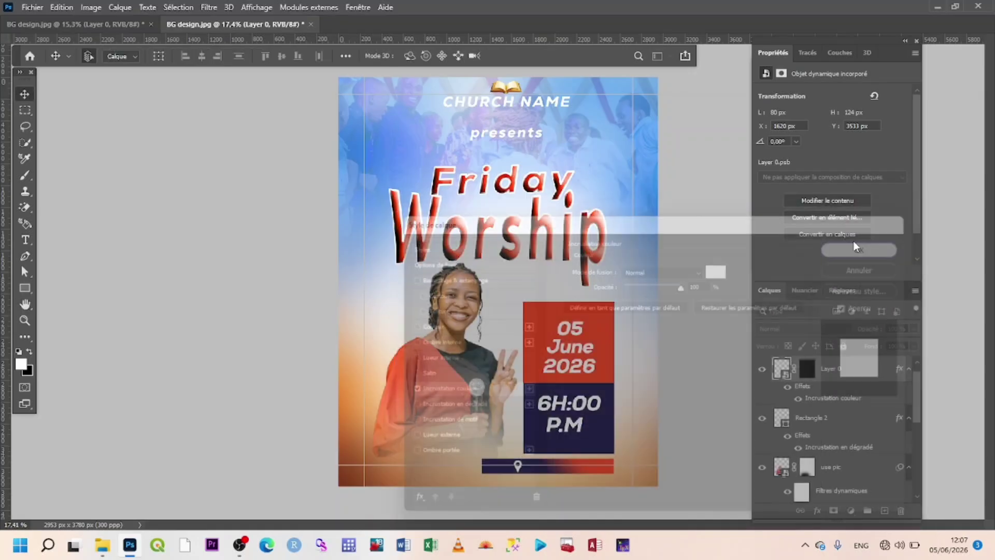
scroll(537, 459, up, 2)
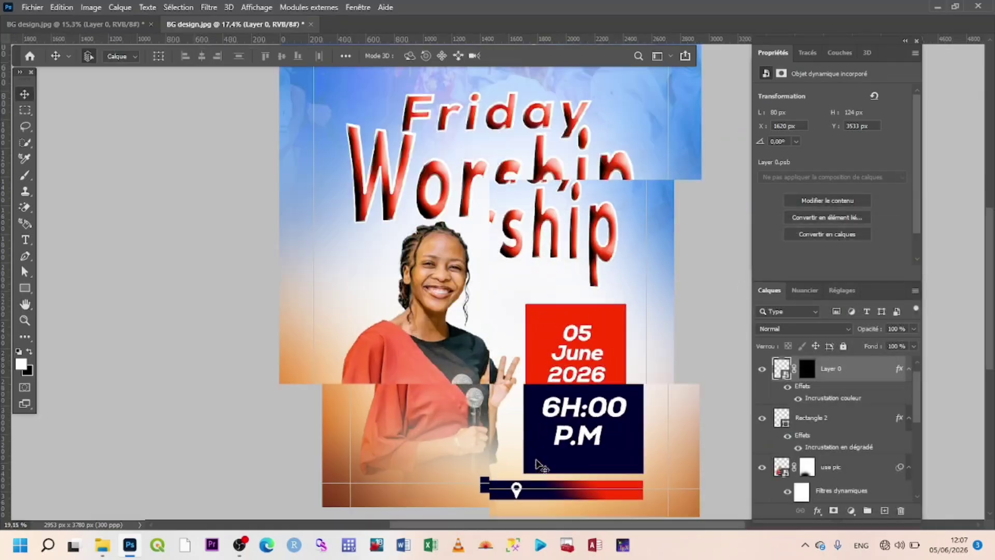
scroll(534, 484, down, 2)
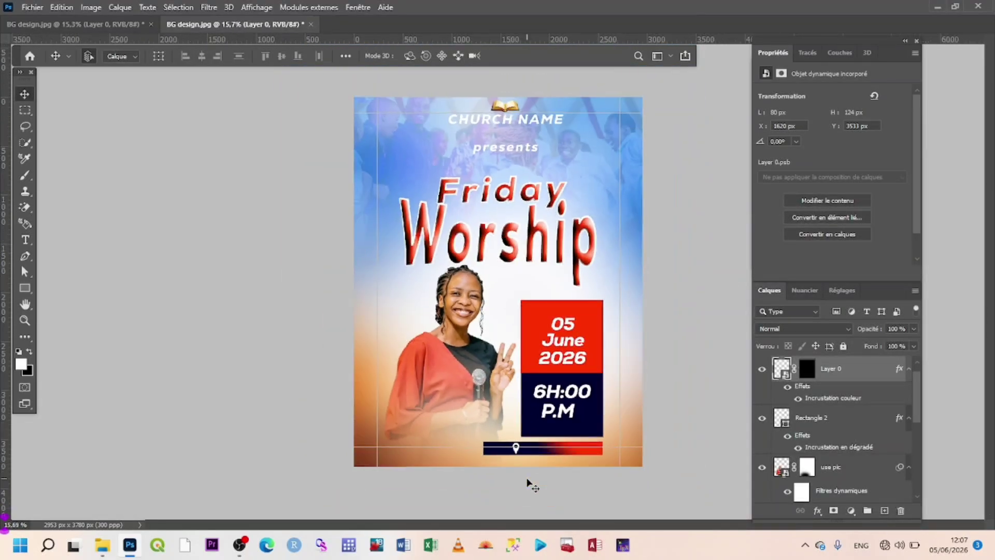
Add the white text "votre localisation" in Nexa Heavy at 86 pt beside the location pin, replacing the placeholder text.
click(25, 239)
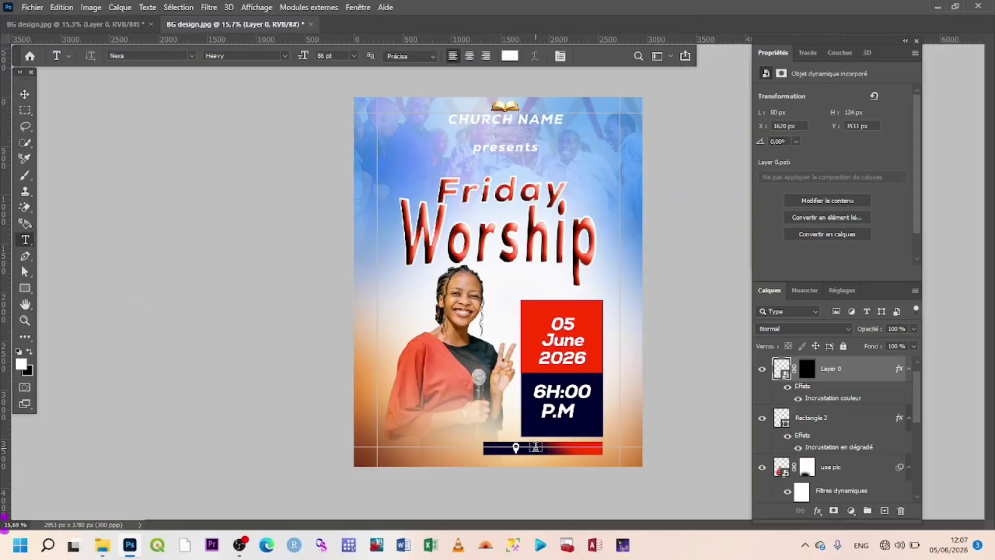
click(554, 440)
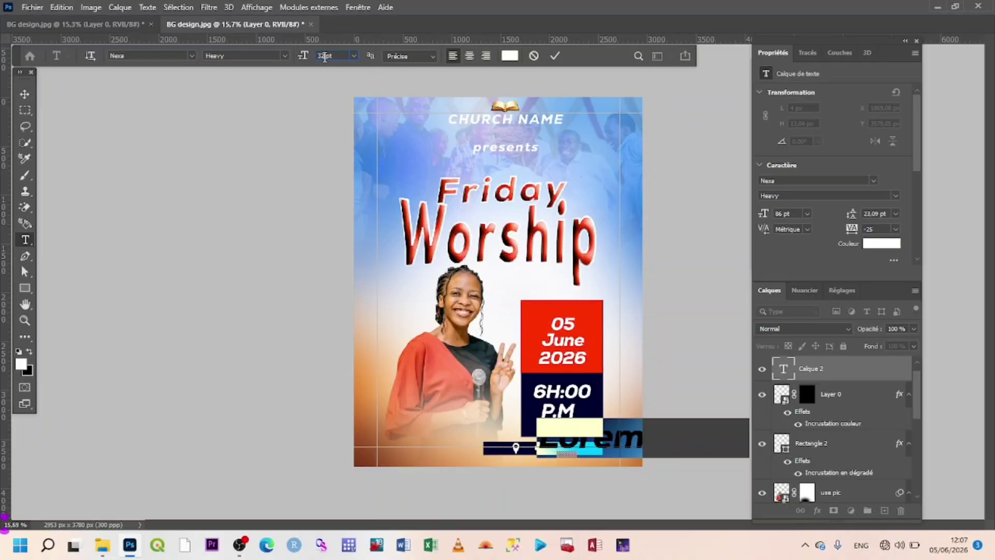
click(618, 443)
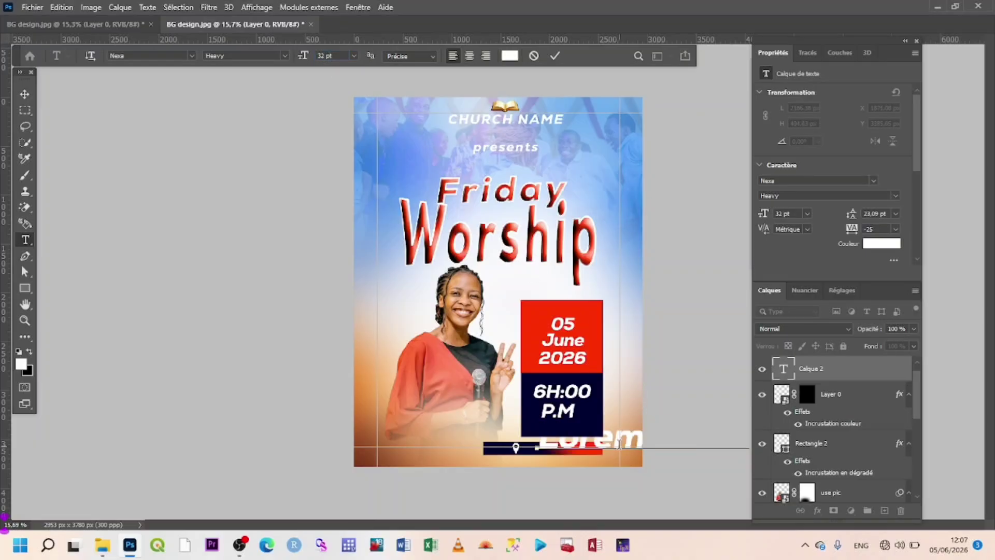
key(BackSpace)
key(BackSpace)
key(BackSpace)
key(BackSpace)
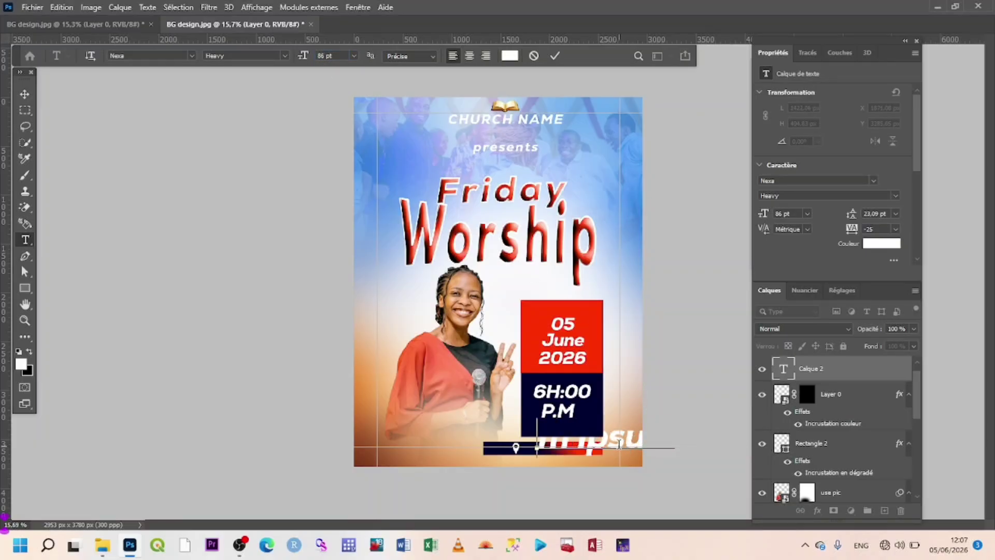
key(Delete)
key(Delete)
key(Delete)
key(Delete)
key(Delete)
key(Delete)
key(Delete)
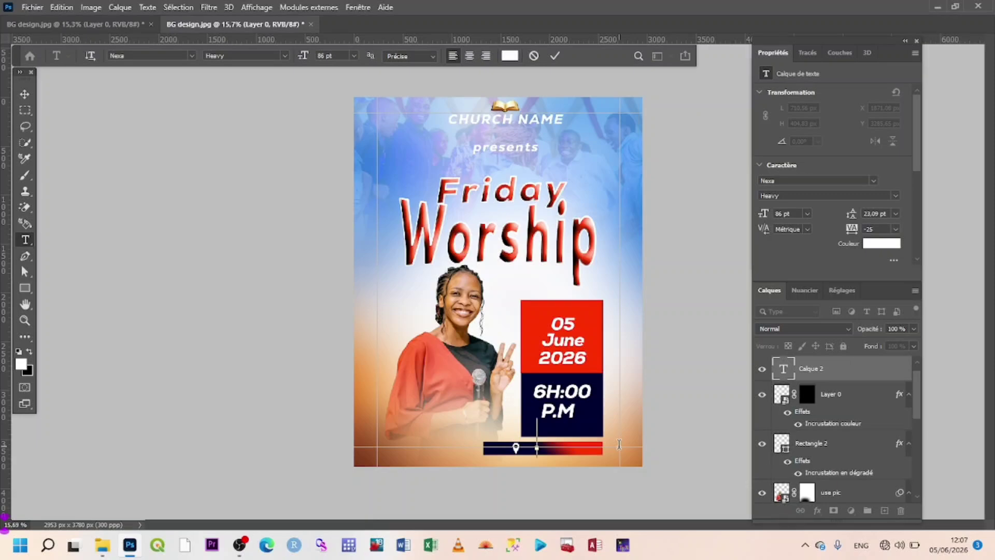
text(vore)
text(tre)
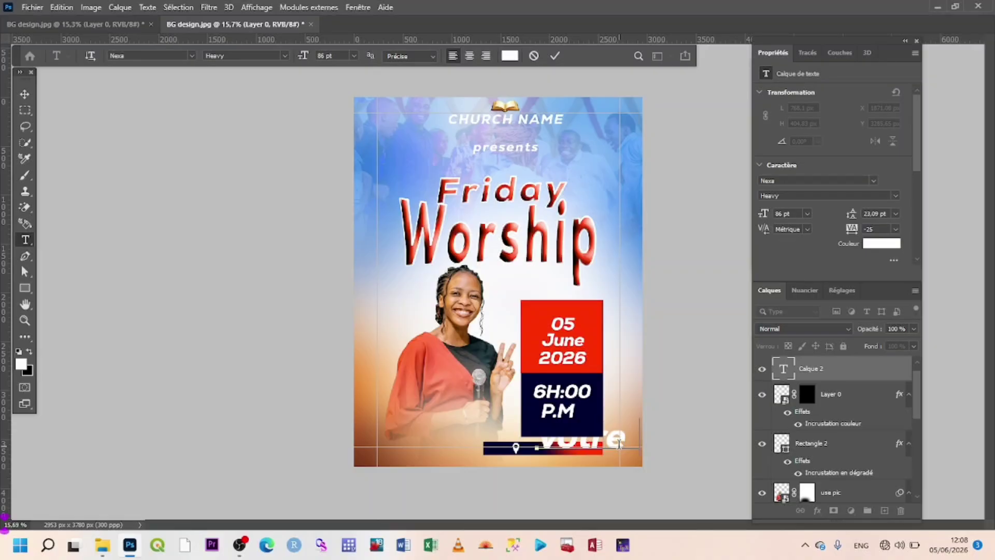
text( localisa)
click(555, 56)
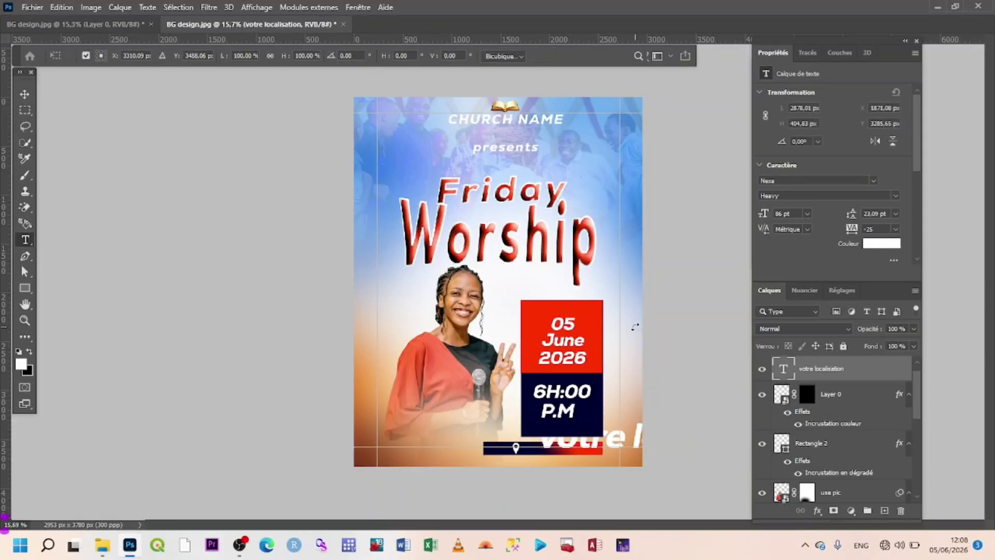
Scale the "votre localisation" text down to about 21.16 pt and place it on the gradient bar beside the pin.
key(ctrl+t)
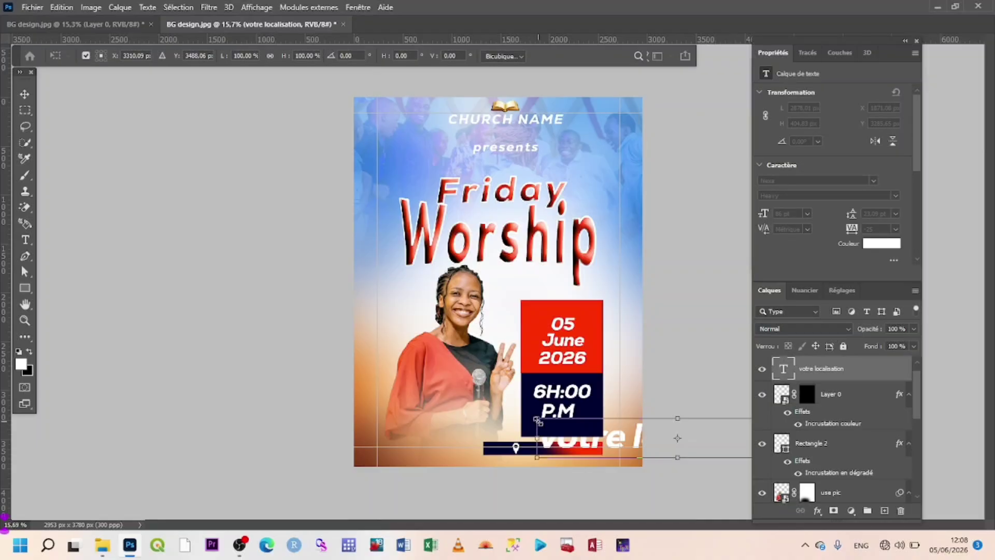
drag(539, 429, 588, 448)
drag(685, 444, 496, 456)
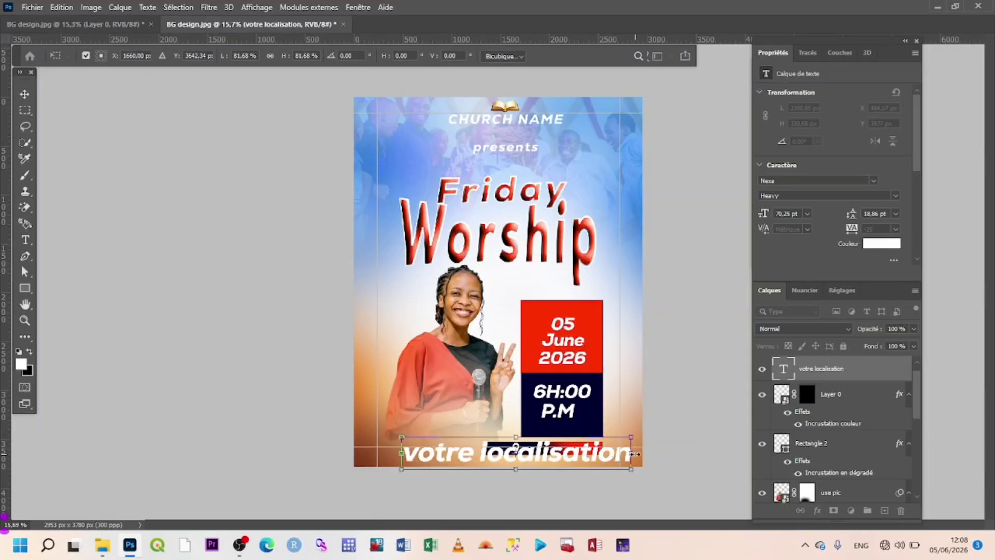
drag(636, 454, 596, 456)
key(Return)
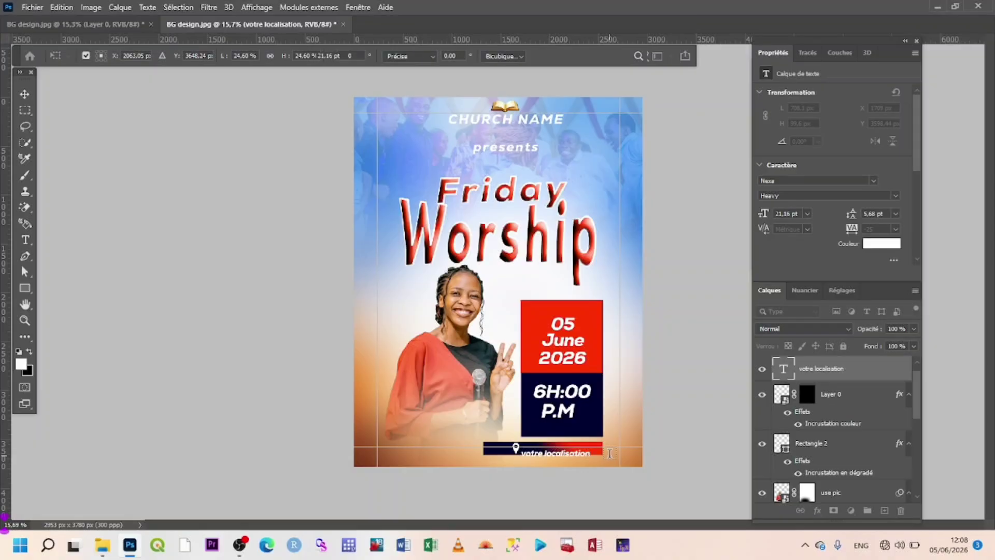
Nudge the "votre localisation" text to about X 1718, Y 3539 px so it sits vertically centered in the gradient bar beside the pin.
key(v)
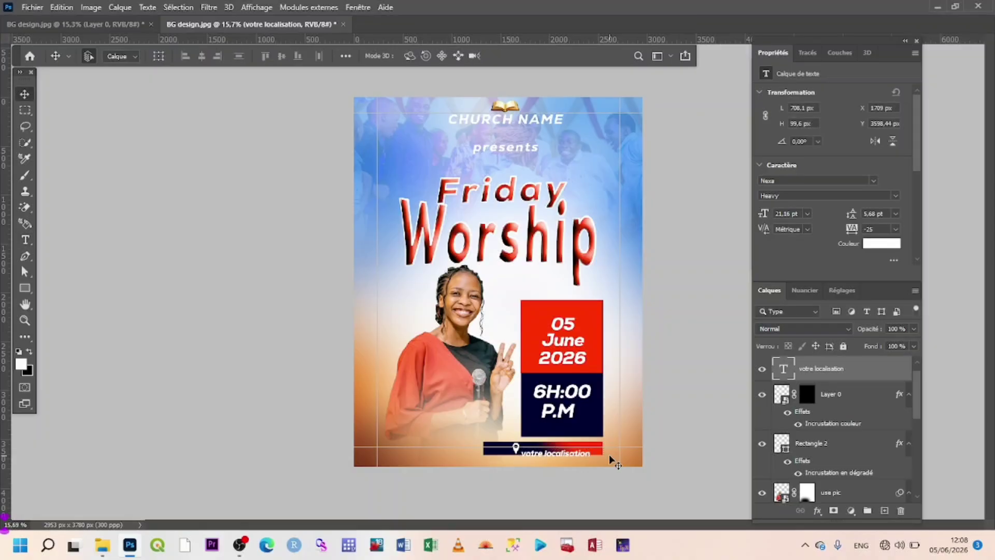
key(Up)
key(Up)
key(Up)
key(Up)
key(Up)
key(Up)
key(Up)
key(Up)
key(Up)
key(Right)
key(Right)
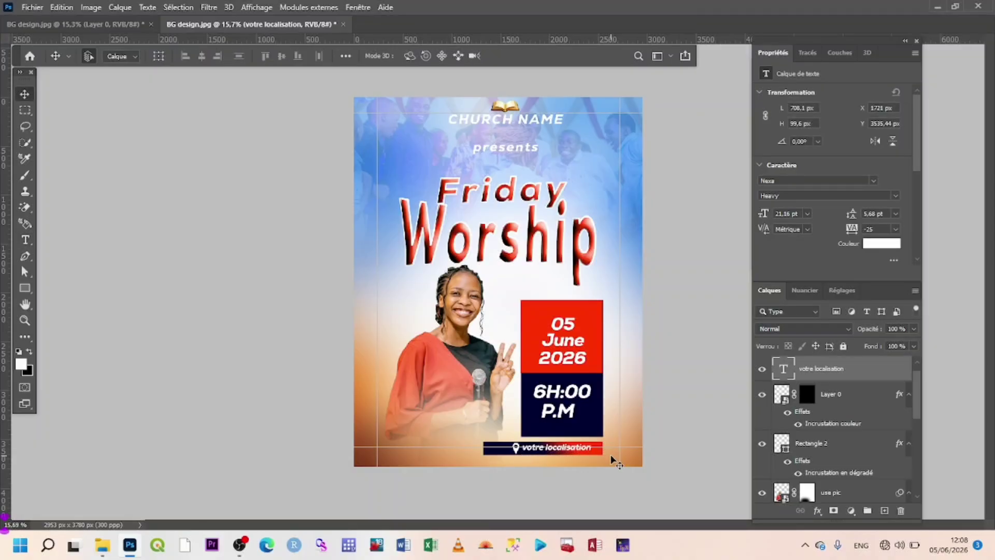
key(Down)
key(Down)
key(Down)
key(Left)
key(Up)
key(Up)
key(Right)
Duplicate the "votre localisation" text, place the copy just below the gradient bar near the flyer's lower edge, and color it navy (000033).
key(ctrl+j)
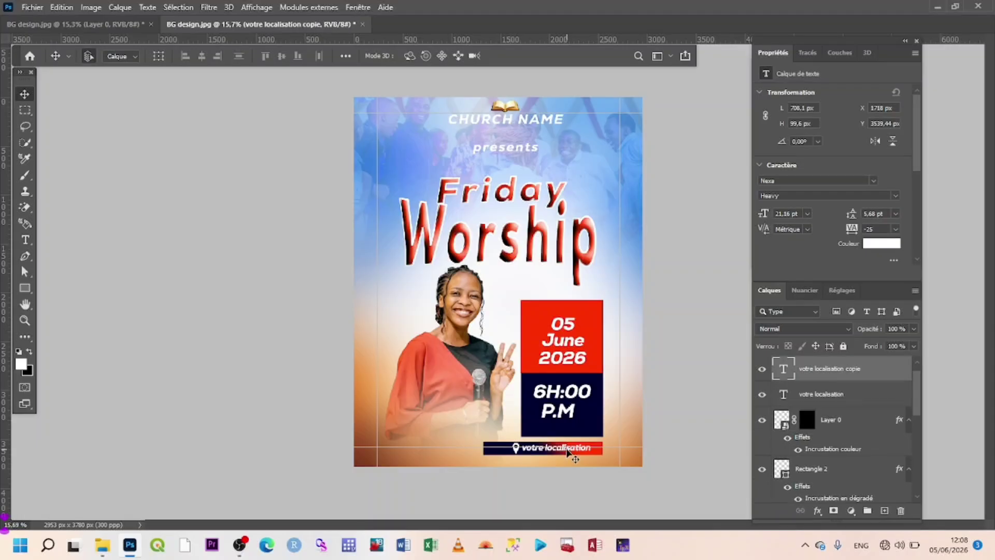
drag(568, 451, 486, 464)
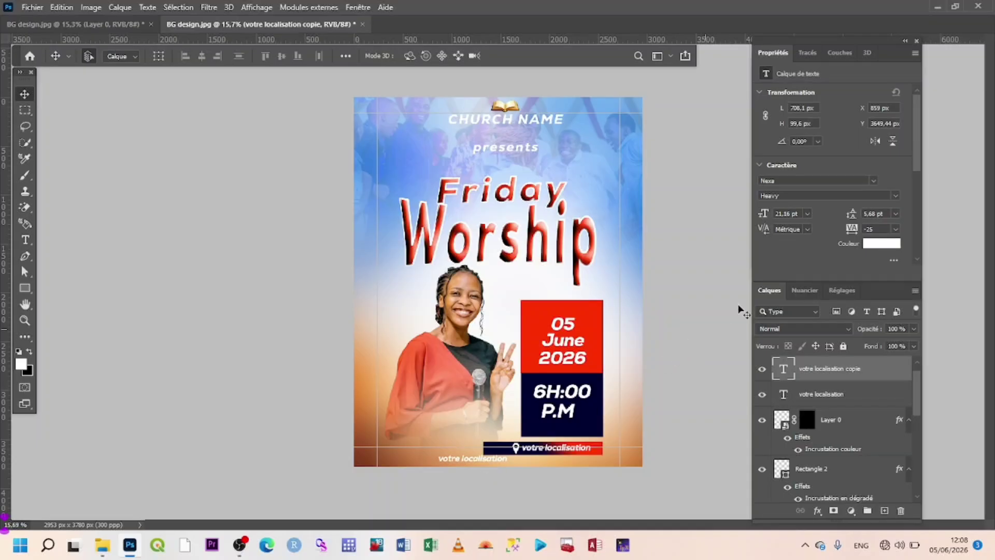
click(881, 245)
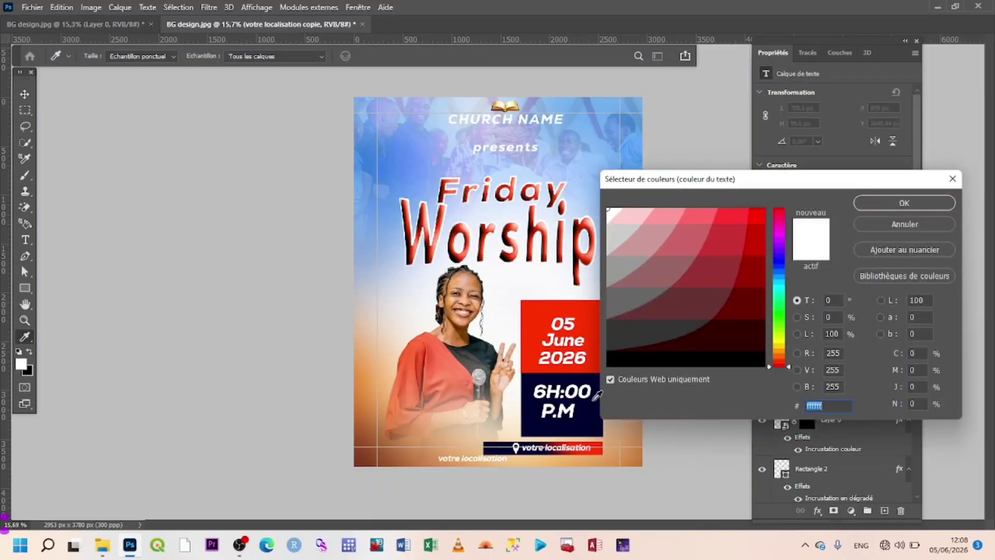
click(584, 418)
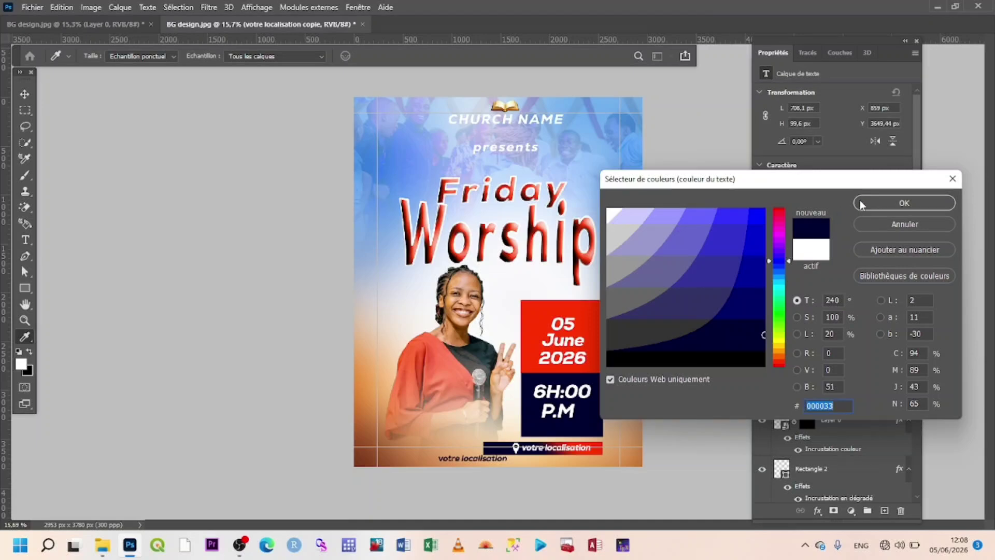
click(904, 202)
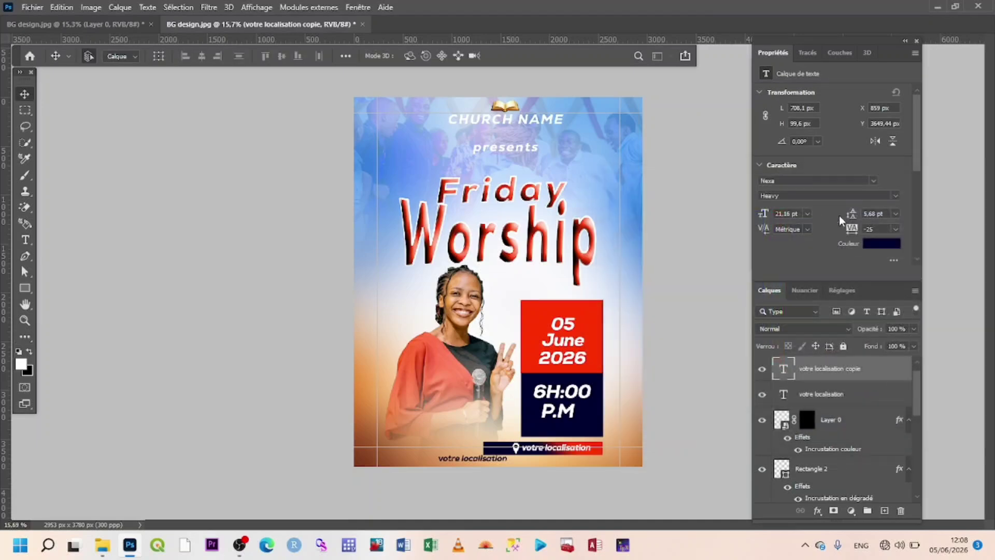
Replace the navy copy's wording with a credit line reading "designed", the designer's name and "graphic designer".
double_click(479, 457)
key(BackSpace)
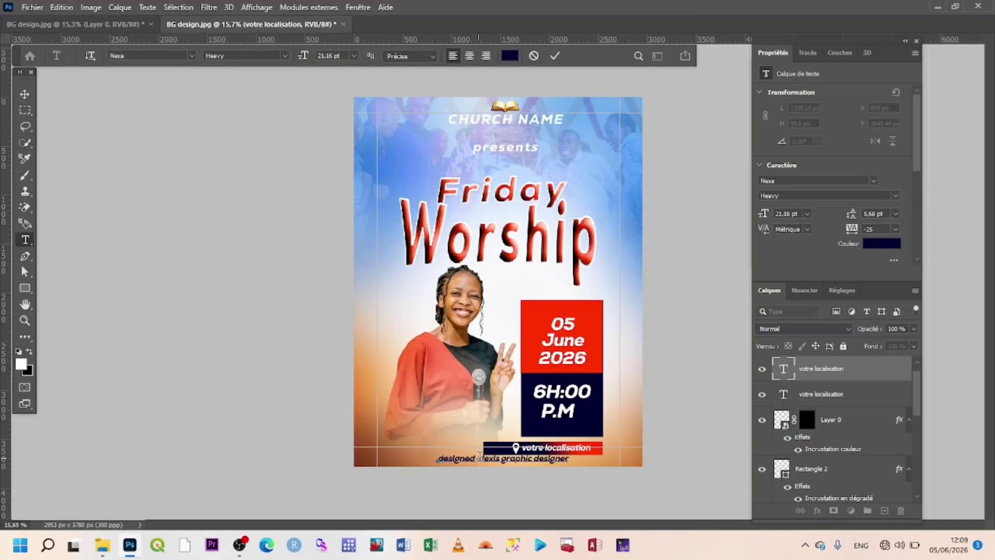
click(557, 56)
Scale the designer credit line down to about 18.12 pt and place it at about X 852, Y 3668 px below the bar.
key(ctrl+t)
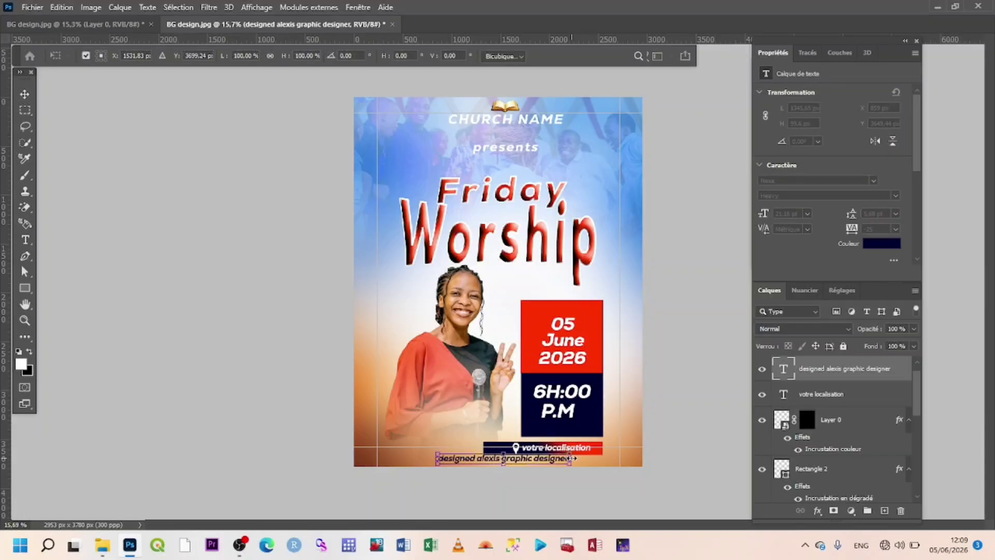
drag(571, 458, 553, 463)
key(Return)
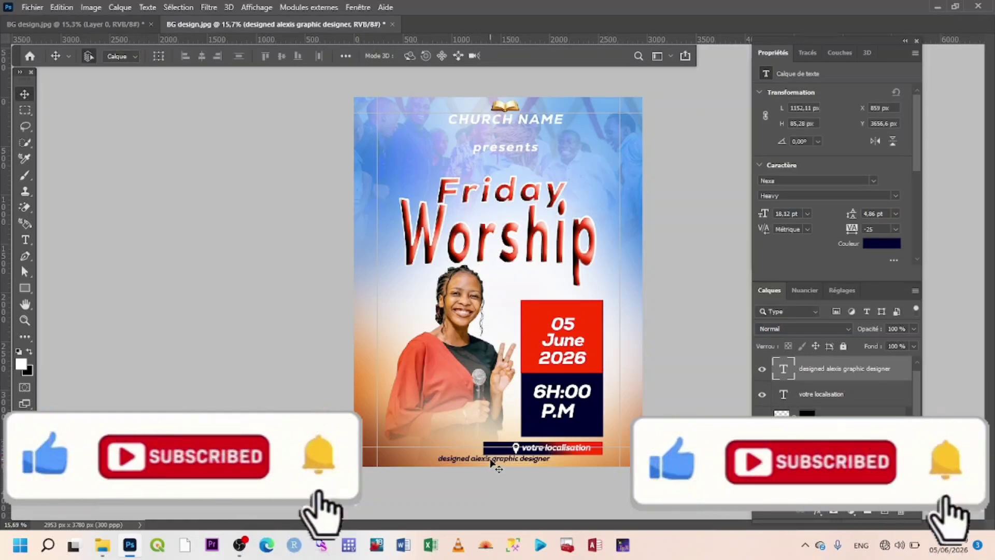
drag(492, 461, 491, 460)
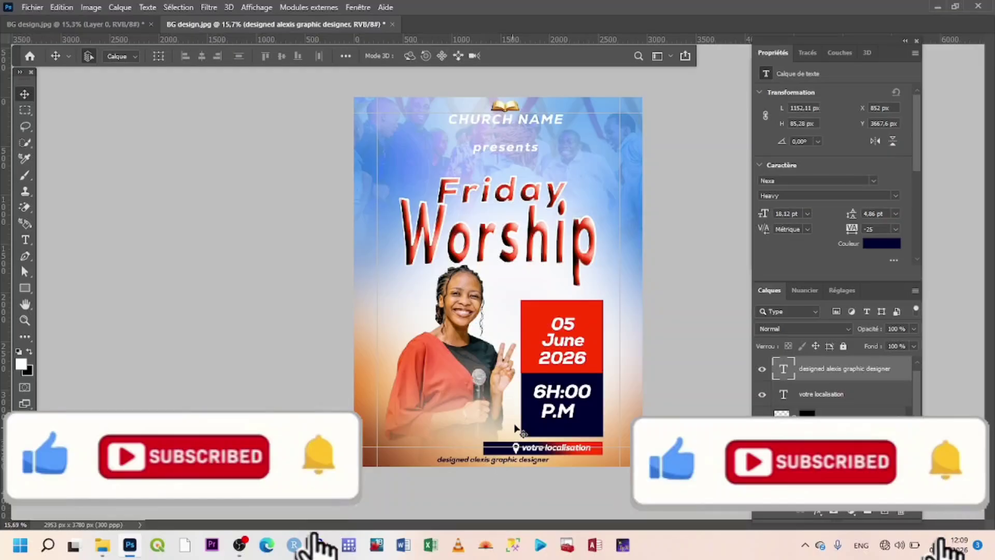
scroll(530, 367, down, 2)
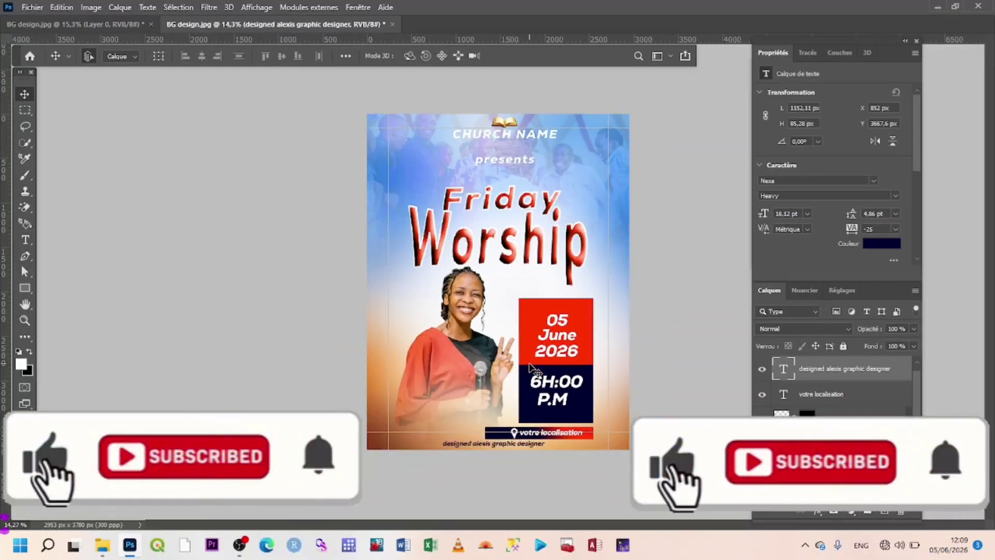
scroll(528, 367, up, 2)
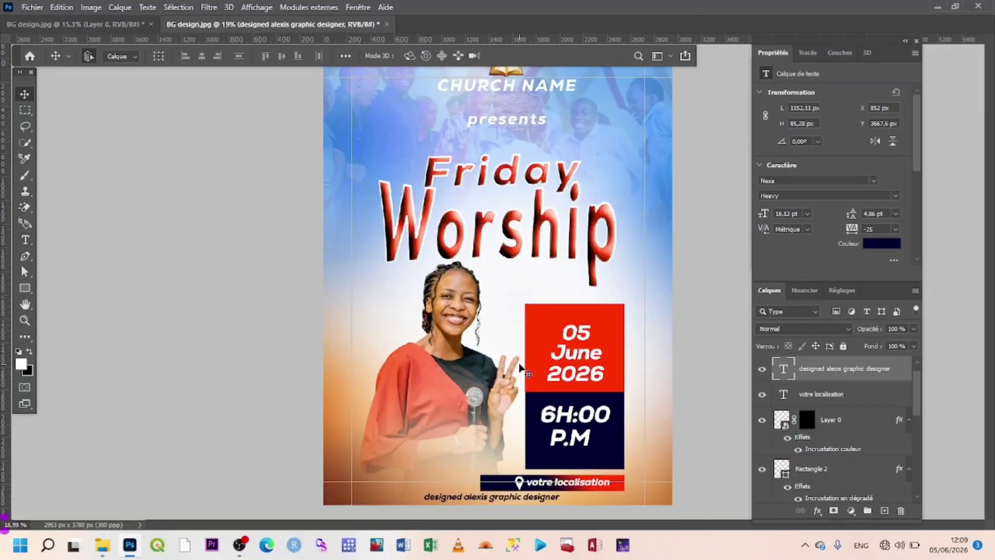
scroll(521, 368, down, 1)
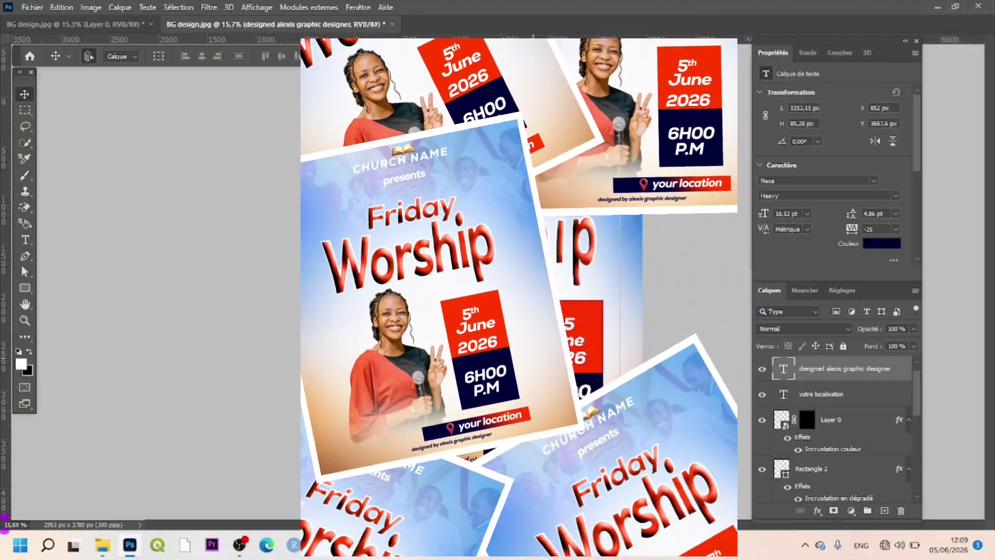